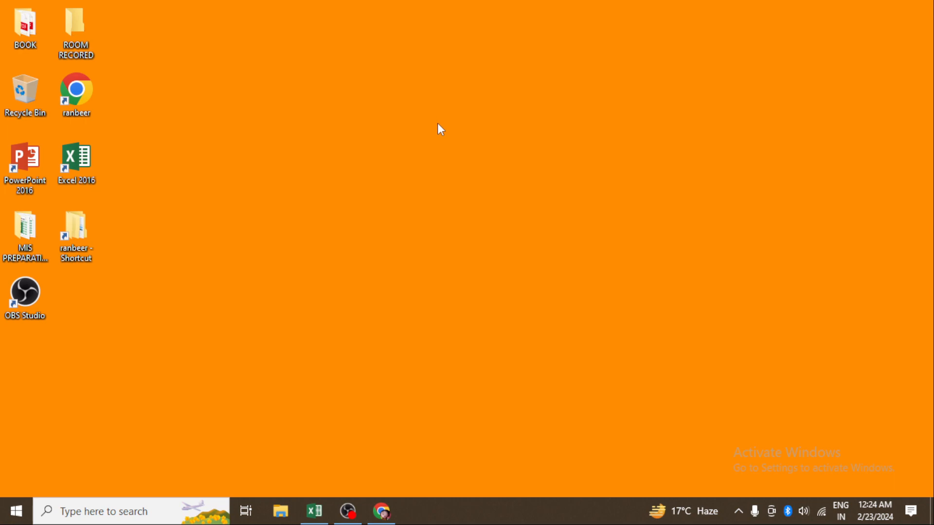
- Bring up the HLOOKUP IN EXCEL workbook window in Excel
right_click(437, 121)
left_click(473, 162)
right_click(474, 162)
left_click(487, 201)
left_click(313, 512)
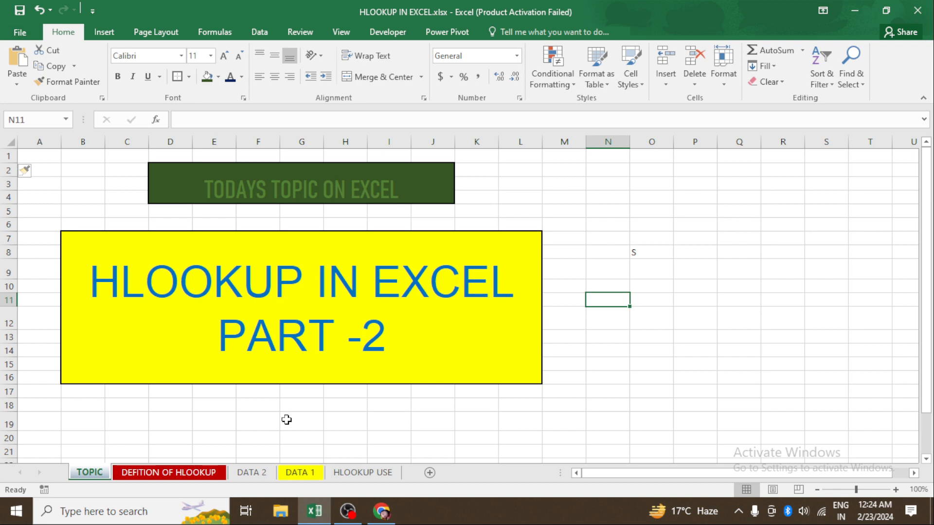
- Move the DATA 1 sheet so it sits before the DATA 2 sheet
left_click(160, 472)
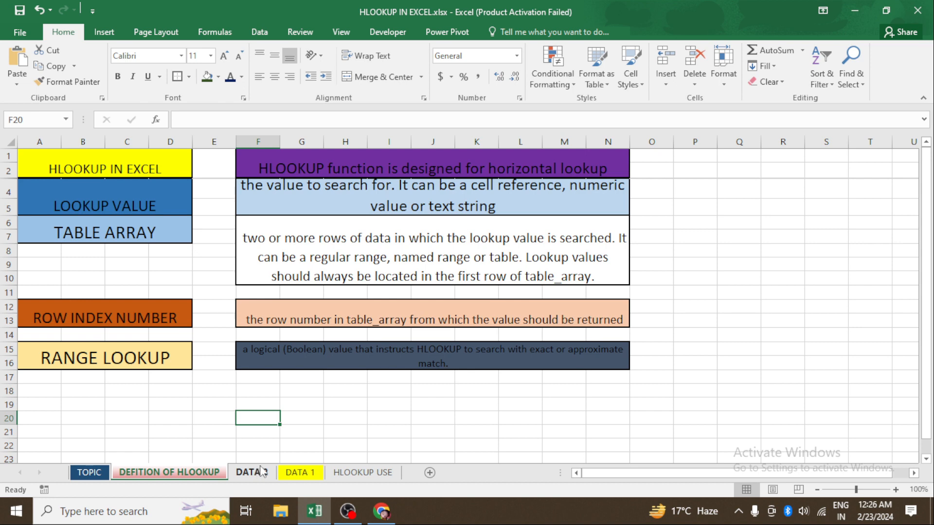
left_click(258, 473)
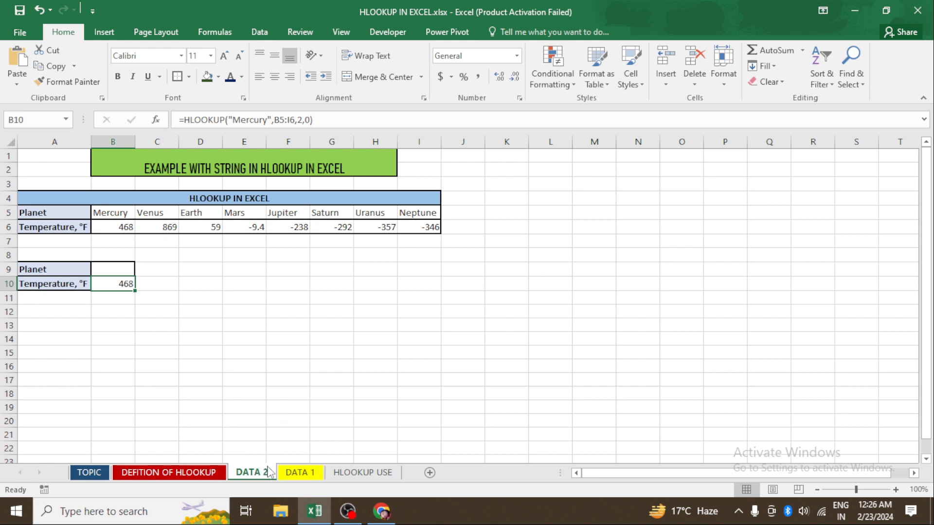
left_click(296, 473)
left_click_drag(295, 474, 246, 471)
left_click(295, 473)
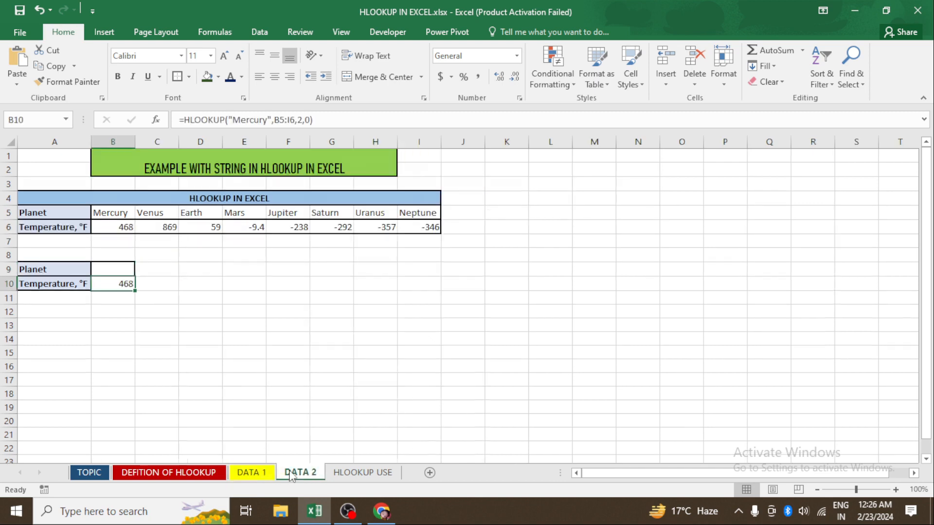
- Color the DATA 2 sheet tab dark green
left_click(352, 475)
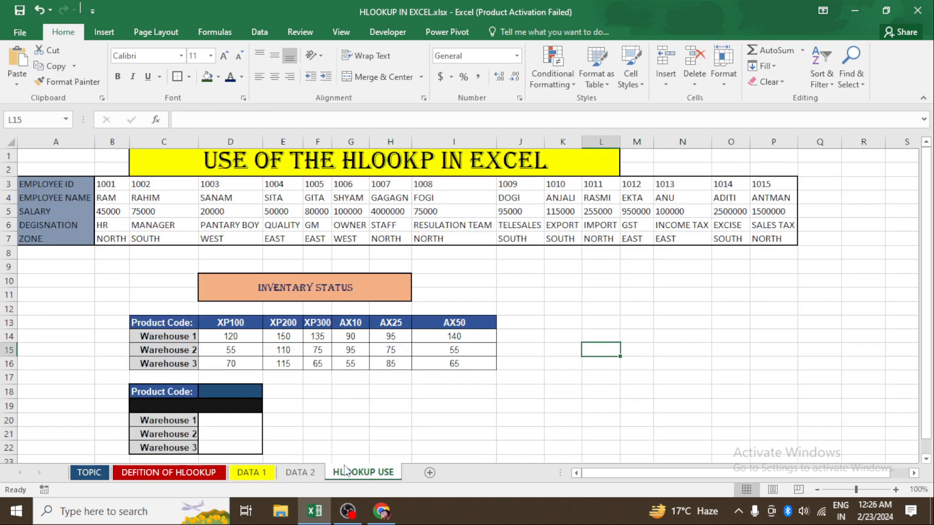
left_click(268, 473)
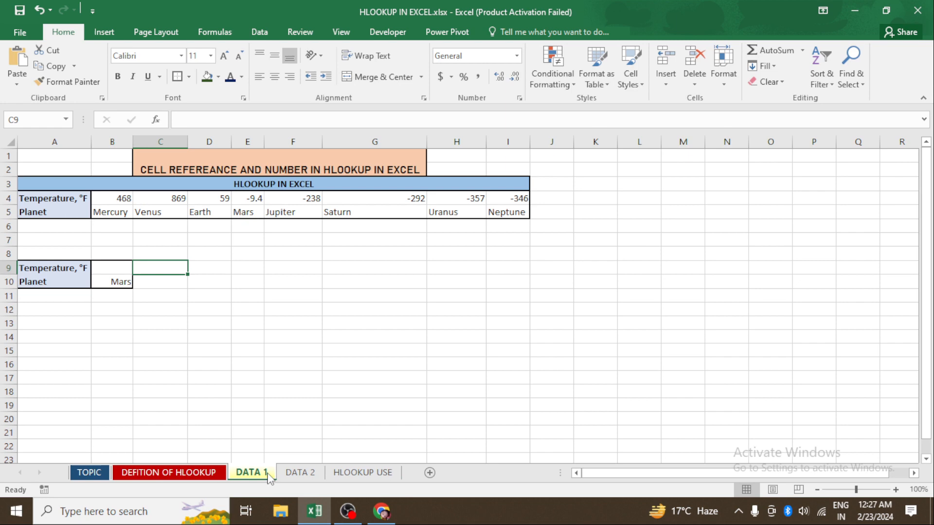
left_click(299, 474)
right_click(307, 473)
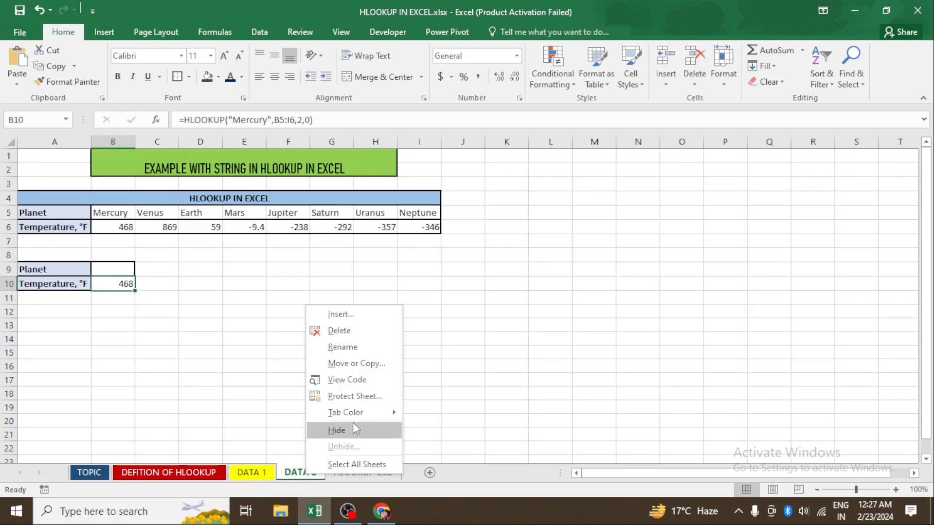
mouse_move(356, 417)
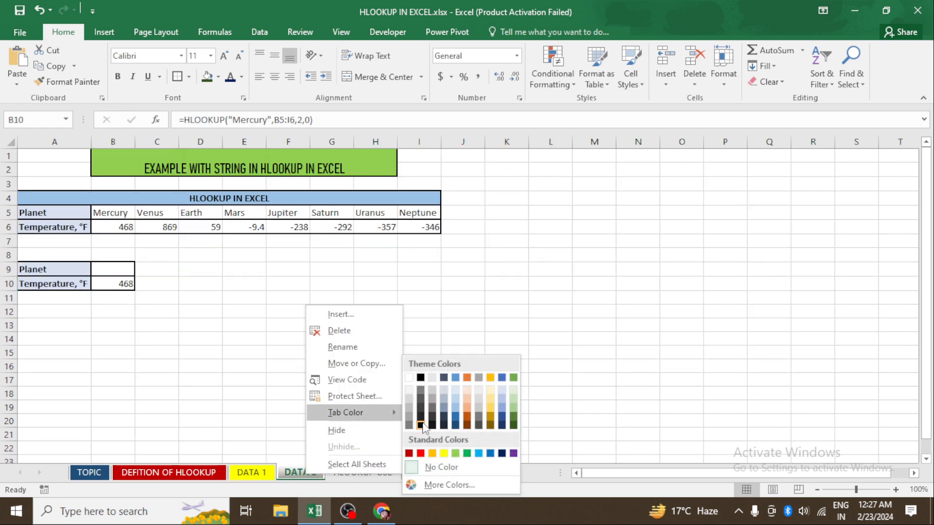
left_click(514, 427)
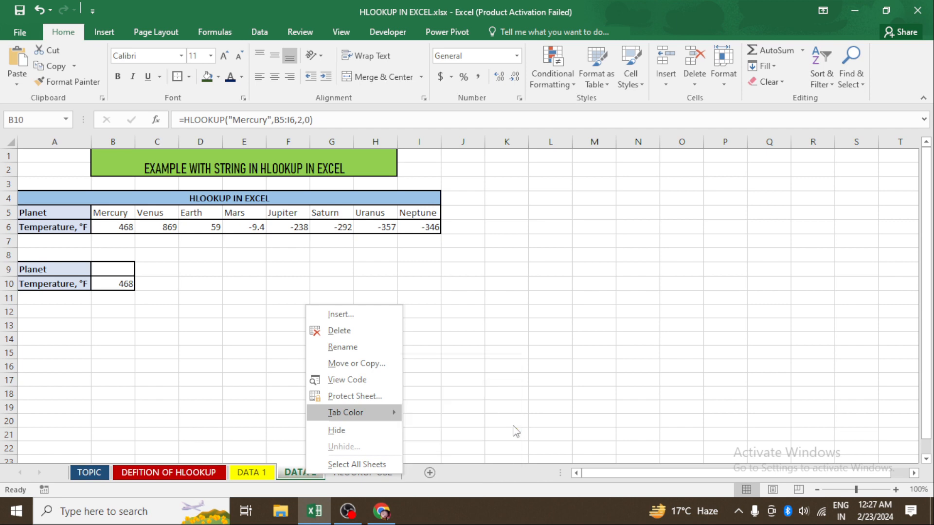
- On the DATA 1 sheet, clear the existing HLOOKUP result in the Planet cell B10
left_click(262, 475)
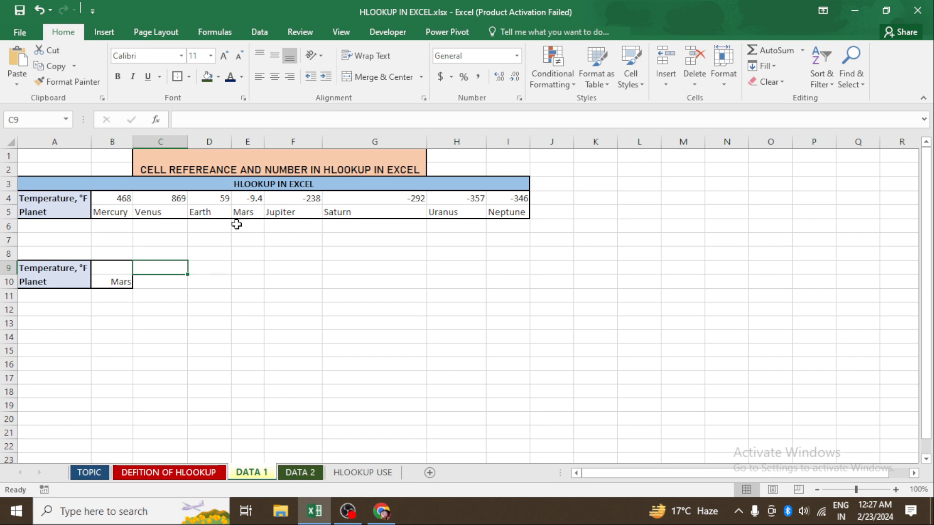
left_click(120, 285)
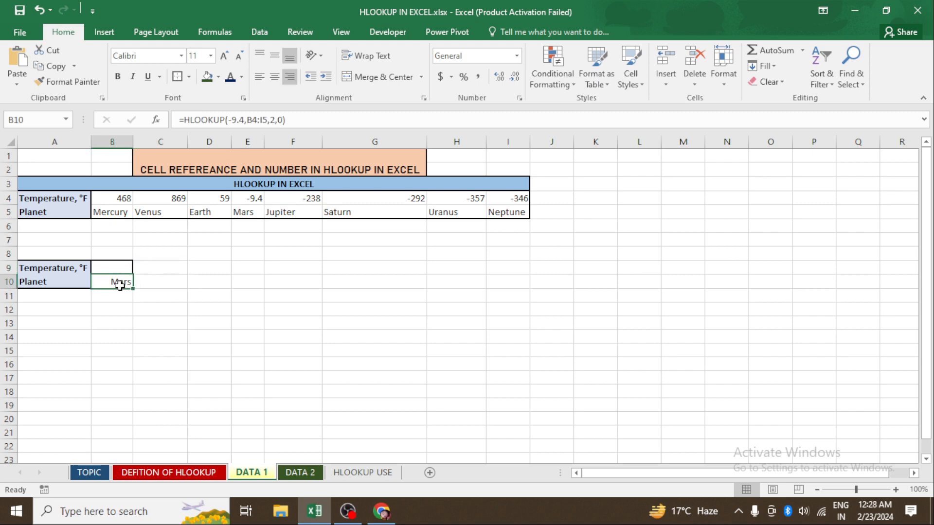
key("Delete")
key("Up")
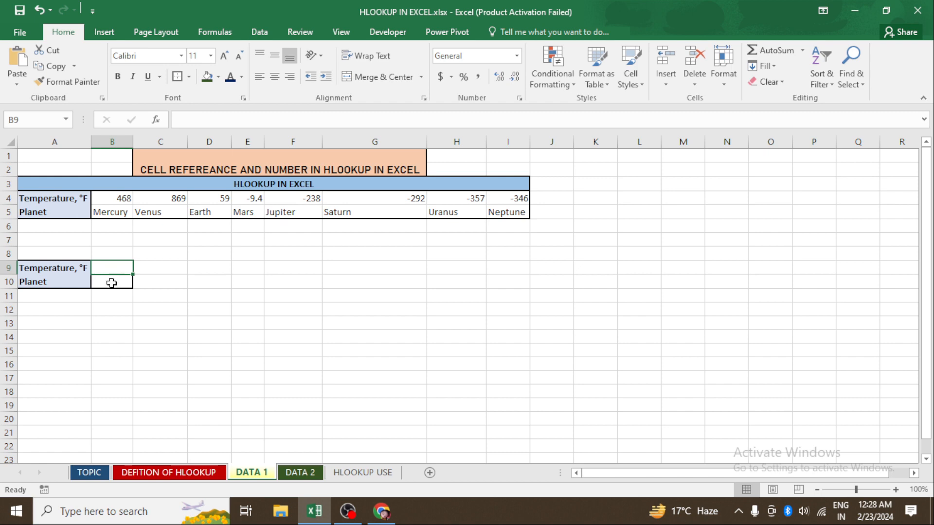
left_click(113, 280)
left_click(124, 268)
type("=")
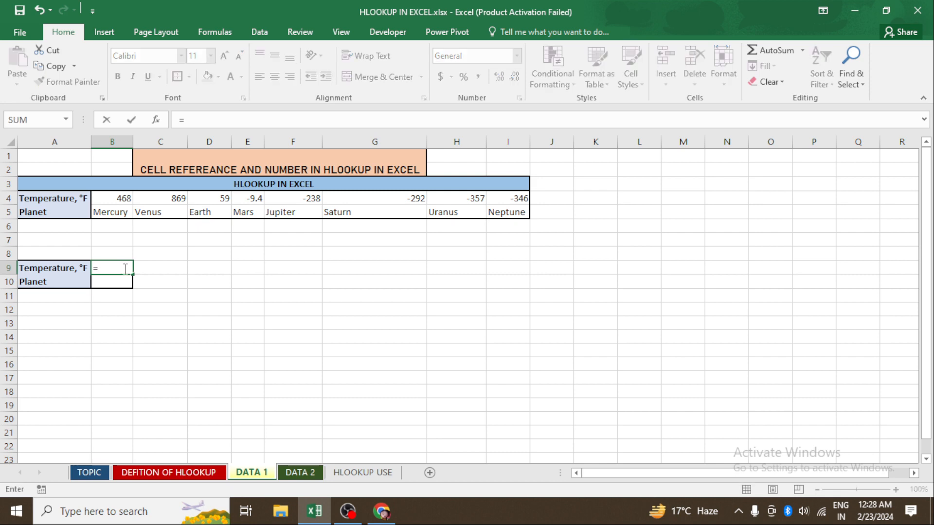
key("Down")
key("Escape")
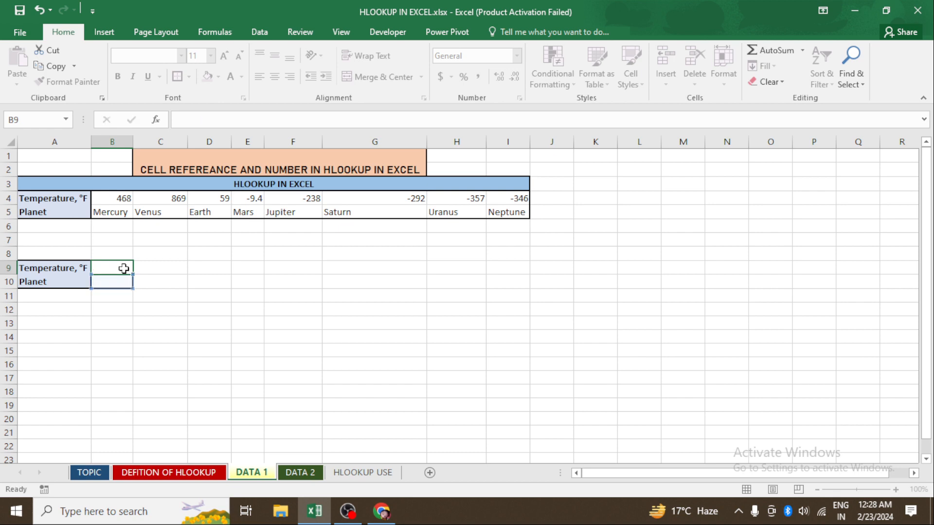
- In B10, start an HLOOKUP formula using the temperature cell B9 as the lookup value
key("Down")
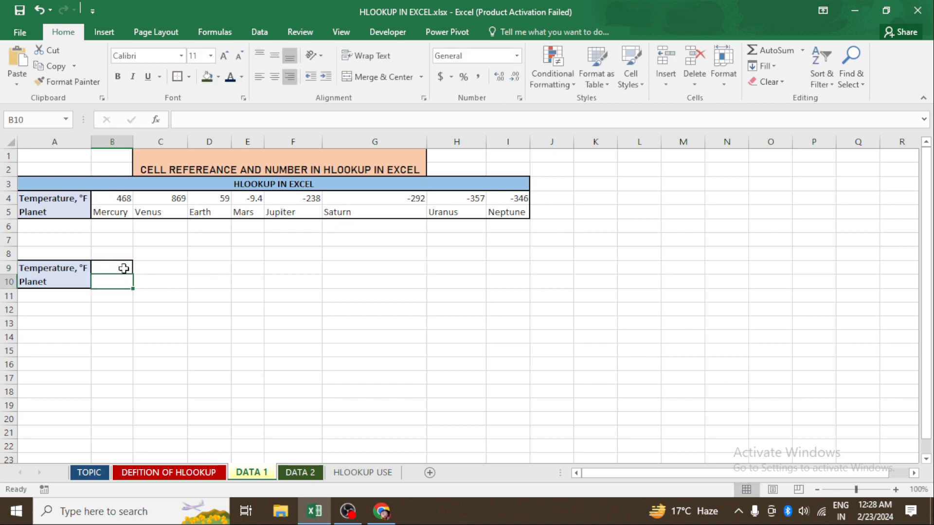
type("=")
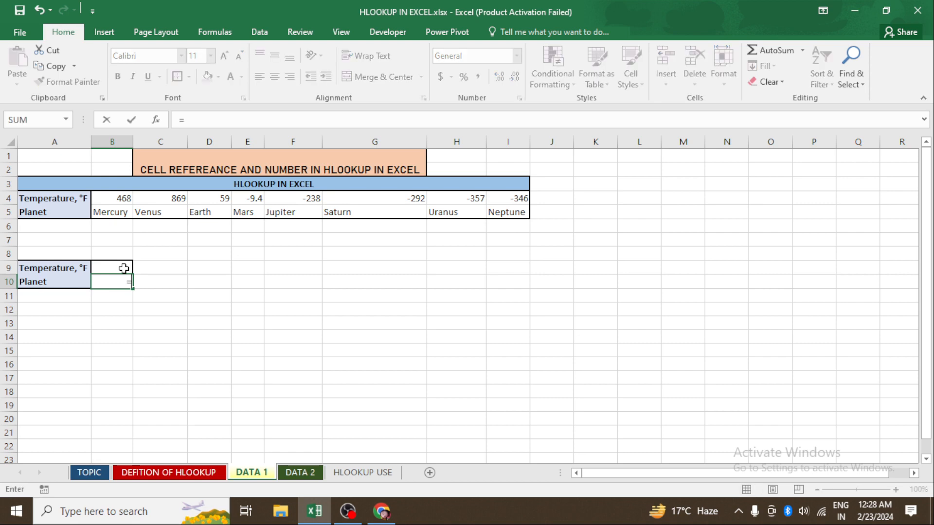
type("HL")
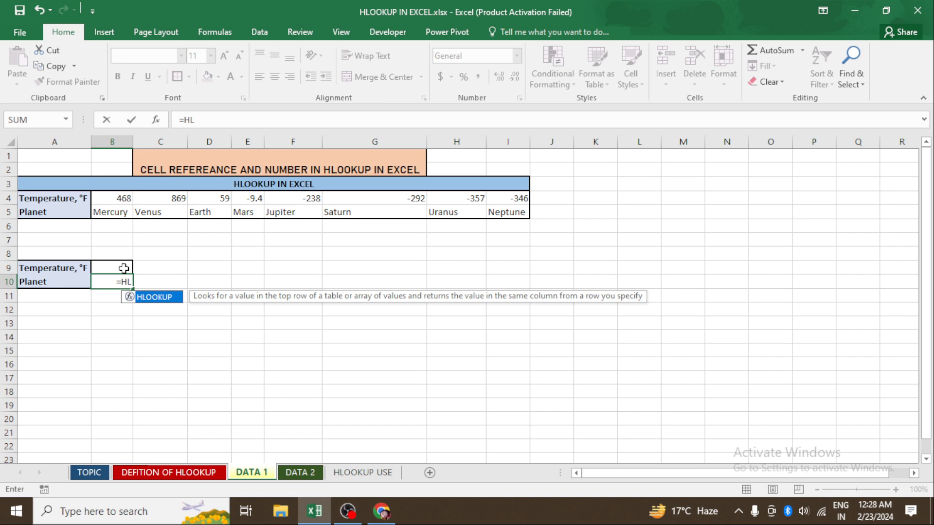
key("Tab")
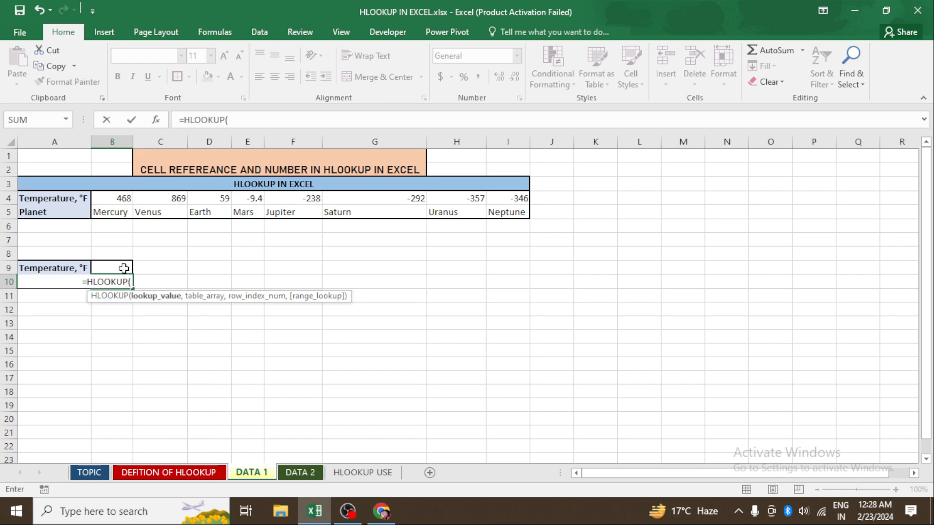
left_click(123, 269)
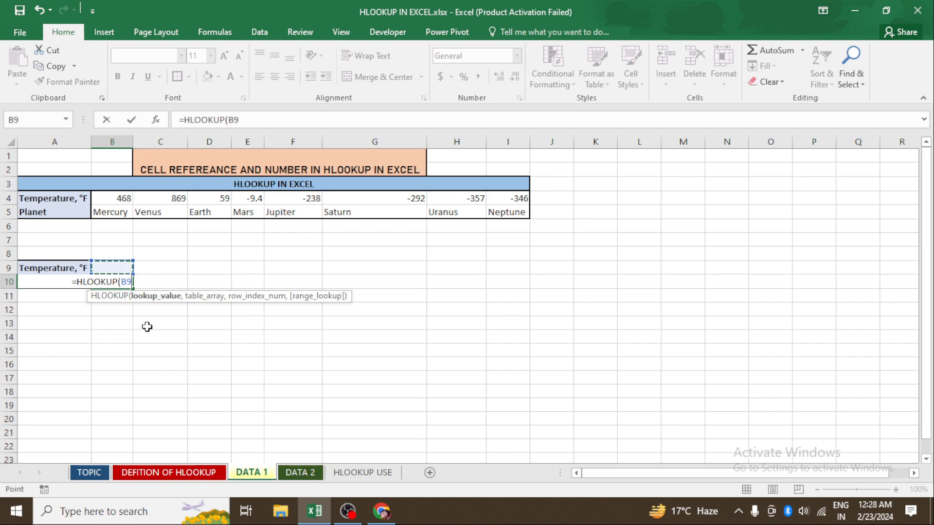
left_click(162, 332)
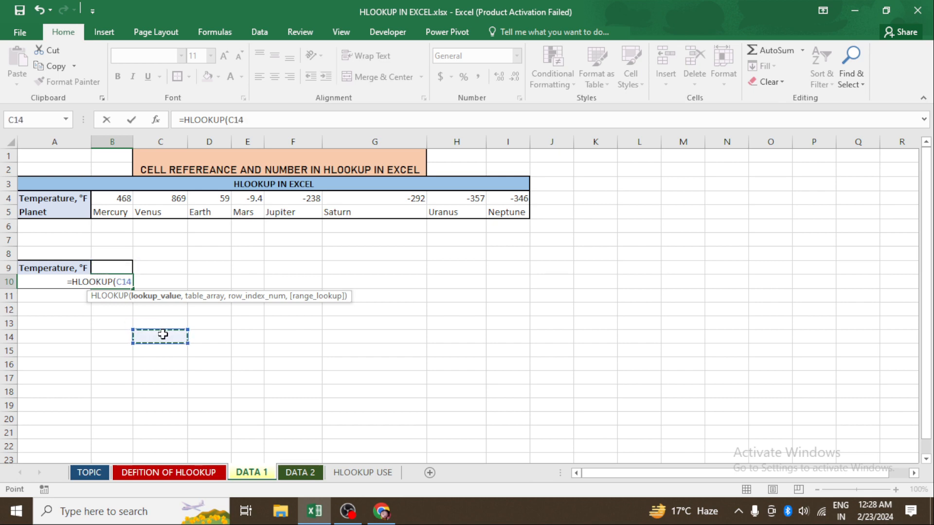
left_click(111, 268)
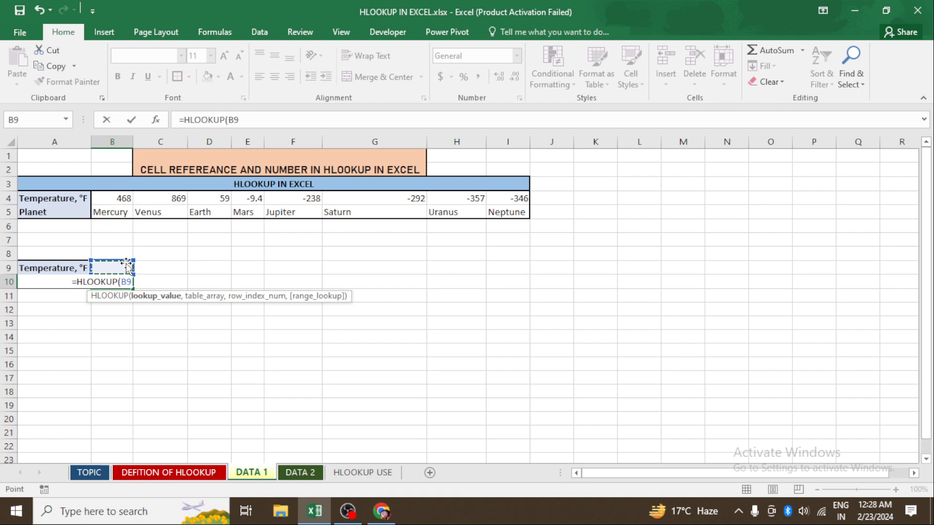
type(",")
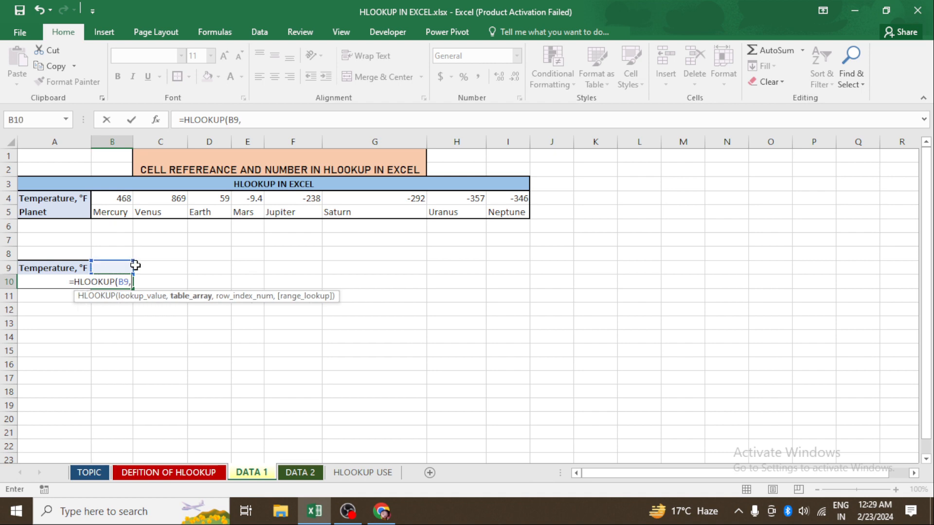
- Complete the formula with table array B4:I5, row index 2 and range lookup 0
left_click(124, 197)
left_click_drag(123, 196, 501, 209)
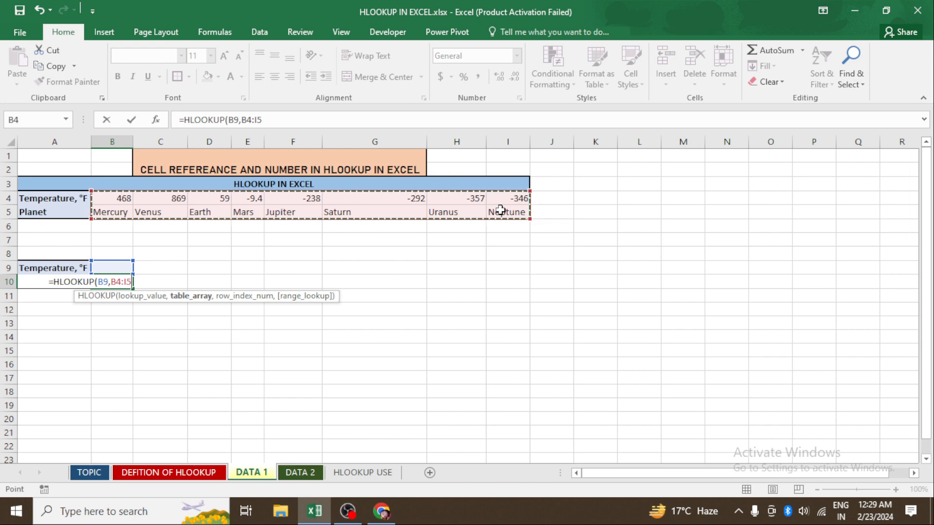
type(",")
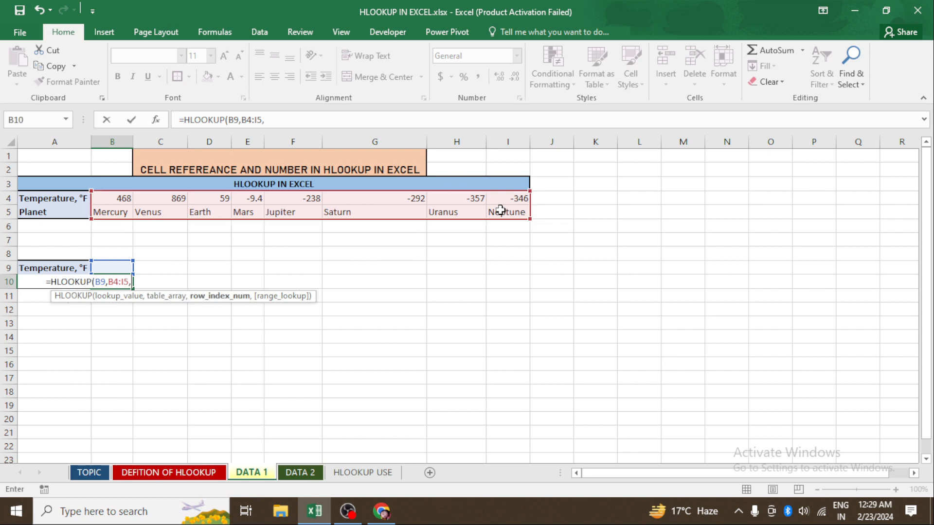
type("2")
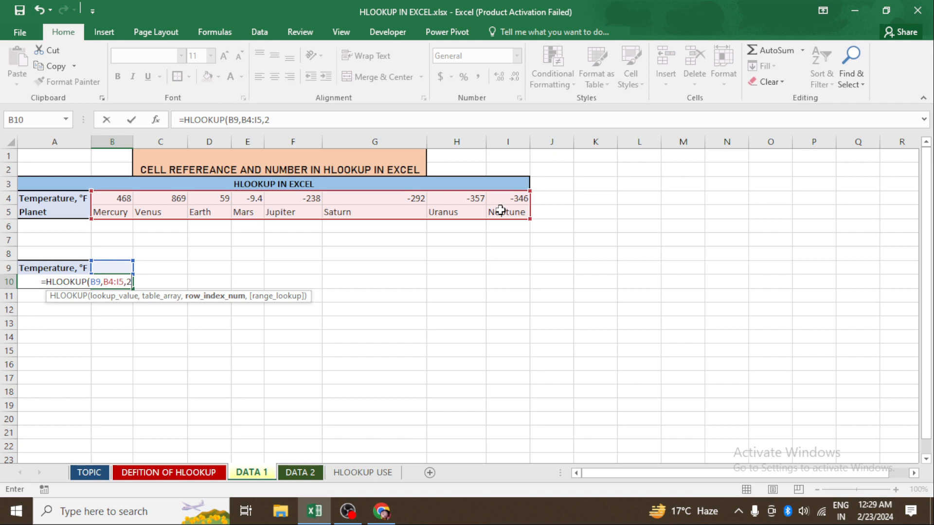
type(",0")
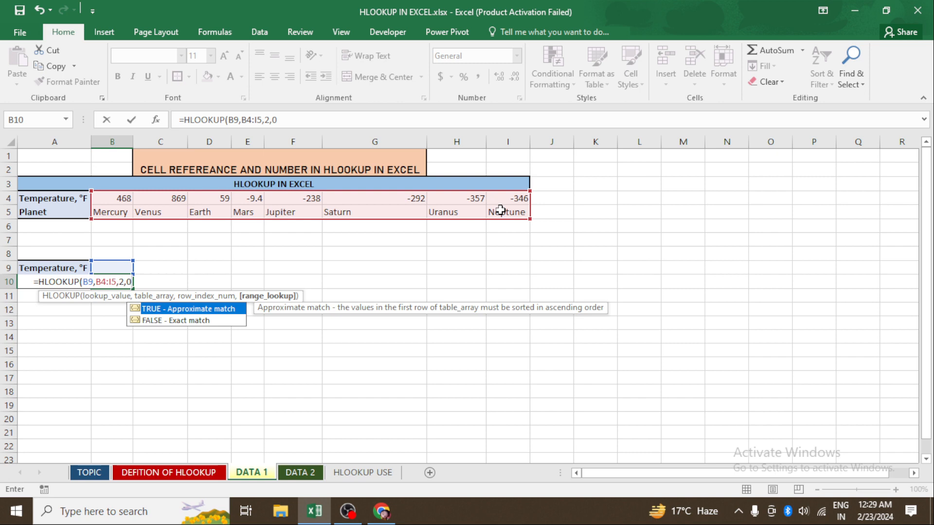
type(")")
key("Return")
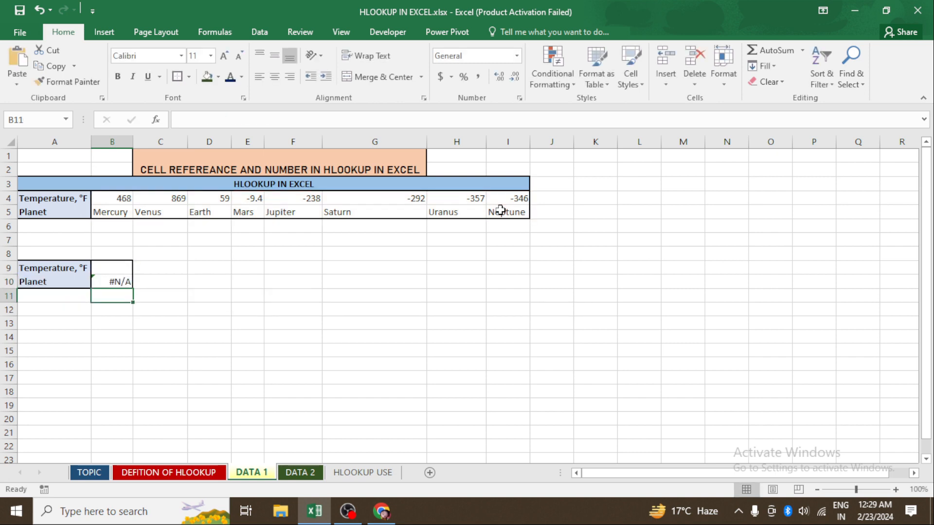
- Enter 468 as the temperature in B9
key("Up")
key("Up")
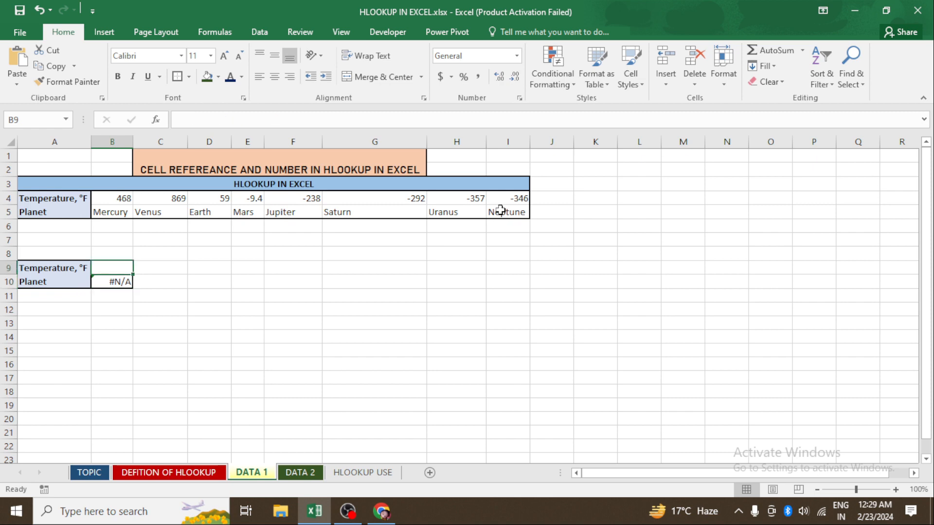
type("468")
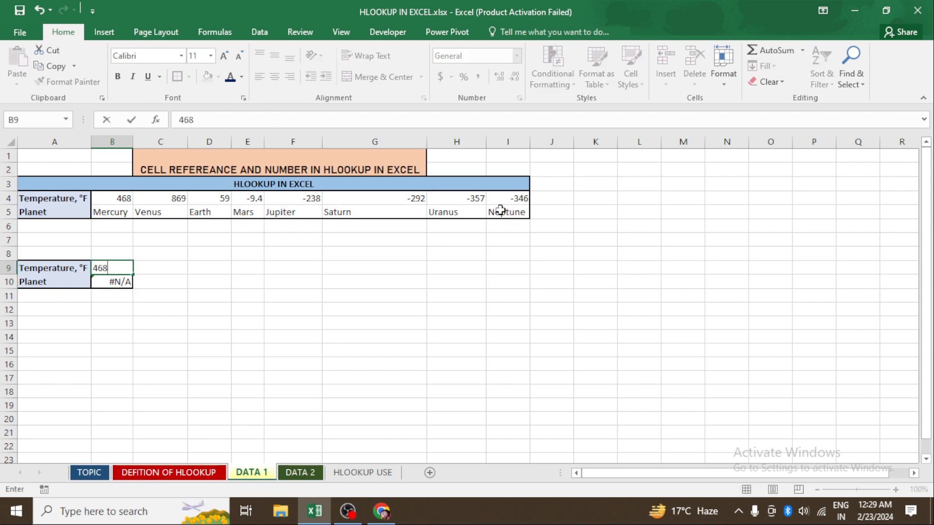
key("Return")
- Clear the contents of B10 and B9
type("1")
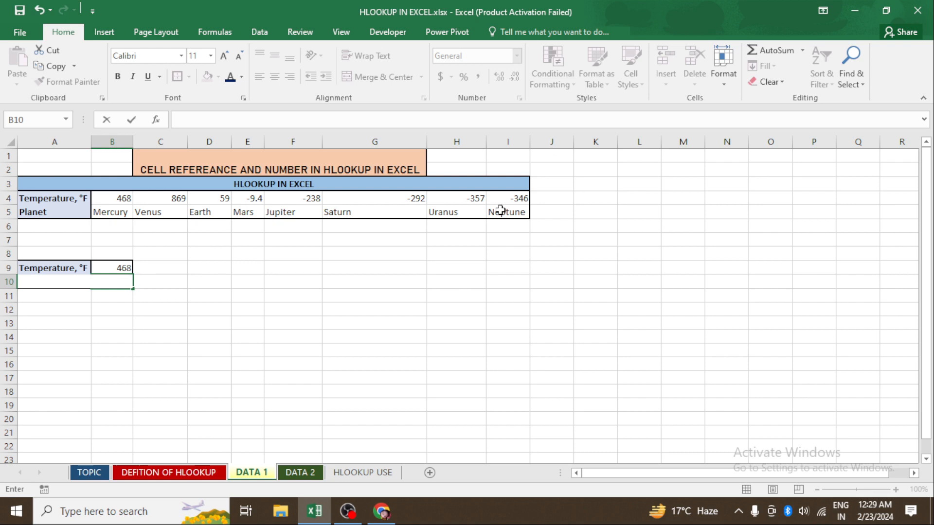
key("Up")
key("Down")
key("Up")
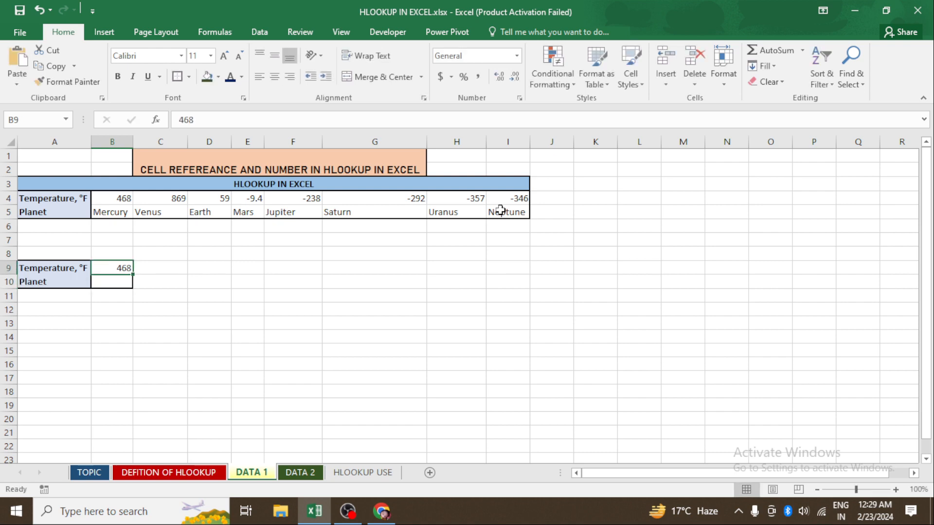
key("Delete")
key("Down")
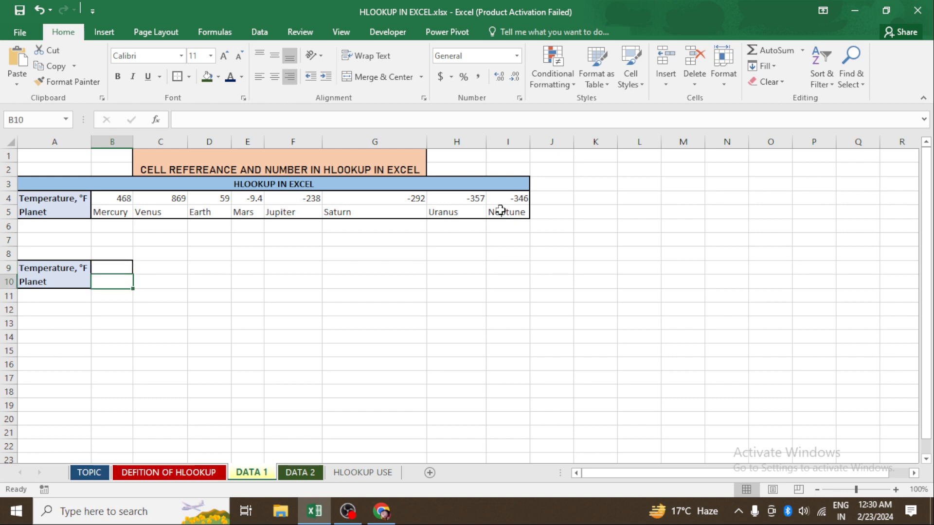
- Re-enter the formula =HLOOKUP(B9,B4:I5,2,0) in B10, using B9 as the lookup value
type("=HLOOKUP(")
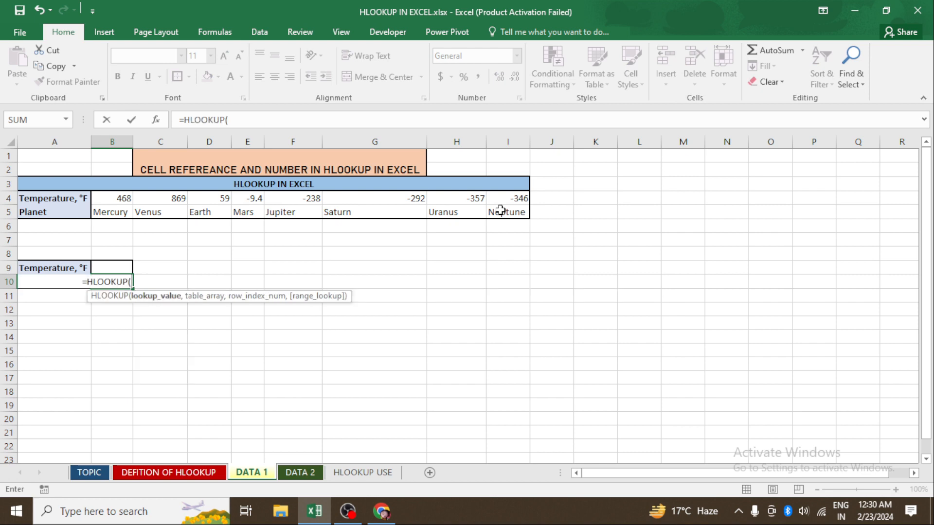
key("Up")
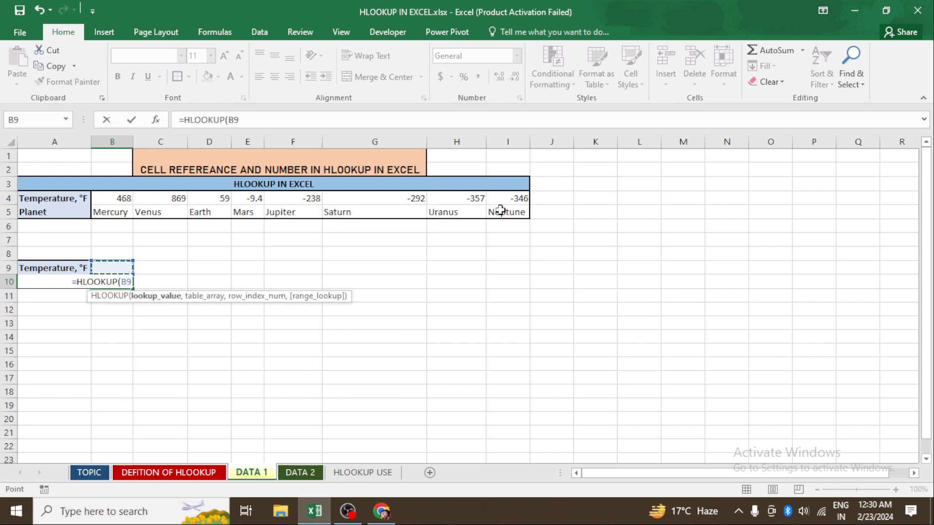
type(",")
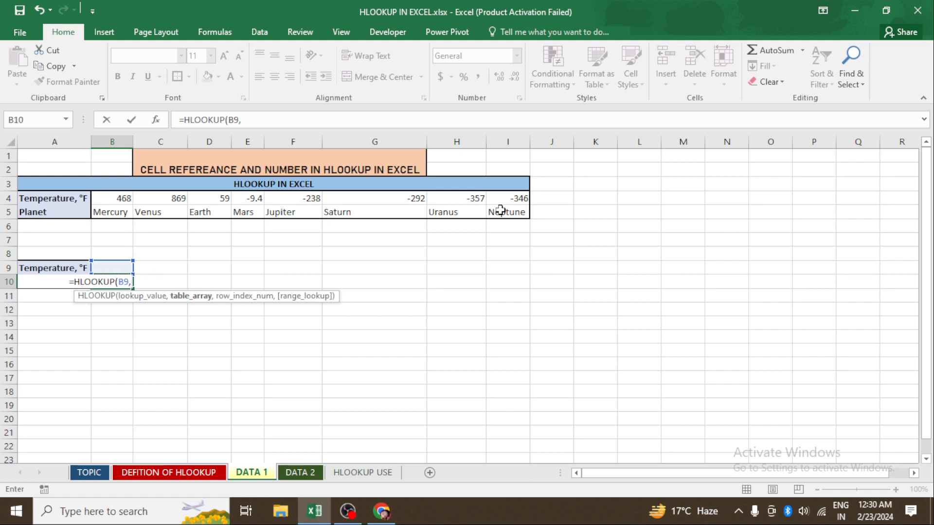
left_click_drag(123, 200, 506, 210)
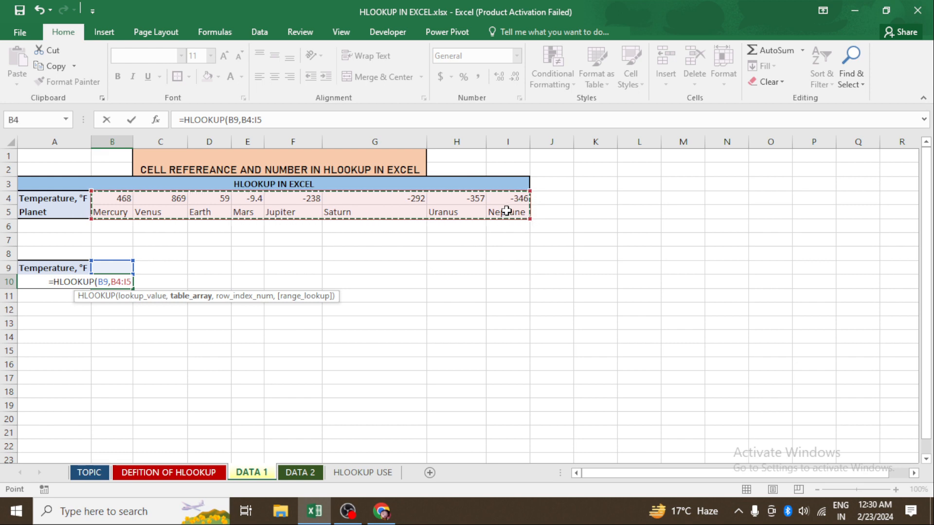
type(",")
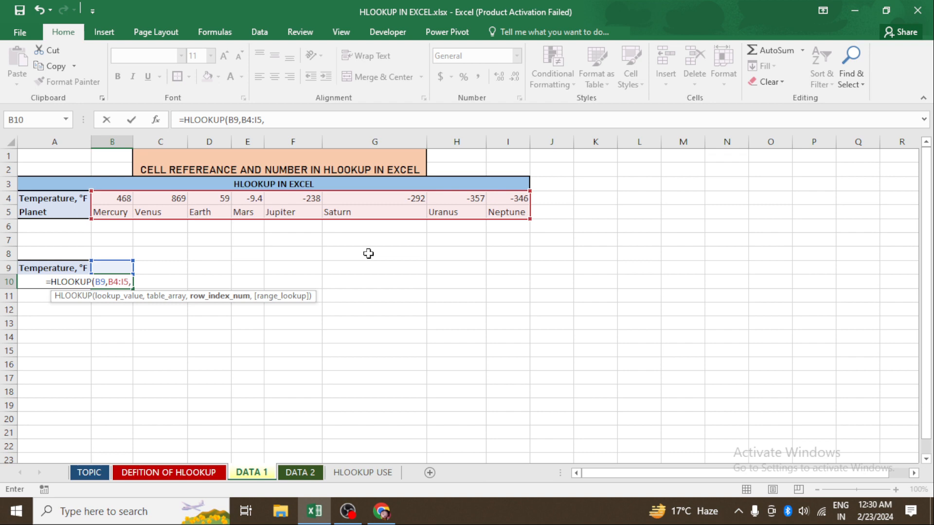
type("2")
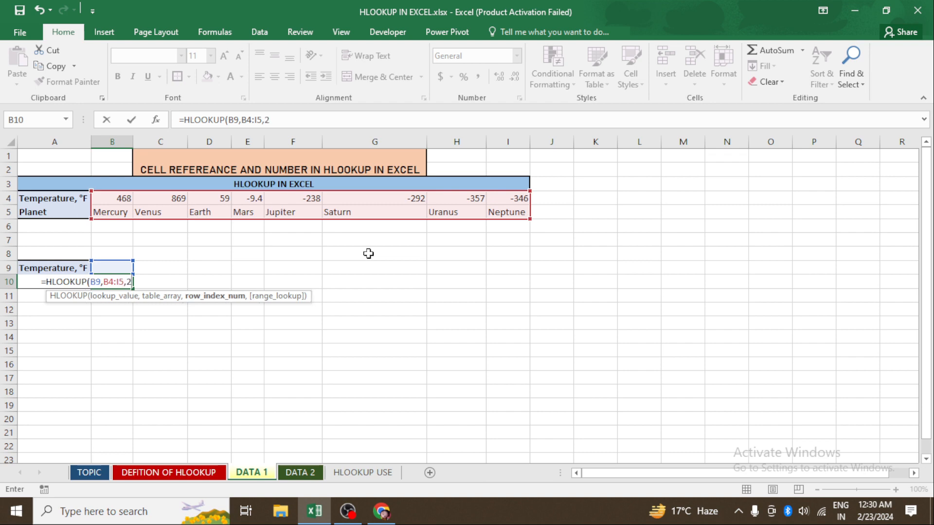
type(",")
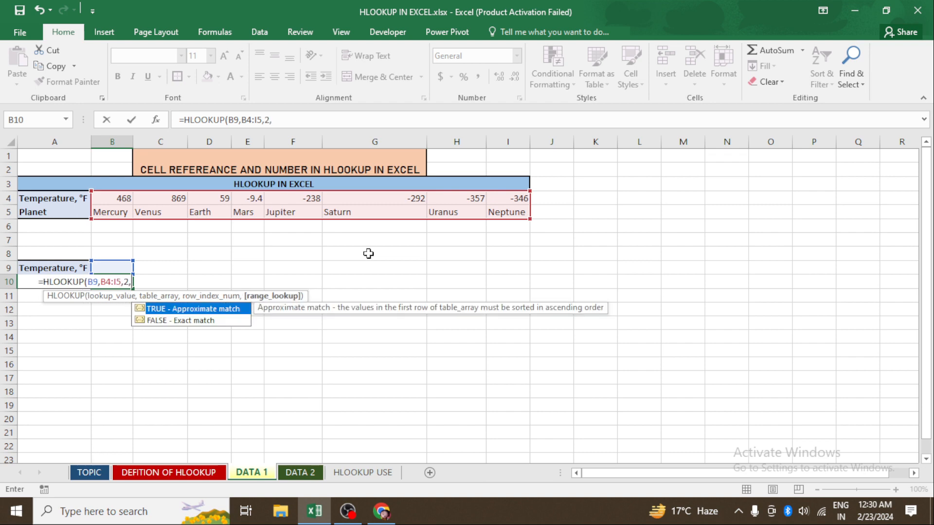
type("0)")
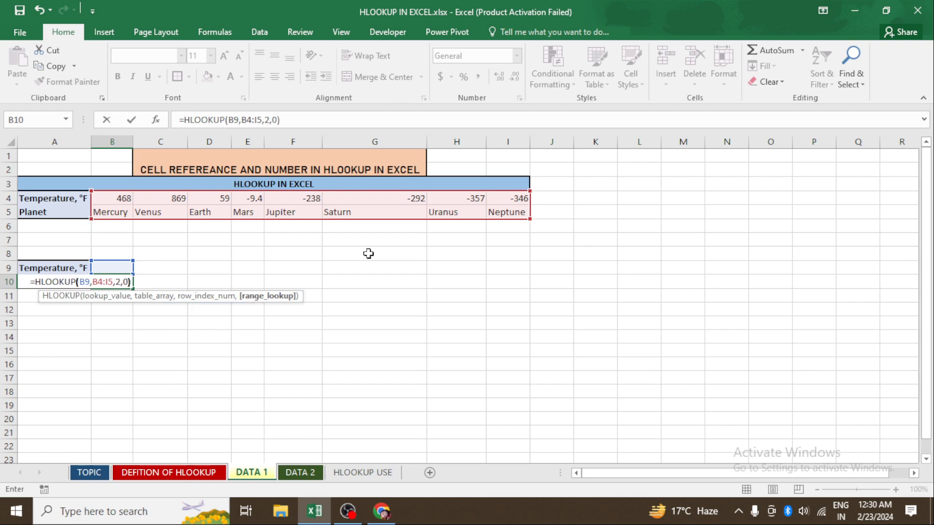
key("Return")
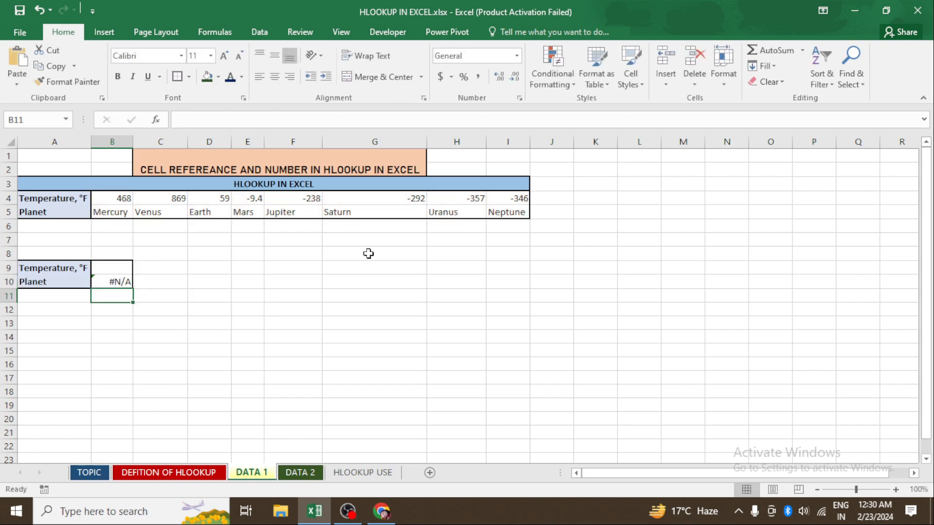
- Enter 468 as the temperature in B9
key("Up")
key("Up")
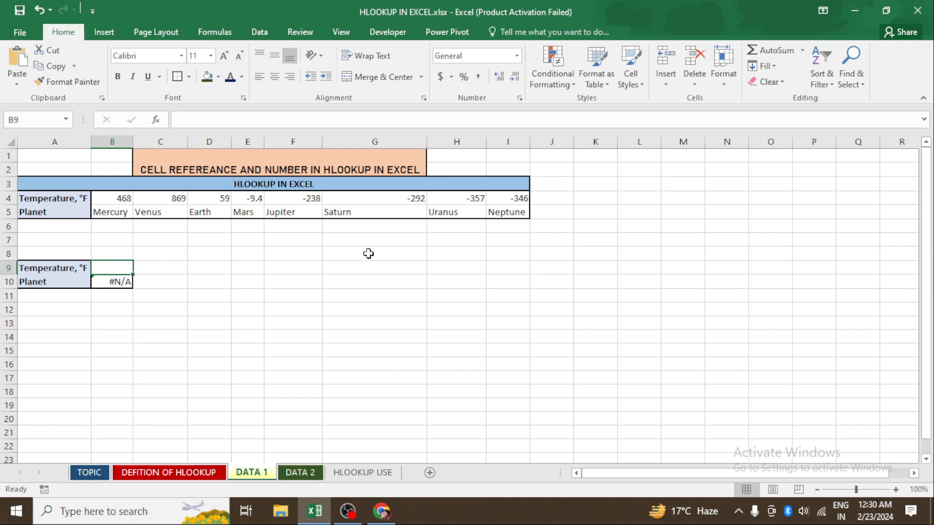
type("468")
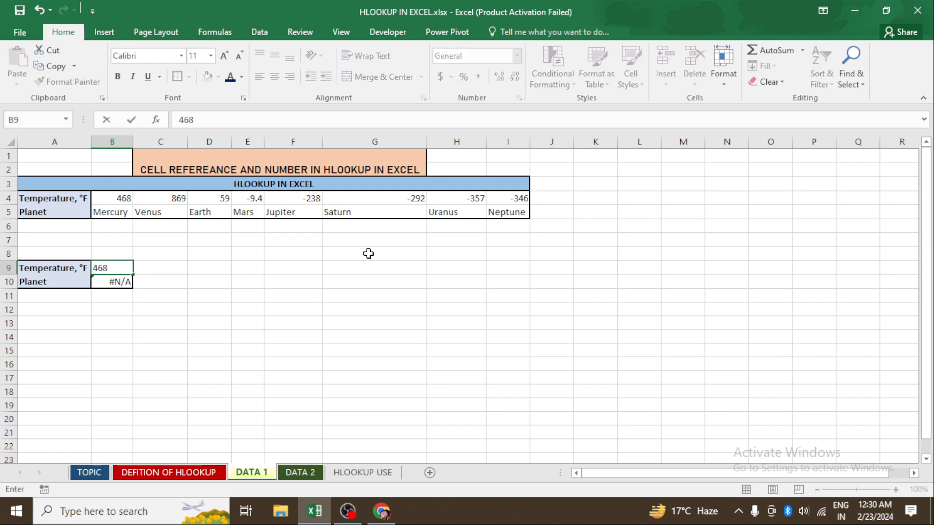
key("Return")
- Replace the temperature in B9 with -292
key("Up")
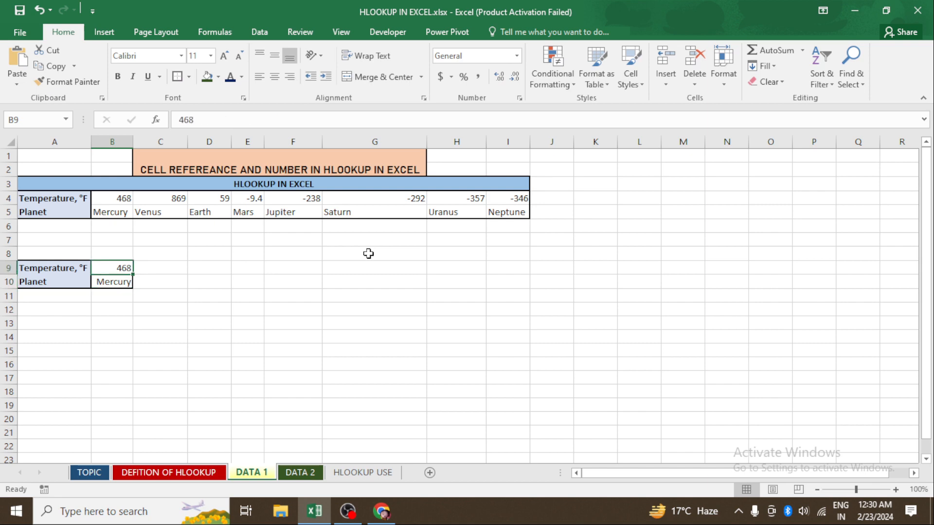
key("Delete")
type("-292")
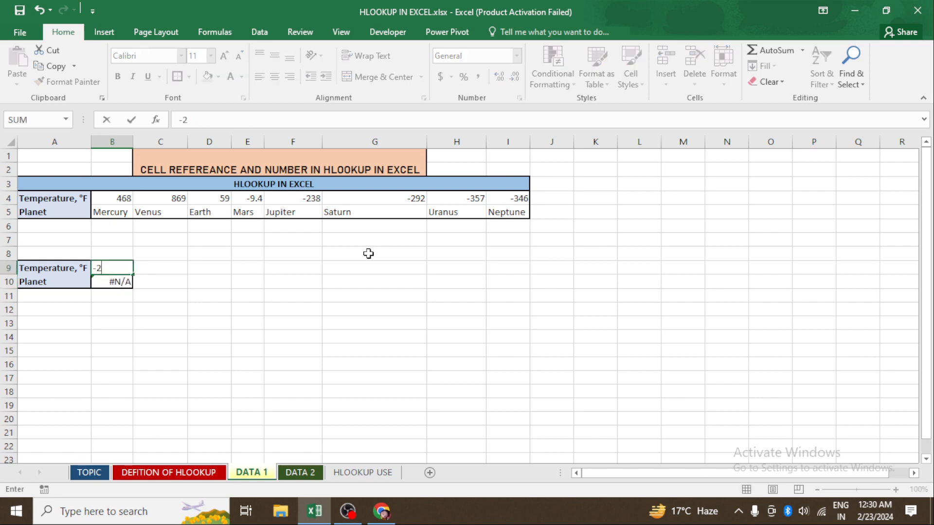
key("Return")
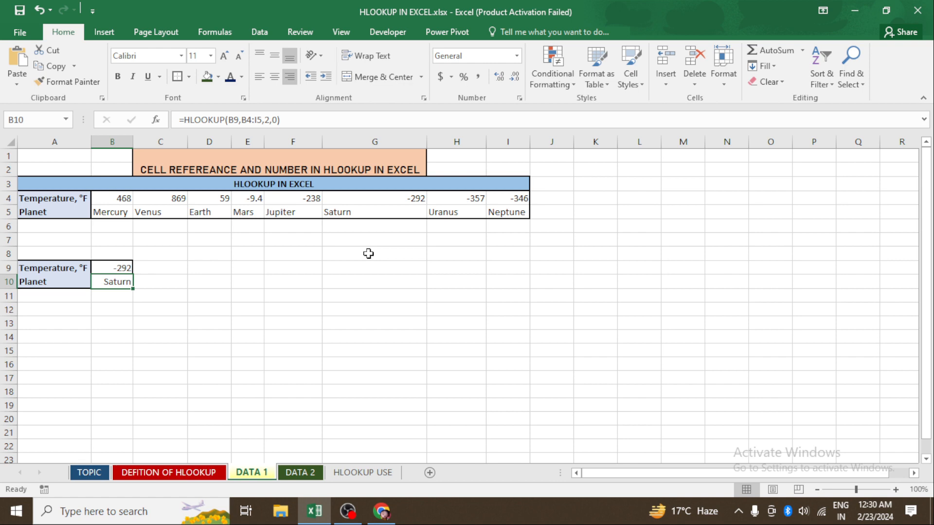
- Merge and center cells A12:B13 to hold a label
left_click(81, 311)
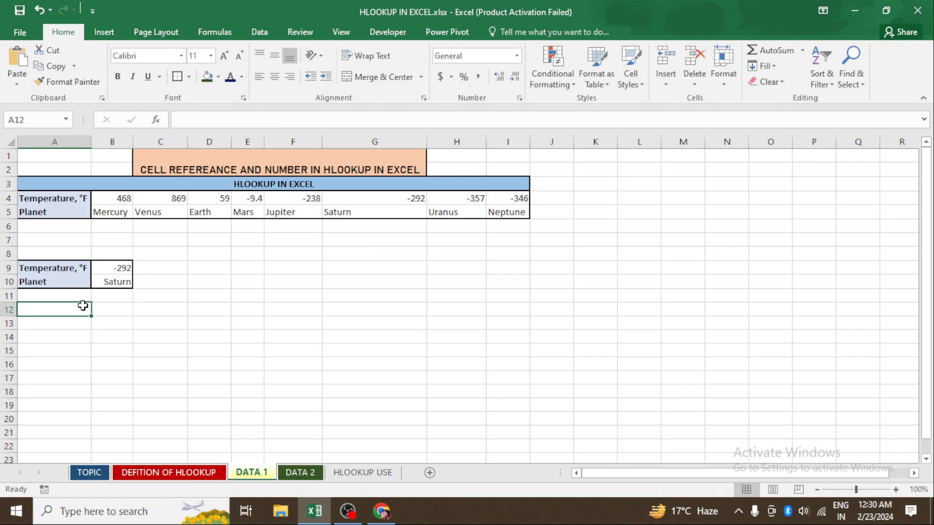
left_click(52, 334)
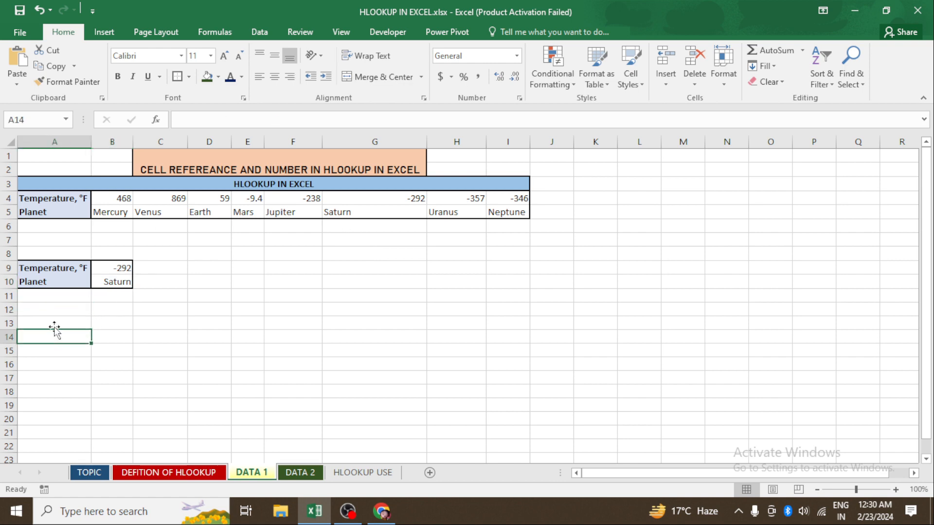
left_click_drag(52, 310, 101, 323)
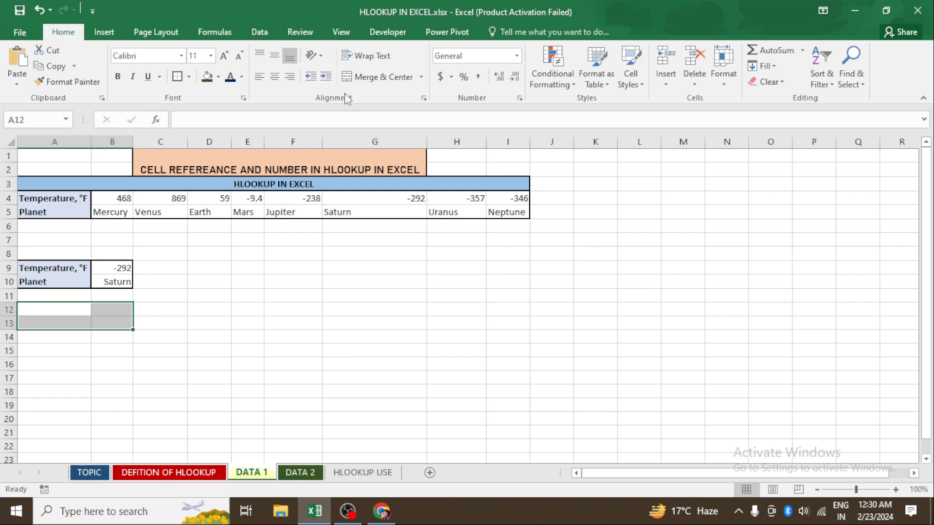
left_click(384, 79)
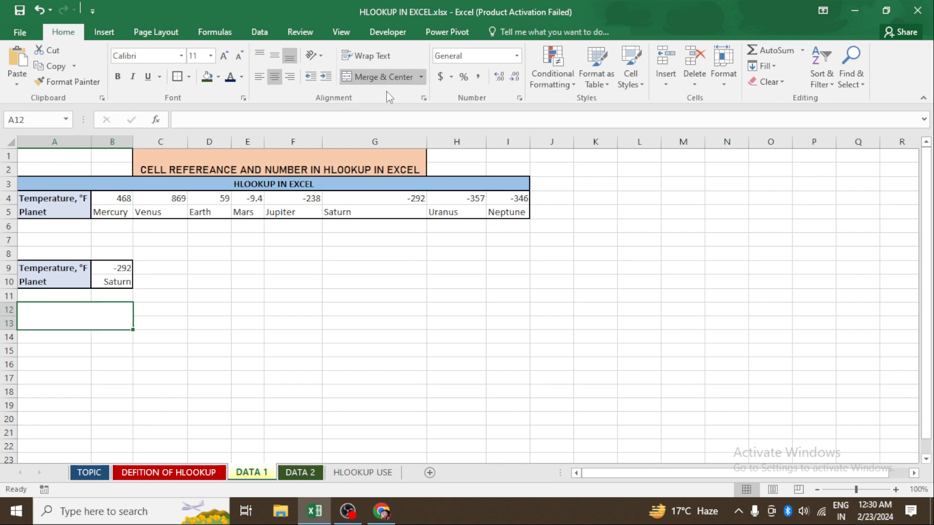
- Write HLOOKUP FROM CELL REFERANCE in the merged cell A12
double_click(104, 310)
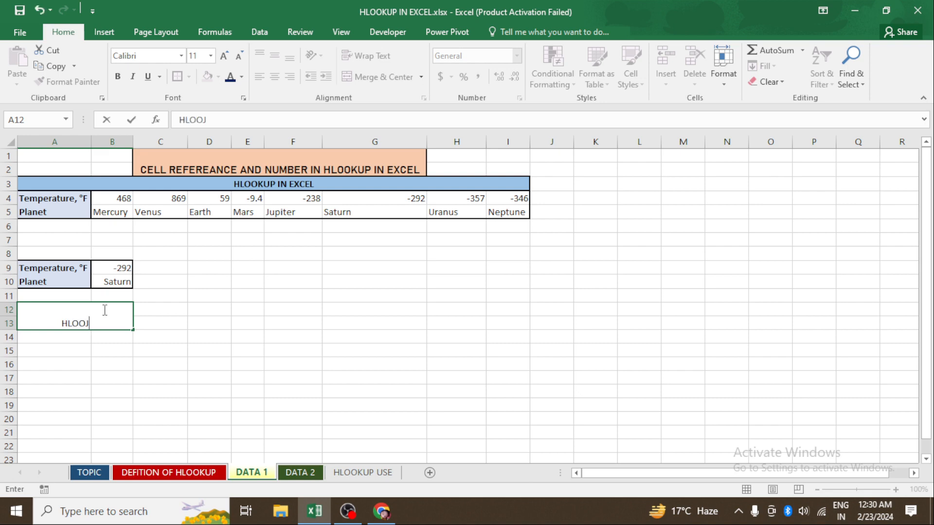
type("HLOOKPU")
key("BackSpace")
key("BackSpace")
type("UP FOR")
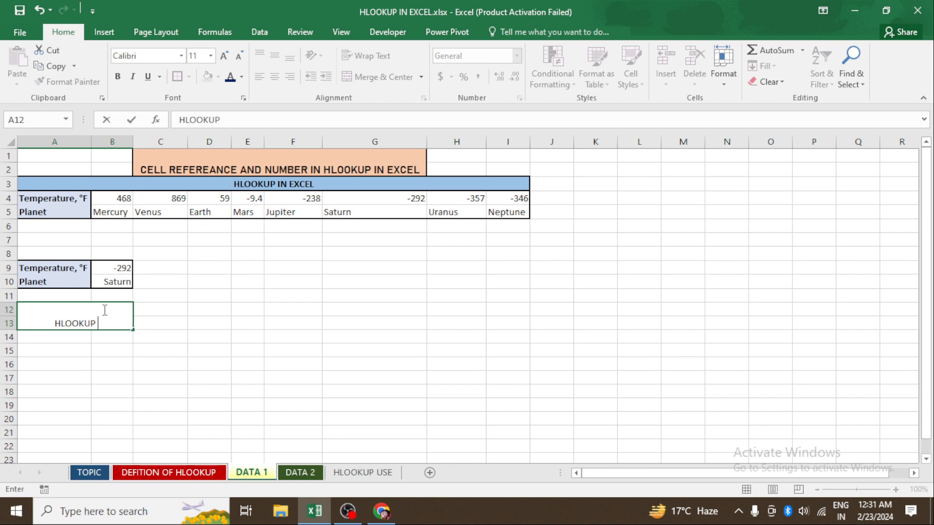
key("BackSpace")
key("BackSpace")
key("BackSpace")
type("FROM")
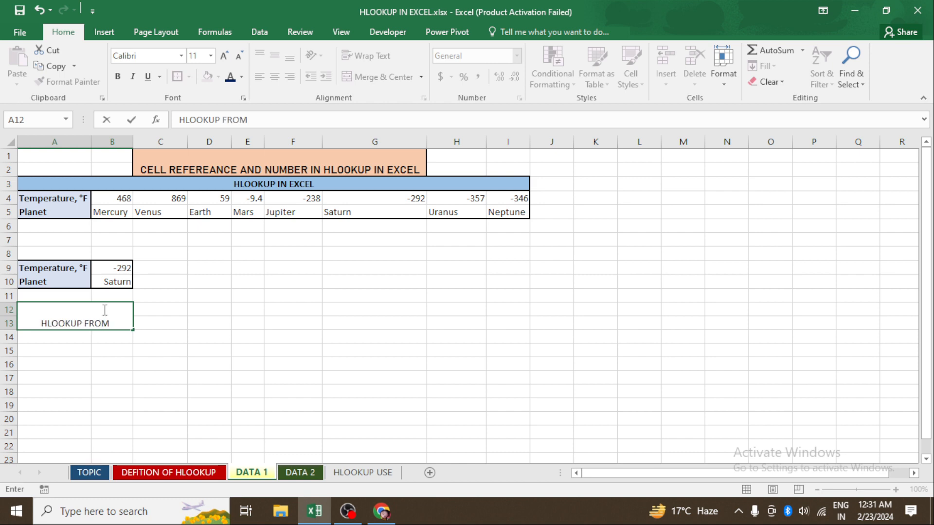
type("CELL")
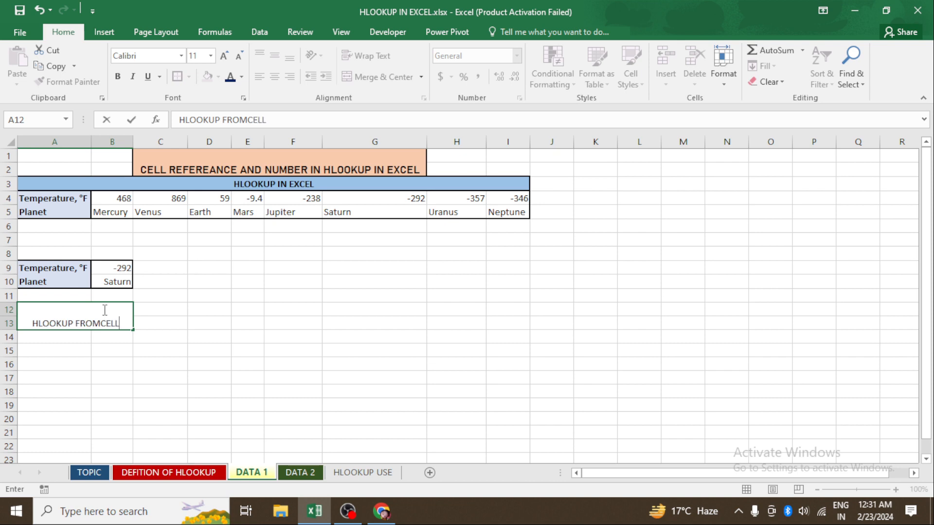
key("BackSpace")
key("BackSpace")
key("BackSpace")
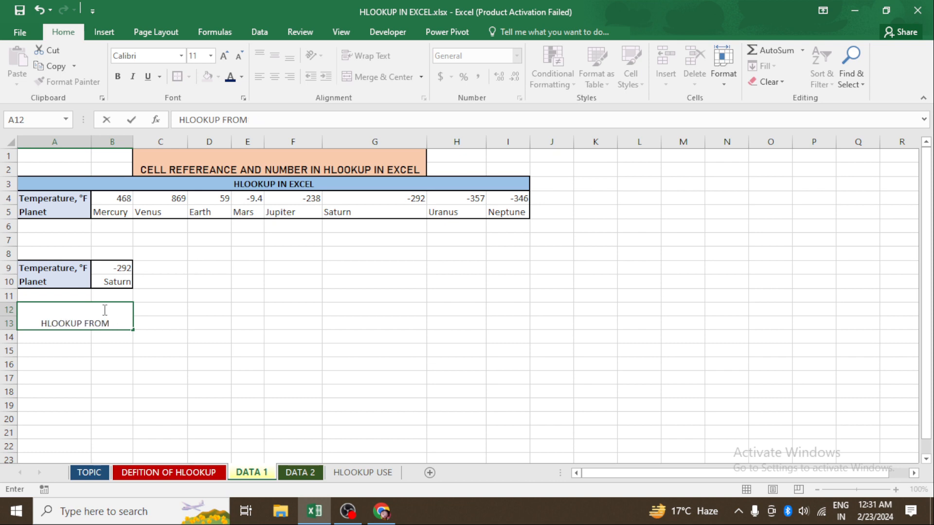
type("CELL RE")
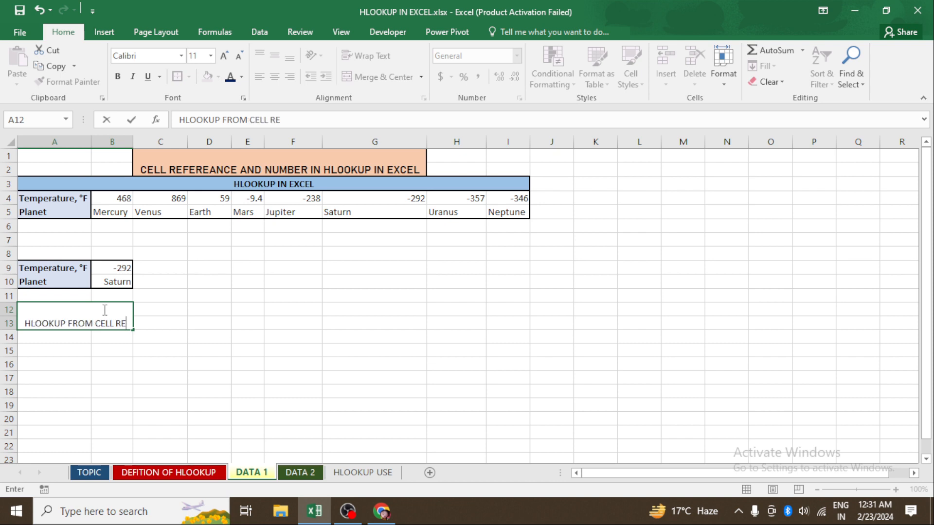
type("FERA")
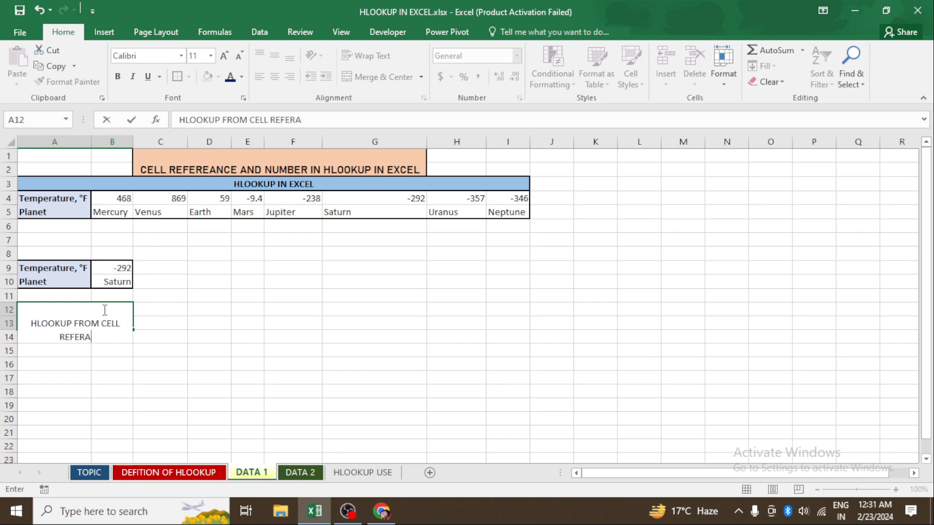
type("NCE")
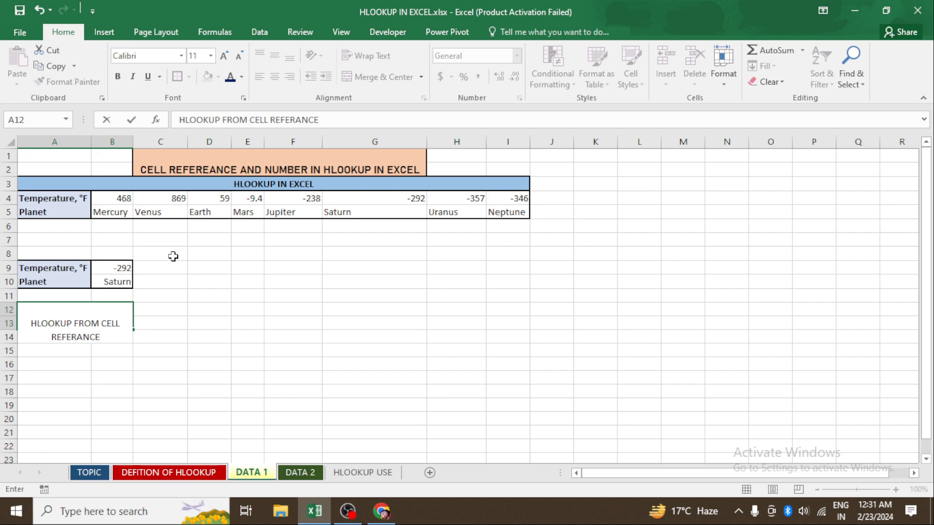
left_click(172, 325)
- Wrap the text in the merged label cell and set its font to Algerian
left_click(72, 322)
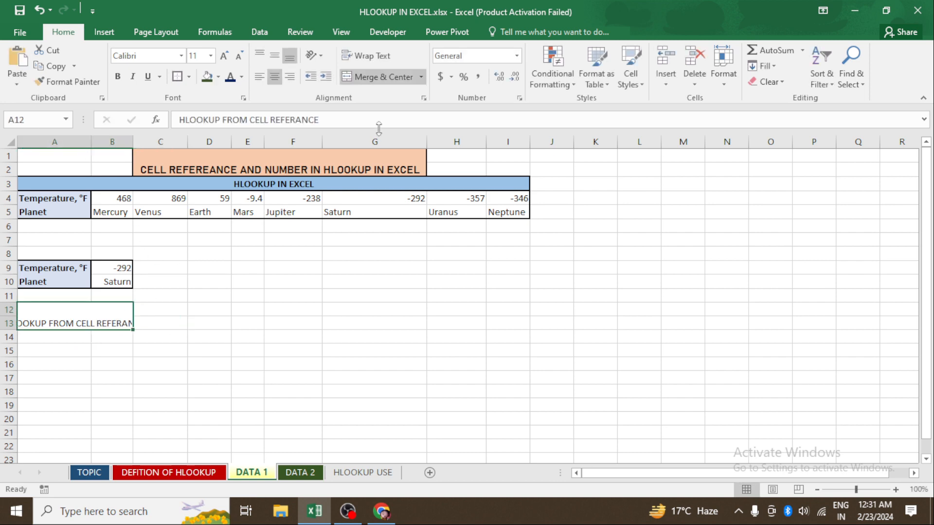
left_click(376, 56)
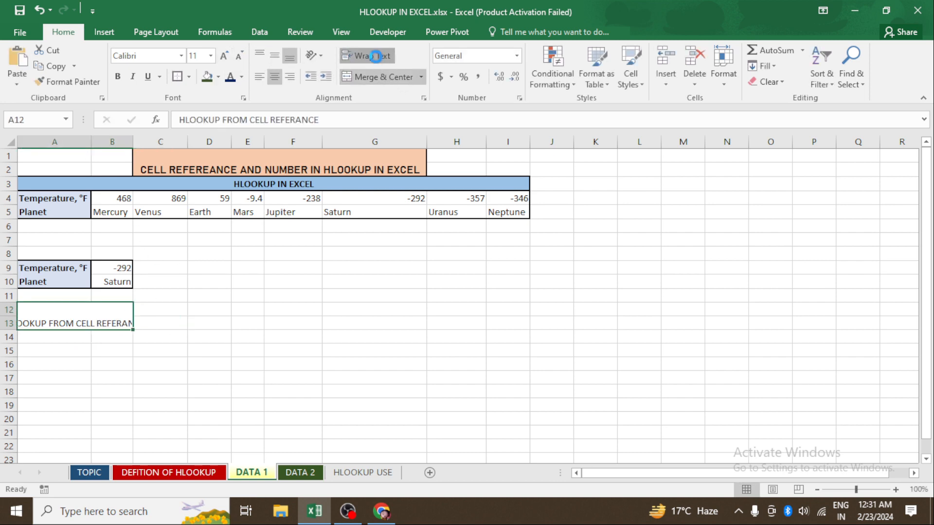
left_click(186, 57)
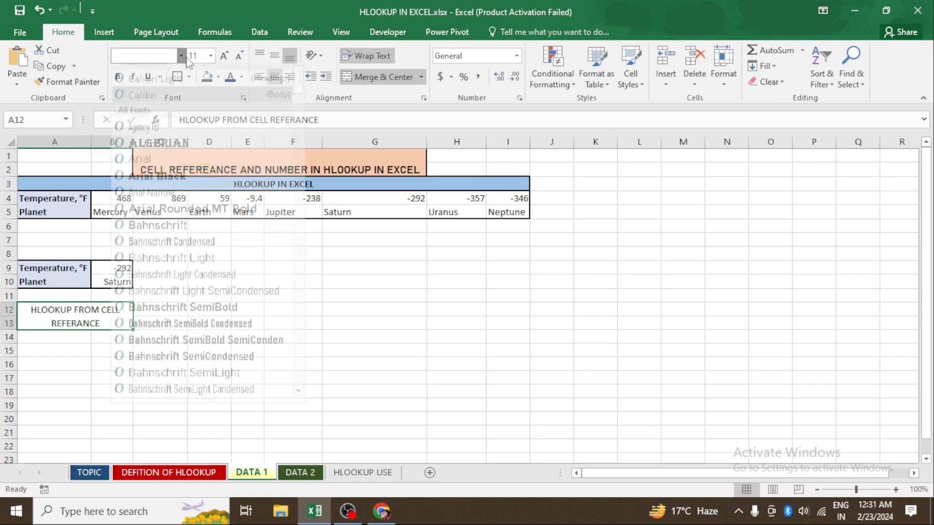
left_click(183, 151)
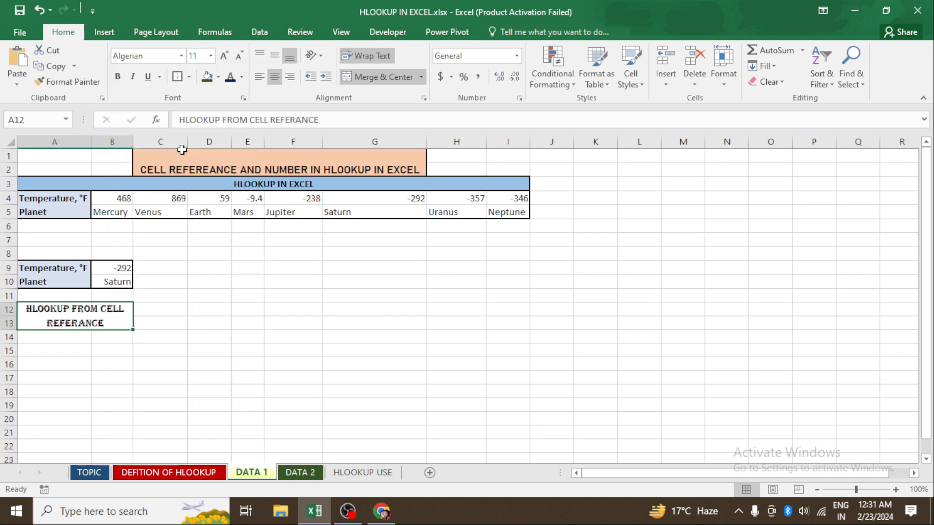
- Fill the merged label cell with an orange theme colour
left_click(219, 77)
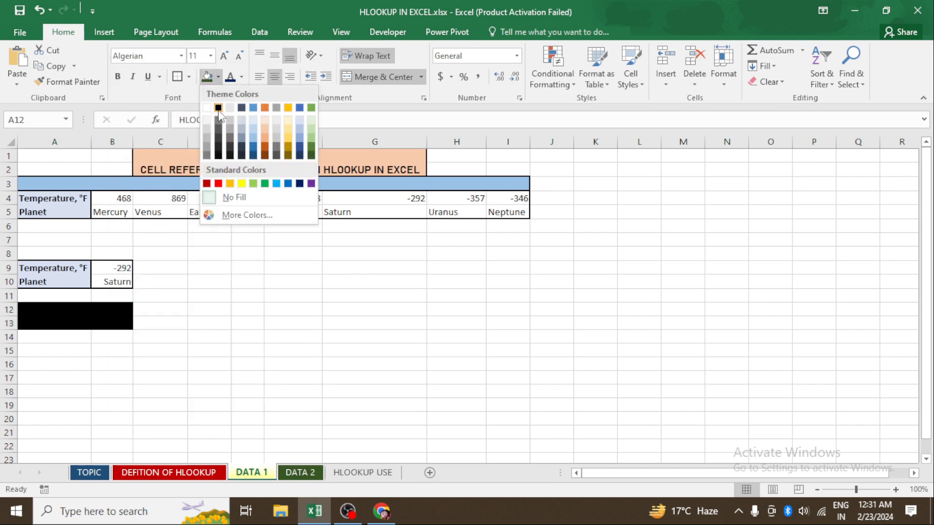
left_click(264, 153)
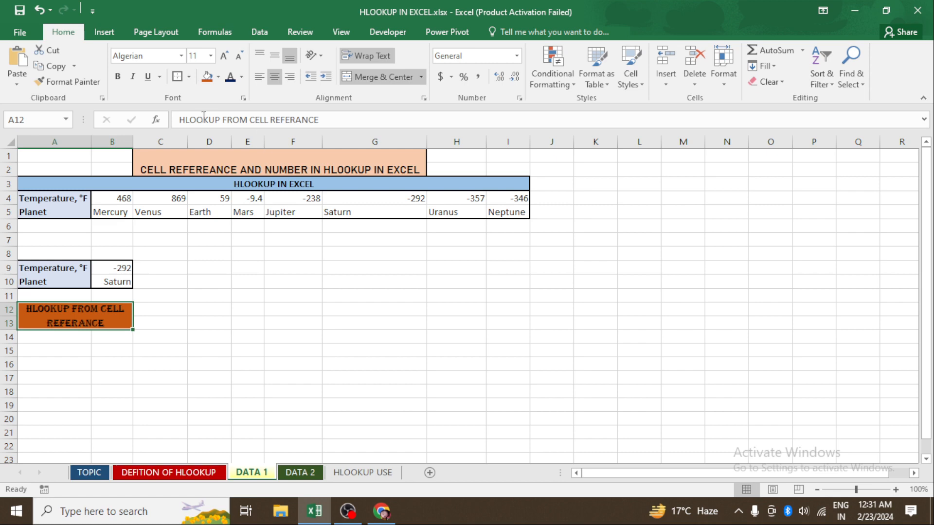
left_click(199, 333)
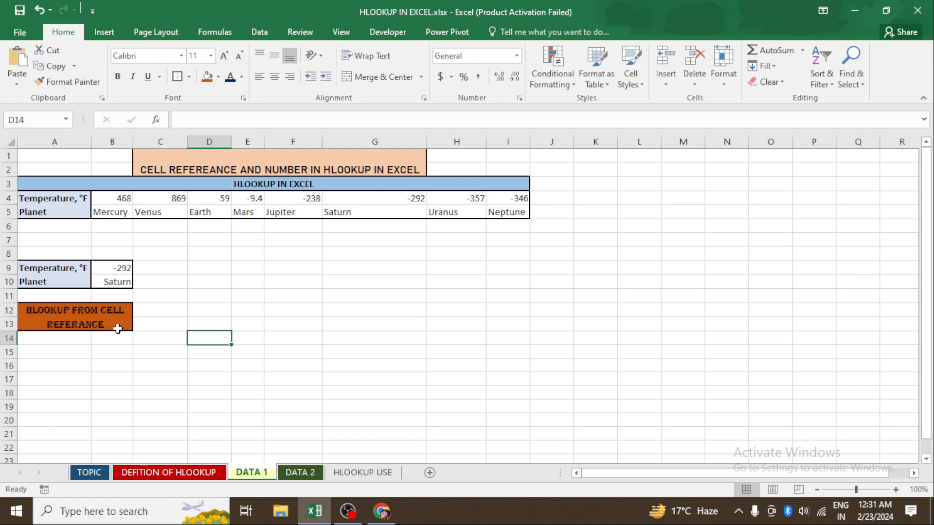
- Copy the Temperature, °F and Planet labels from A9:A10 into E9:E10, keeping the source formatting
left_click(214, 309)
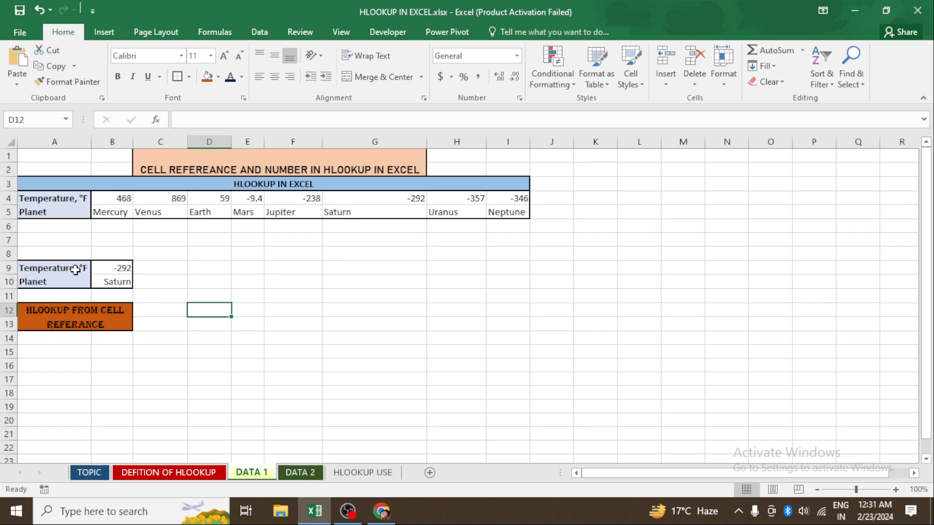
left_click_drag(69, 267, 70, 280)
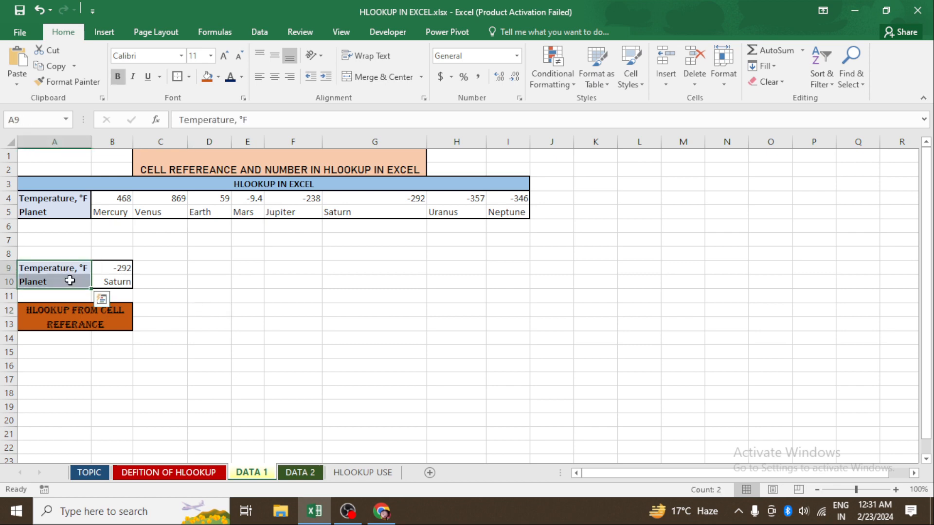
key("ctrl+c")
left_click_drag(242, 262, 245, 282)
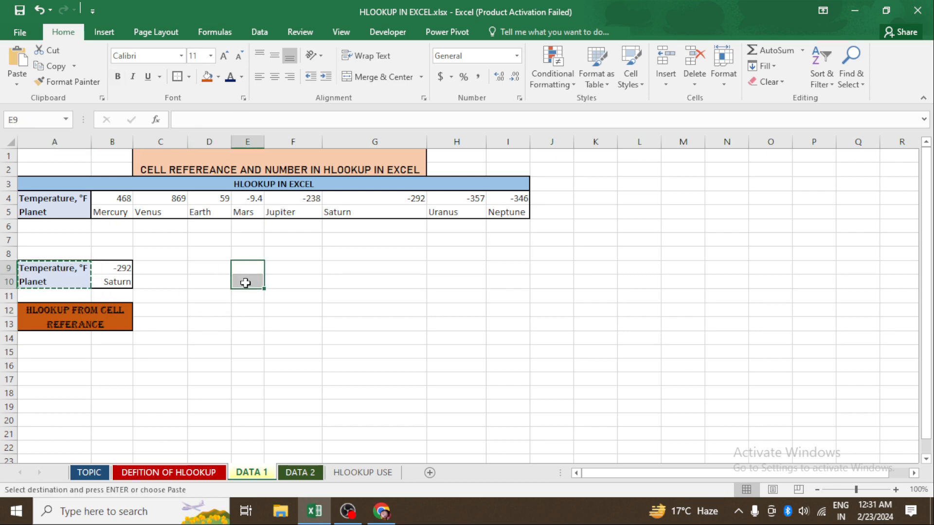
left_click(17, 88)
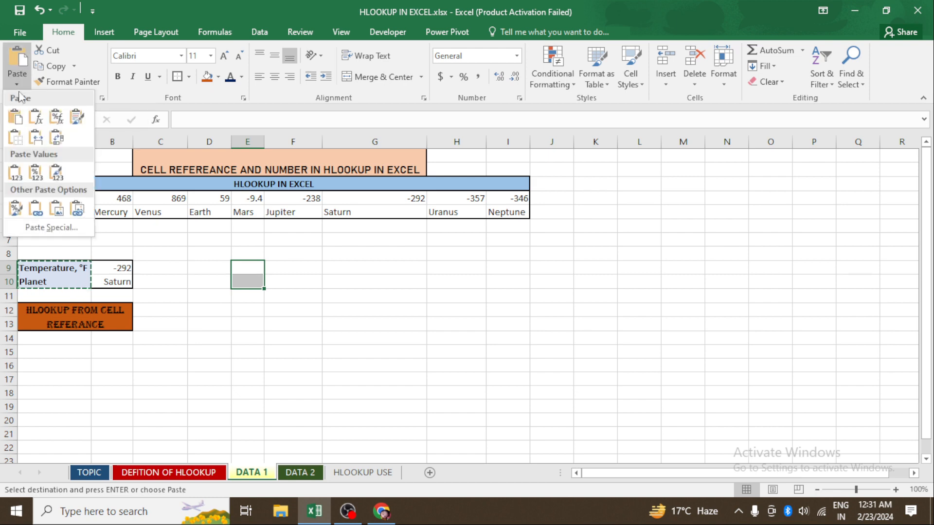
left_click(246, 270)
left_click(206, 273)
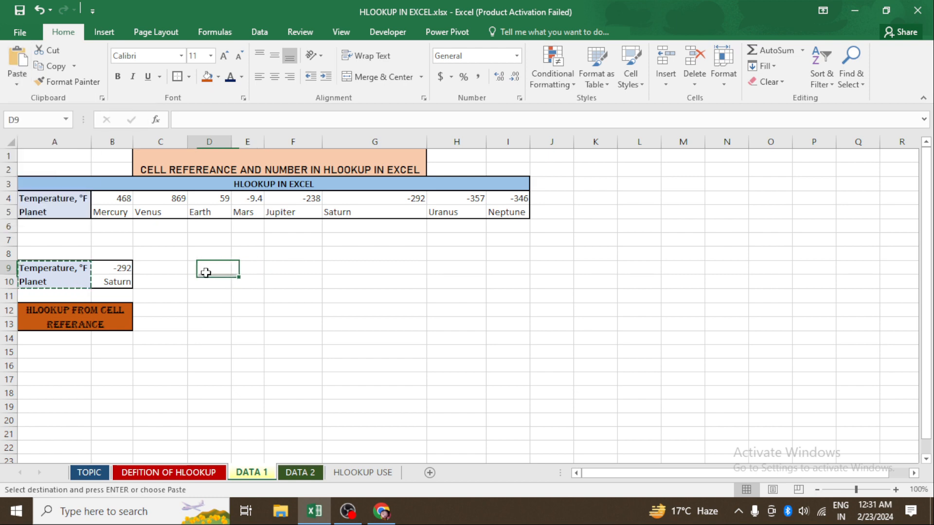
left_click(249, 273)
left_click(18, 84)
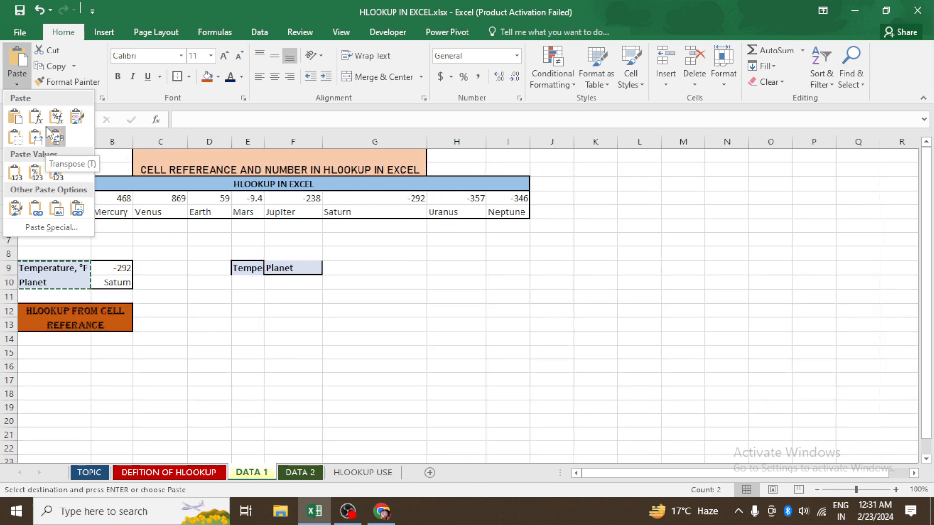
left_click(76, 117)
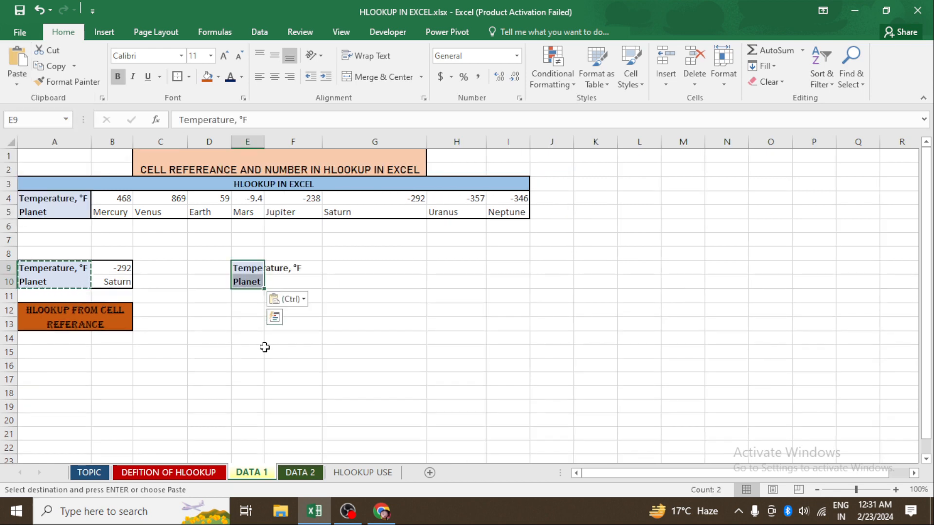
- AutoFit column E's width to the pasted labels
mouse_move(248, 268)
left_mouse_down()
mouse_move(281, 286)
mouse_move(248, 283)
left_mouse_up()
left_click(248, 379)
key("alt+h")
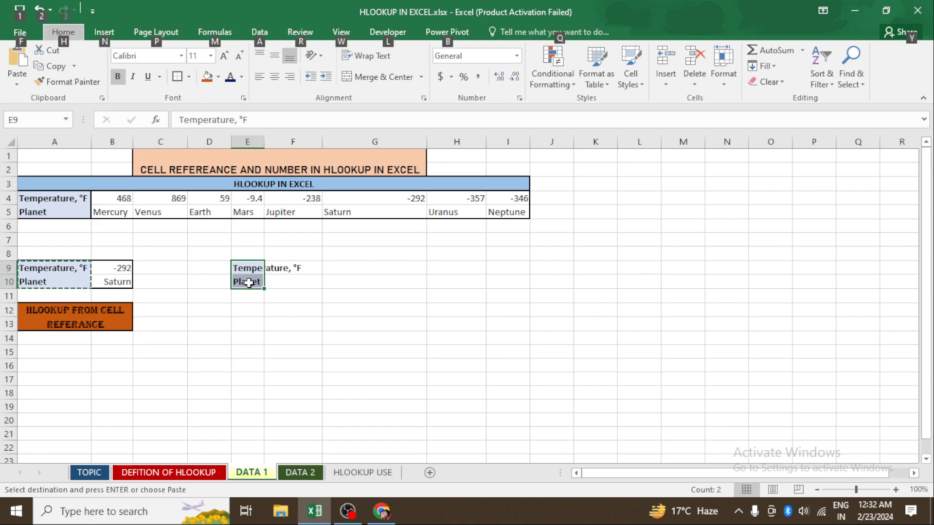
key("o")
key("i")
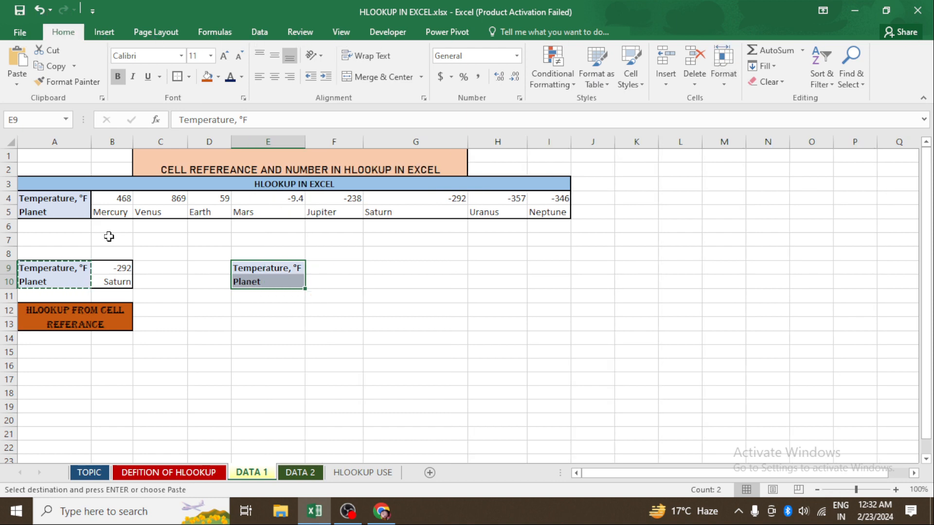
- Add cell borders around F9:F10, next to the new labels
left_click(331, 341)
left_click_drag(324, 267, 325, 282)
left_click(177, 77)
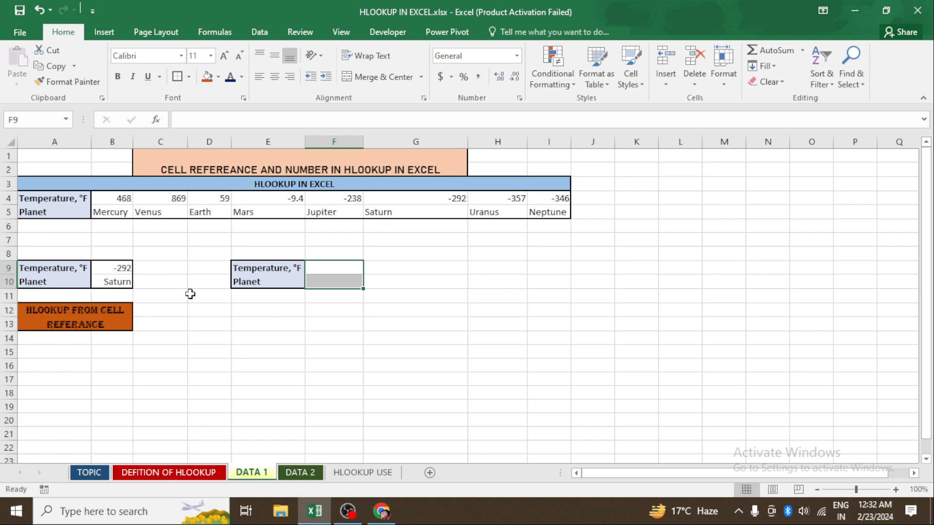
left_click(210, 334)
- Enter 468 as the temperature in cell F9
left_click(327, 267)
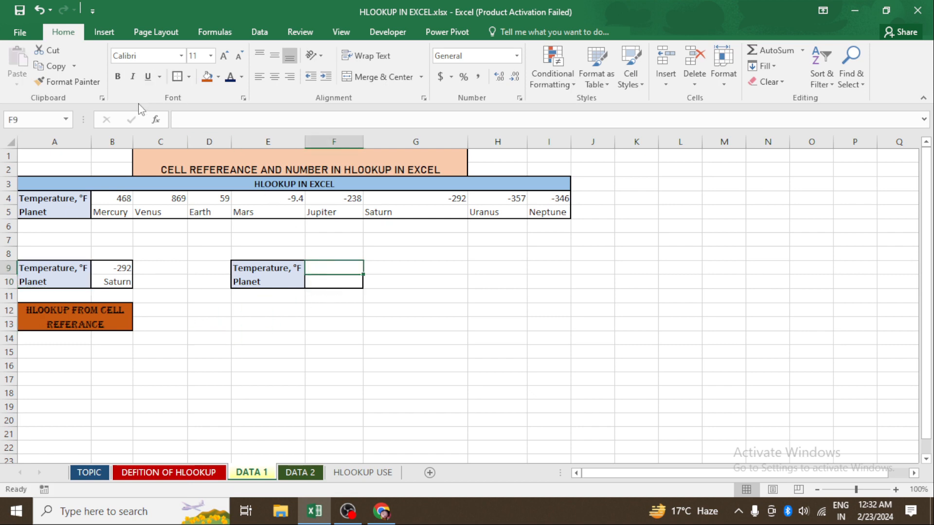
left_click(252, 351)
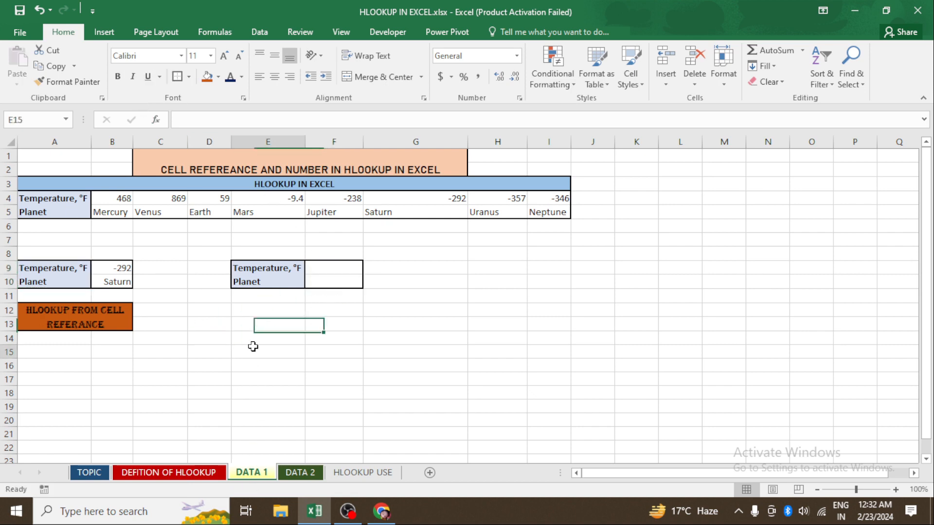
left_click(331, 266)
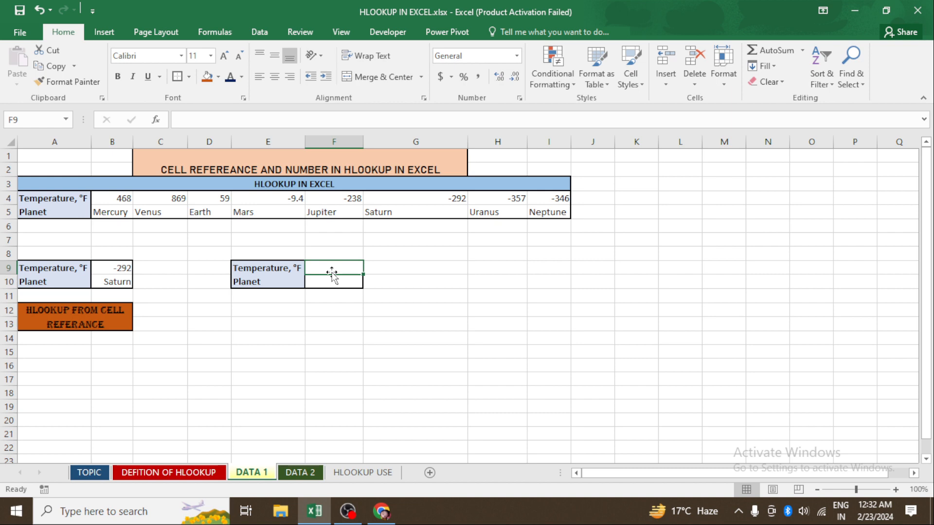
left_click(341, 280)
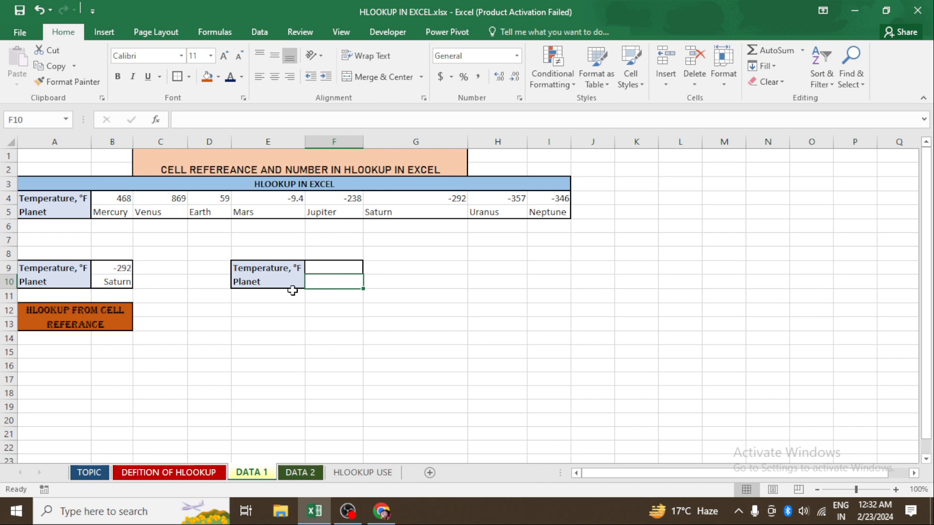
left_click(324, 267)
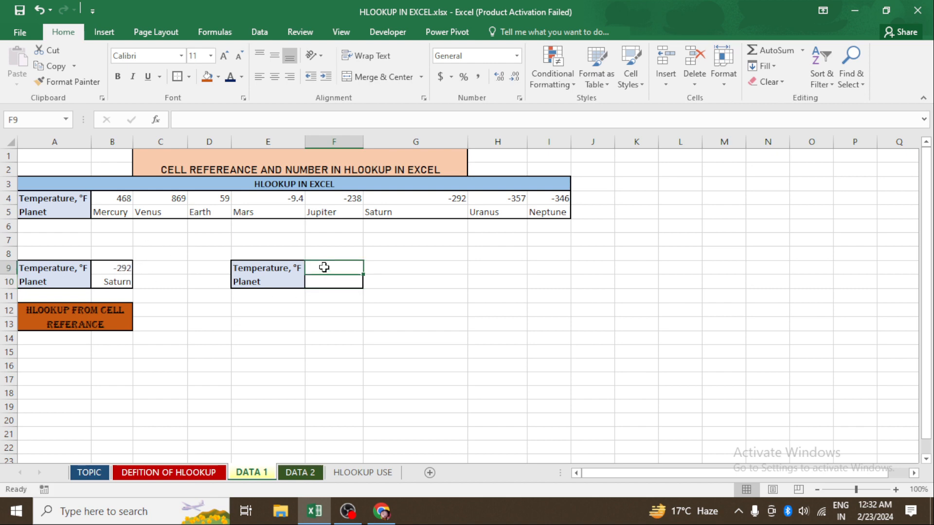
type("468")
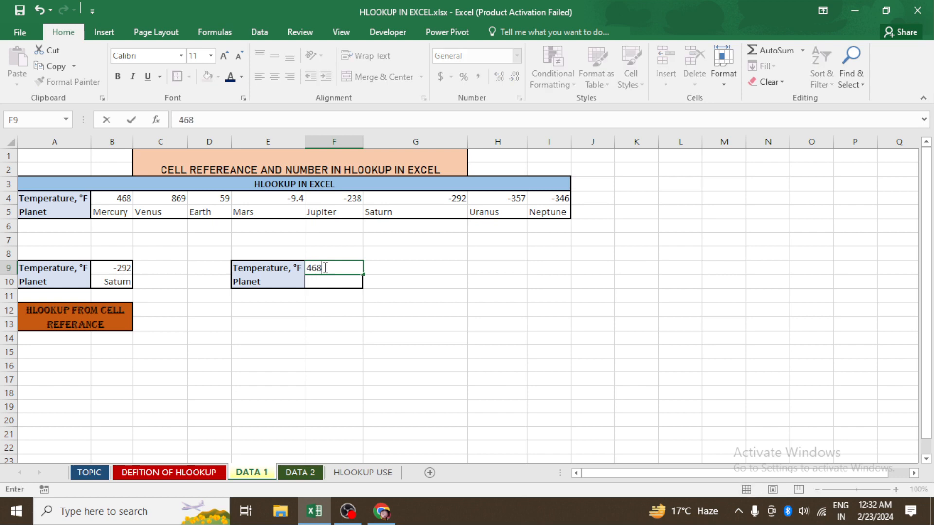
key("Return")
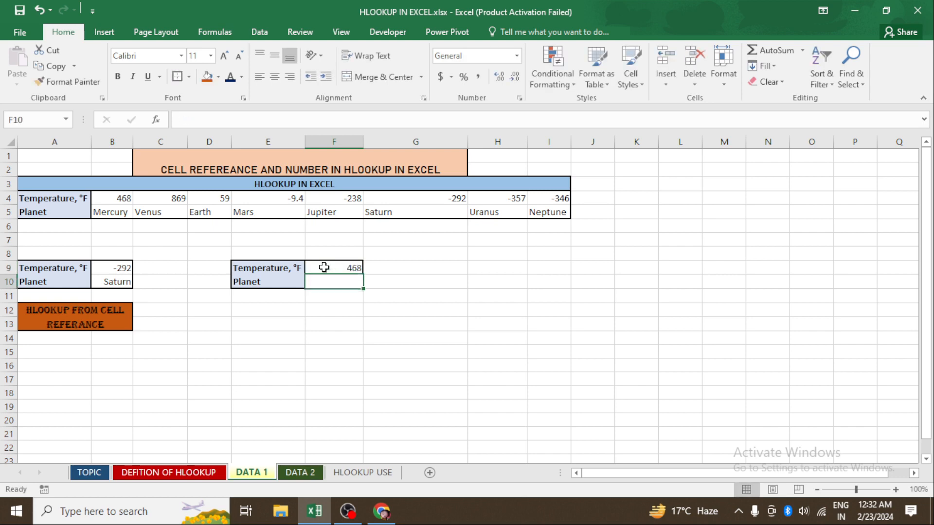
- Enter =HLOOKUP(F9,B4:I5,2,0) in F10 to return the planet for the temperature in F9
type("=")
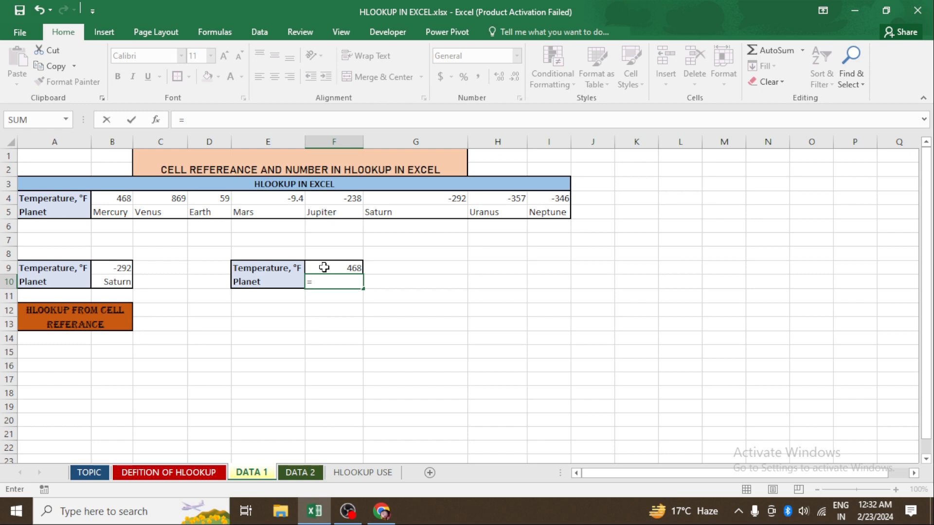
type("HL")
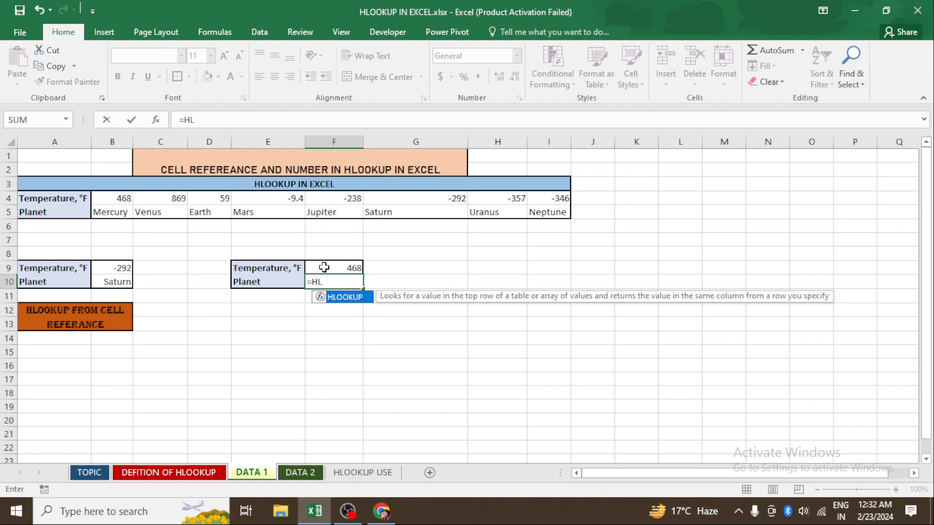
key("Tab")
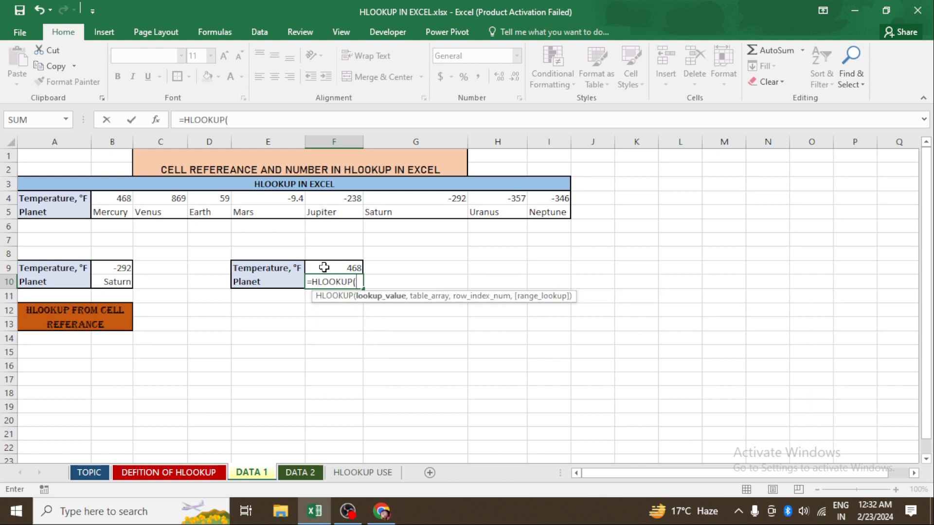
left_click(350, 266)
type(",")
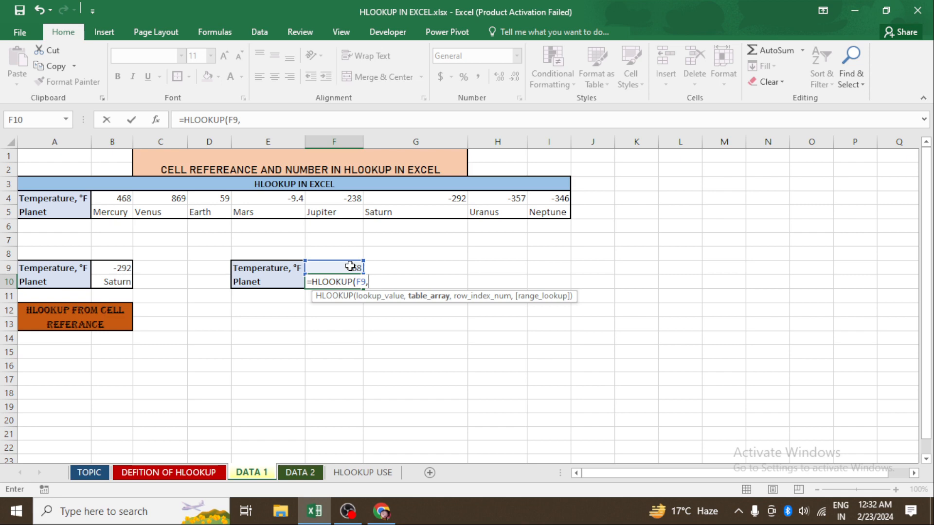
left_click_drag(131, 198, 554, 214)
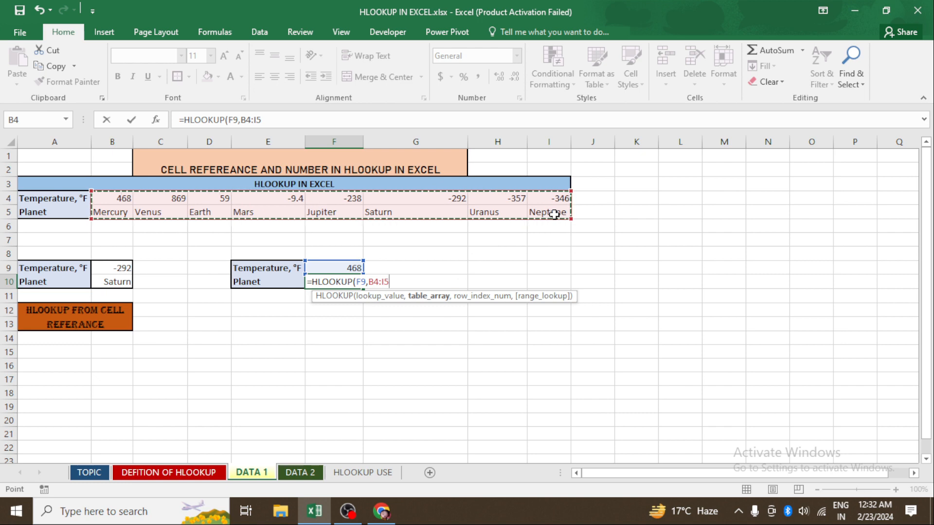
type(",")
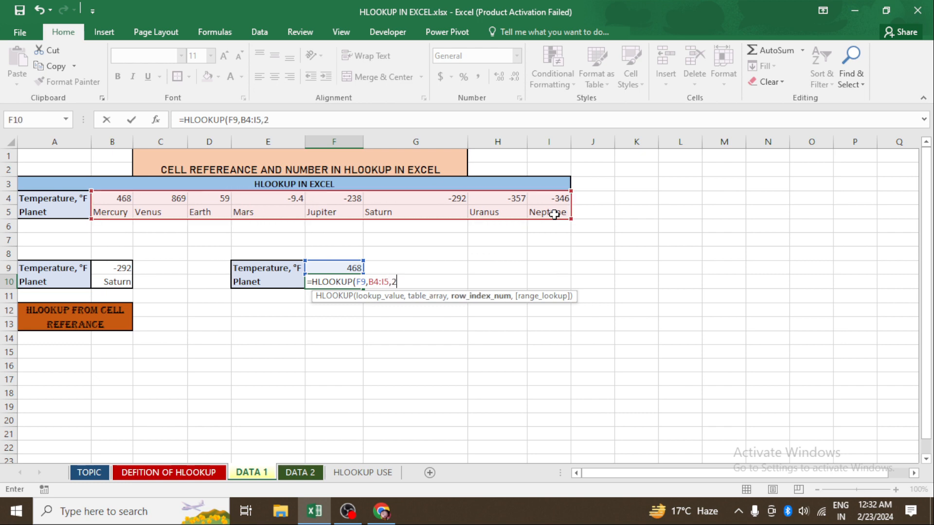
type("2,")
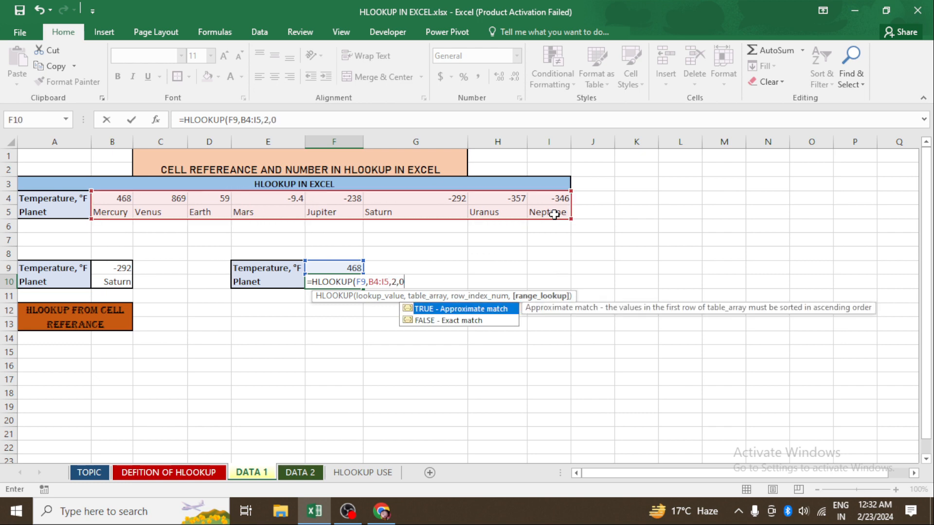
type("0)")
key("Return")
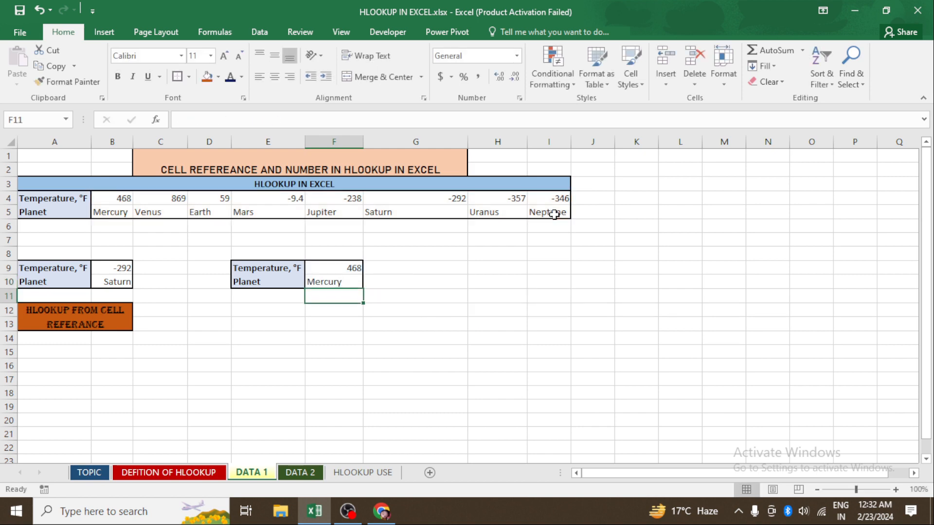
- Test the lookup by replacing the temperature in F9 with 869, then with 59
key("Up")
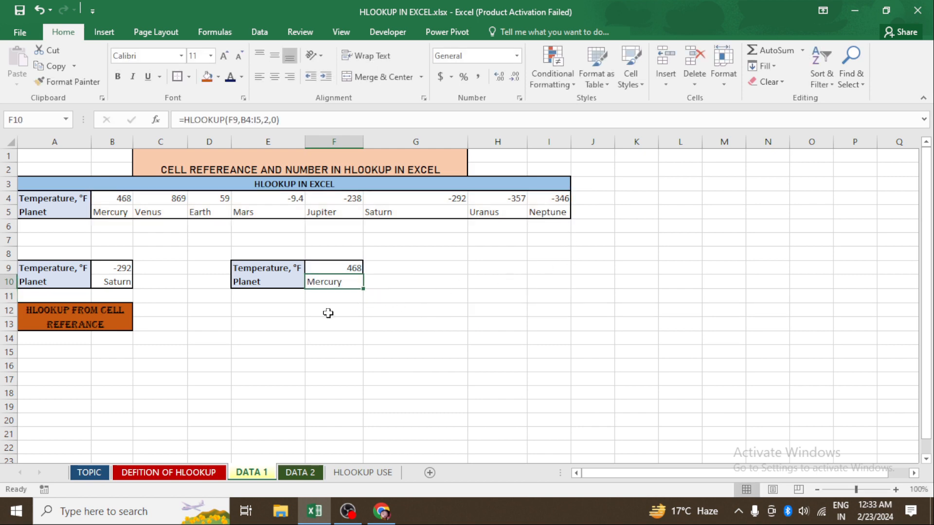
left_click(343, 268)
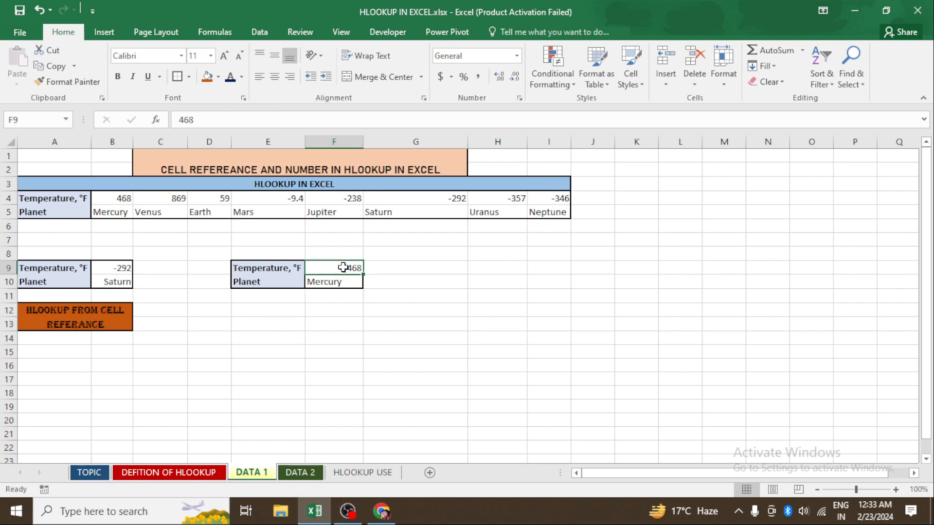
key("Delete")
type("869")
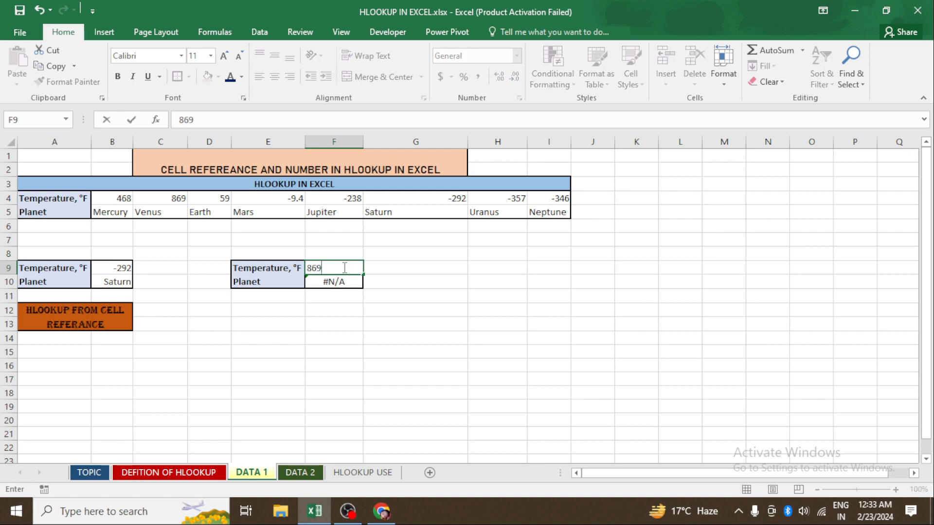
key("Return")
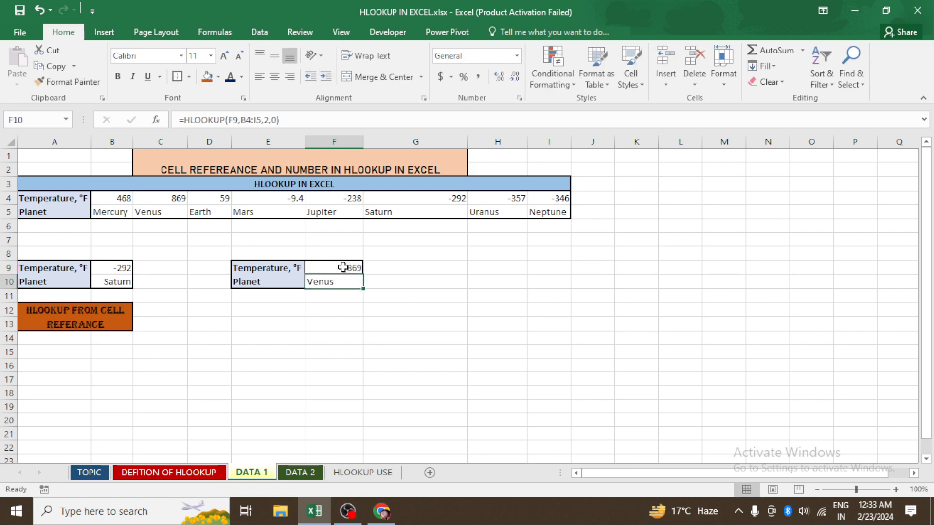
left_click(343, 267)
key("Delete")
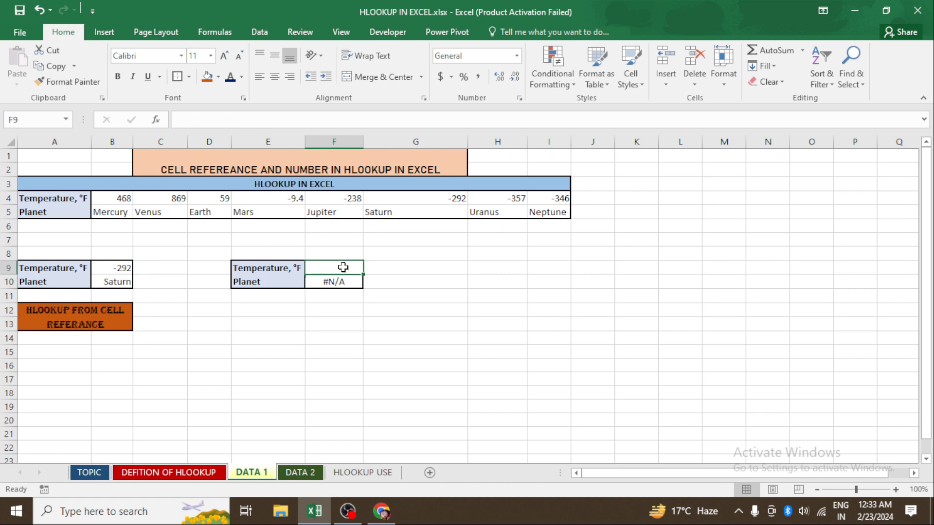
type("59")
key("Return")
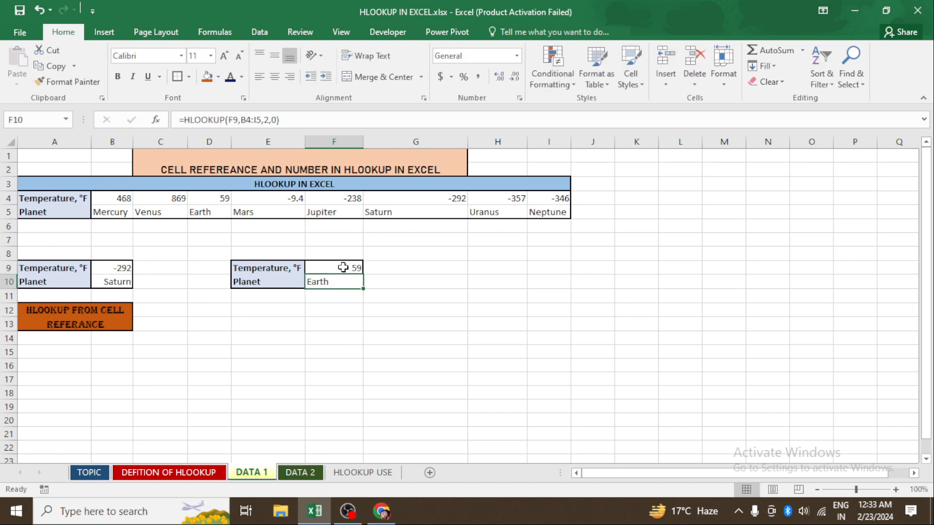
- Replace the temperature in F9 with -238 to test the lookup again
left_click(343, 267)
key("Delete")
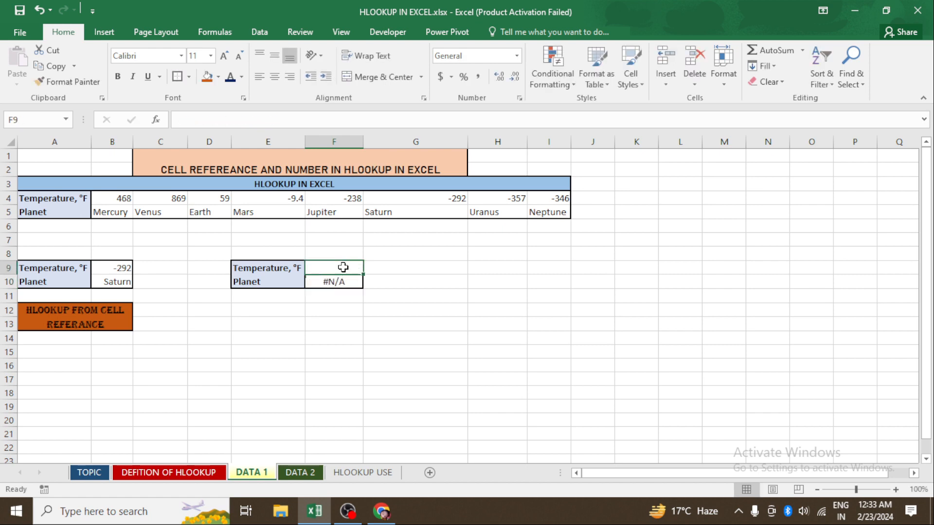
type("-23")
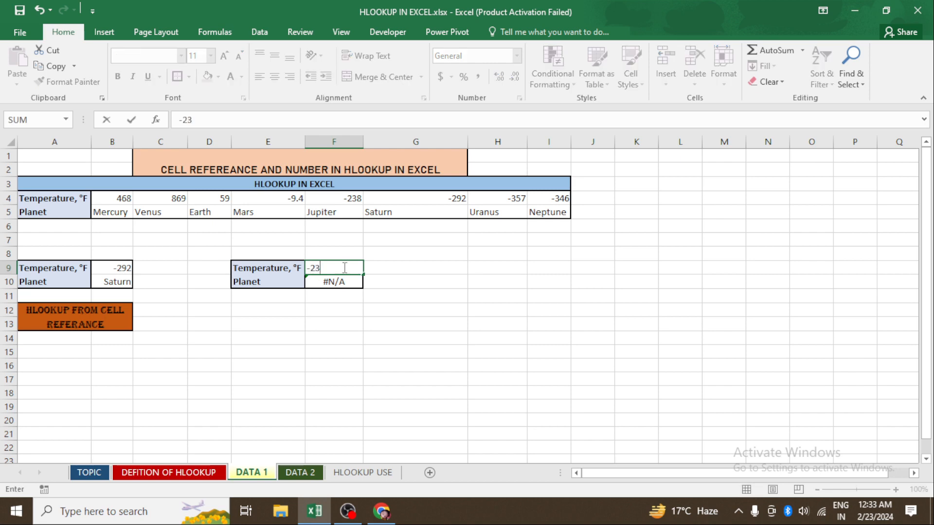
type("8")
key("Return")
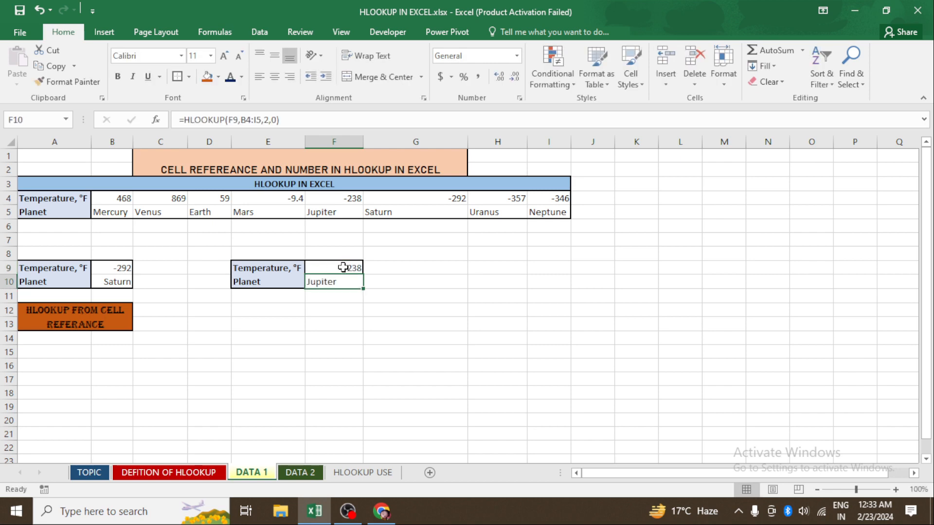
left_click(358, 342)
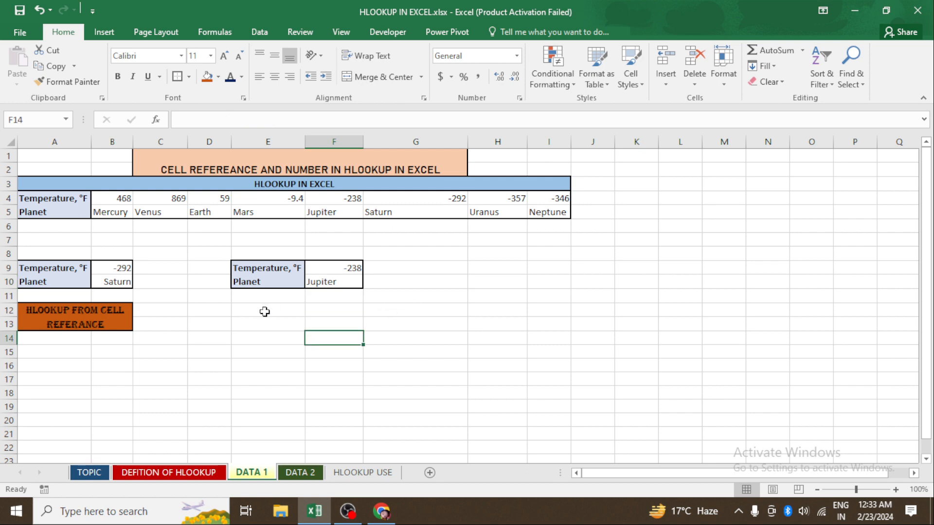
- Merge and center E12:F13 and enter the label "HLOOKUP WITH NUMBER"
left_click_drag(264, 312, 335, 326)
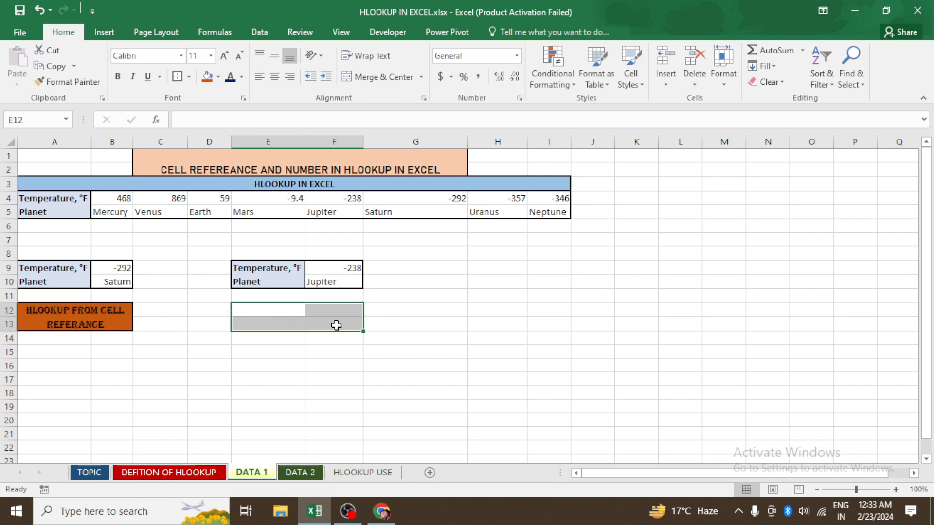
left_click(398, 74)
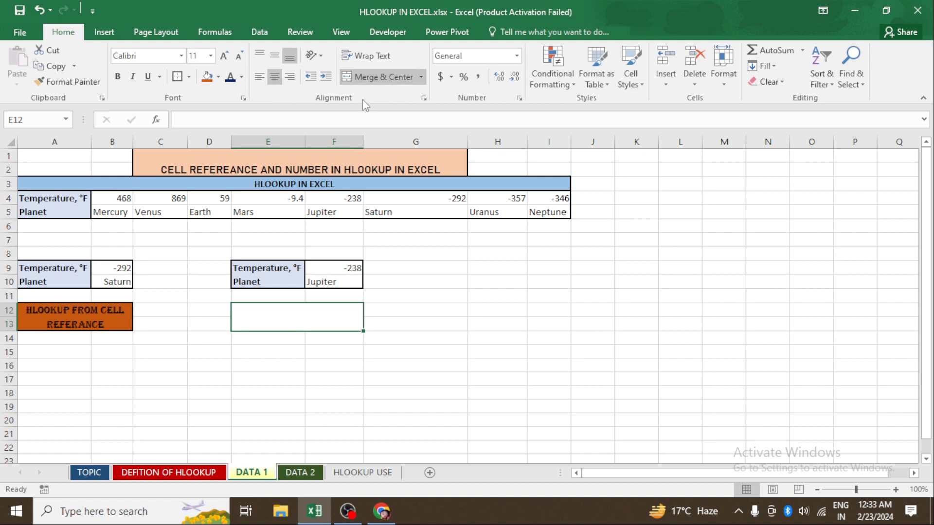
double_click(306, 316)
type("HLOOKUP")
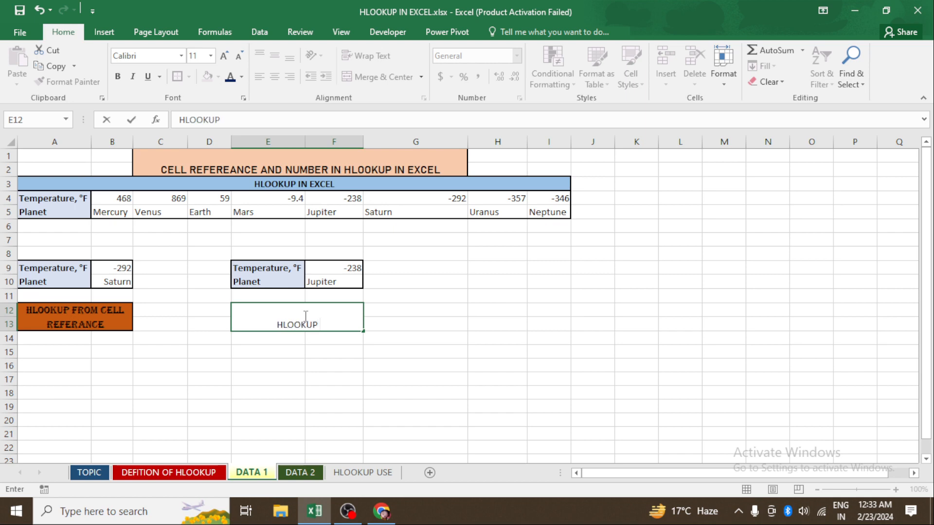
type(" WITH ")
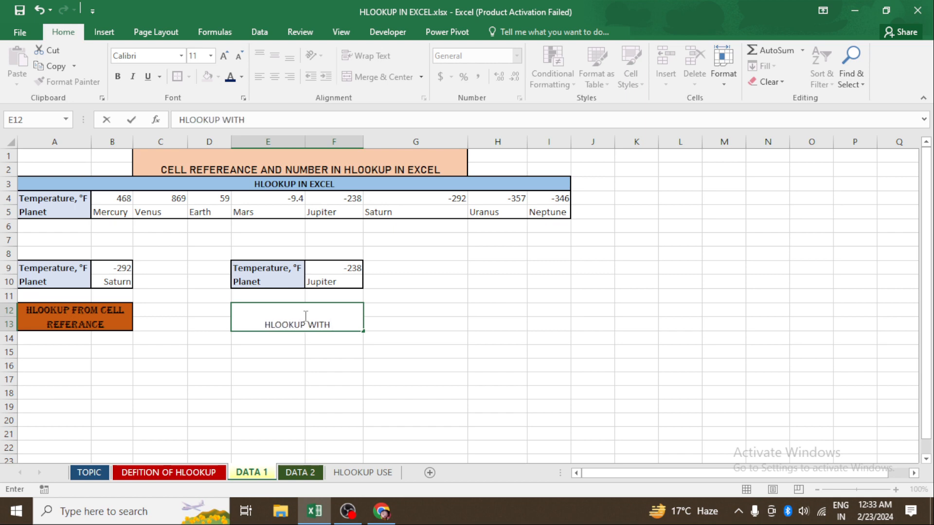
type("NUMBE")
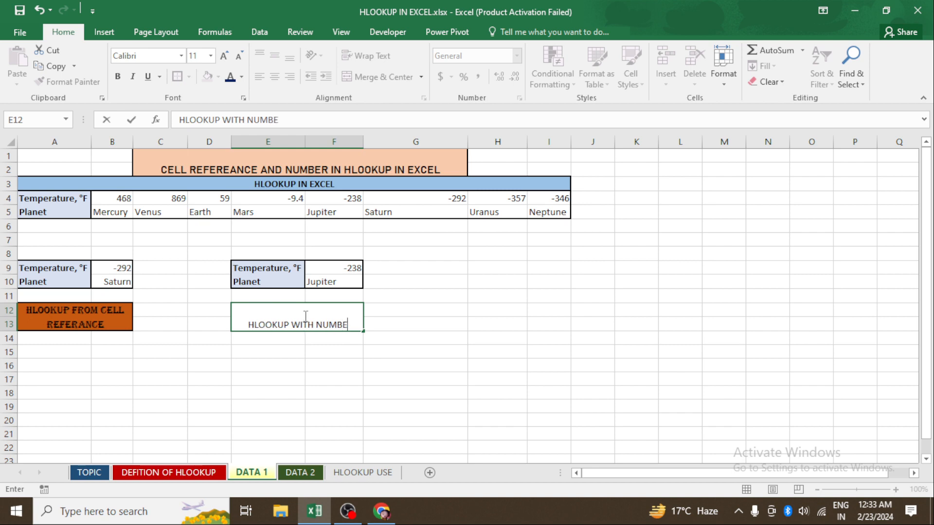
type("R")
left_click(380, 337)
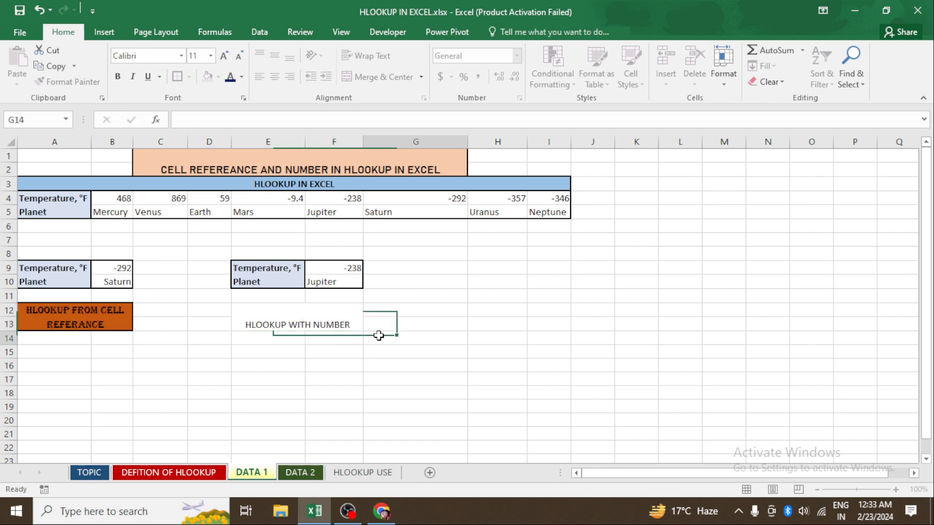
- Middle-align the "HLOOKUP WITH NUMBER" label vertically and give it an orange fill
left_click(318, 324)
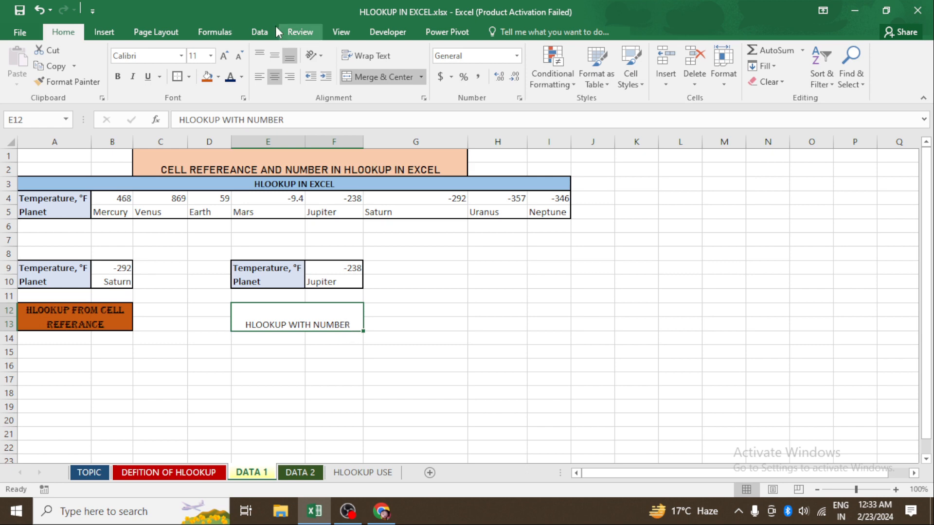
left_click(273, 51)
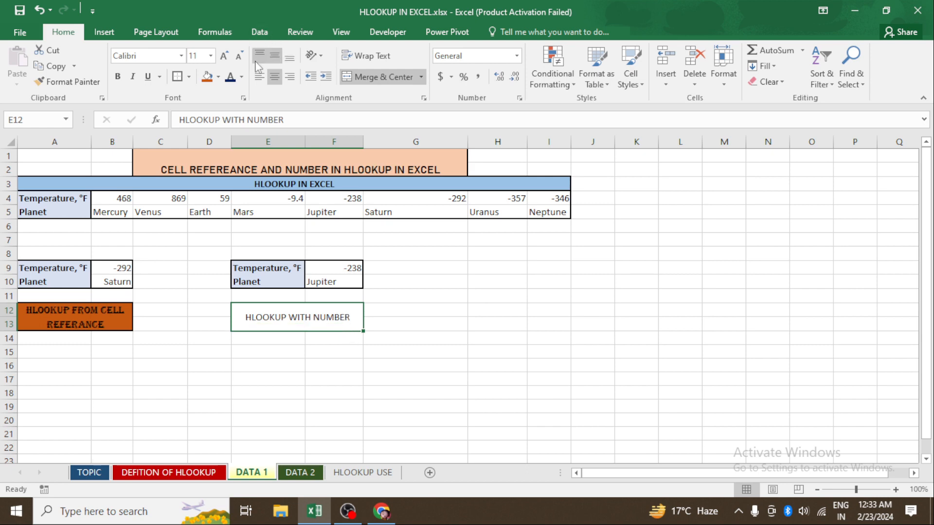
left_click(207, 76)
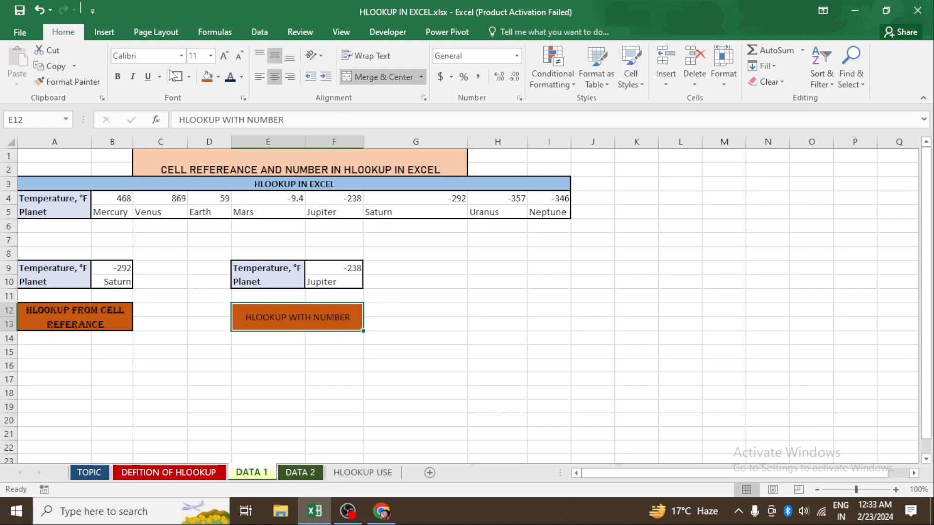
left_click(377, 276)
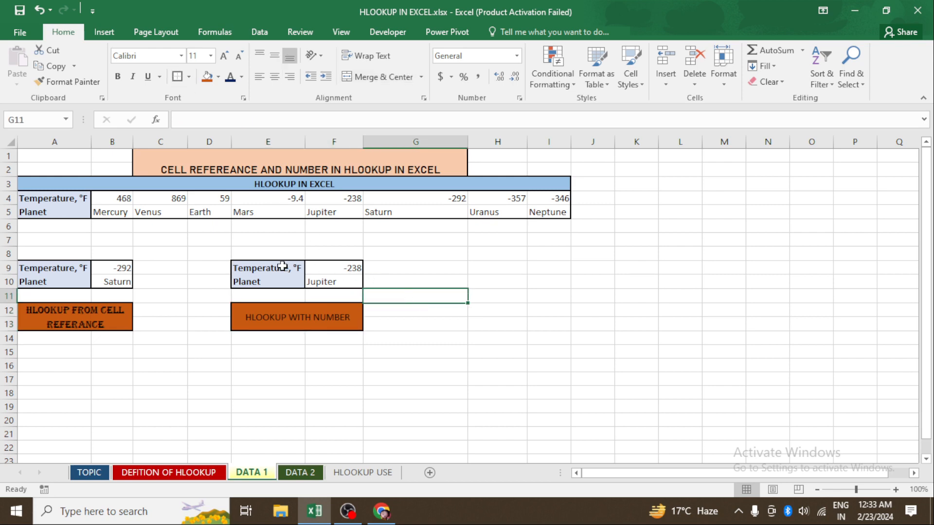
- Copy the Temperature, °F and Planet labels from E9:E10 and paste them into H9:H10 as formulas and number formatting
left_click_drag(282, 267, 282, 279)
key("ctrl+c")
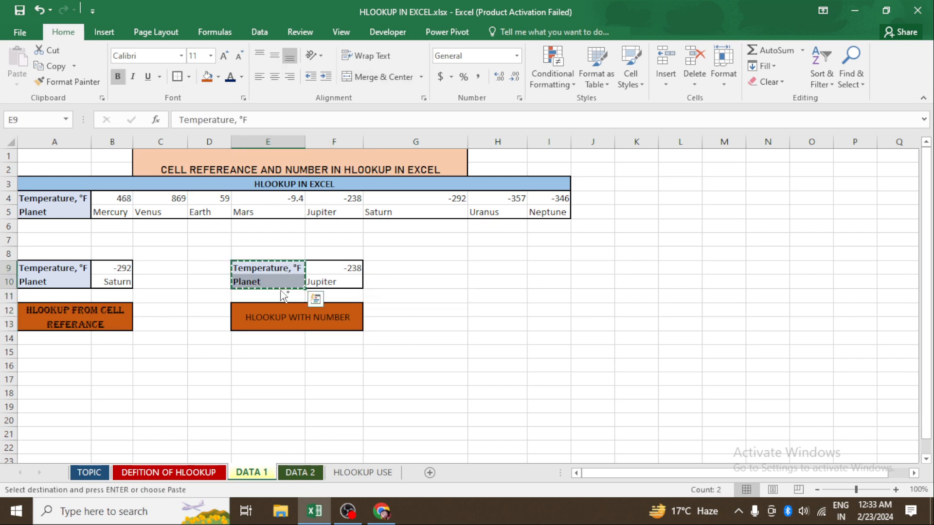
left_click(485, 276)
left_click(485, 268)
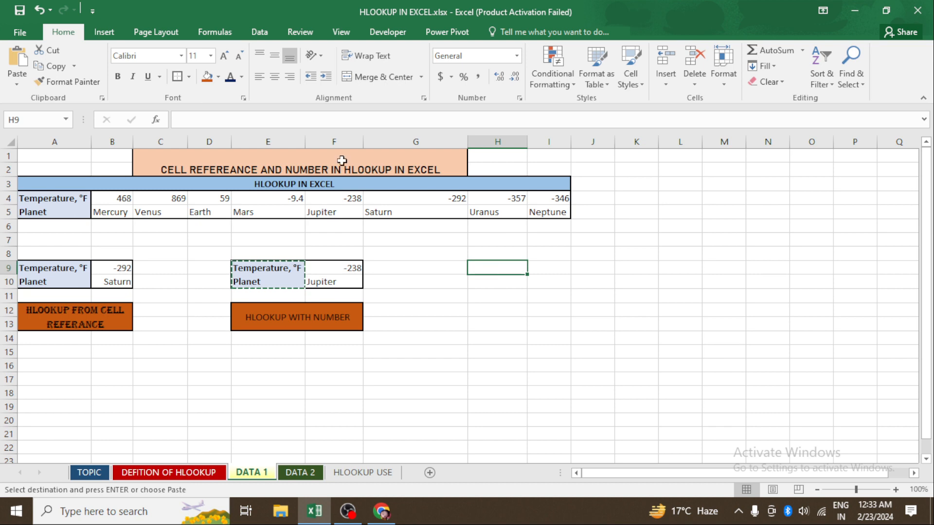
left_click(15, 85)
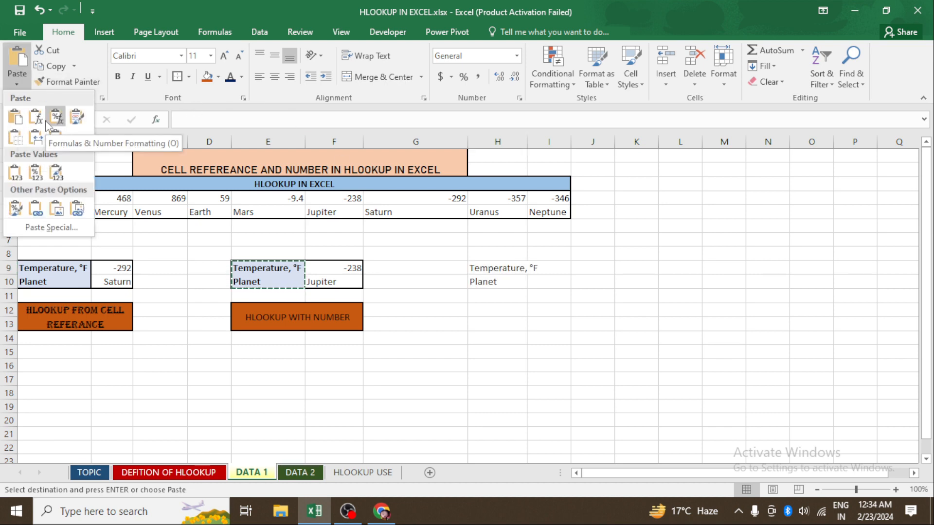
left_click(57, 118)
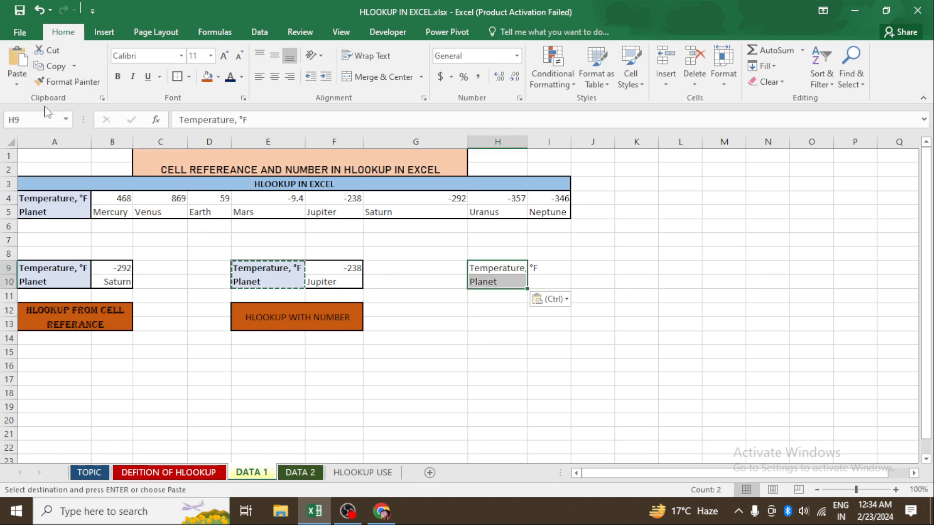
- AutoFit column H's width to the pasted labels and clear the copy selection
left_click(545, 311)
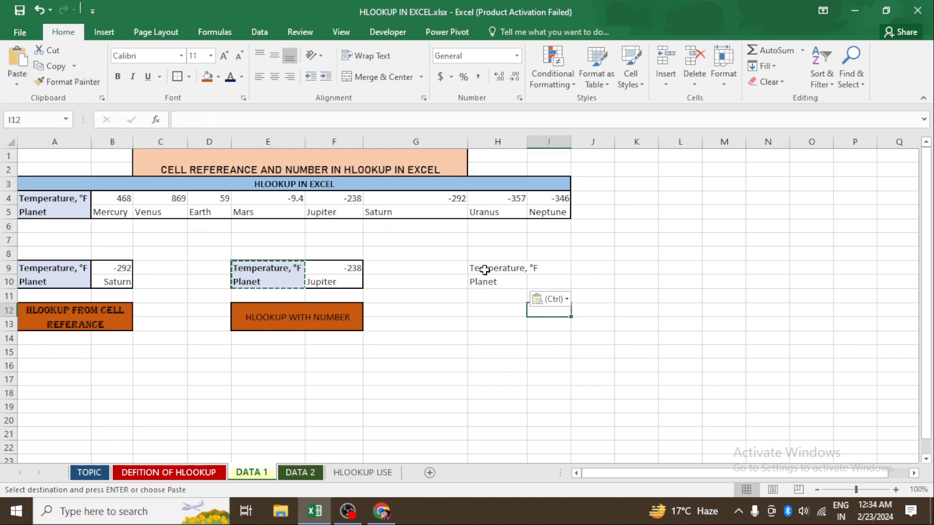
left_click_drag(486, 267, 483, 280)
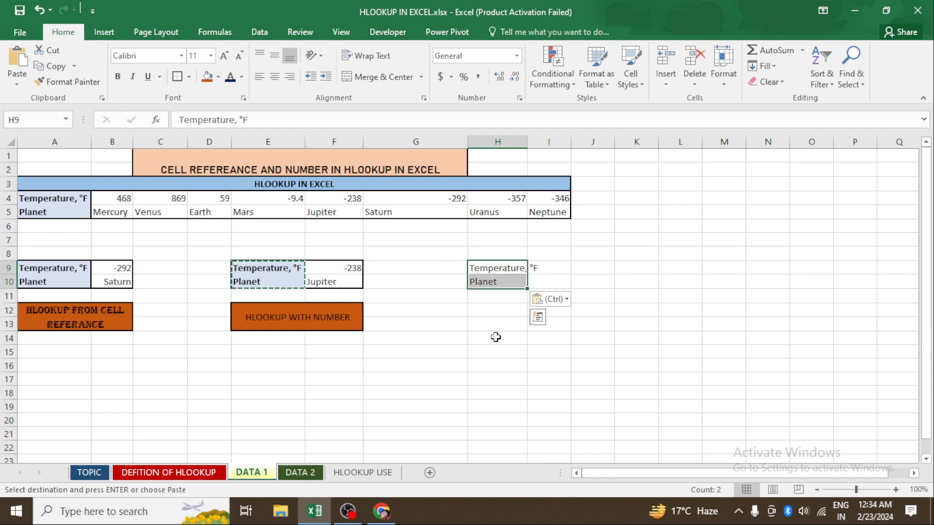
key("alt")
key("e")
key("o")
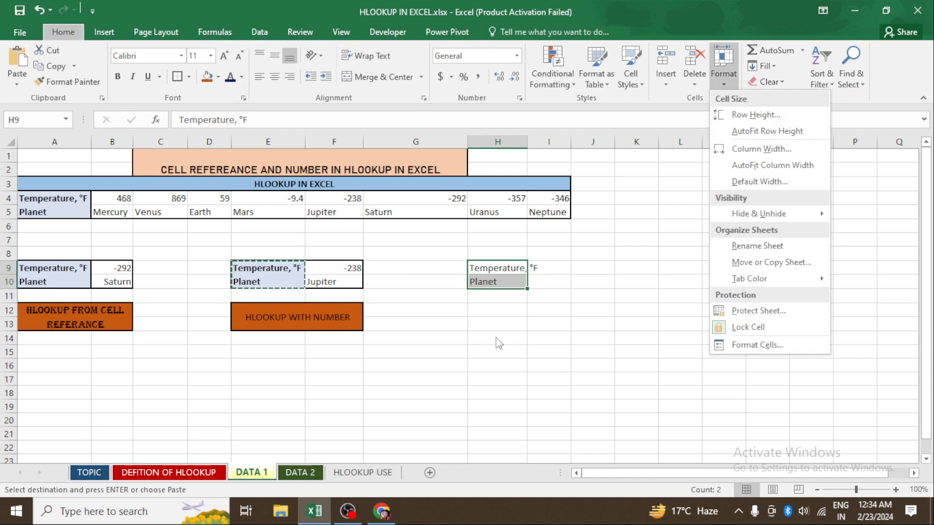
key("i")
left_click(460, 355)
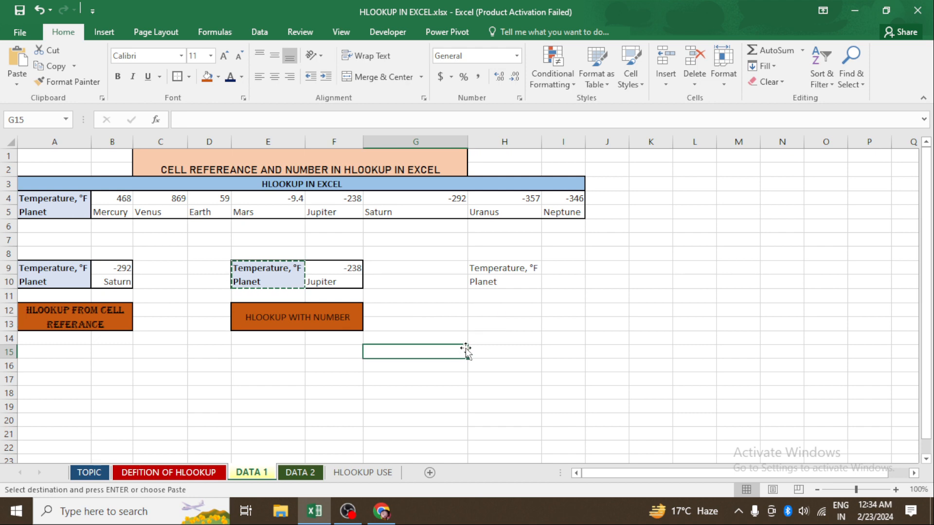
key("Escape")
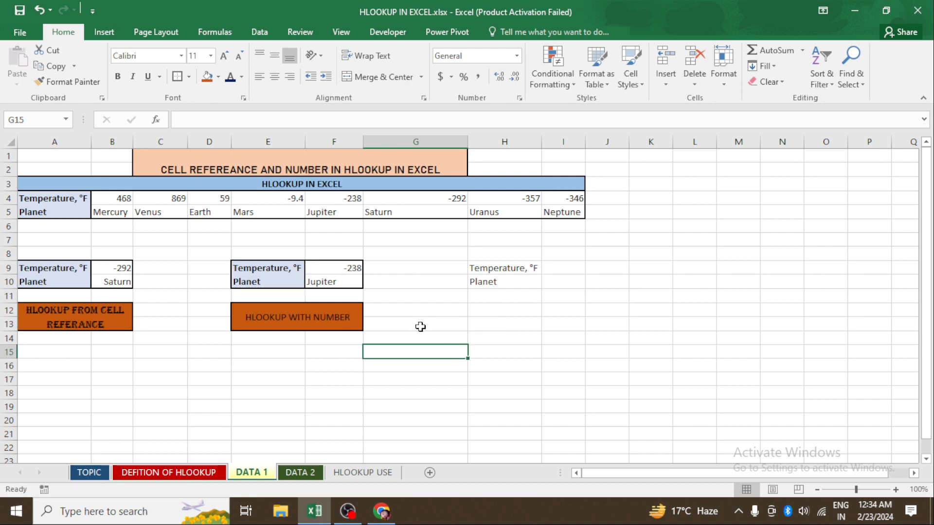
- Enter =HLOOKUP(468,B4:I5,2,0) in I10 to look up the planet using the number 468 directly
left_click(571, 286)
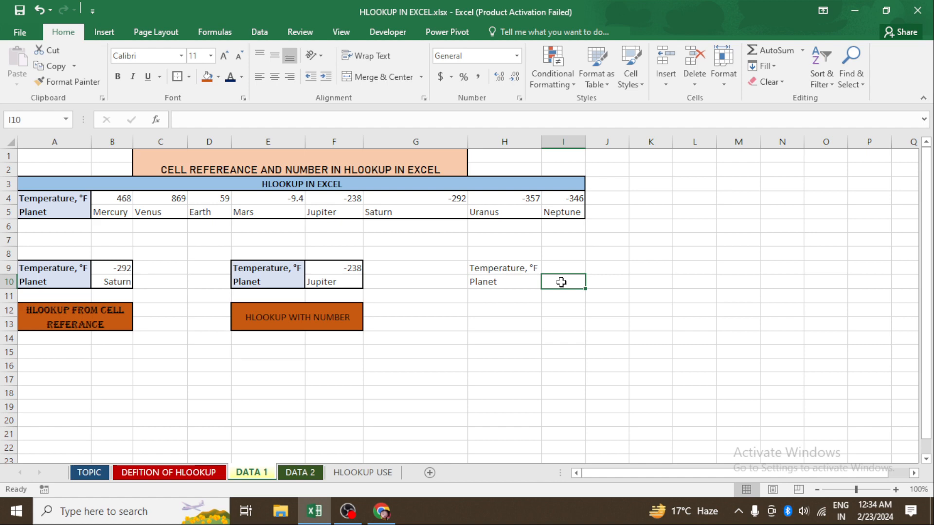
type("=HLOOKUP(")
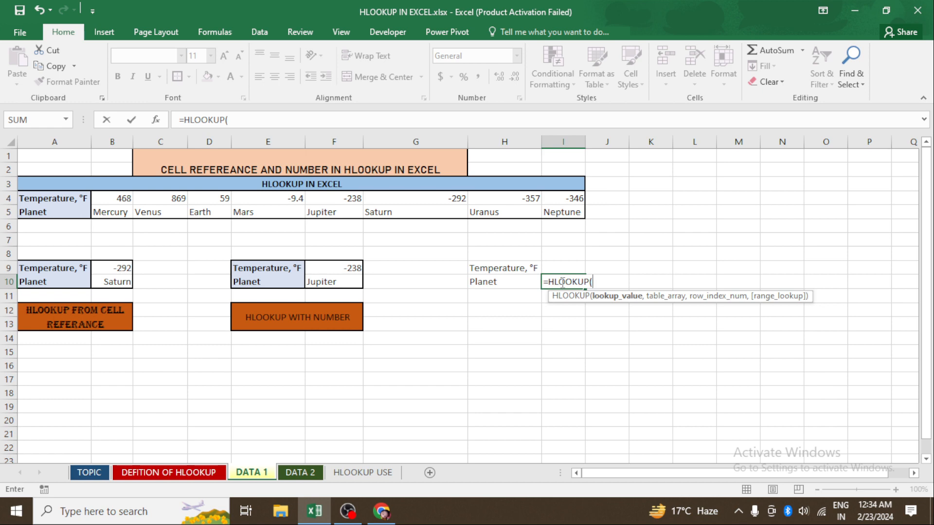
type("468,")
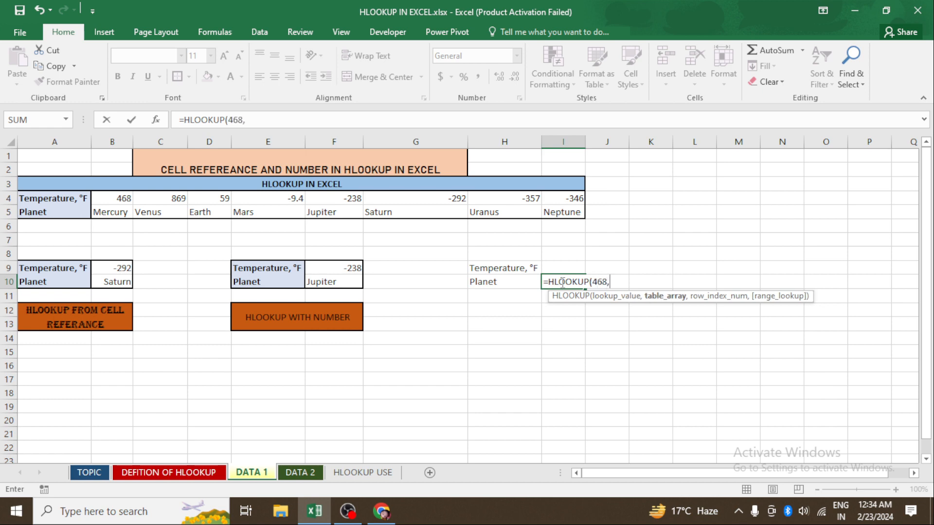
left_click_drag(125, 199, 563, 212)
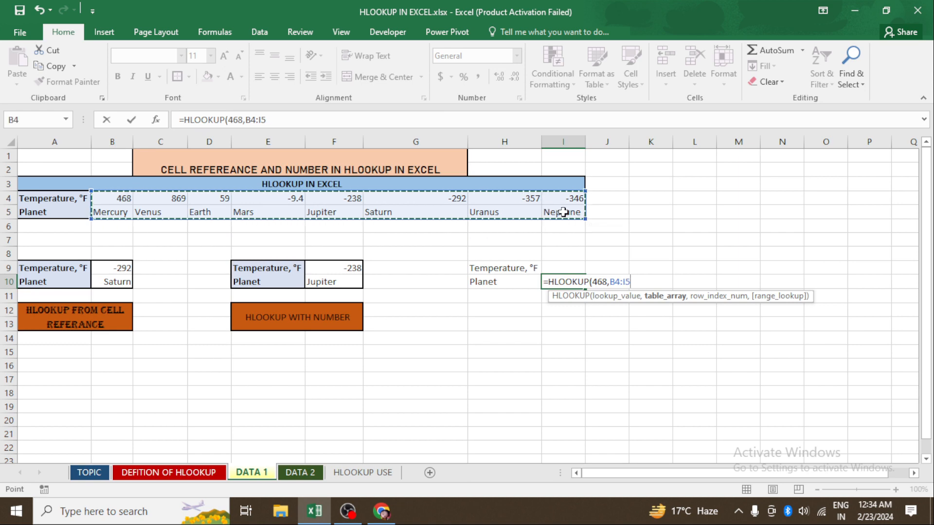
type(",")
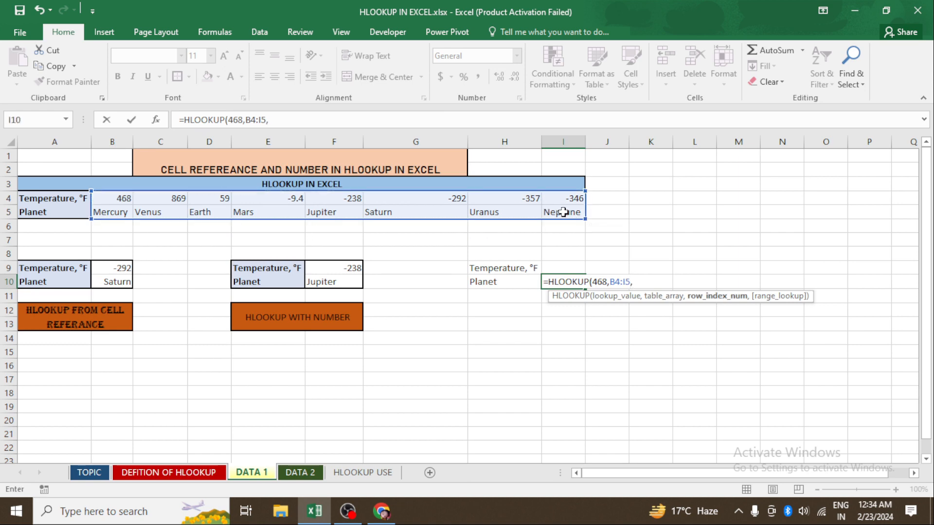
type("2,0")
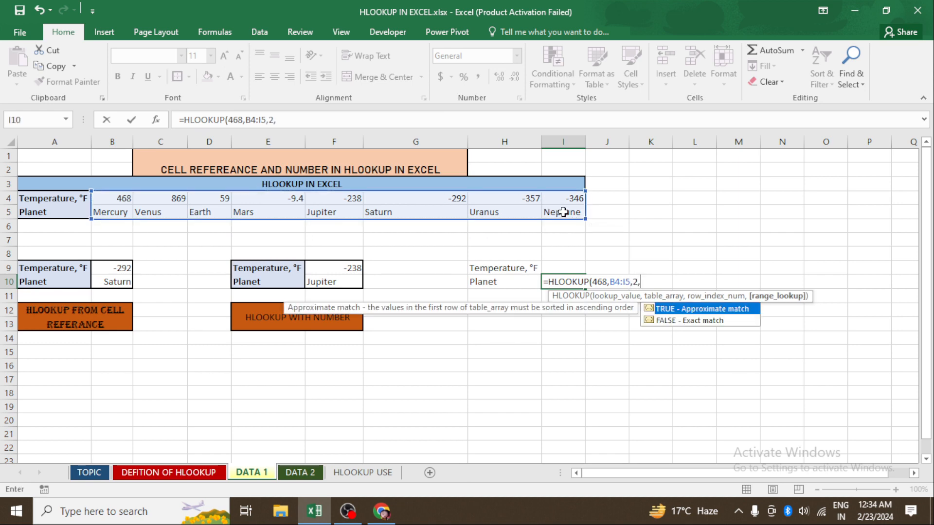
type(")")
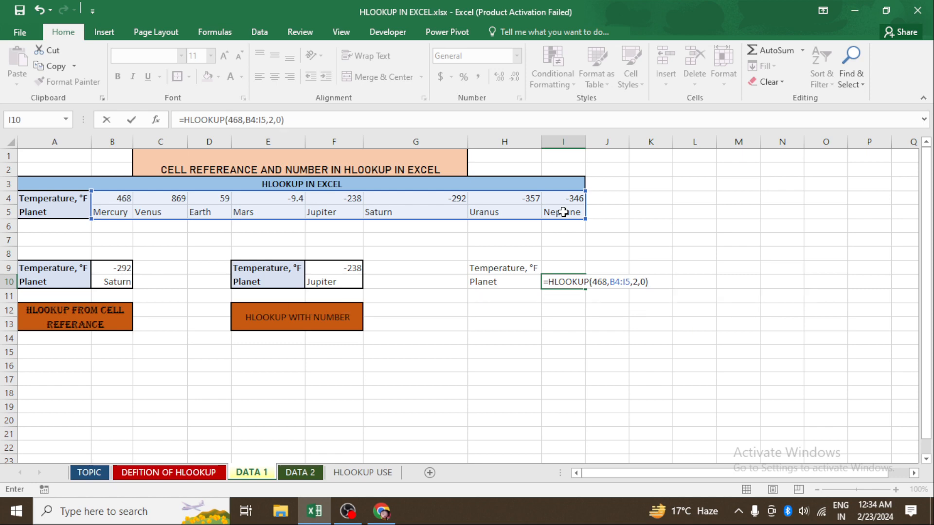
key("Return")
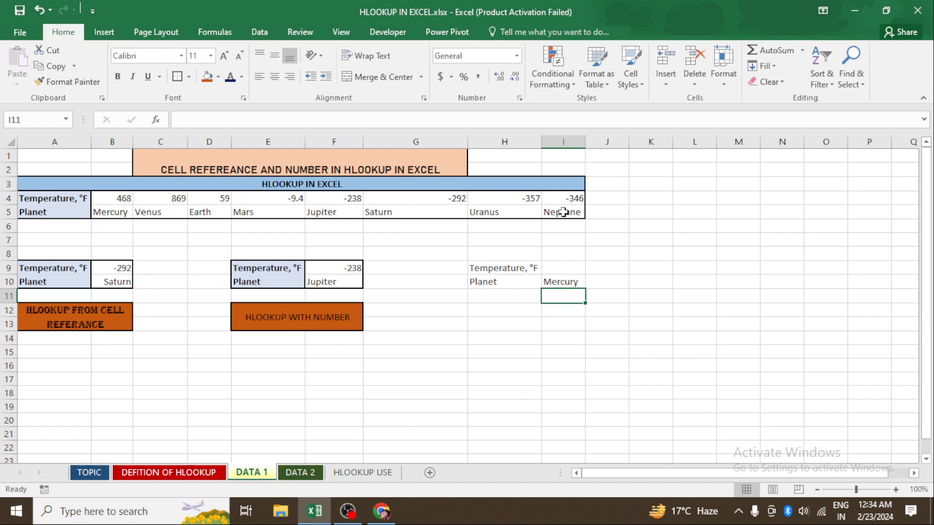
key("Up")
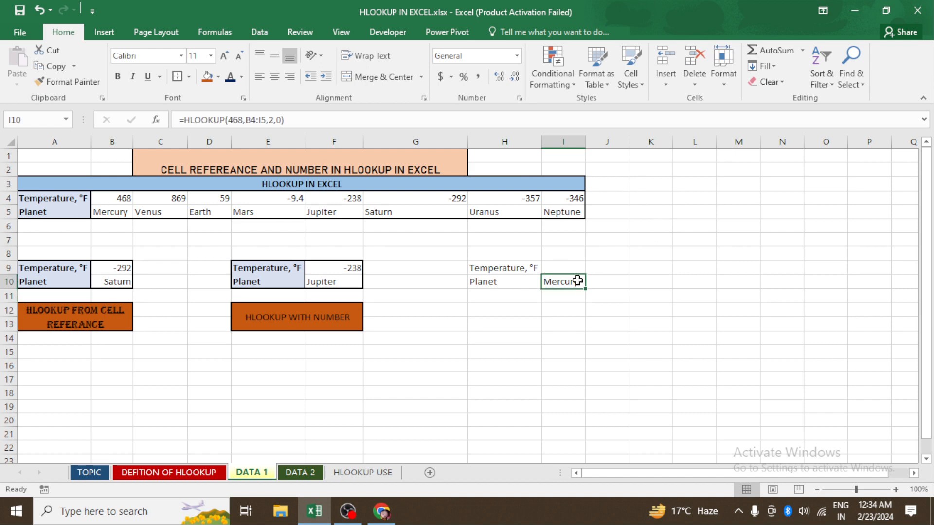
- Merge and center H12:I13 and enter the label LOOKUP FIND OUT IN FORMULA in it
left_click_drag(491, 308, 562, 327)
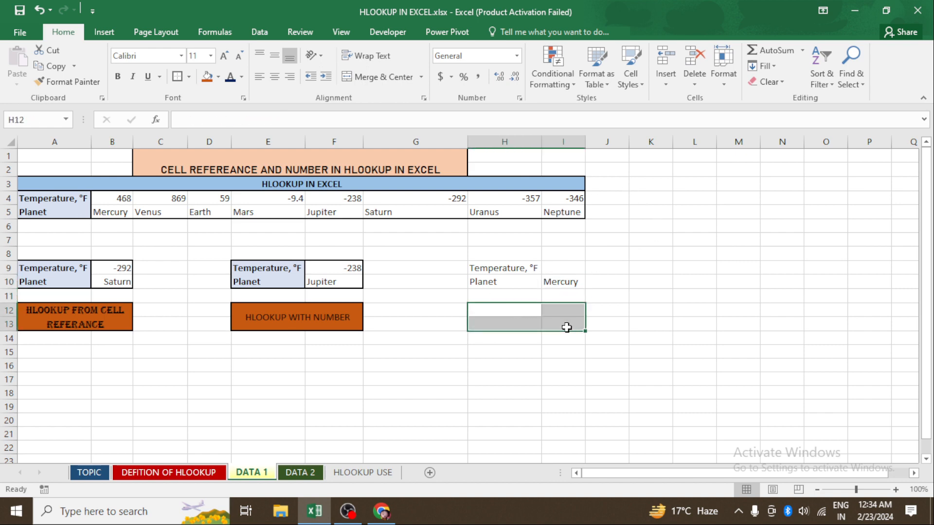
left_click(375, 77)
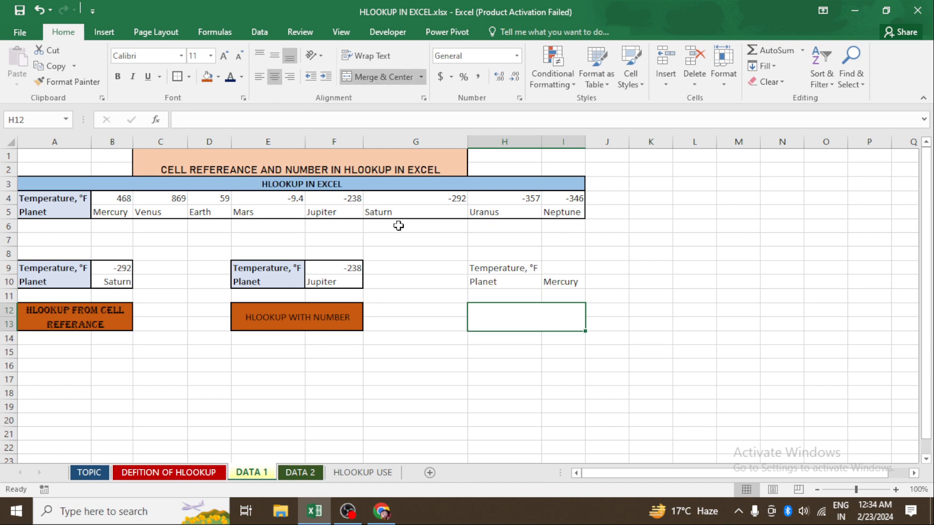
double_click(522, 314)
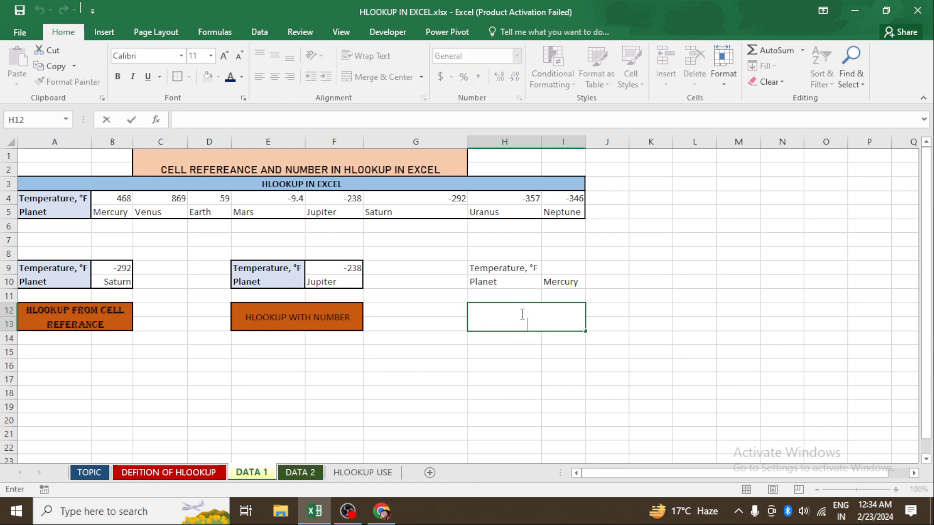
type("LOOKUP FIN")
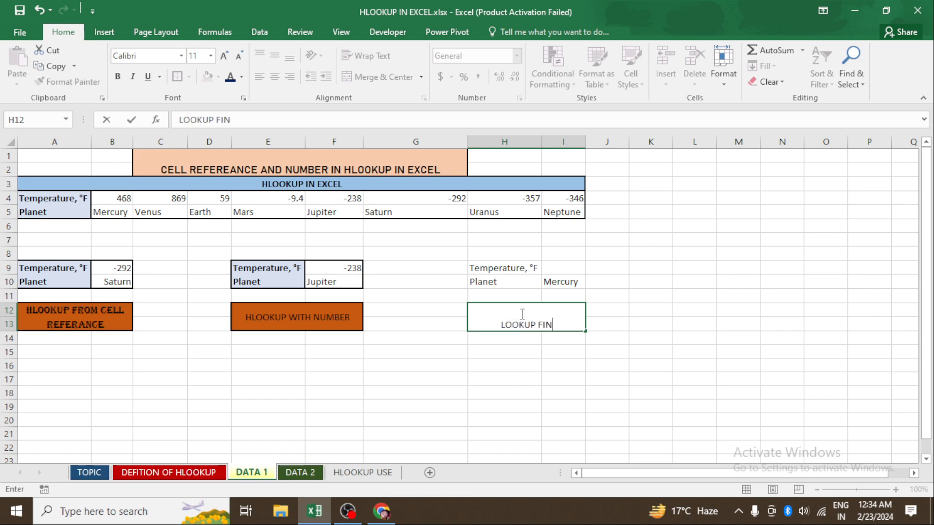
type("D OYU")
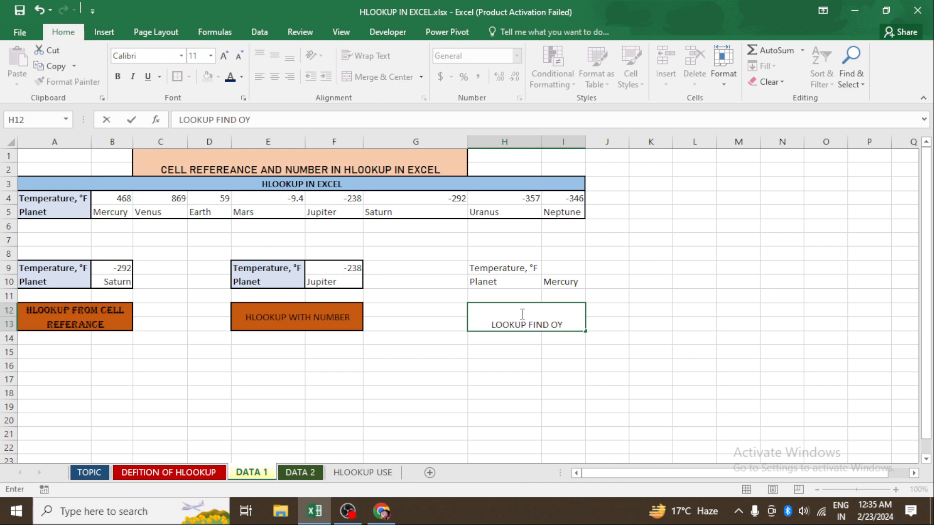
key("BackSpace")
key("BackSpace")
type("UT F")
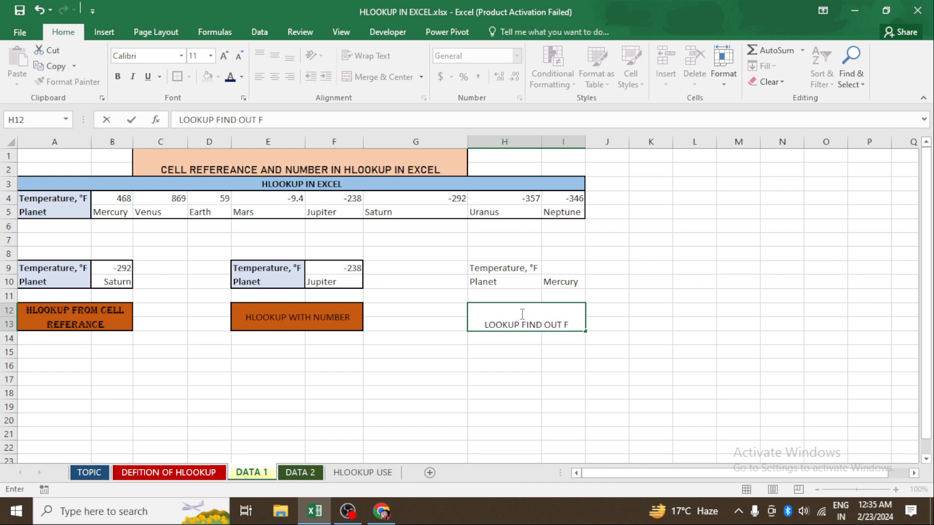
key("BackSpace")
type("F")
key("BackSpace")
type("IN FOR")
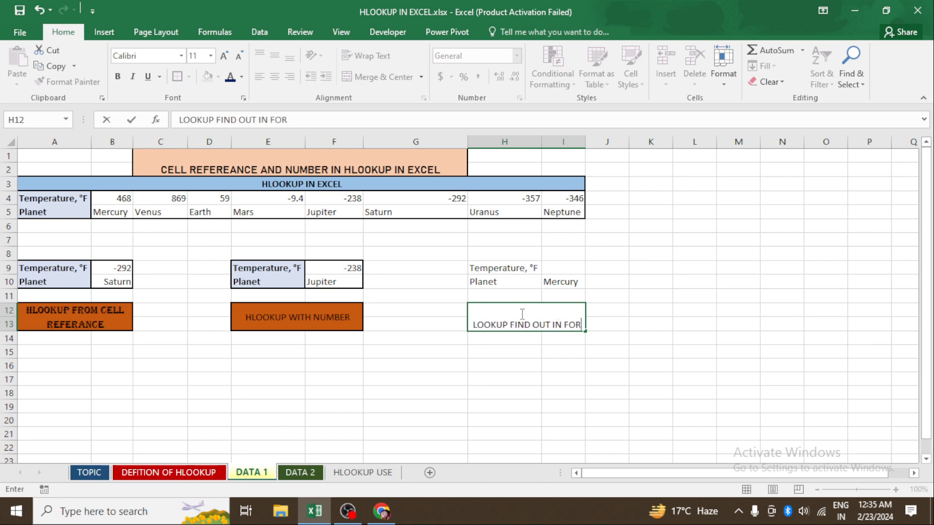
type("MULA")
key("Return")
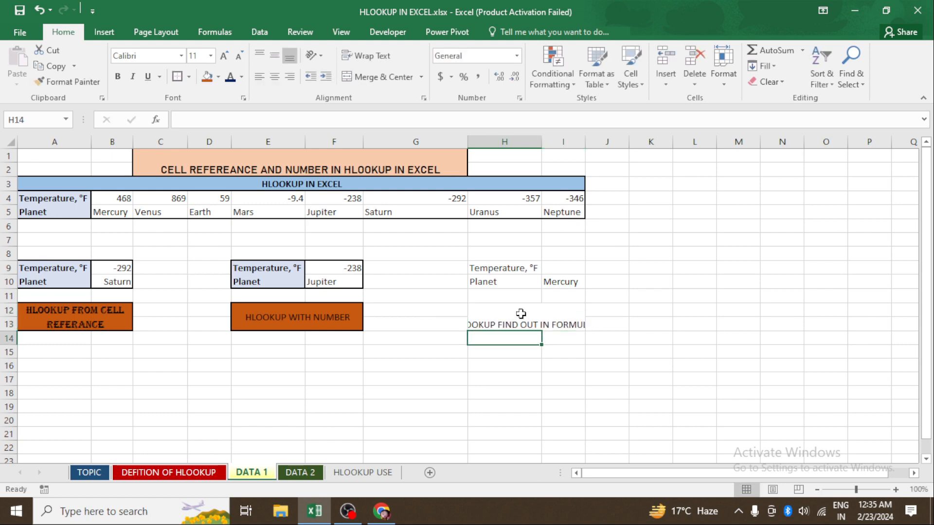
- Wrap the text of the LOOKUP FIND OUT IN FORMULA label and give it a dark green fill
left_click(483, 324)
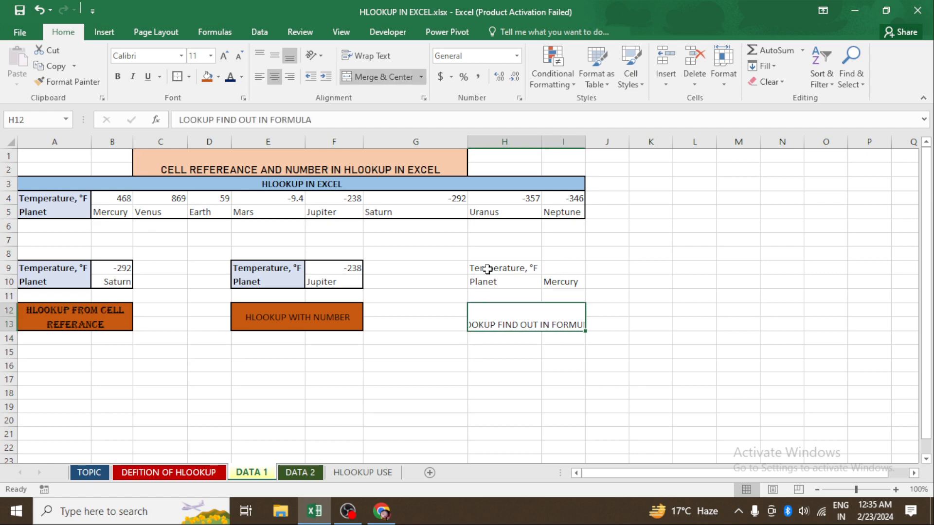
left_click(370, 58)
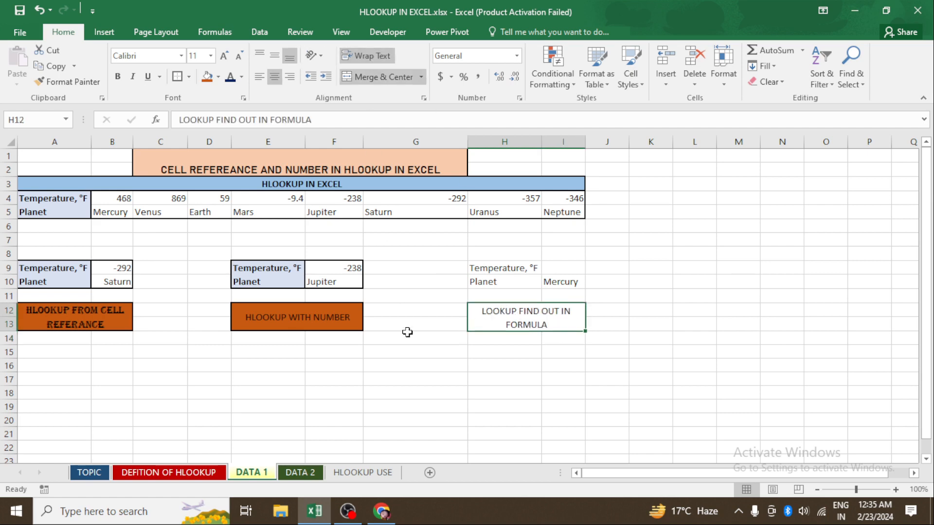
left_click(219, 79)
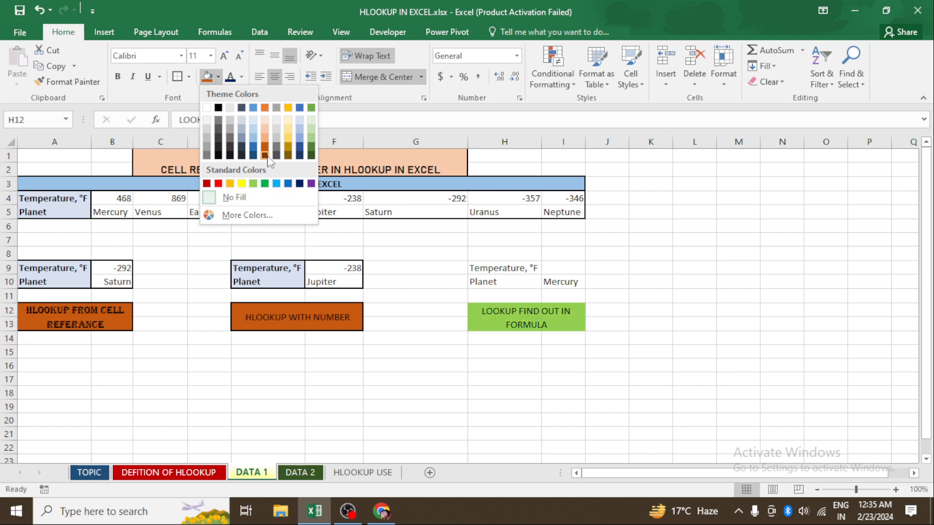
left_click(312, 155)
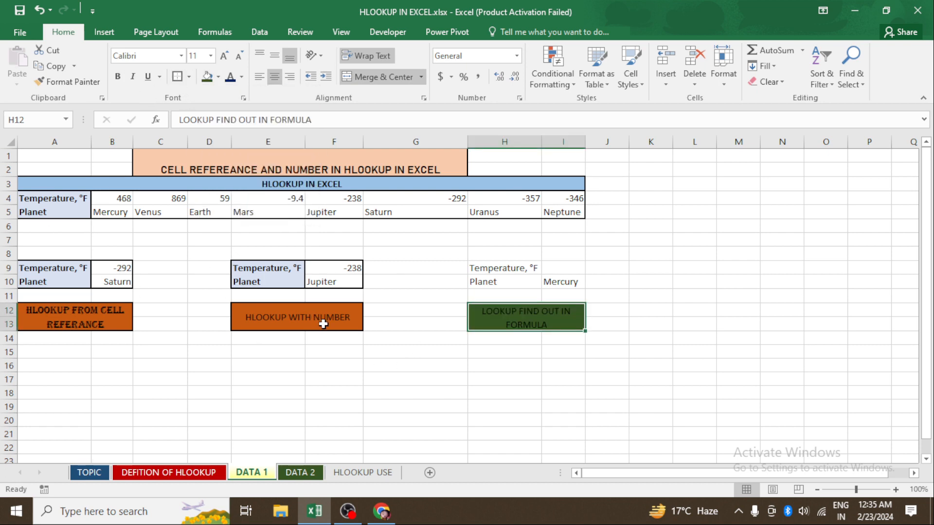
left_click(330, 338)
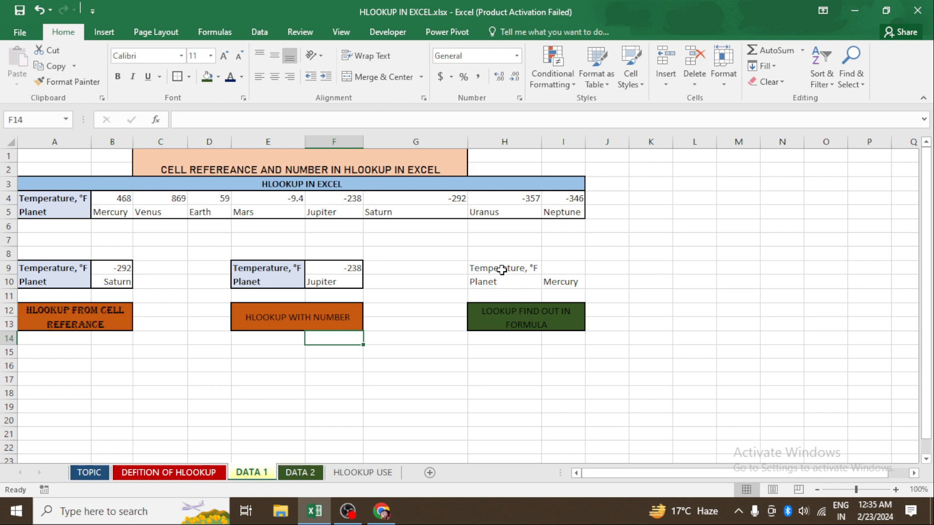
- Give the Temperature, °F and Planet labels in H9:H10 a light blue fill
left_click_drag(501, 269, 498, 279)
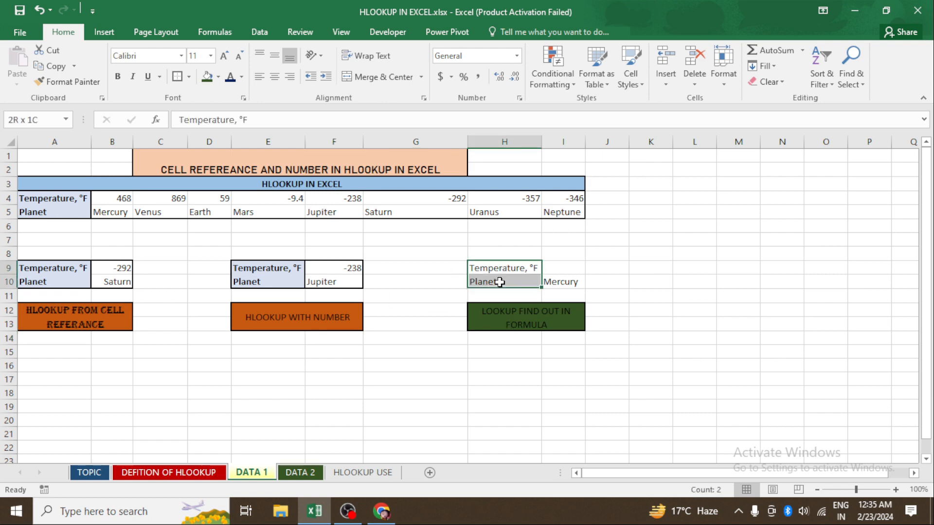
left_click(219, 77)
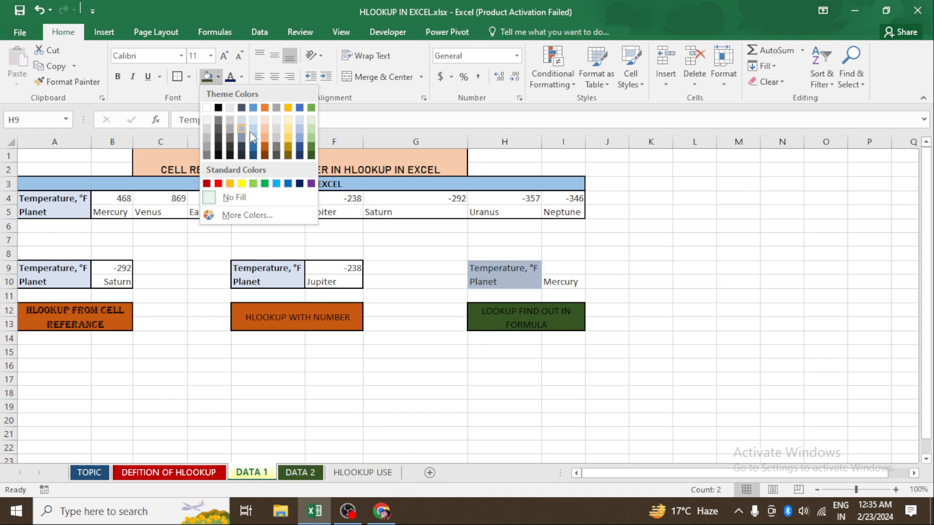
left_click(253, 133)
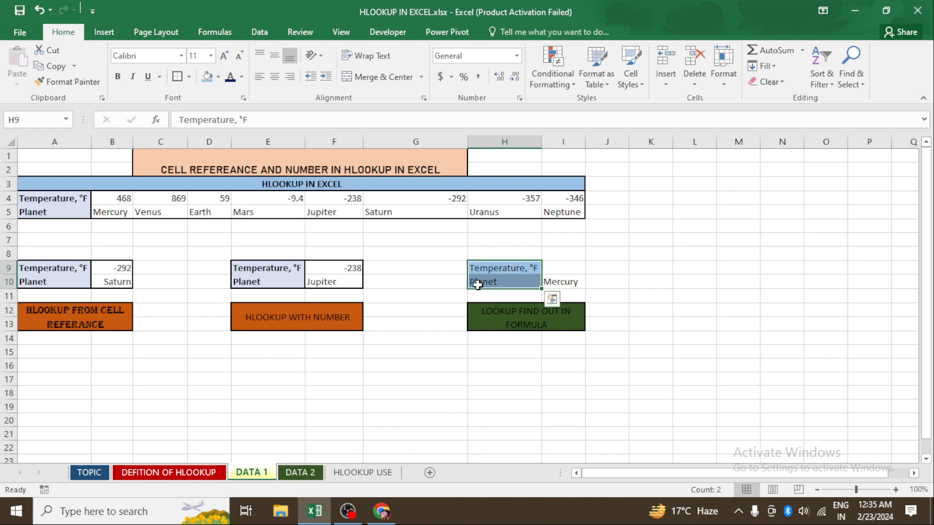
left_click(383, 352)
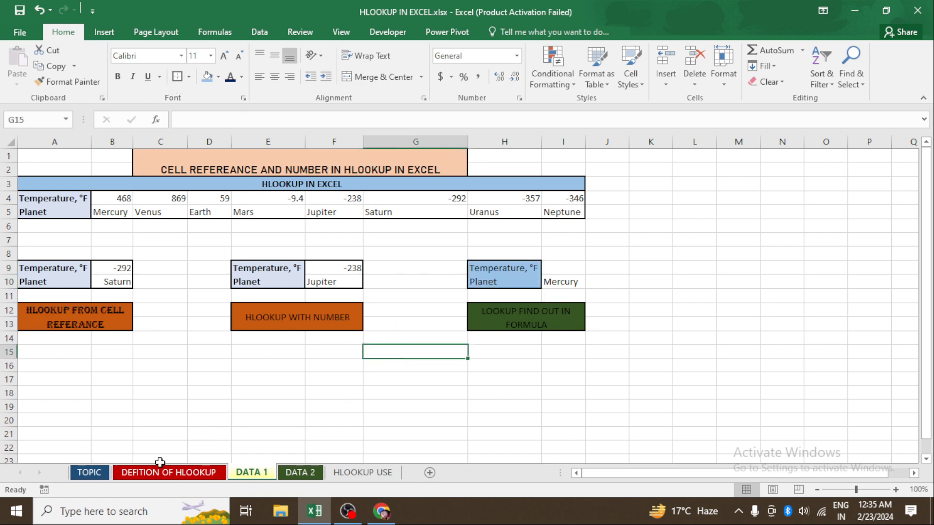
- Switch to the DATA 2 sheet and clear the existing formula from B10
left_click(179, 477)
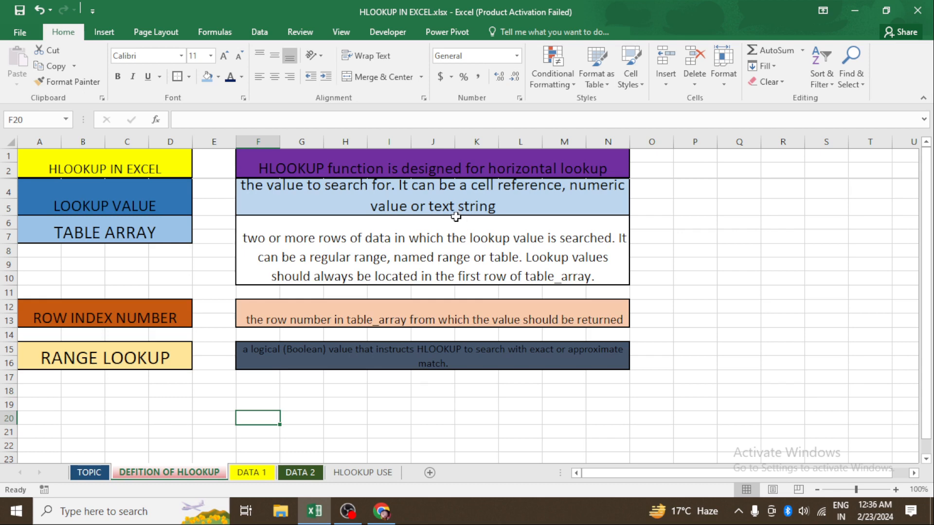
left_click(292, 473)
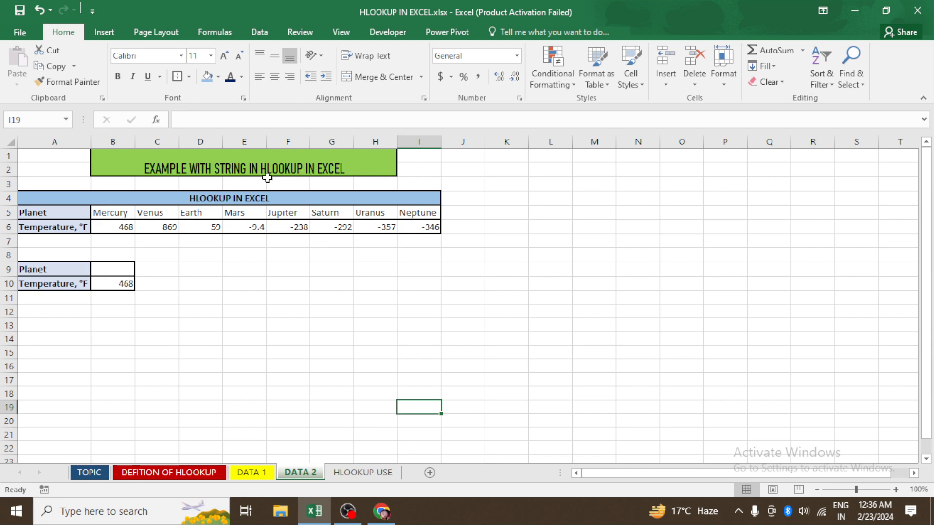
left_click(130, 281)
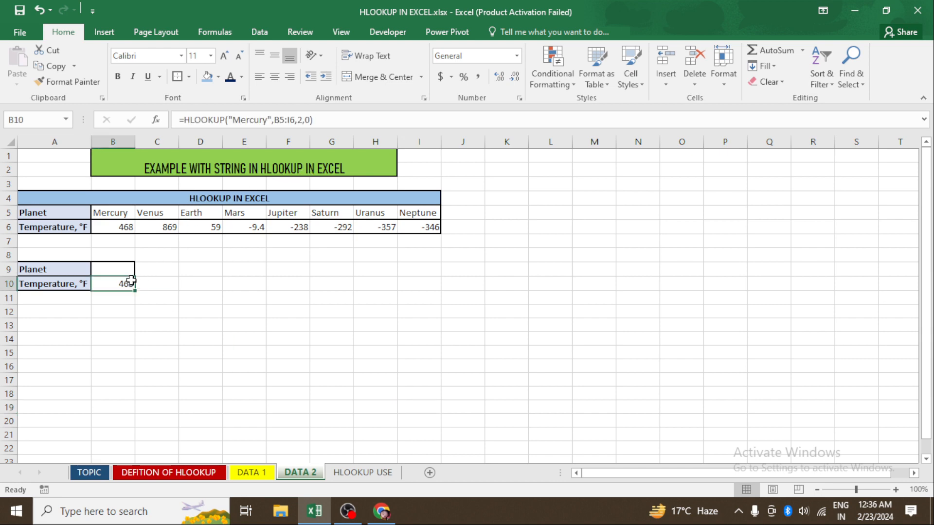
key("Delete")
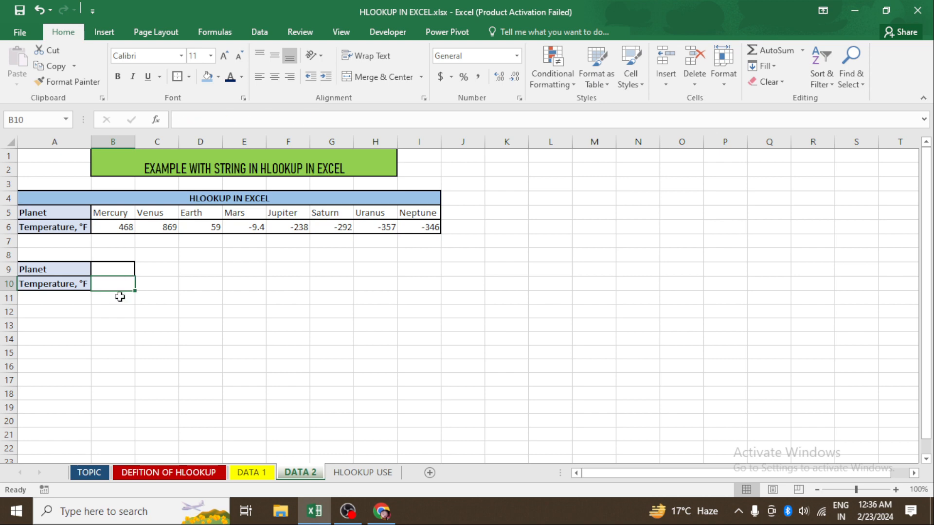
left_click(163, 296)
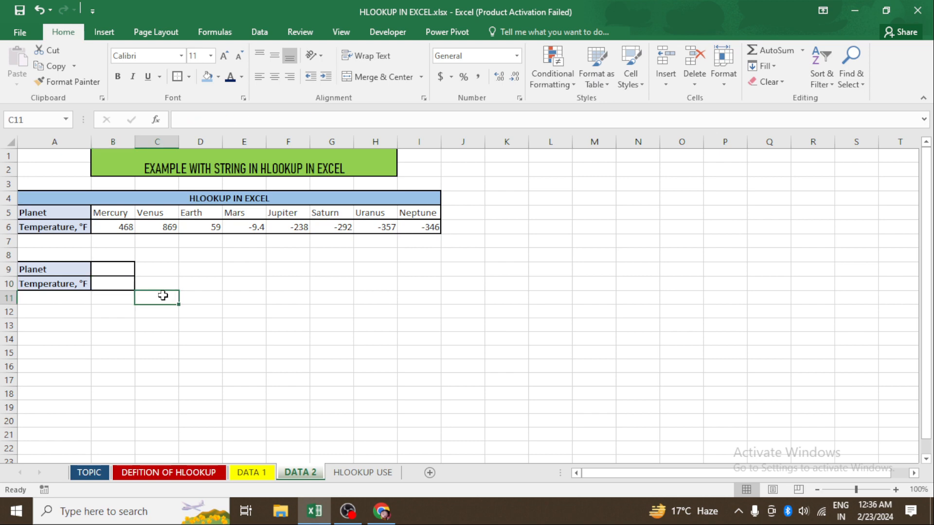
left_click(181, 329)
left_click(121, 272)
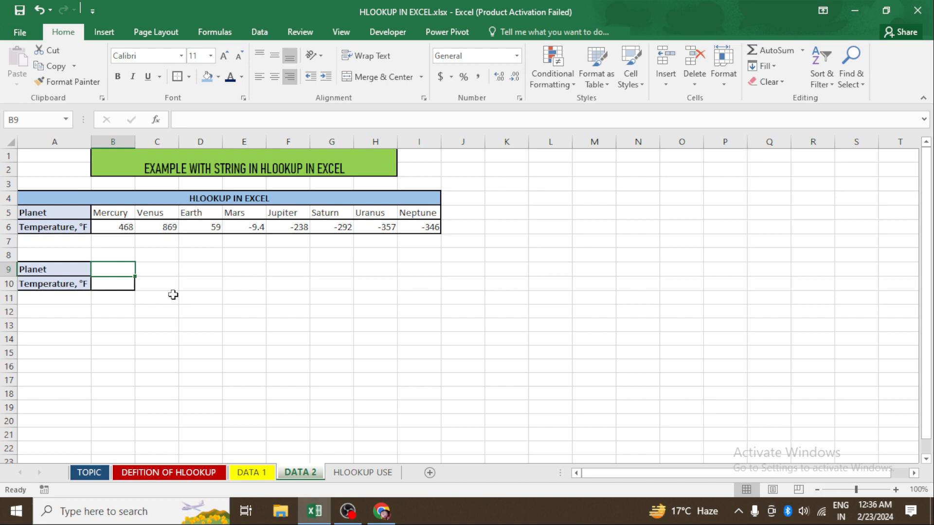
left_click(170, 298)
left_click(241, 313)
left_click(101, 282)
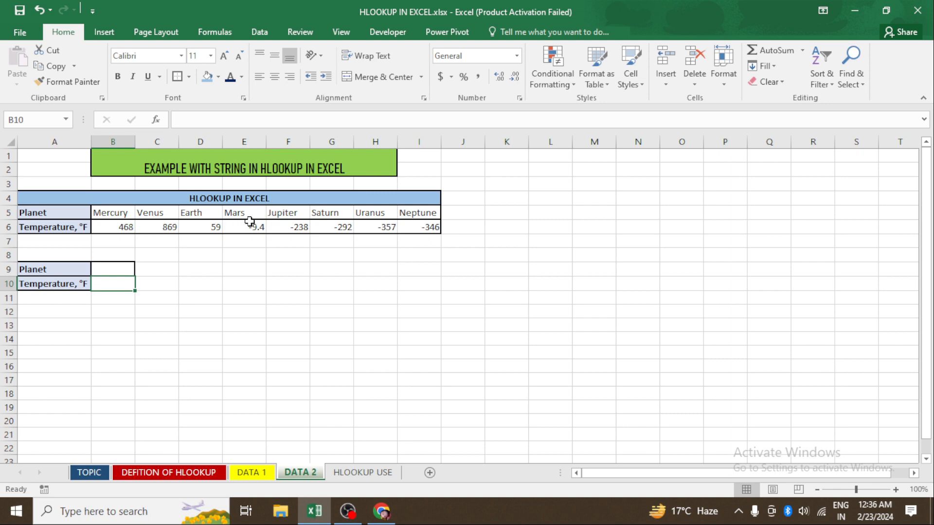
left_click(206, 300)
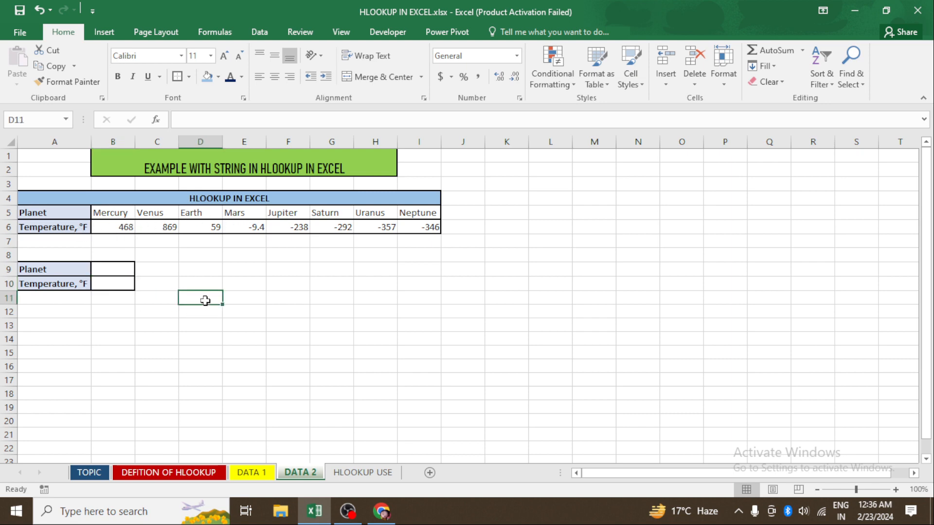
left_click(118, 284)
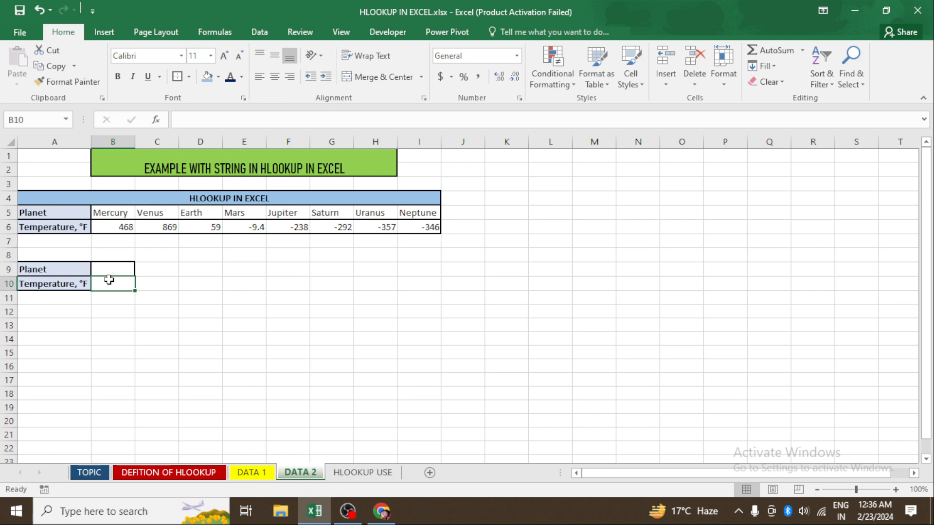
type("=L")
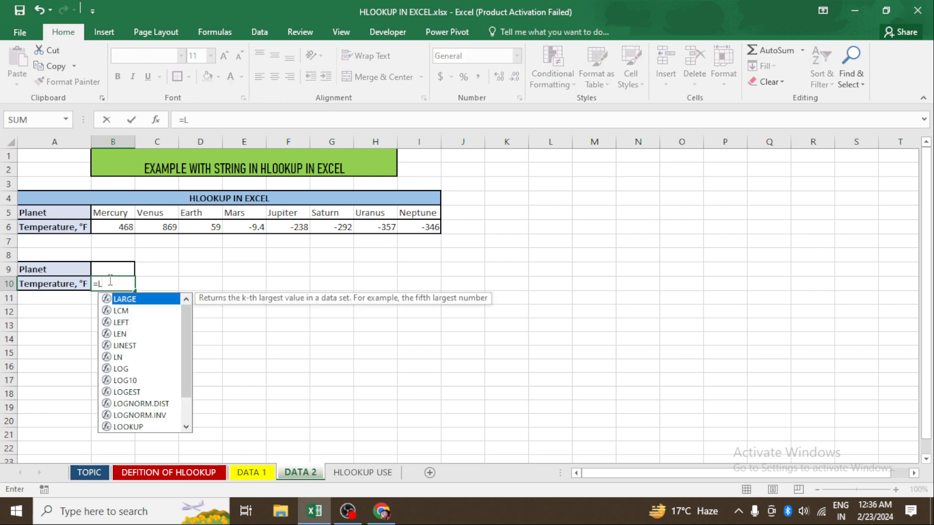
key("Tab")
key("BackSpace")
key("BackSpace")
key("BackSpace")
key("BackSpace")
key("BackSpace")
key("BackSpace")
key("BackSpace")
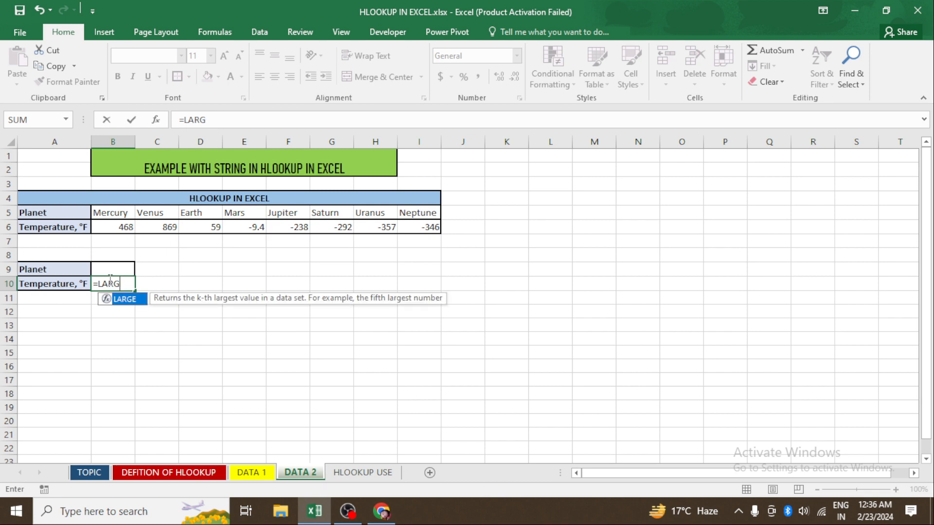
key("Escape")
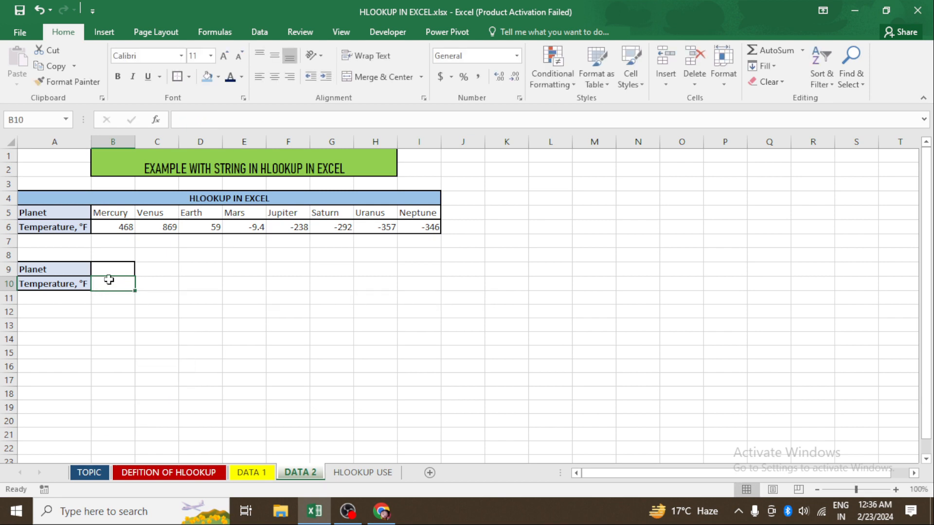
- In B10 on DATA 2, enter =HLOOKUP("Mercury",B5:I6,2,0) to return Mercury's temperature
type("=HL")
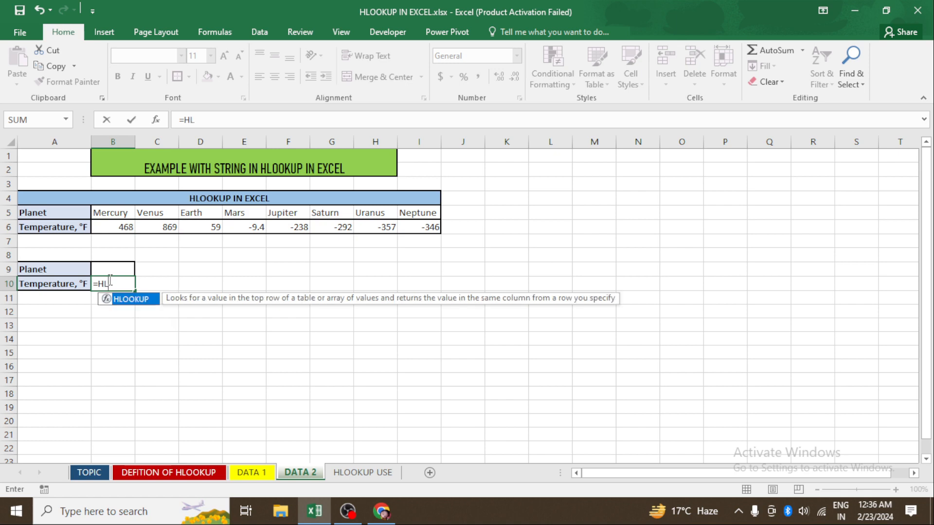
key("Tab")
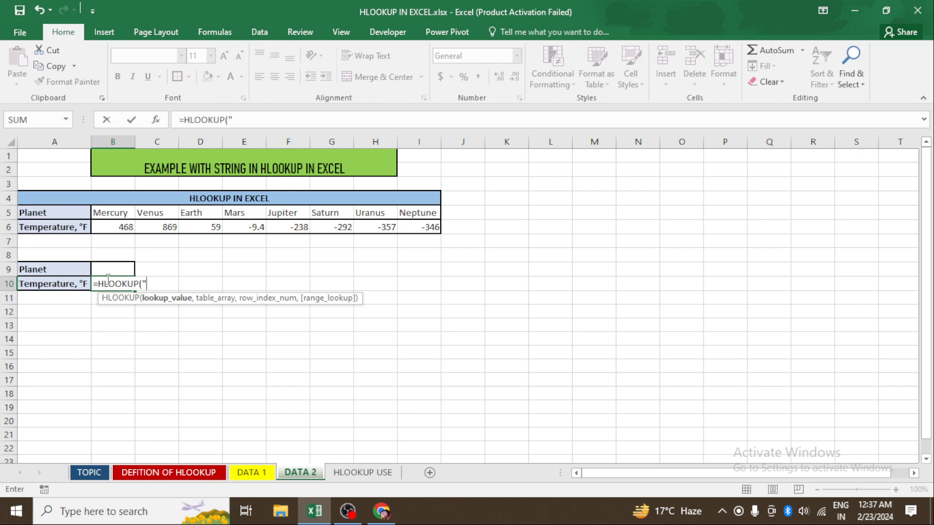
type("M")
type("ercury")
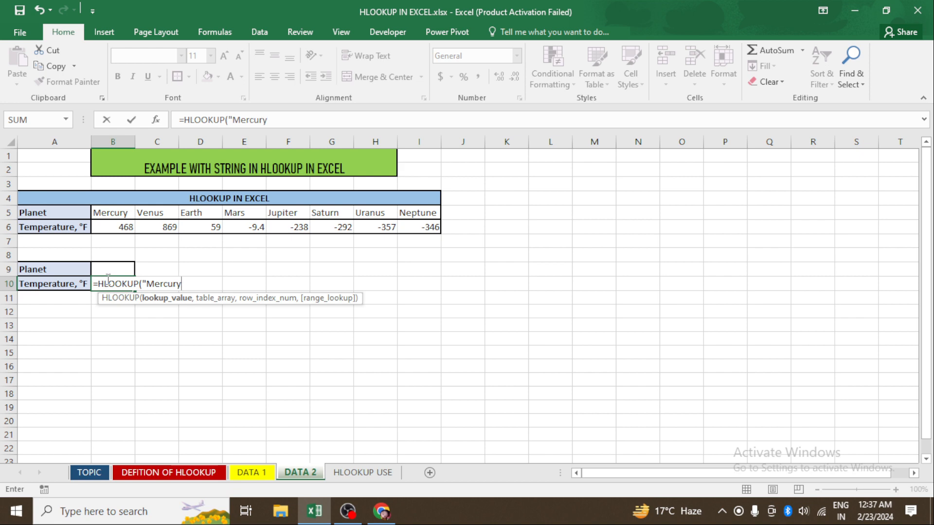
type("\",")
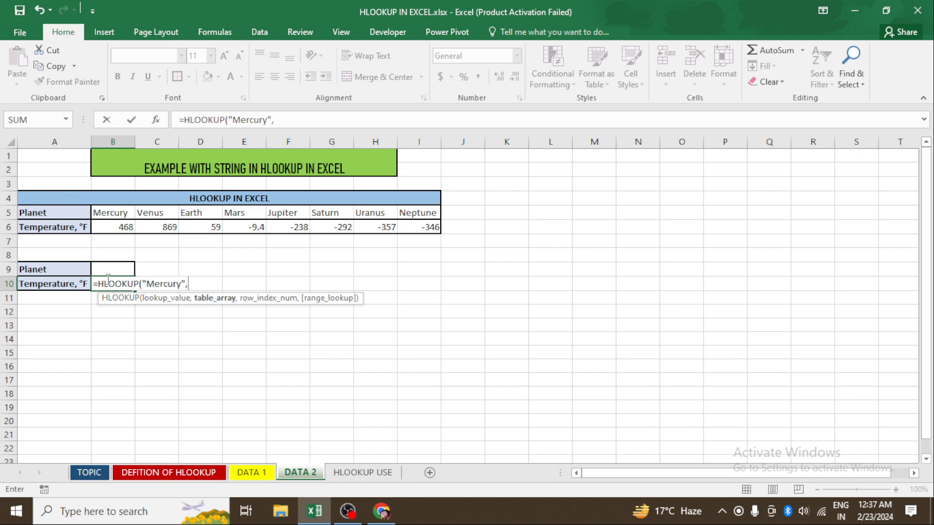
left_click_drag(113, 206, 417, 231)
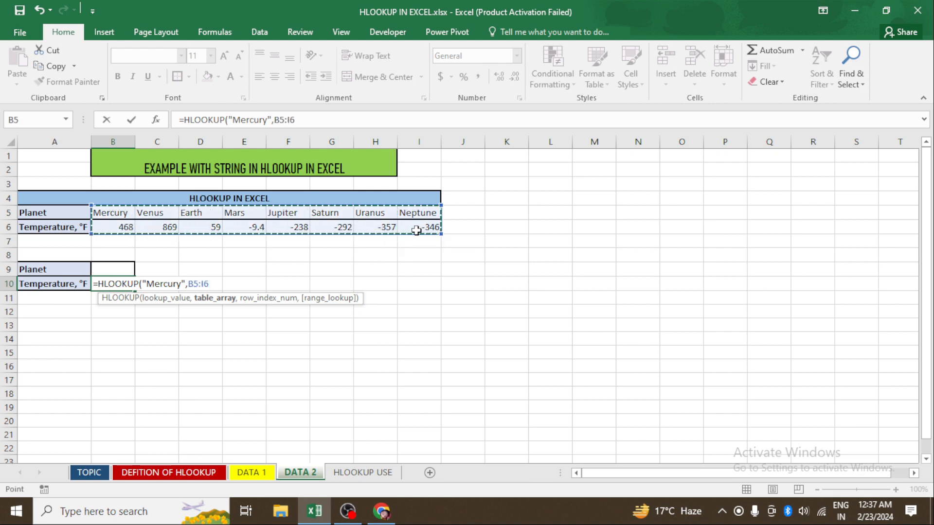
type(",2")
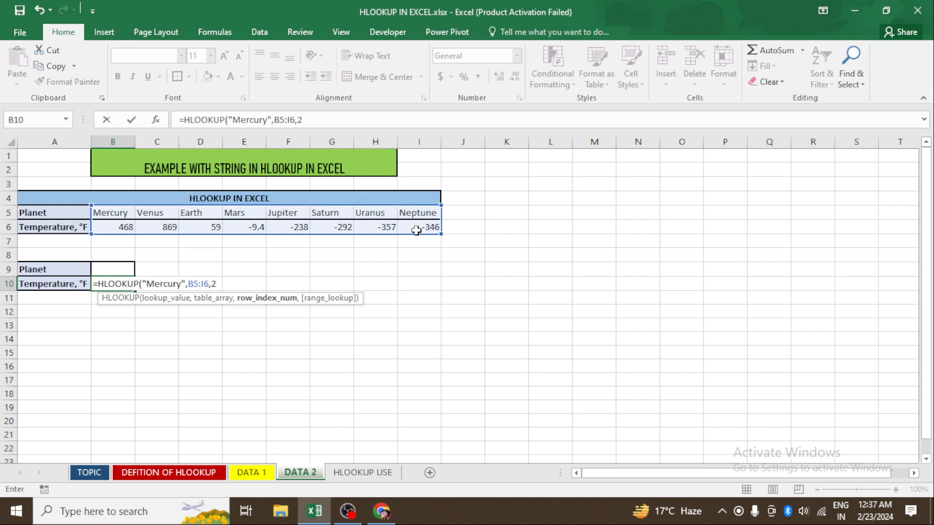
type(",0")
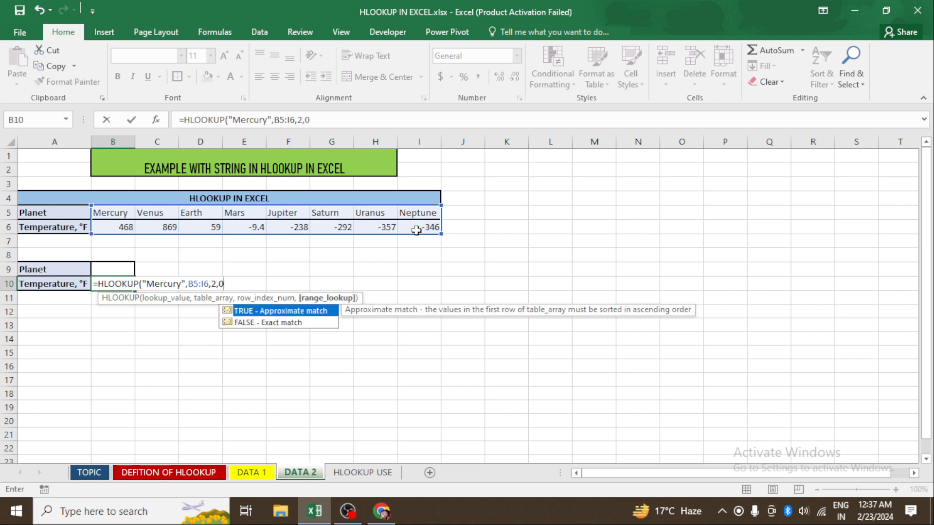
type(")")
key("Return")
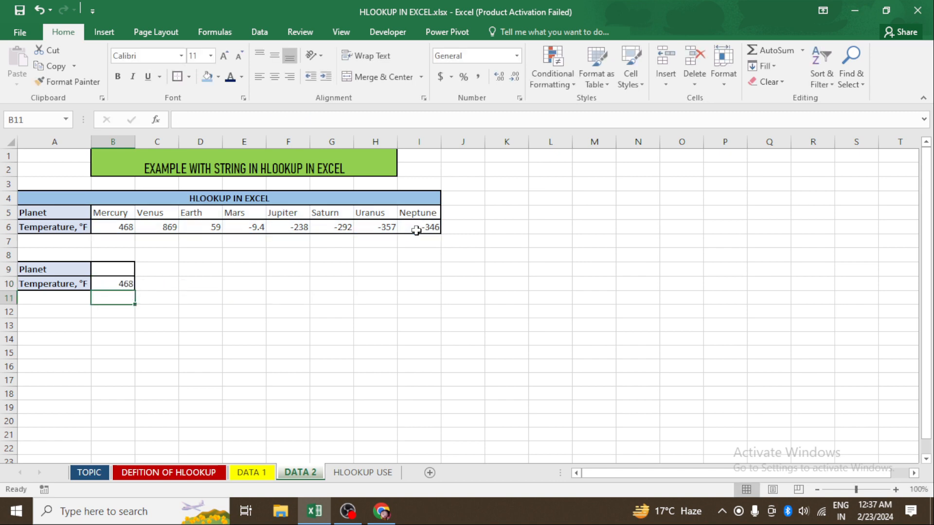
- Change the lookup value in B10's formula from the text string to "Mars"
key("Up")
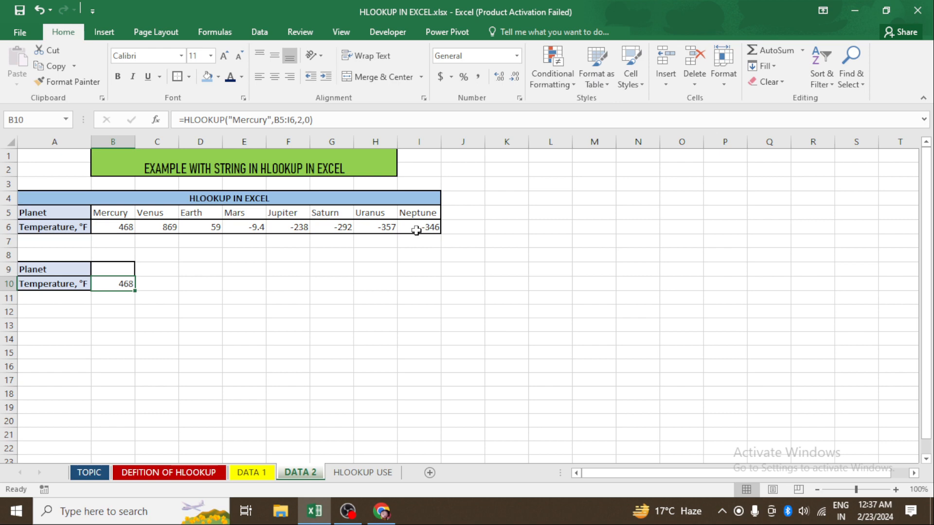
key("Up")
key("Down")
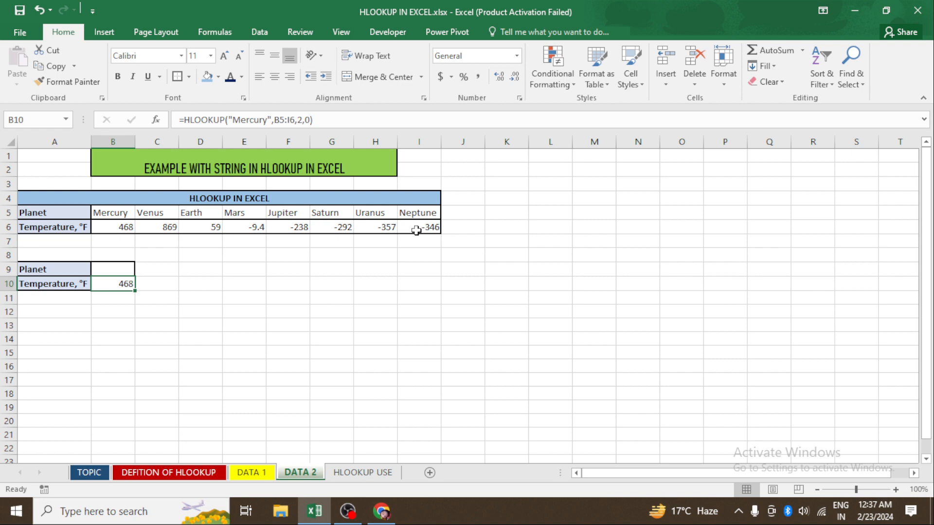
key("F2")
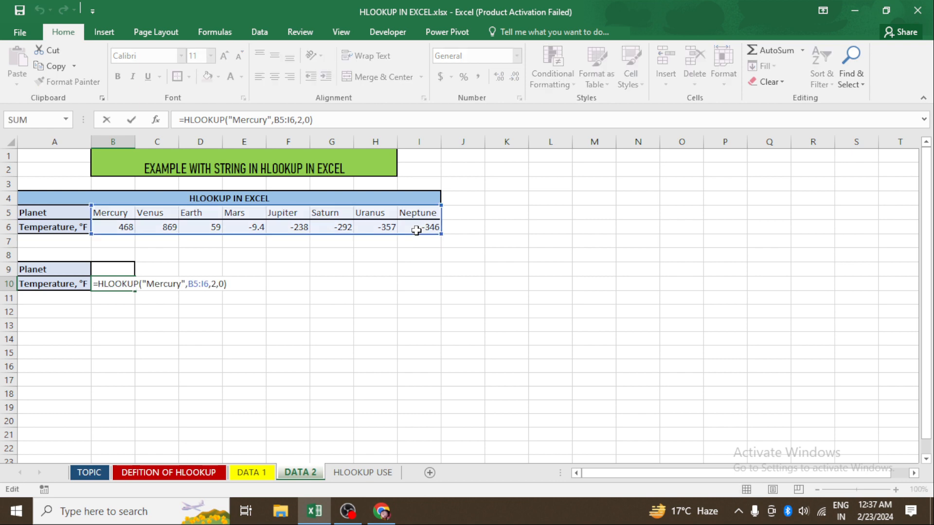
key("Left")
key("Left")
key("Left")
key("Left")
key("Left")
key("Left")
key("Left")
key("Left")
key("Left")
key("Left")
key("Left")
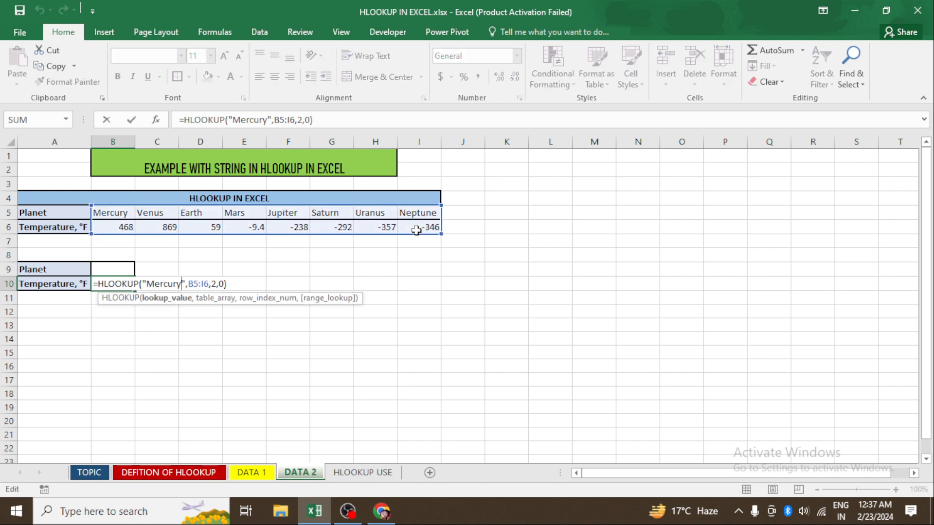
key("BackSpace")
key("BackSpace")
key("BackSpace")
key("BackSpace")
key("BackSpace")
key("BackSpace")
key("BackSpace")
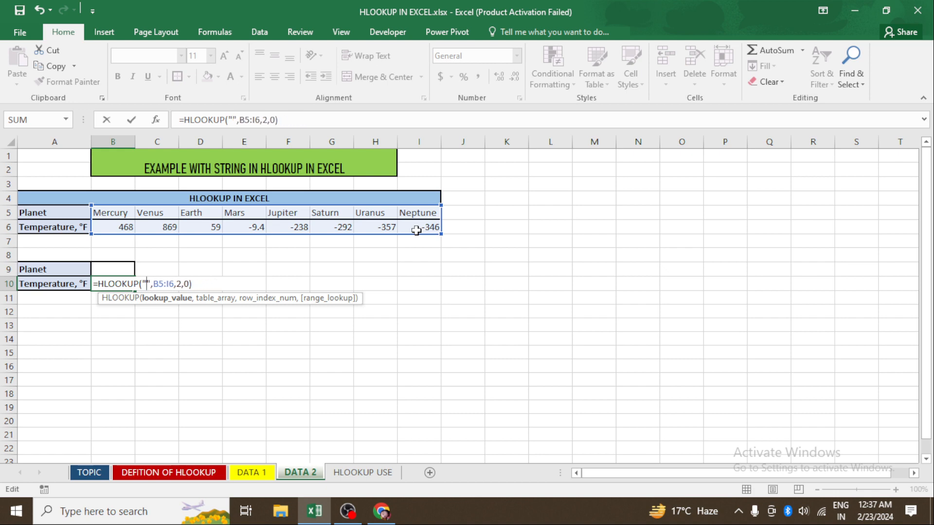
type("Ma")
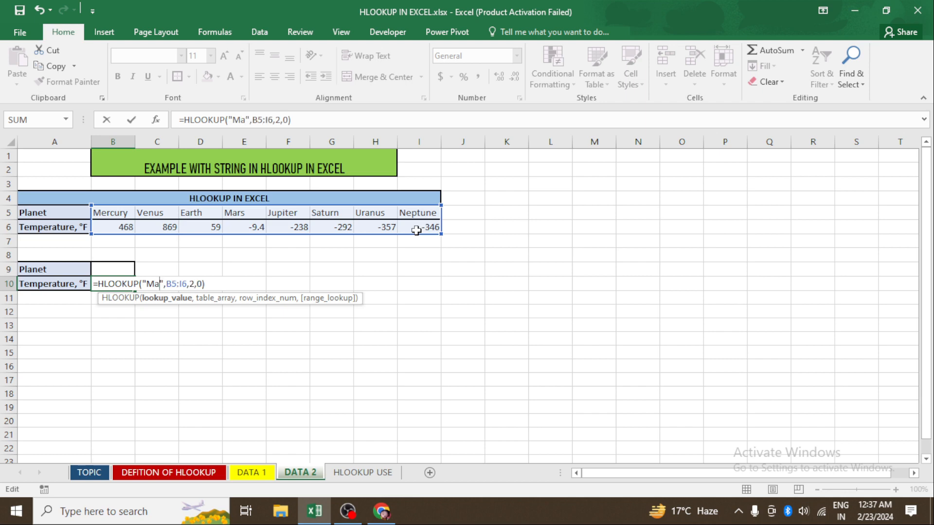
type("rs")
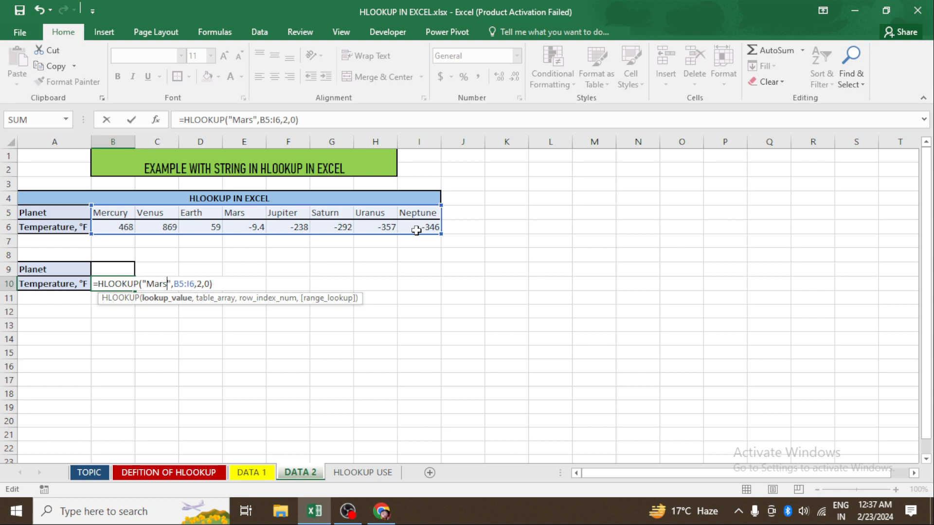
key("Return")
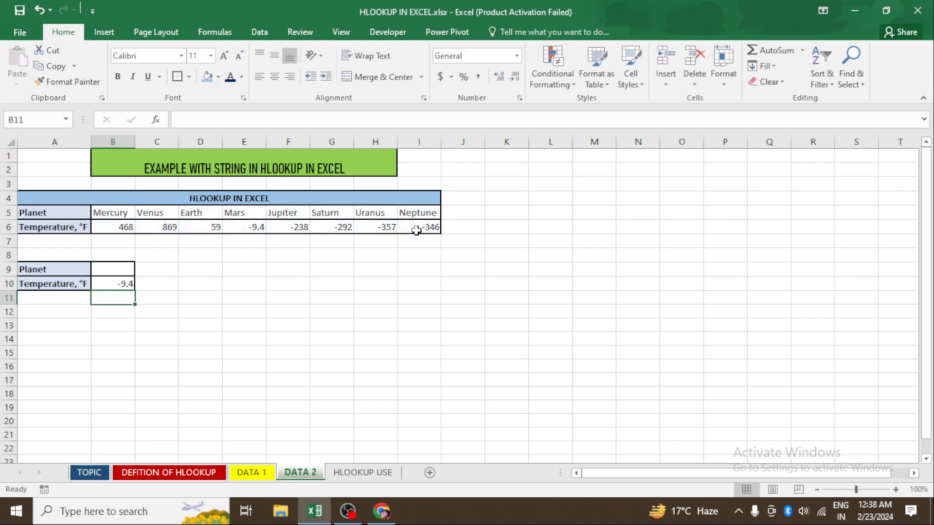
- Merge and center A12:B13 and enter the label HLOOKUP FROM THE TEXT STRING in it
key("Up")
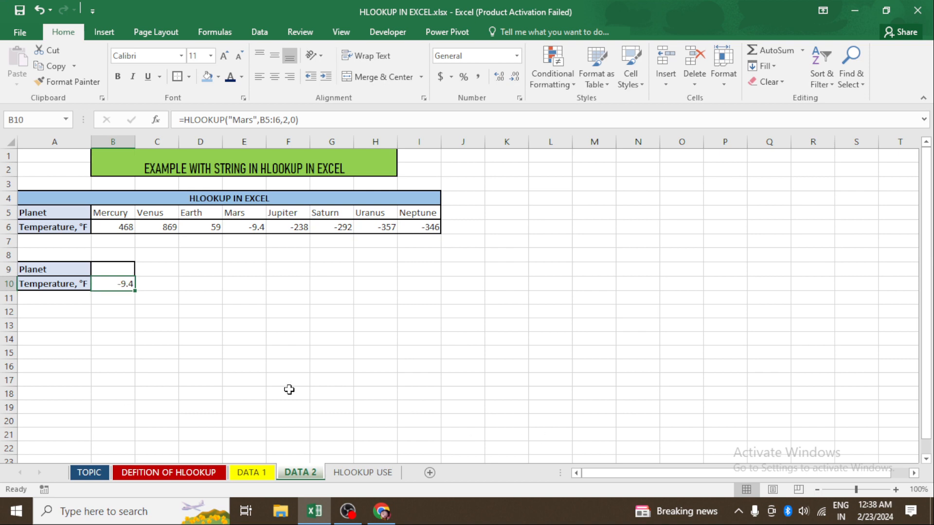
left_click(126, 273)
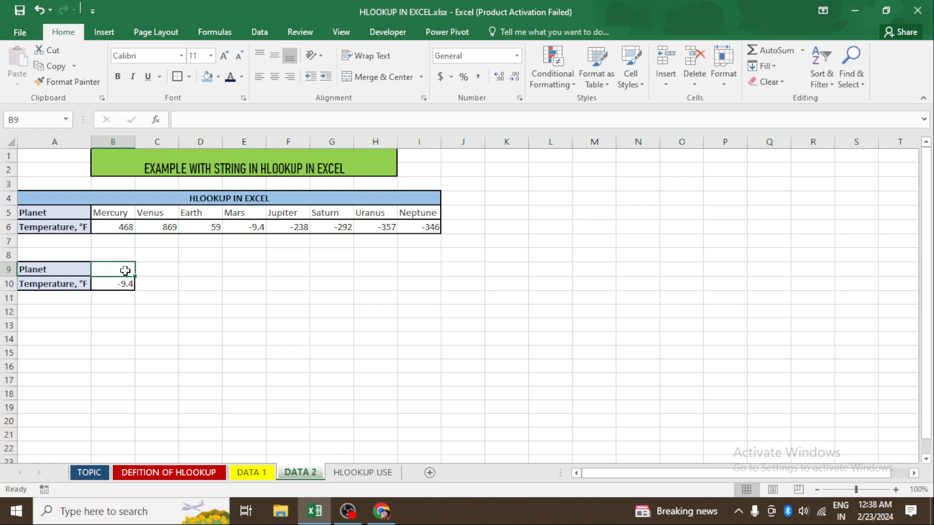
left_click(138, 307)
left_click_drag(54, 311, 99, 322)
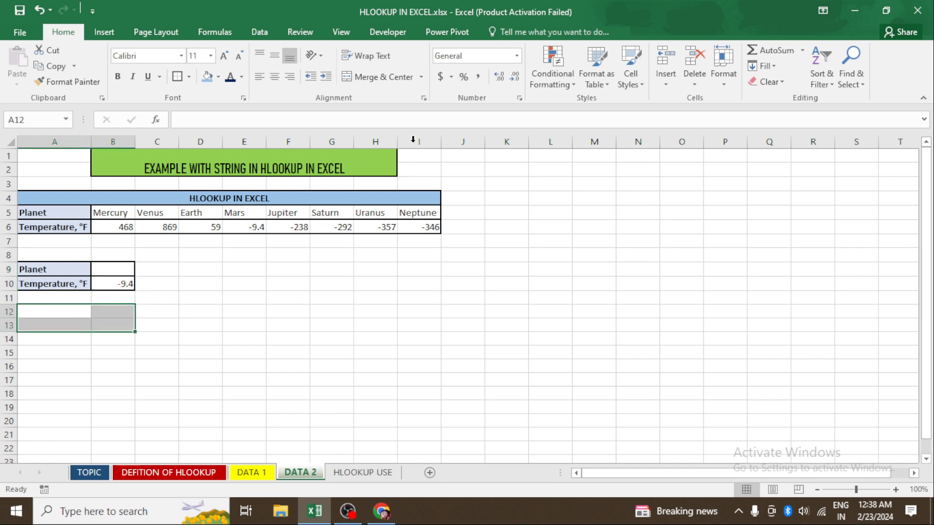
left_click(385, 77)
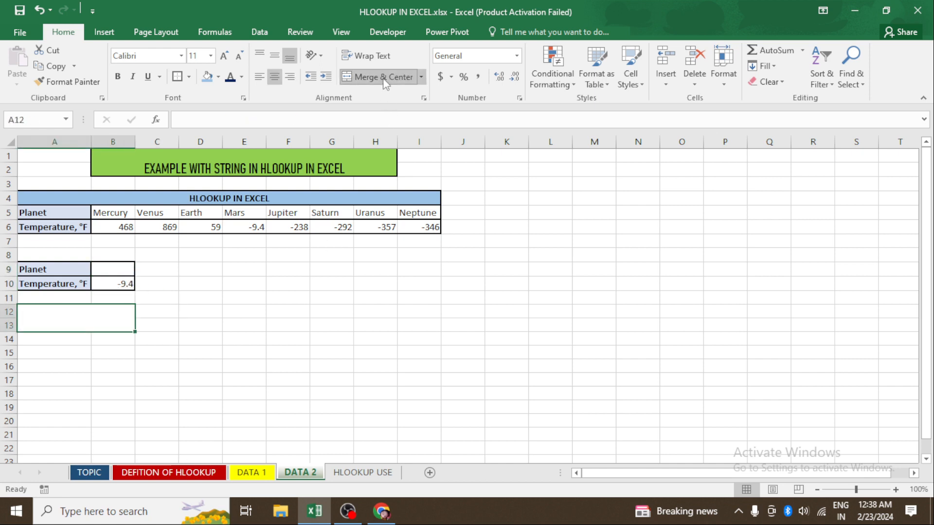
double_click(91, 316)
type("hl")
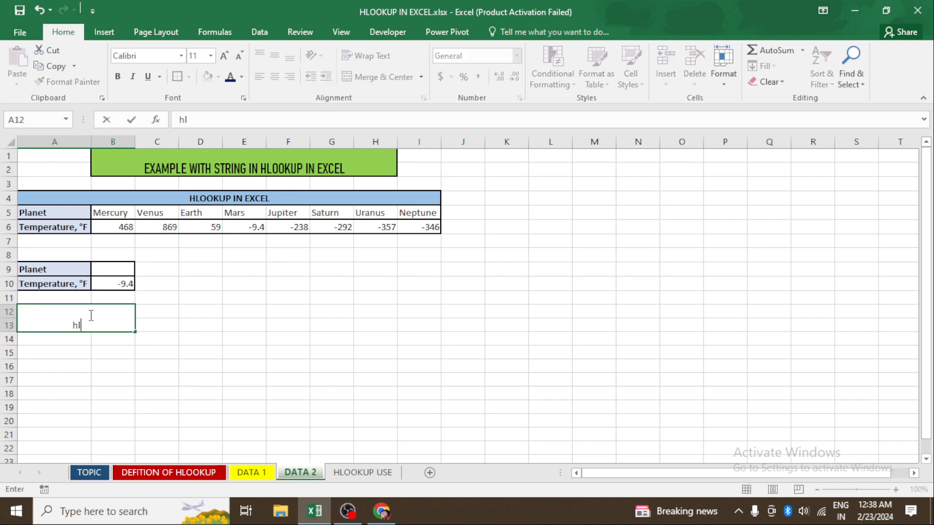
key("BackSpace")
key("BackSpace")
type("HLOOKUP")
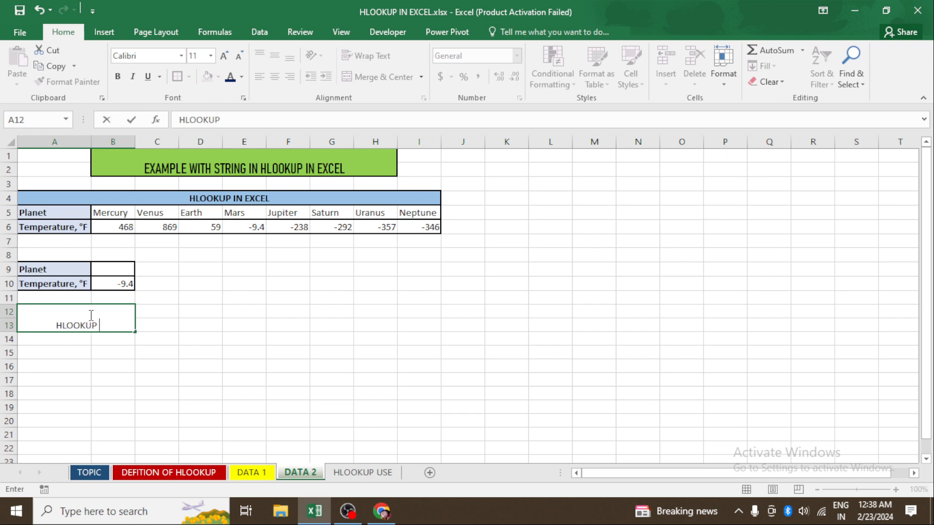
type(" FROM THE T")
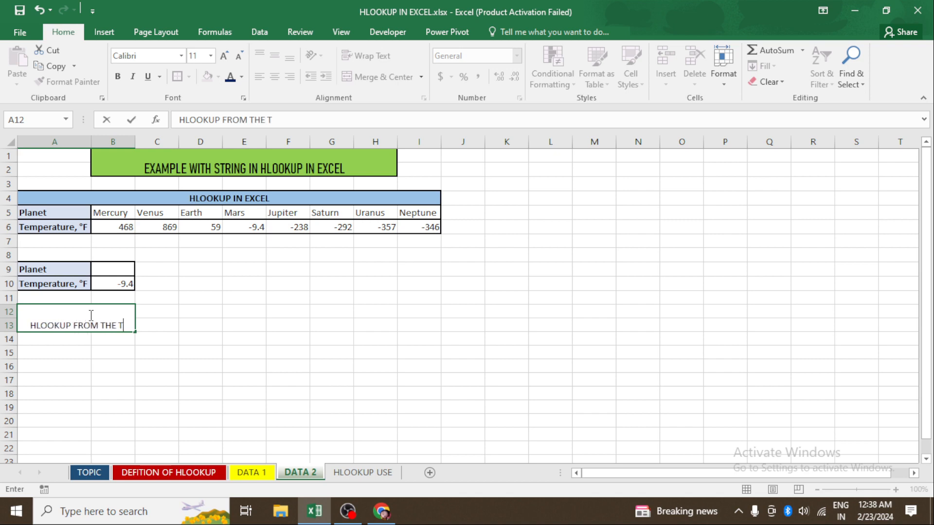
type("EXT STRING")
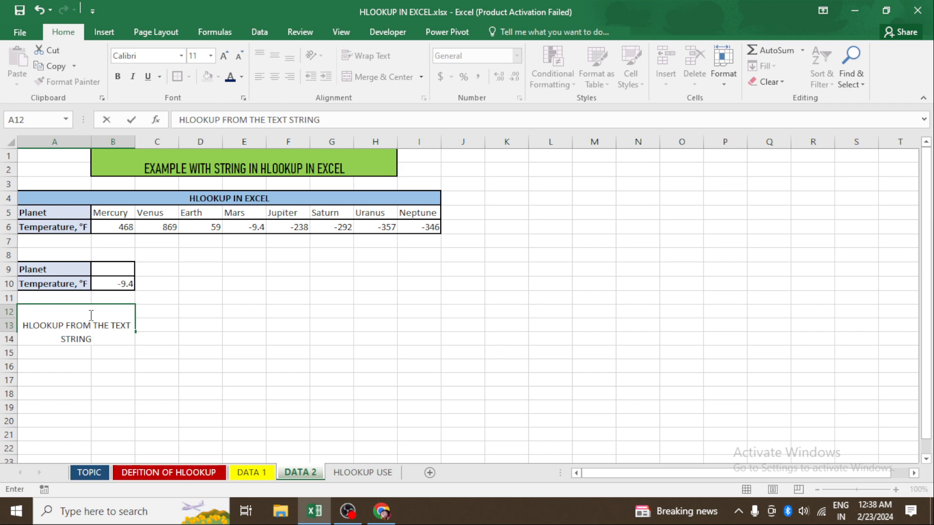
left_click(121, 354)
left_click(79, 325)
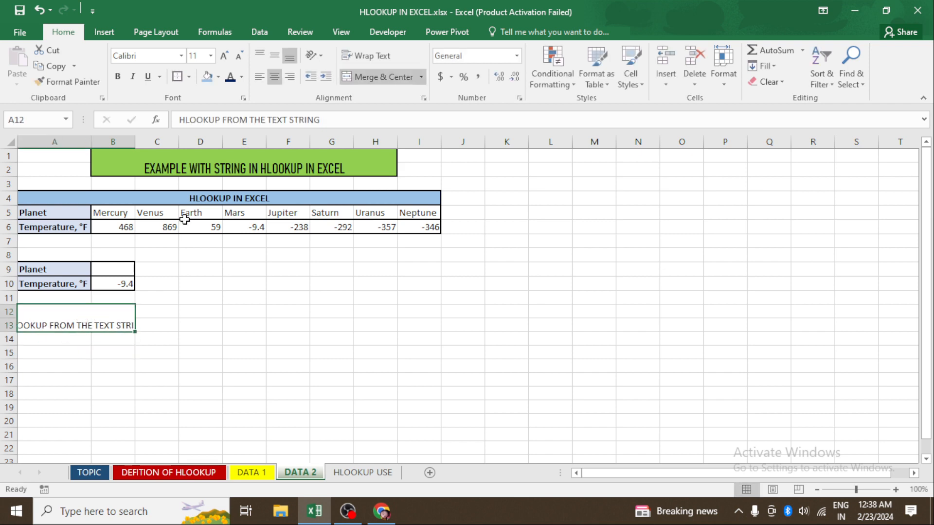
- Wrap the text of the HLOOKUP FROM THE TEXT STRING label and give it a yellow fill
left_click(366, 55)
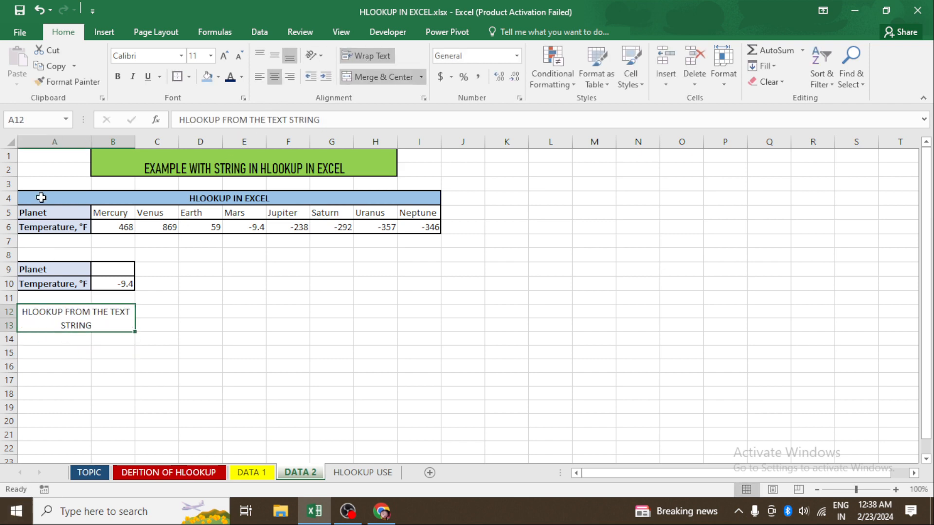
left_click(218, 76)
left_click(242, 183)
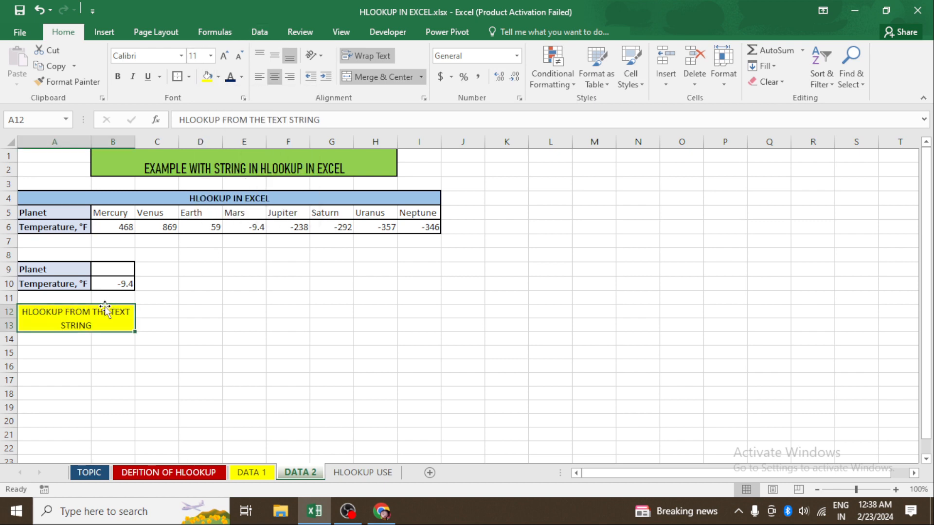
left_click(225, 329)
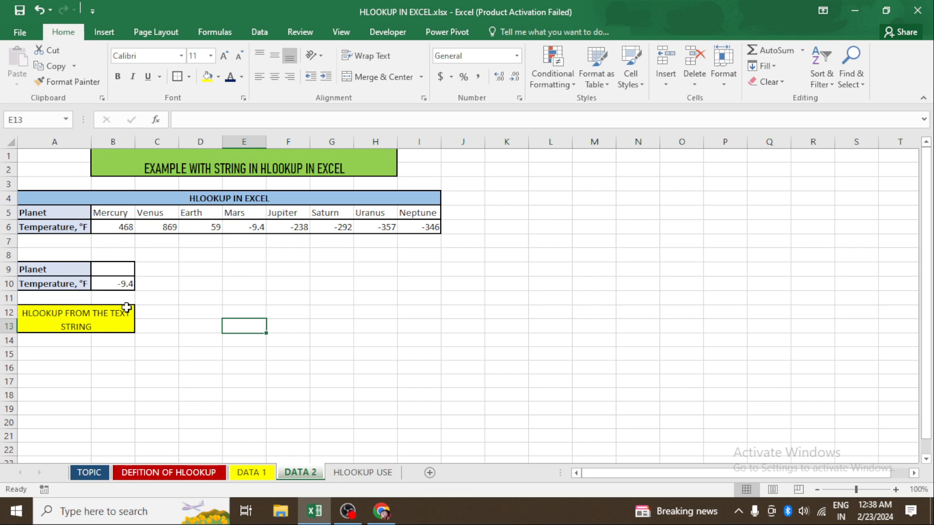
- Copy the Planet and Temperature, °F labels from A9:A10 to E9:E10, keeping source formatting
mouse_move(43, 267)
left_mouse_down()
mouse_move(108, 287)
mouse_move(78, 297)
mouse_move(64, 272)
mouse_move(68, 286)
left_mouse_up()
left_click(203, 278)
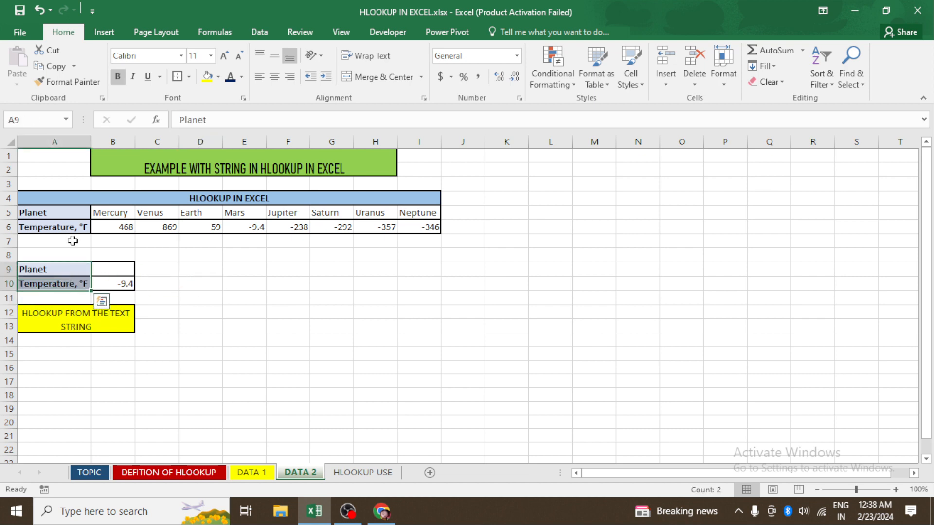
key("ctrl+c")
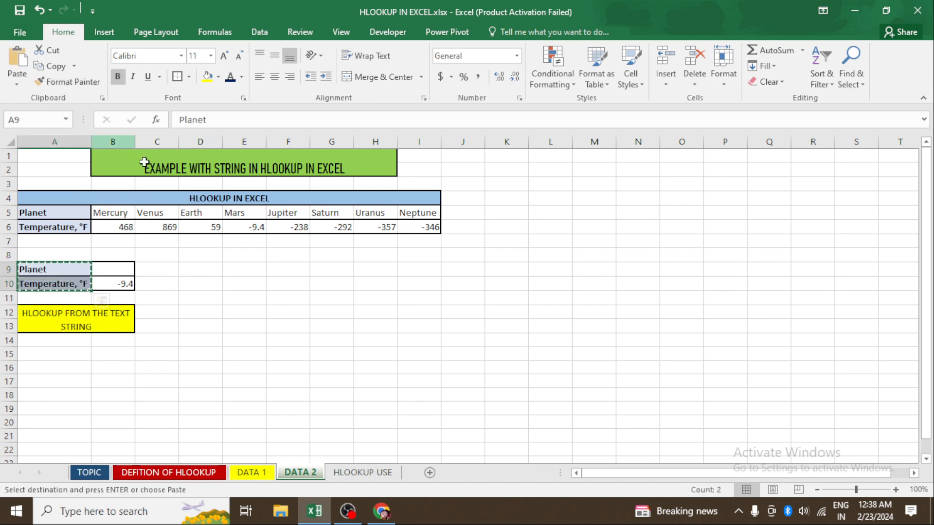
left_click(234, 268)
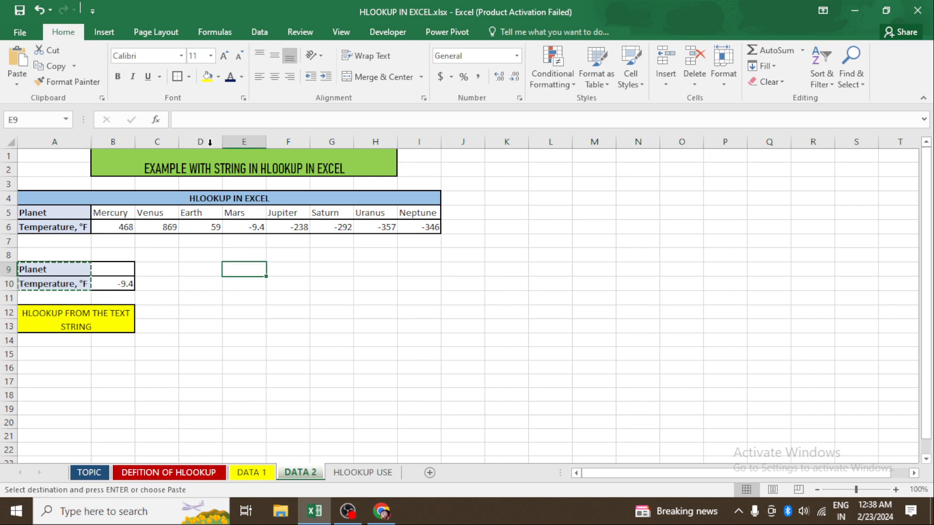
left_click(17, 78)
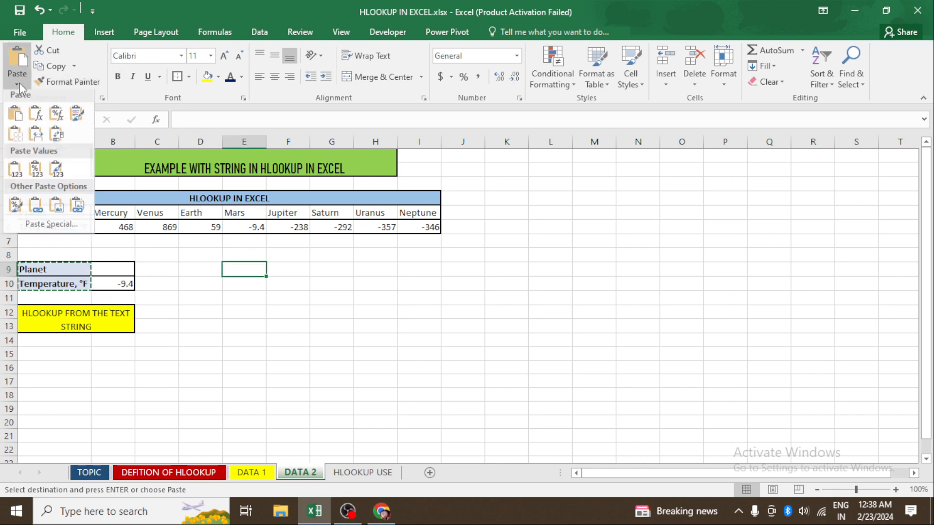
left_click(75, 116)
- Autofit the width of column E to fit the pasted labels in E9:E10
left_click(291, 352)
left_click_drag(238, 267, 247, 284)
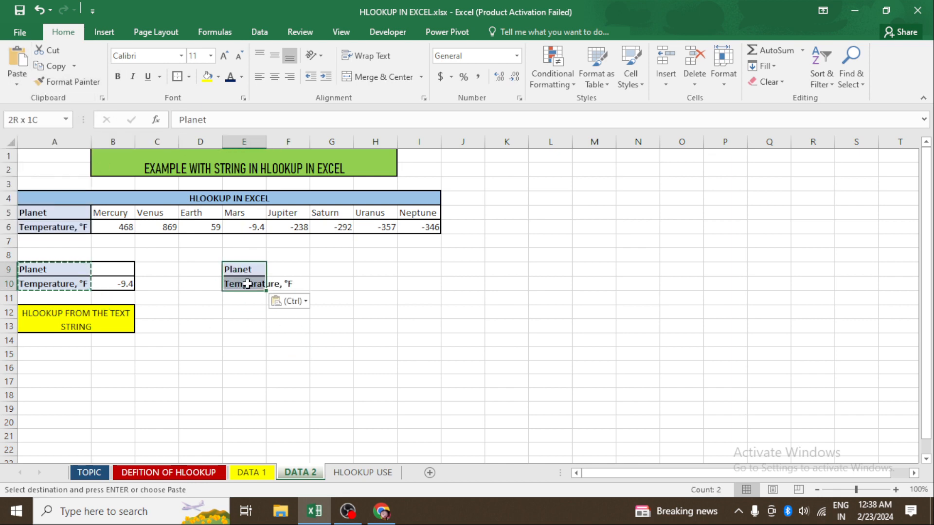
key("alt")
key("h")
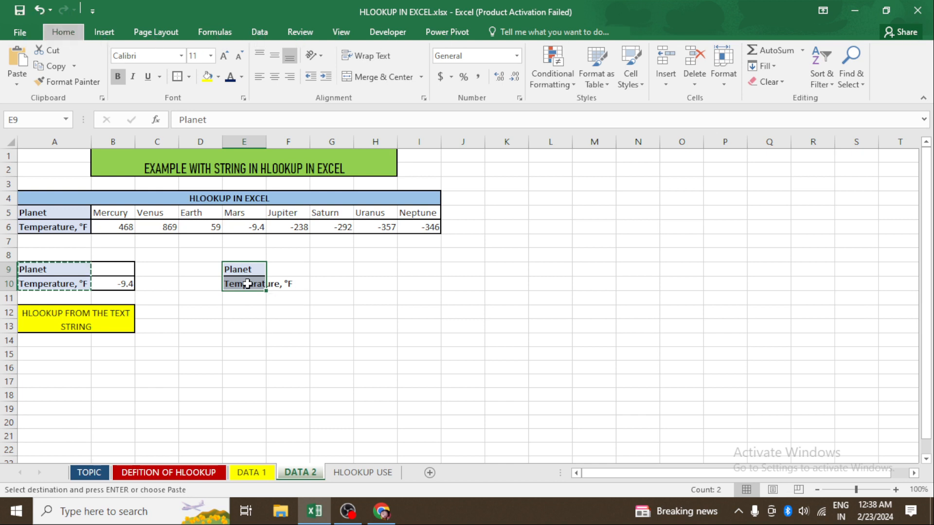
key("o")
key("i")
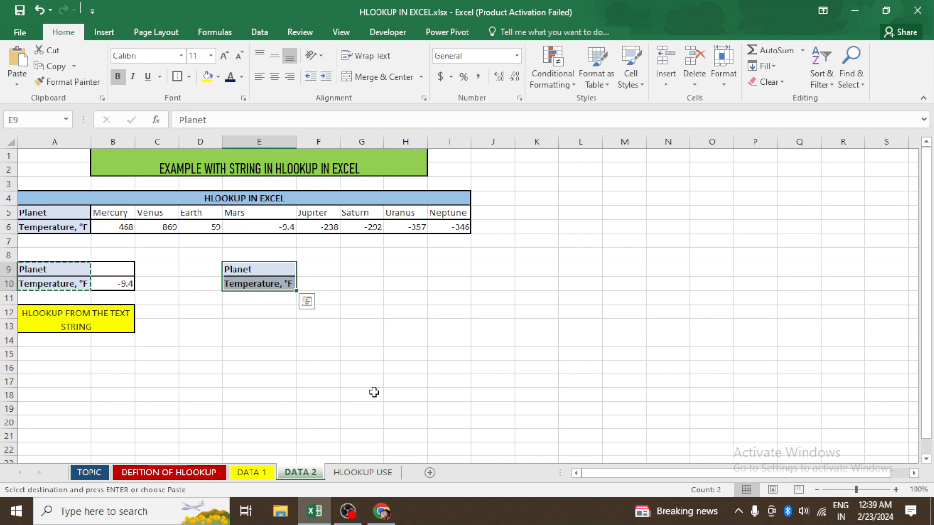
- Enter the formula =HLOOKUP(F9,B5:I6,2,0) in F10 to look up the temperature for the planet in F9
left_click(320, 271)
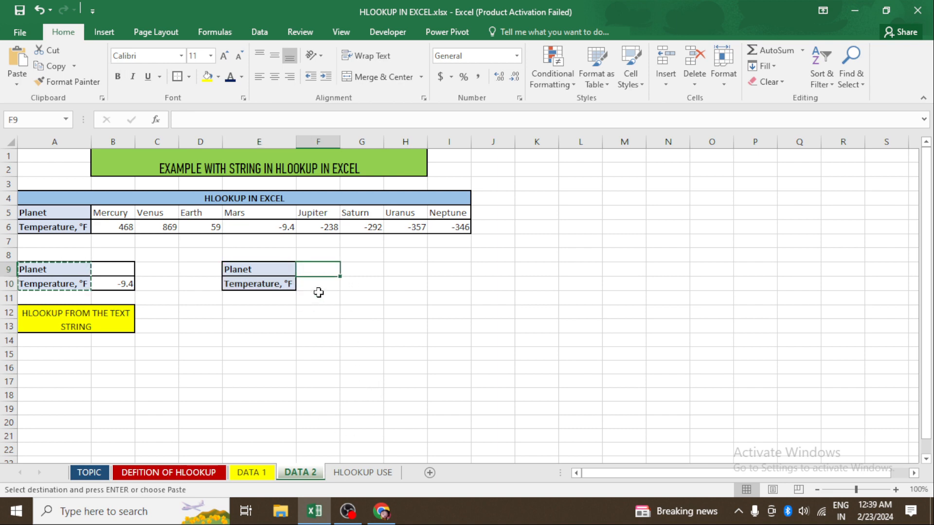
left_click(322, 288)
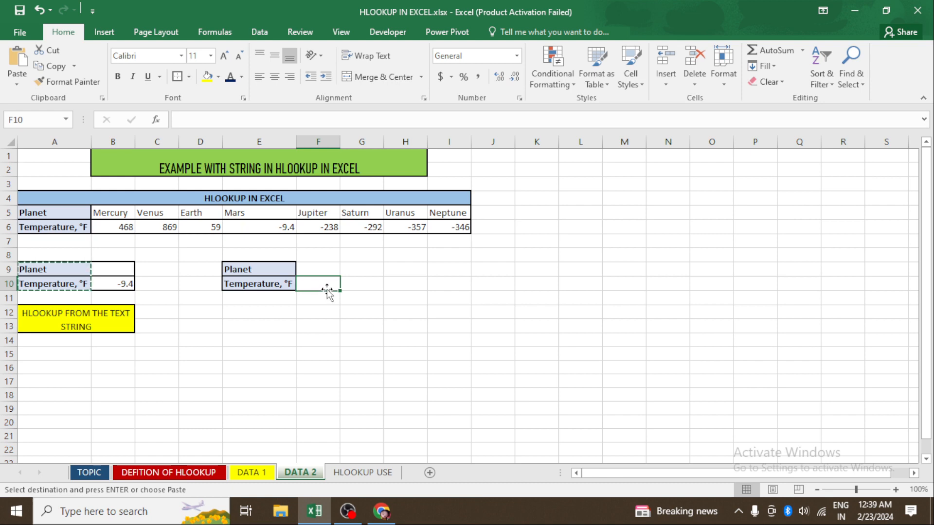
type("=HL")
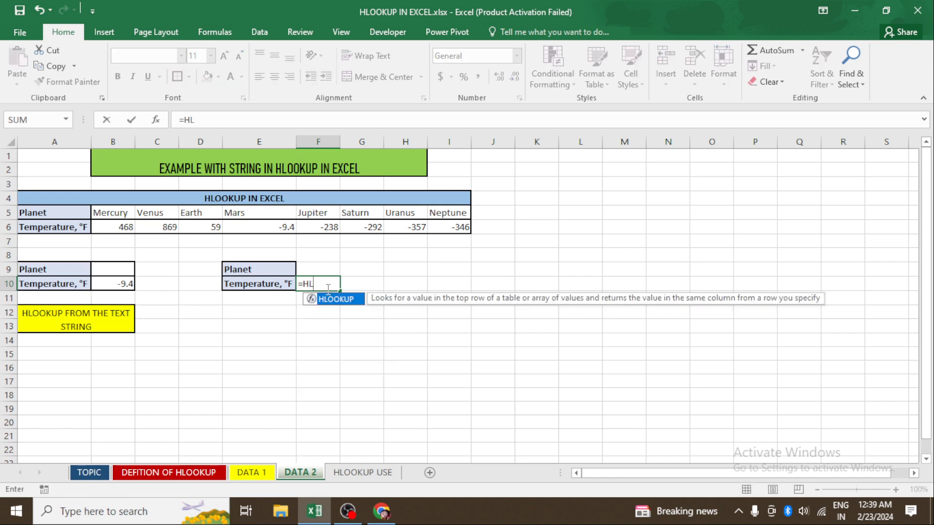
key("Tab")
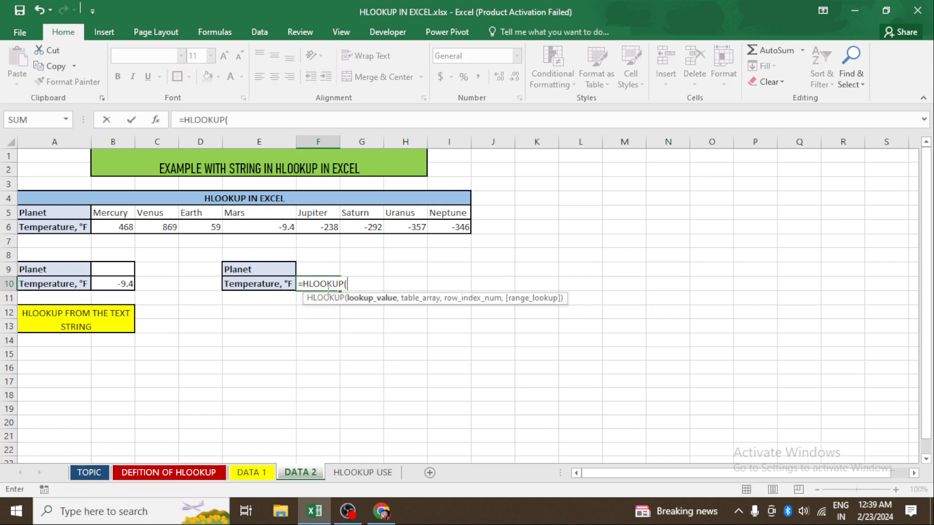
left_click(320, 269)
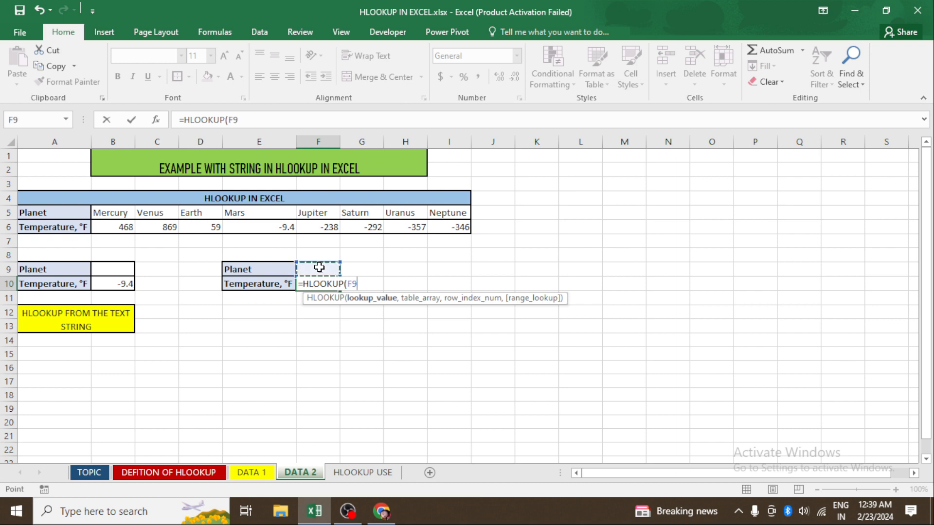
type(",")
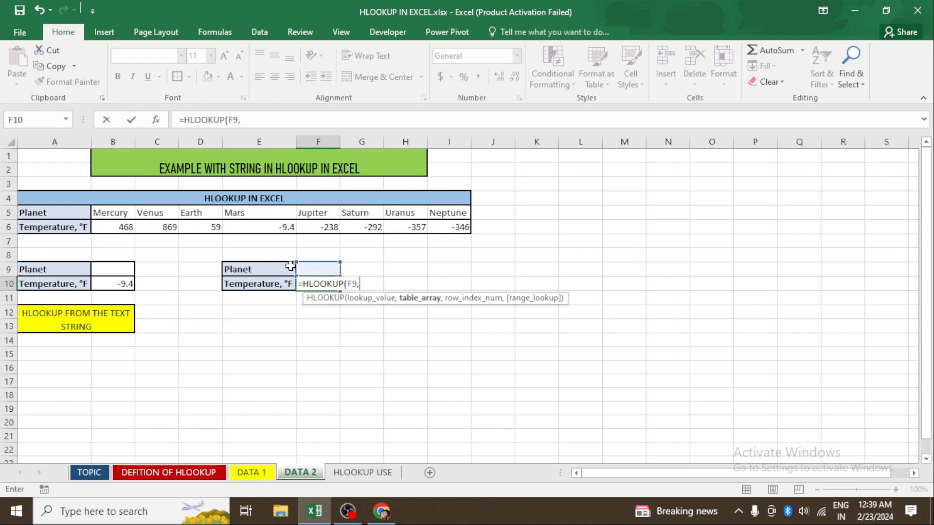
left_click_drag(111, 214, 453, 228)
type(",2")
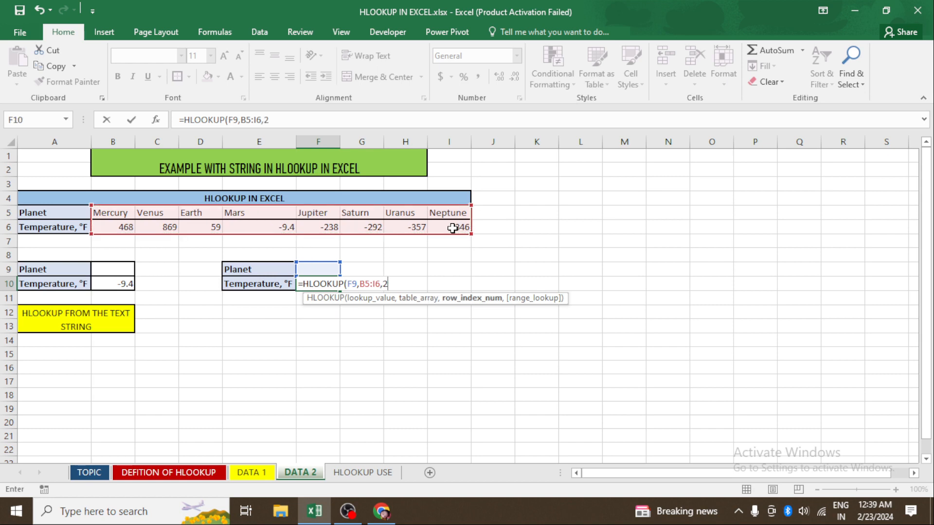
type(",0")
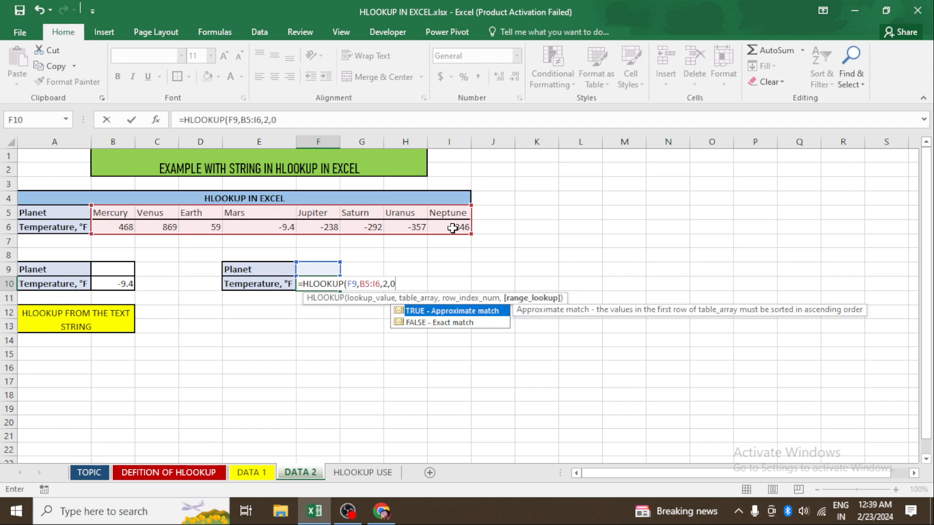
type(")")
key("Return")
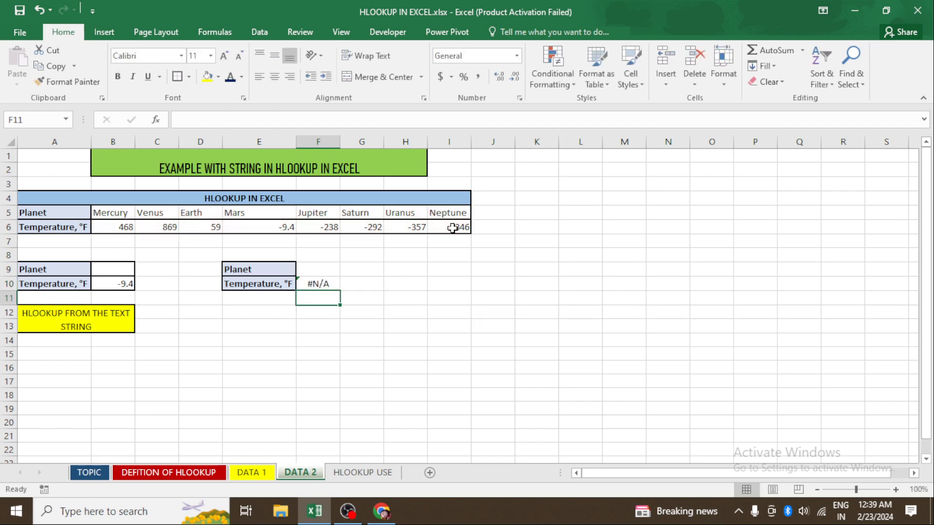
- Enter the planet name MerCURY in F9 as the text lookup value
left_click(311, 270)
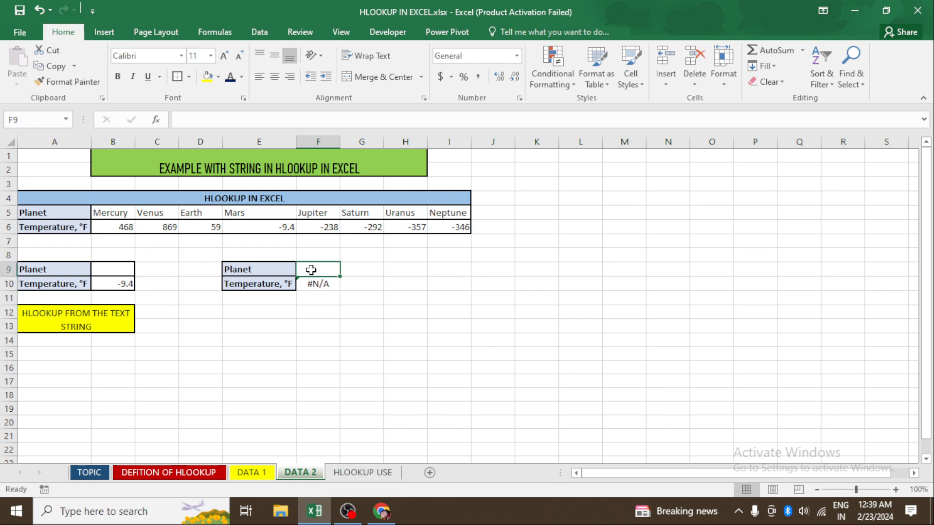
type("M")
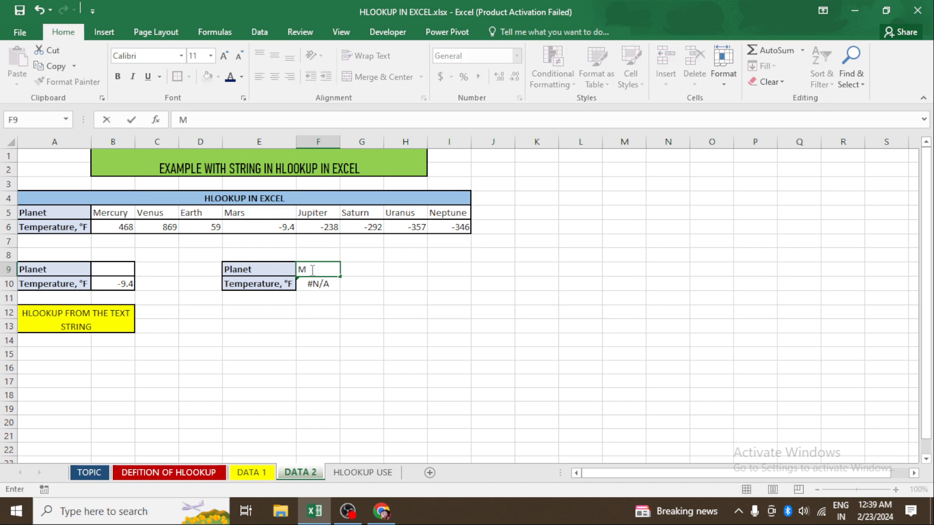
type("erCURY")
key("Return")
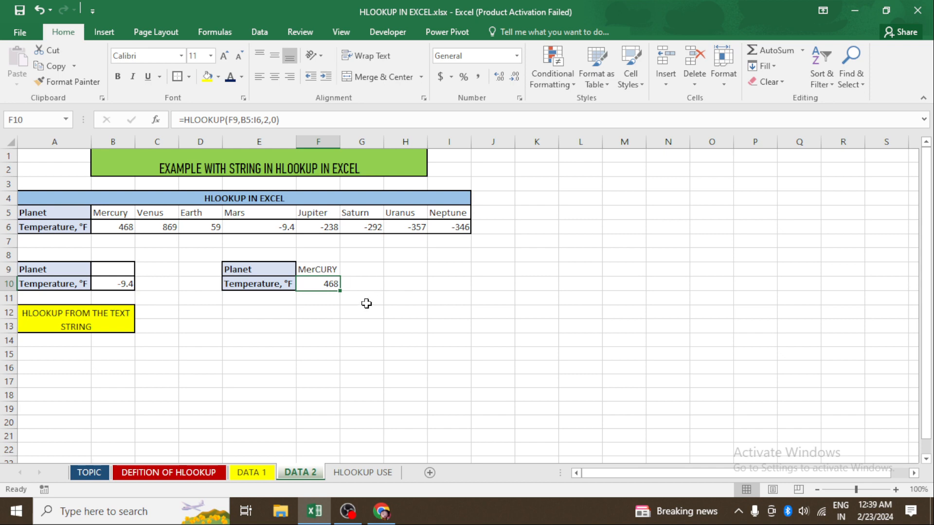
- Try misspelling the planet in F9 as MeRrCURY, then remove the extra R to restore MerCURY
left_click(330, 270)
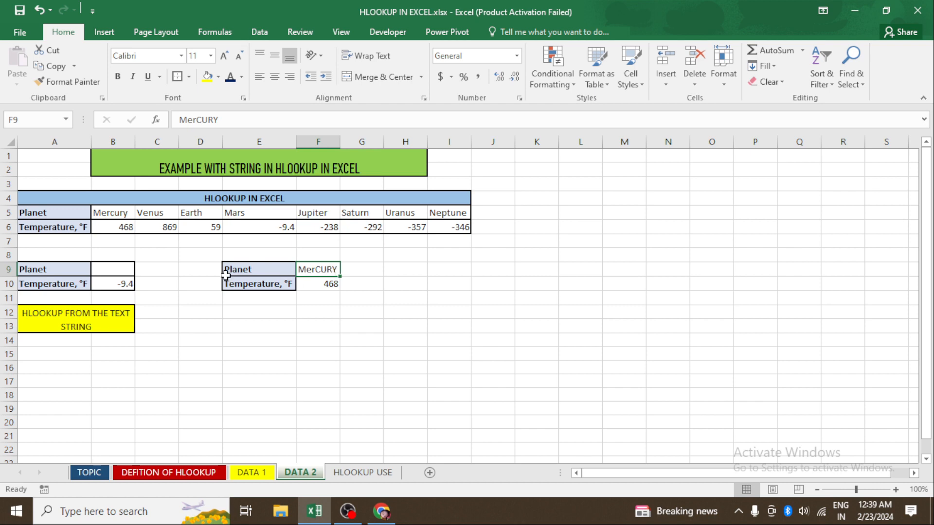
left_click(123, 216)
left_click(317, 284)
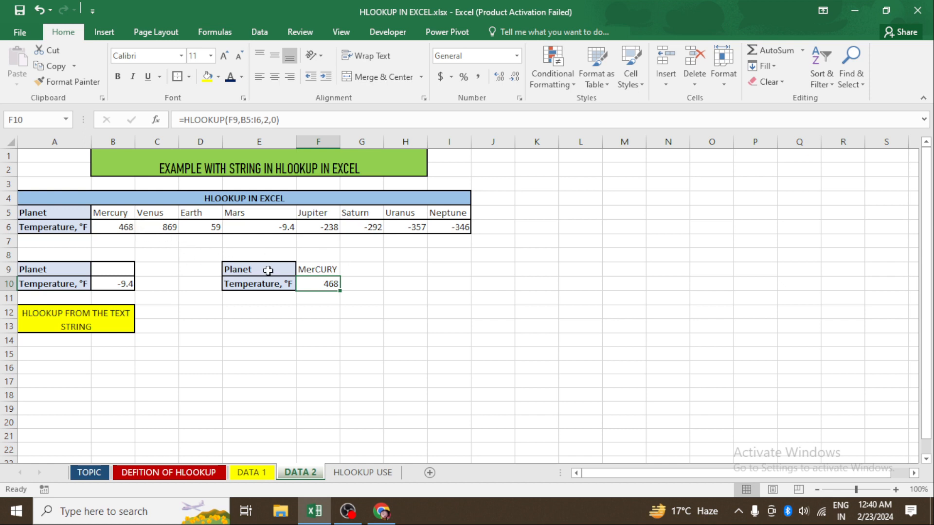
double_click(311, 270)
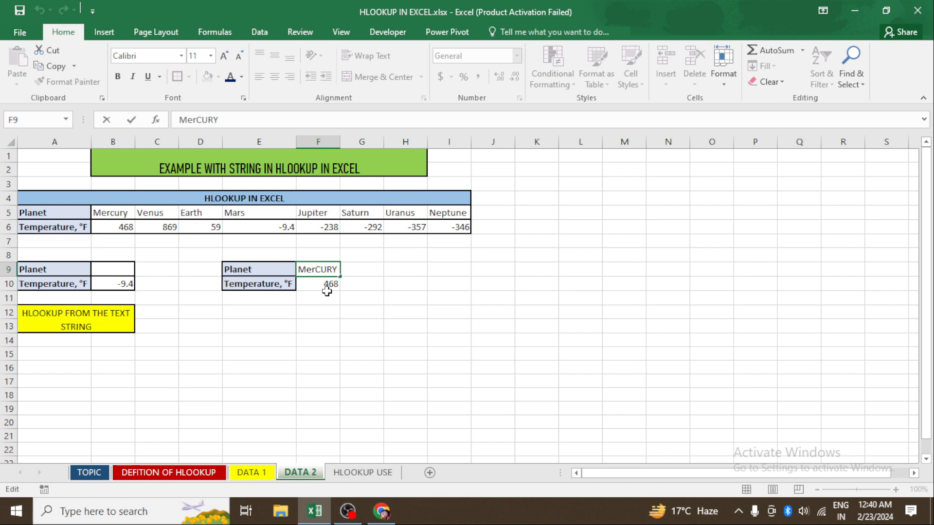
type("R")
key("Return")
key("Up")
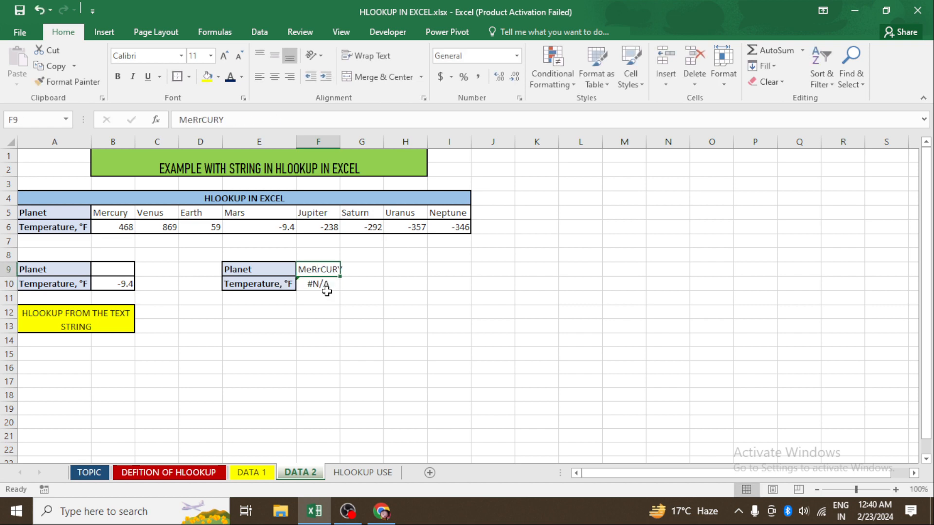
left_click(198, 120)
key("BackSpace")
key("Return")
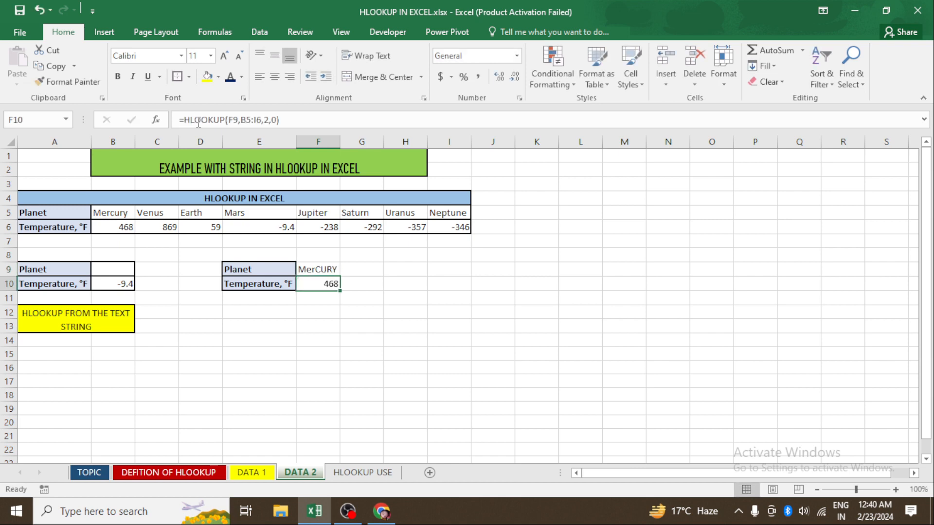
- Merge and center E12:F13 and enter the label HLOOKKUP FROM THE TEXT in it
left_click(215, 307)
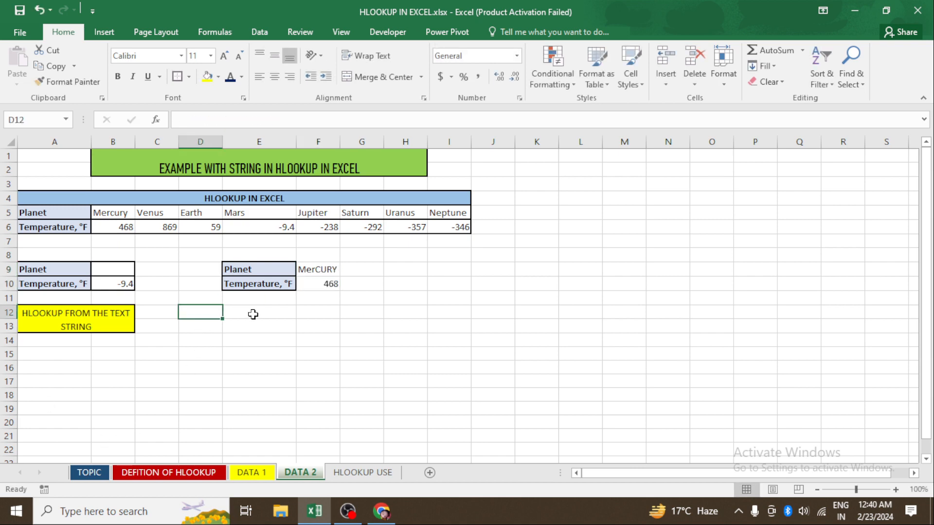
left_click_drag(258, 313, 335, 333)
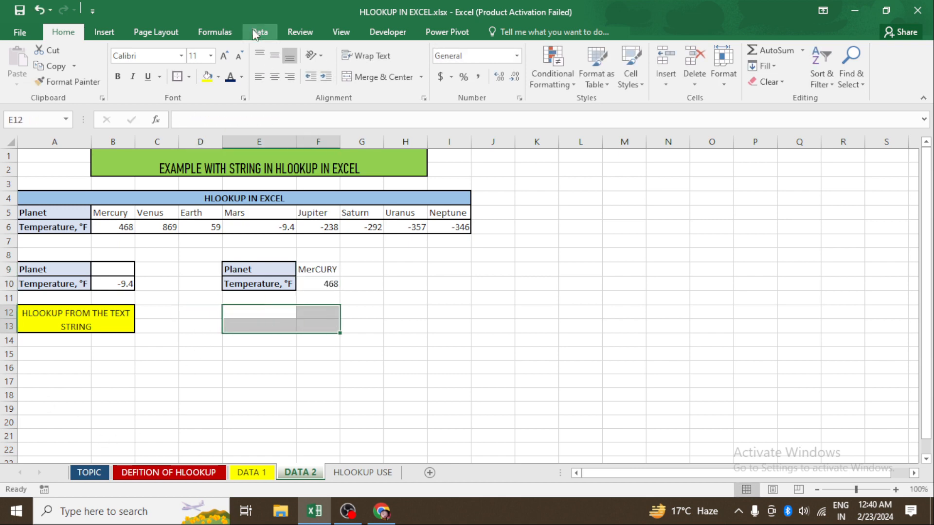
left_click(402, 82)
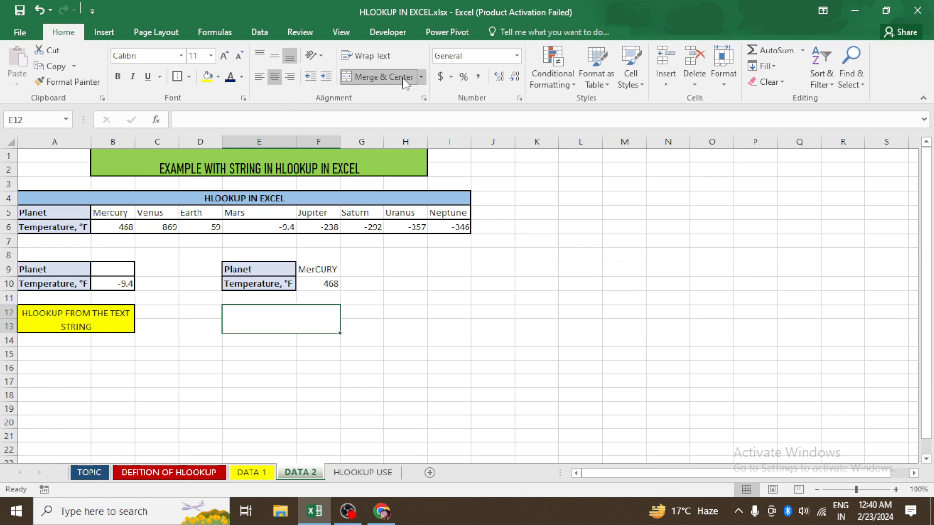
double_click(310, 320)
type("HLOOKKUP")
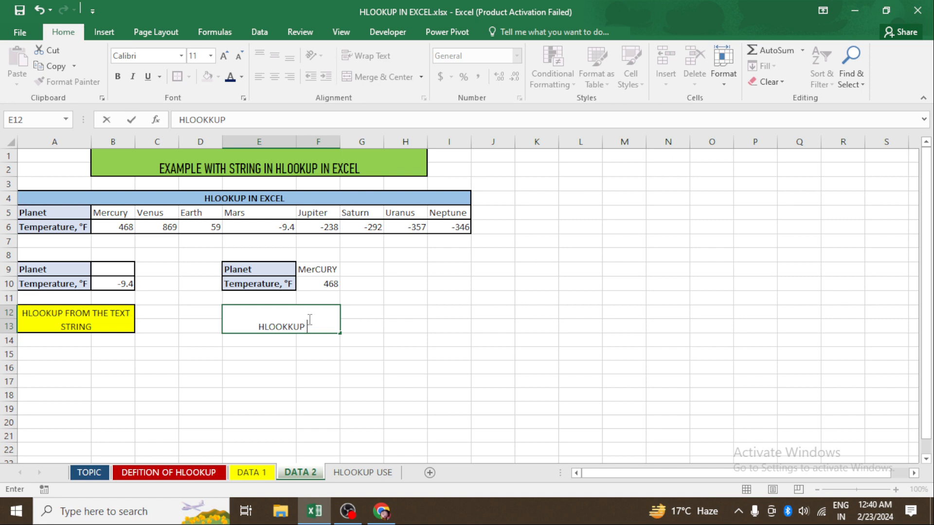
type(" FROM THE TE")
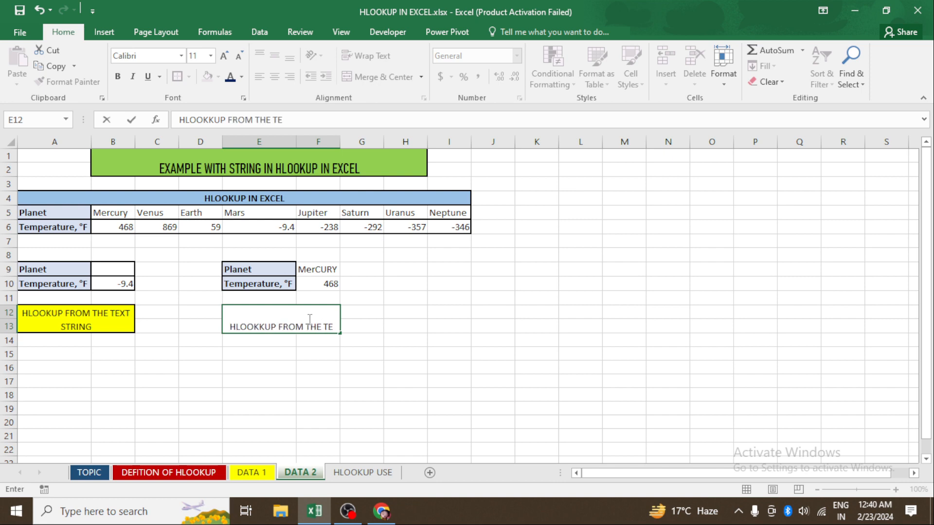
type("XT")
key("Return")
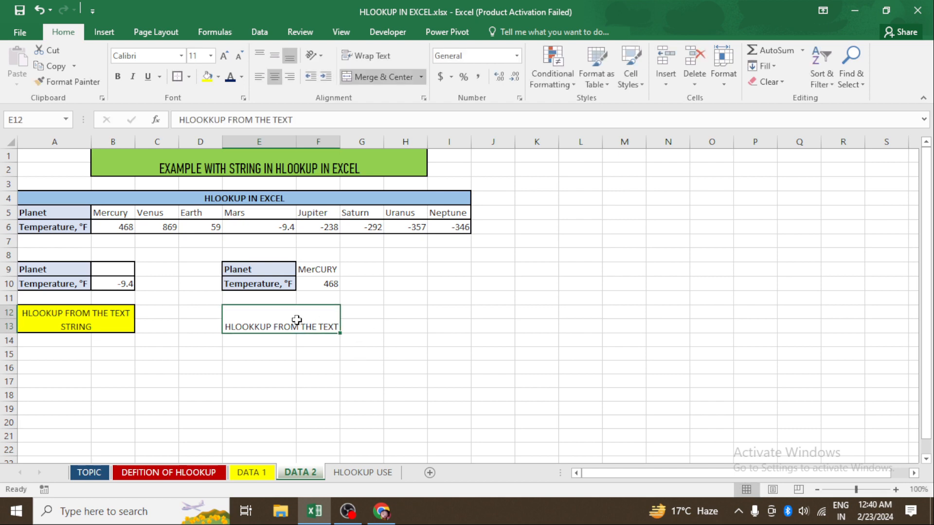
- Center the HLOOKKUP FROM THE TEXT label vertically and give it a light blue fill
left_click(276, 57)
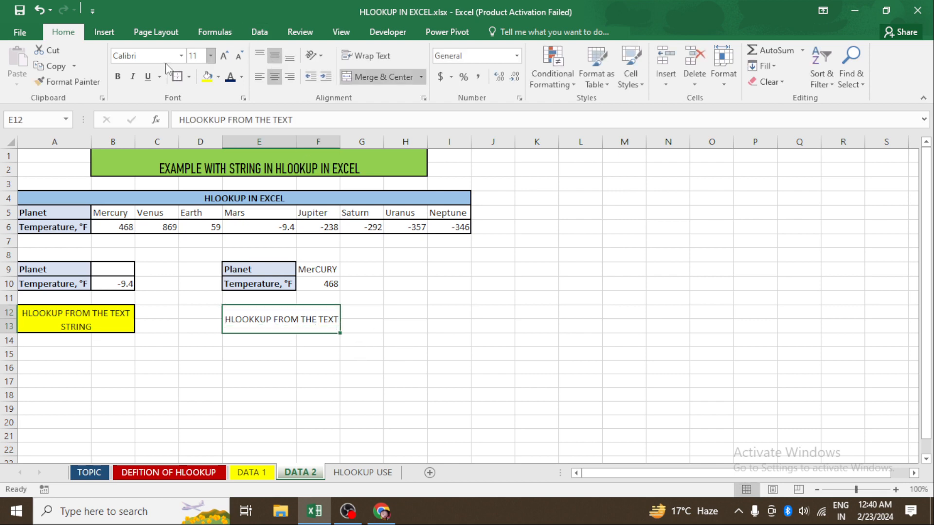
left_click(218, 77)
left_click(253, 141)
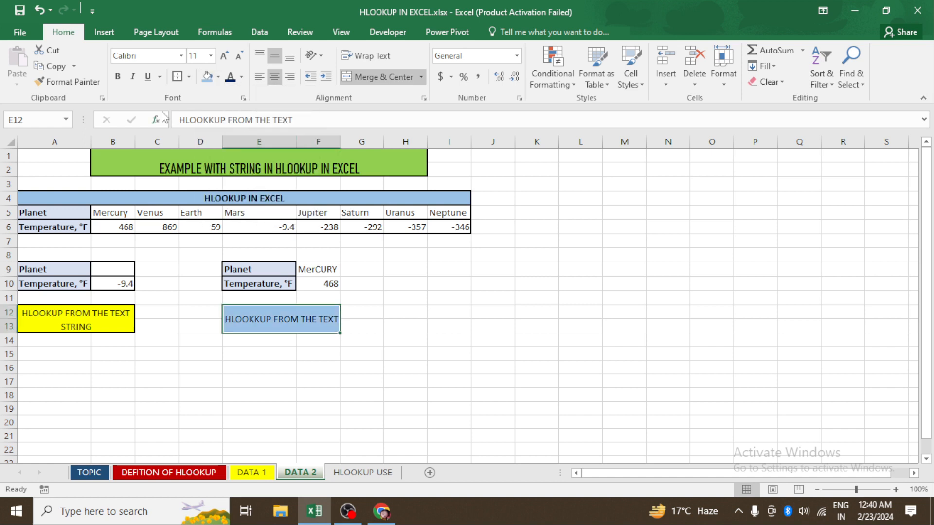
left_click(392, 336)
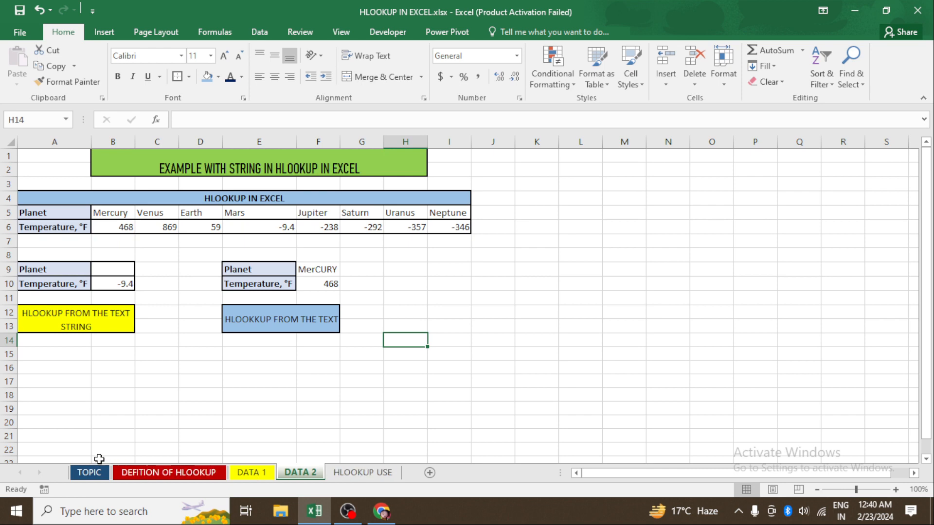
- Review the TOPIC, DEFITION OF HLOOKUP, DATA 1 and DATA 2 sheets, then open the HLOOKUP USE sheet
left_click(110, 472)
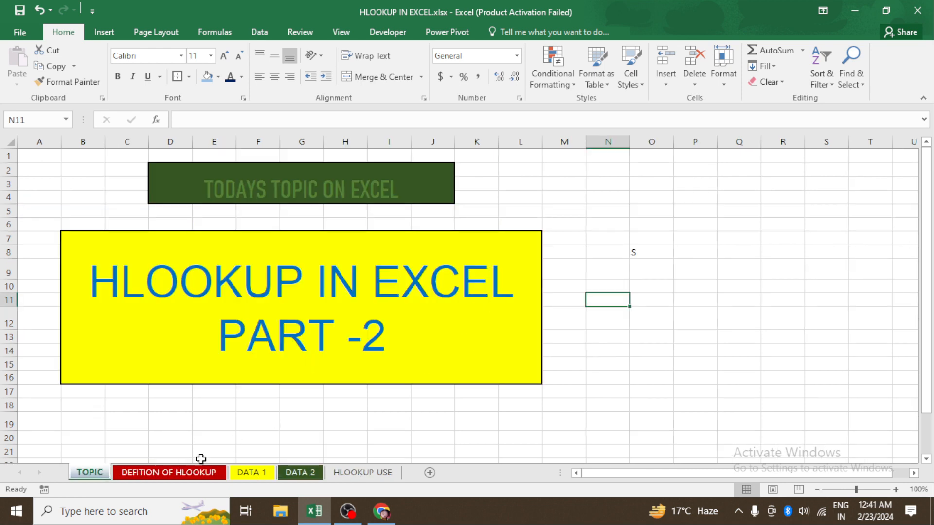
left_click(171, 473)
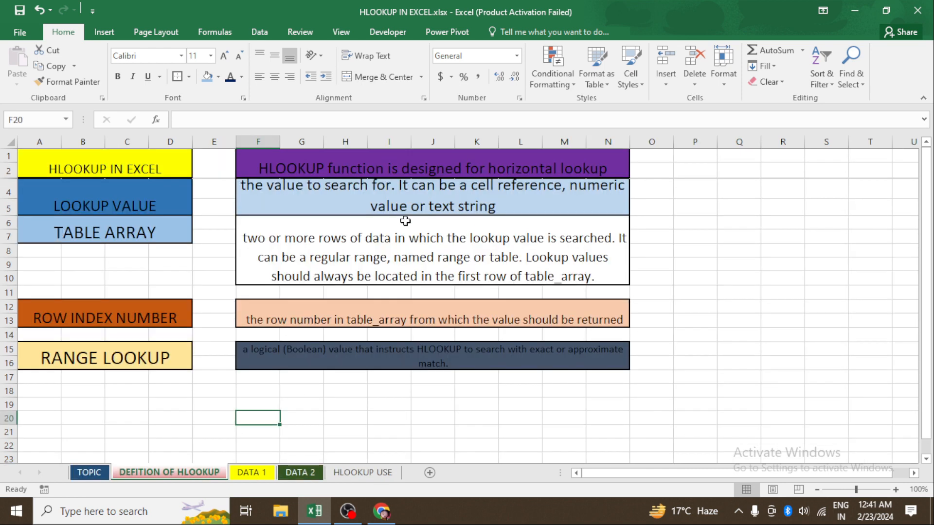
left_click(427, 166)
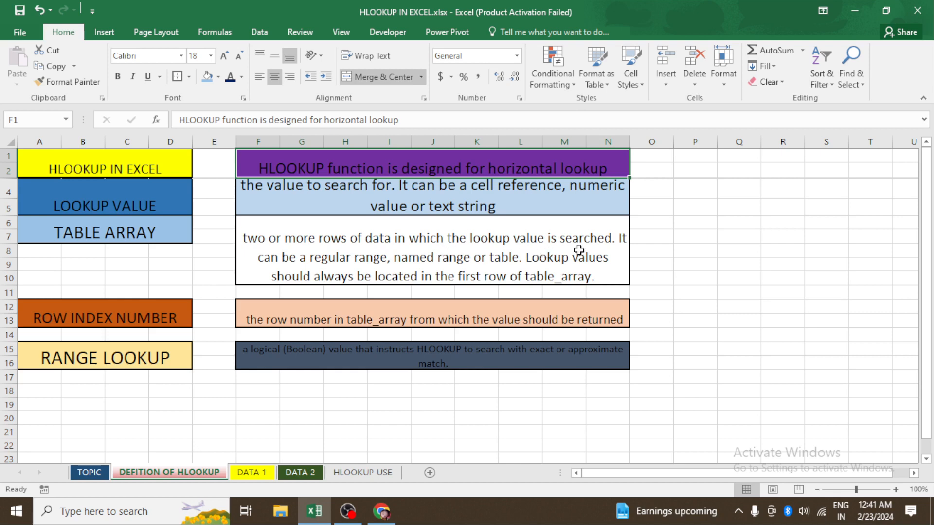
left_click(301, 471)
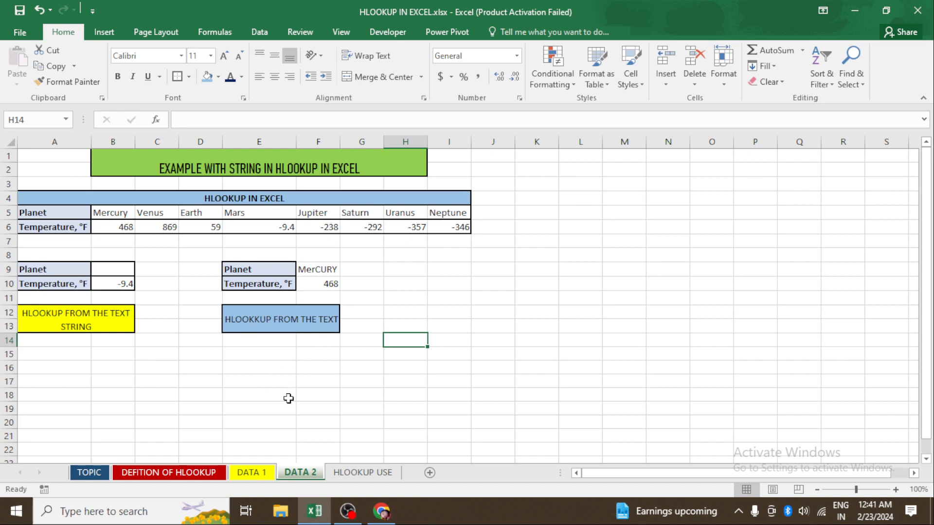
left_click(212, 473)
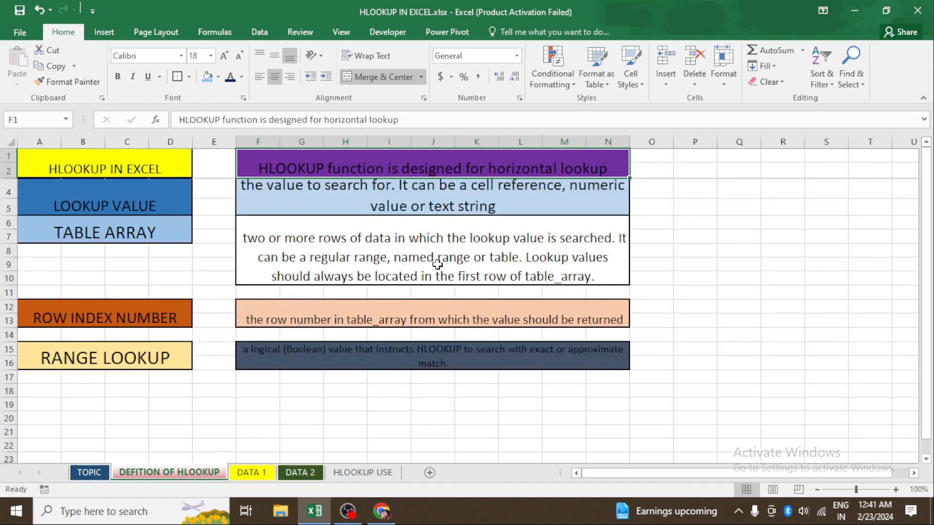
left_click(515, 263)
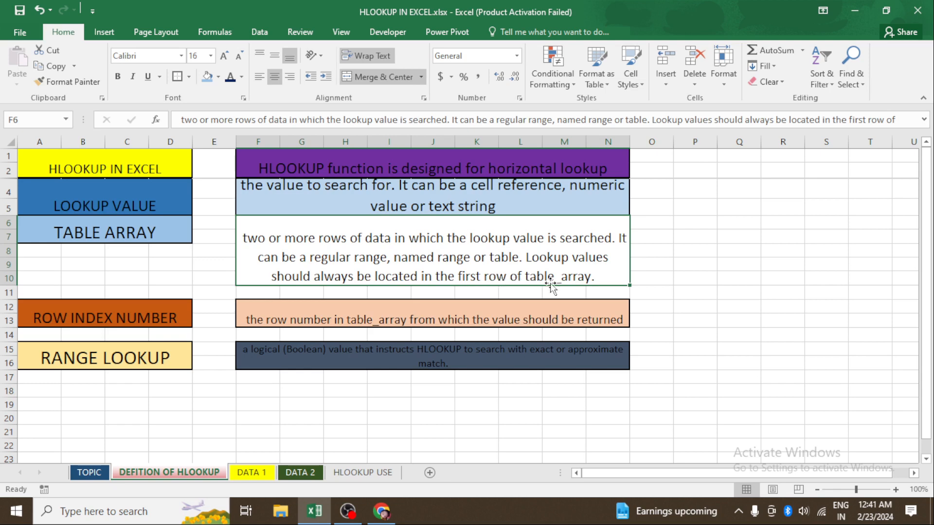
left_click(267, 477)
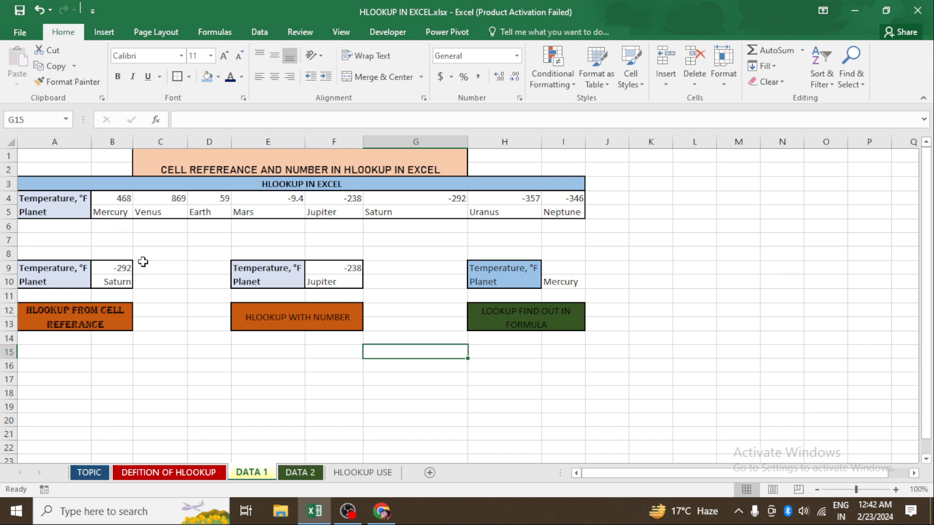
left_click(300, 472)
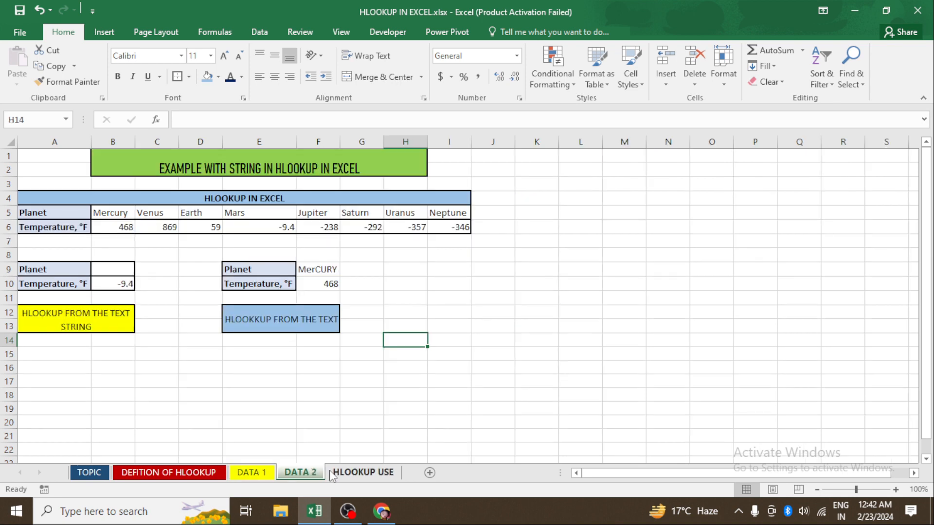
left_click(345, 473)
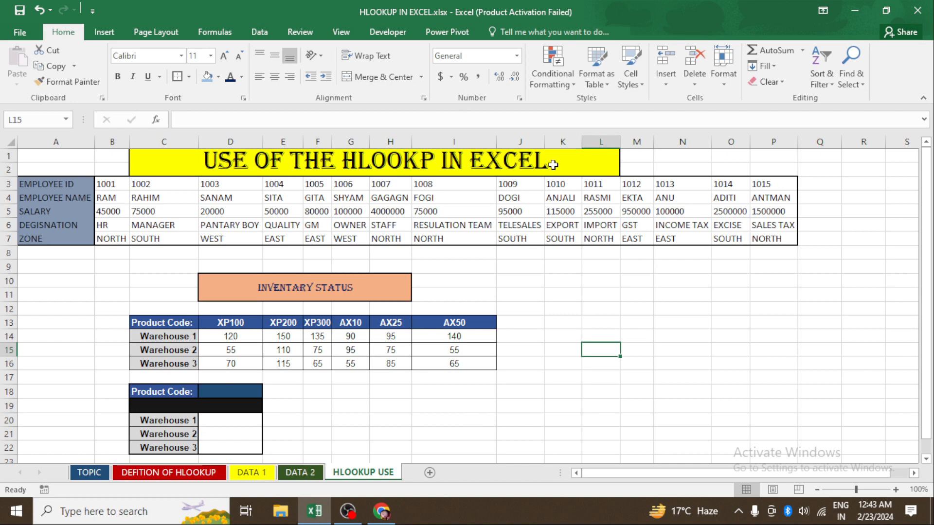
- Replace the employee name in J4 with a different employee's name
left_click(511, 203)
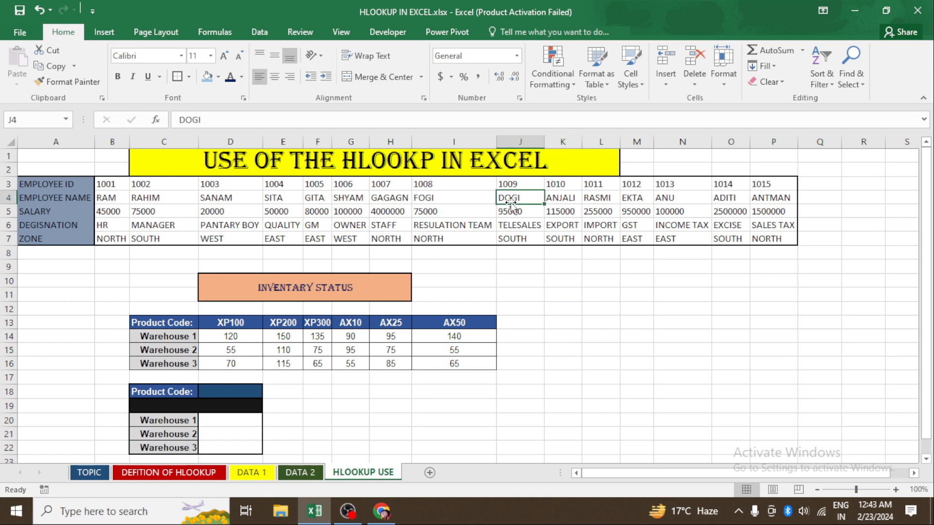
key("Delete")
type("RANB")
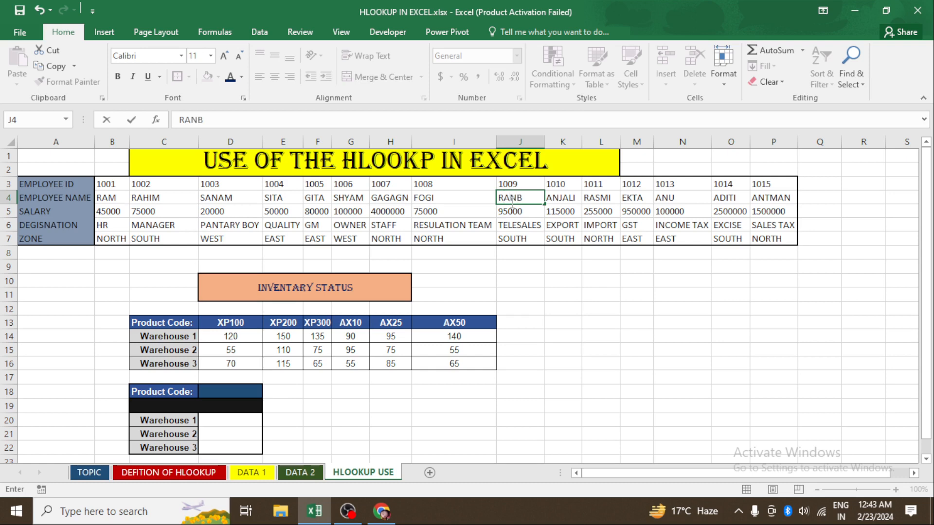
key("BackSpace")
type("JIT")
left_click(597, 291)
left_click(533, 201)
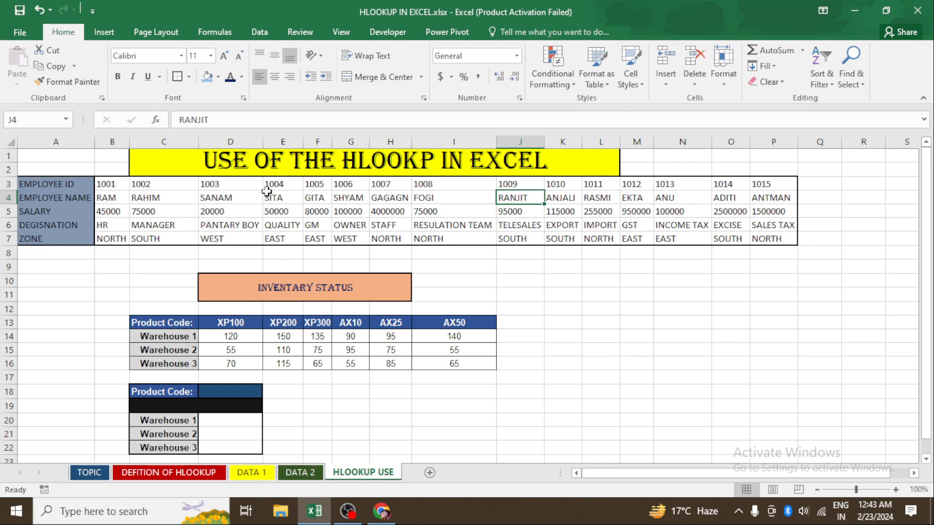
- Step through the employee table's IDs, names, salaries and designations cell by cell
left_click(312, 189)
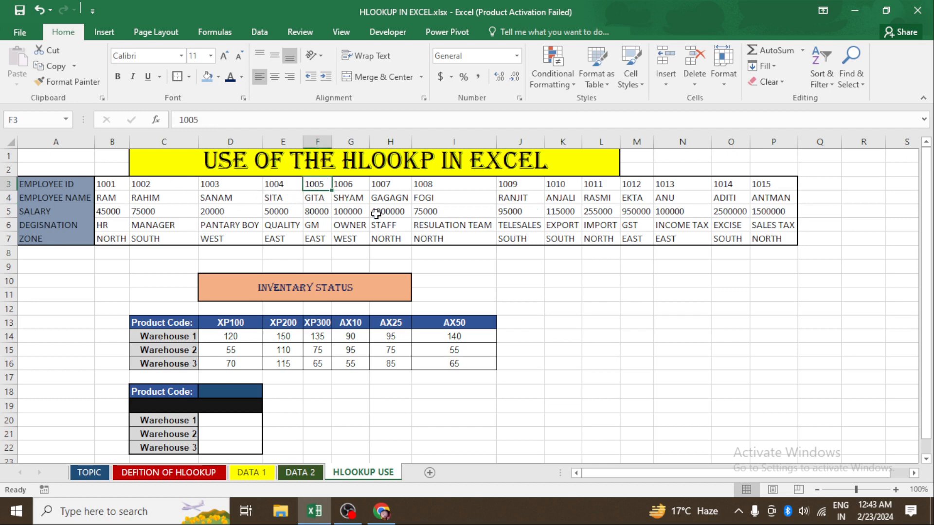
key("Right")
key("Right")
key("Right")
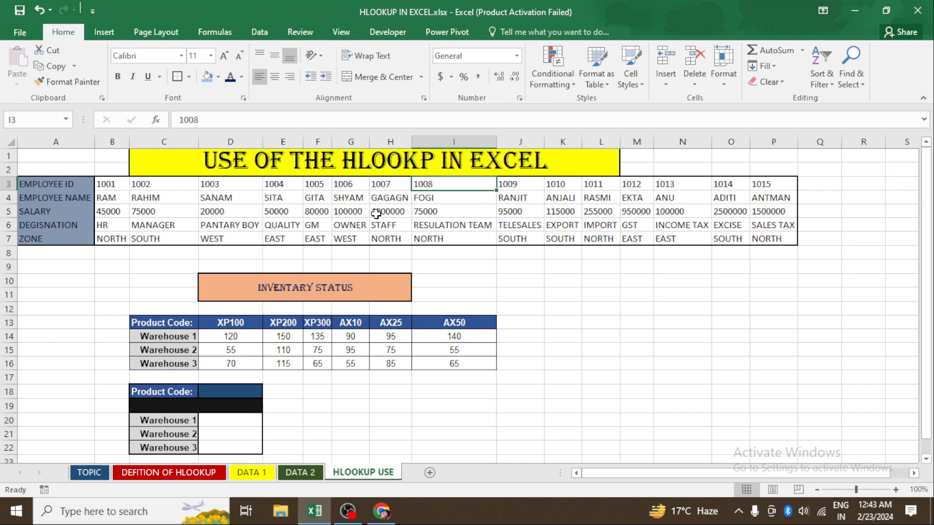
key("Right")
key("Right")
key("Right")
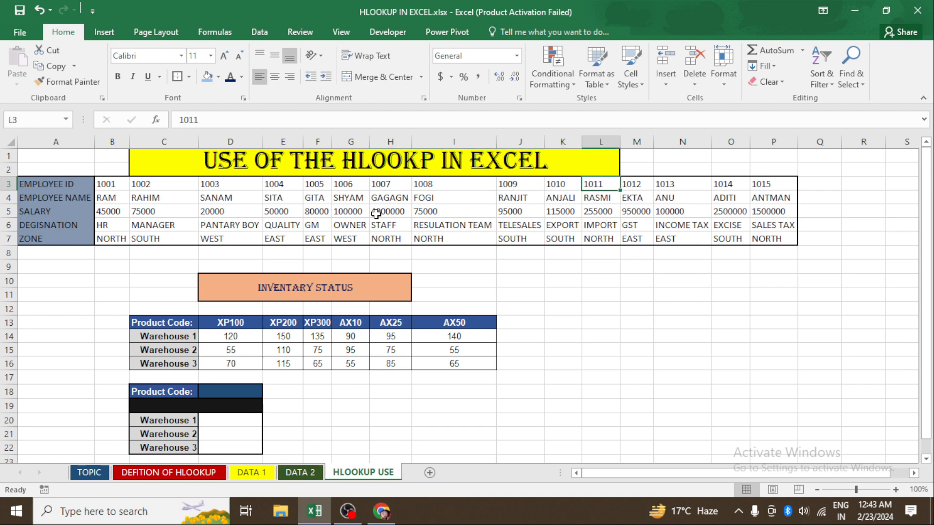
key("Down")
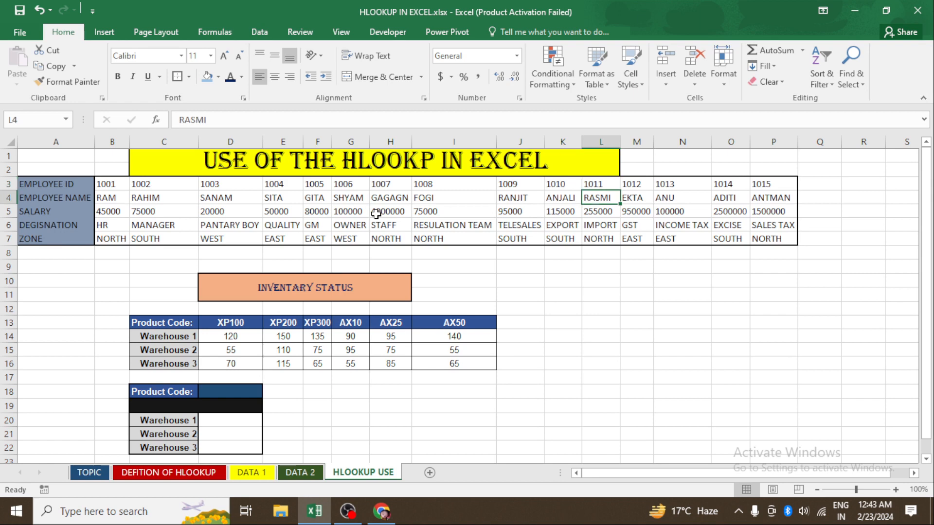
key("Down")
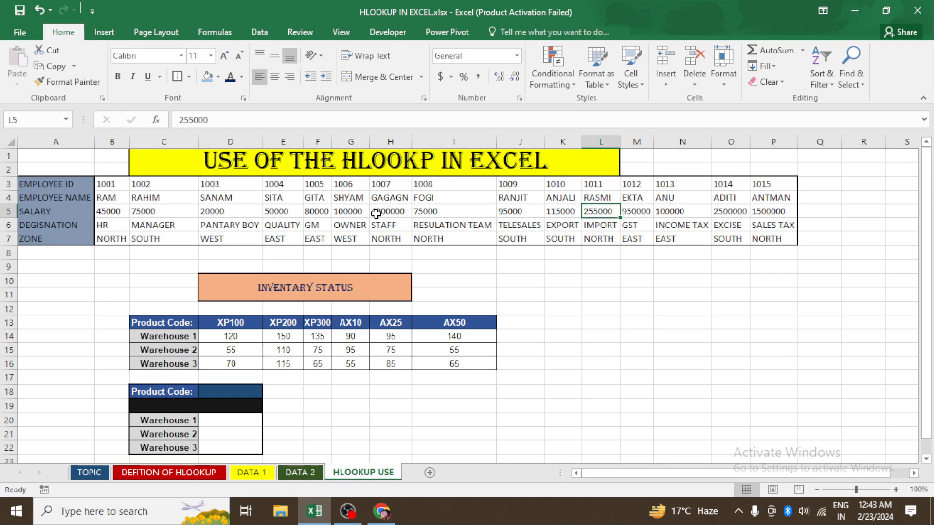
key("Down")
key("Left")
key("Left")
key("Left")
key("Left")
key("Left")
key("Left")
key("Left")
key("Left")
key("Left")
key("Left")
key("Left")
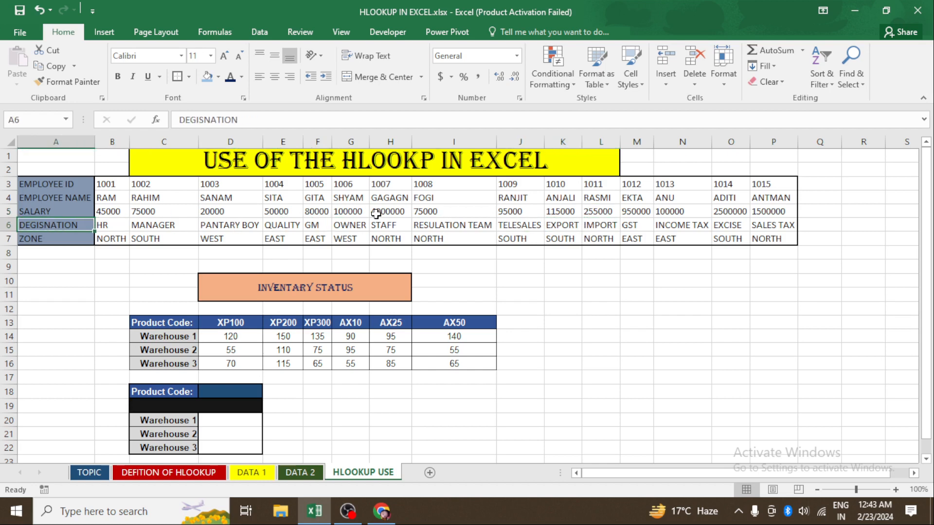
key("Right")
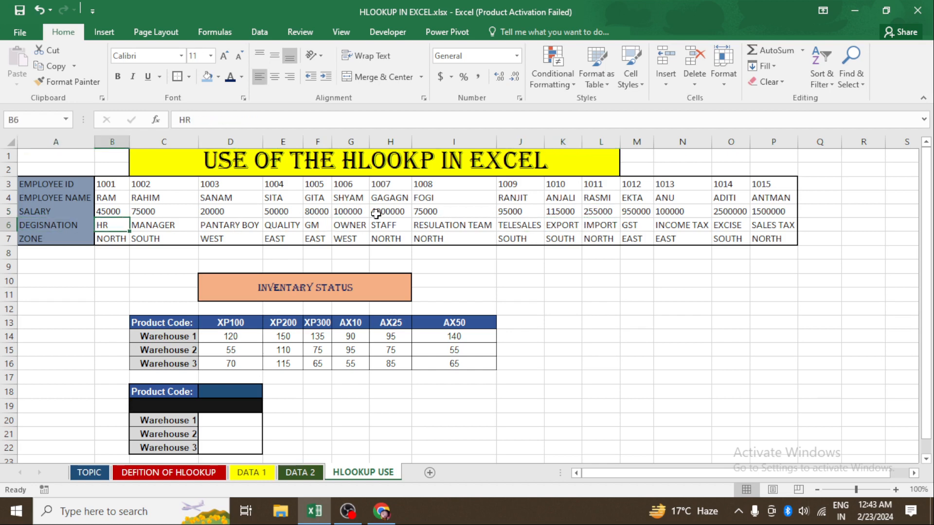
key("Right")
key("Right")
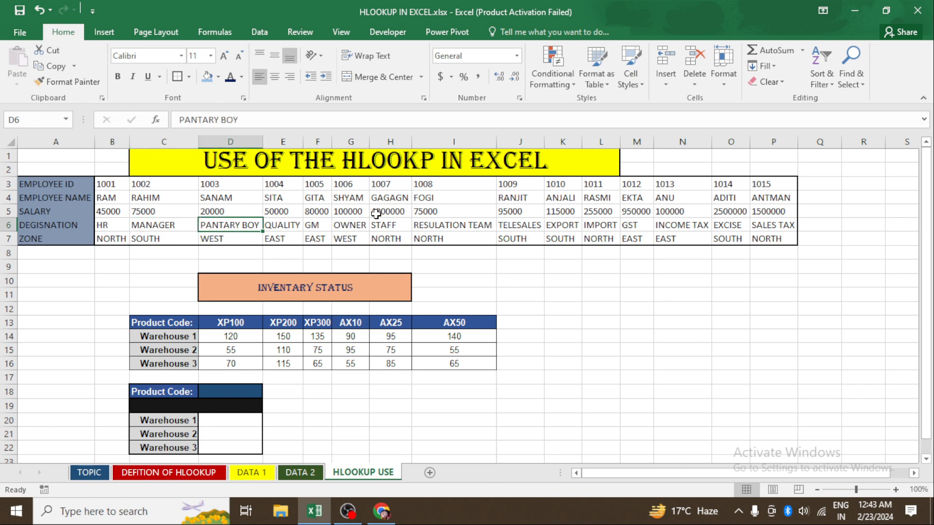
key("Right")
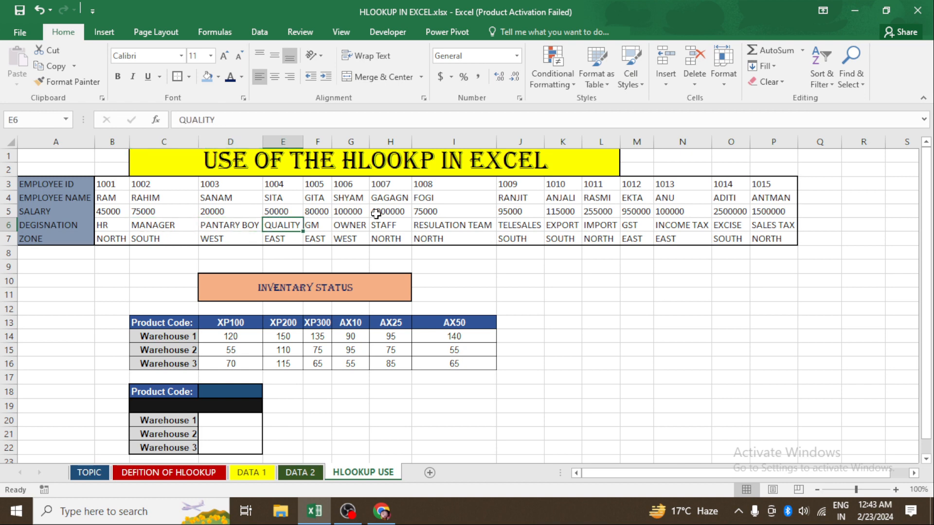
key("Right")
key("Right")
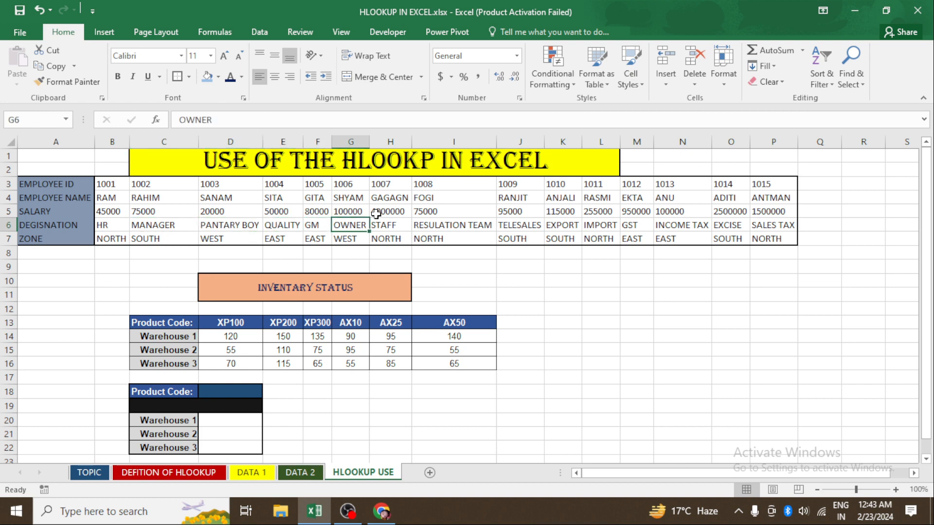
key("Right")
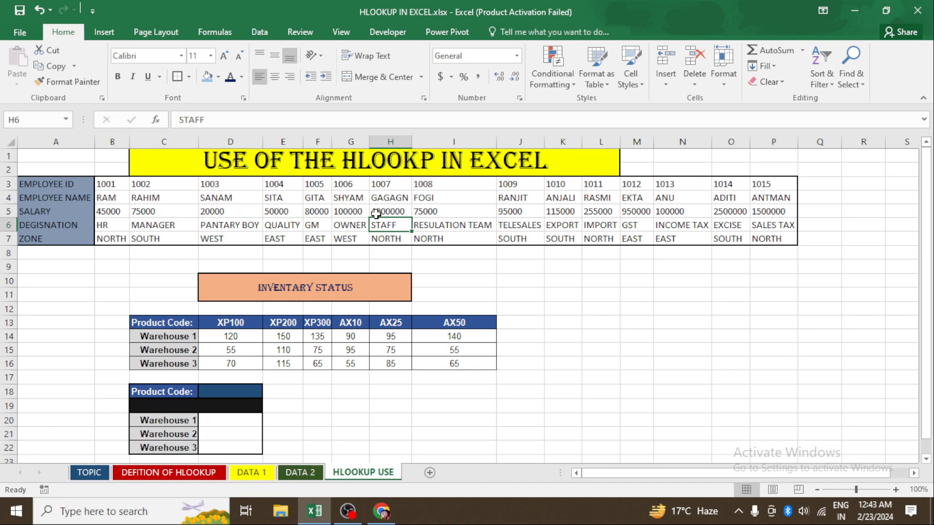
key("Right")
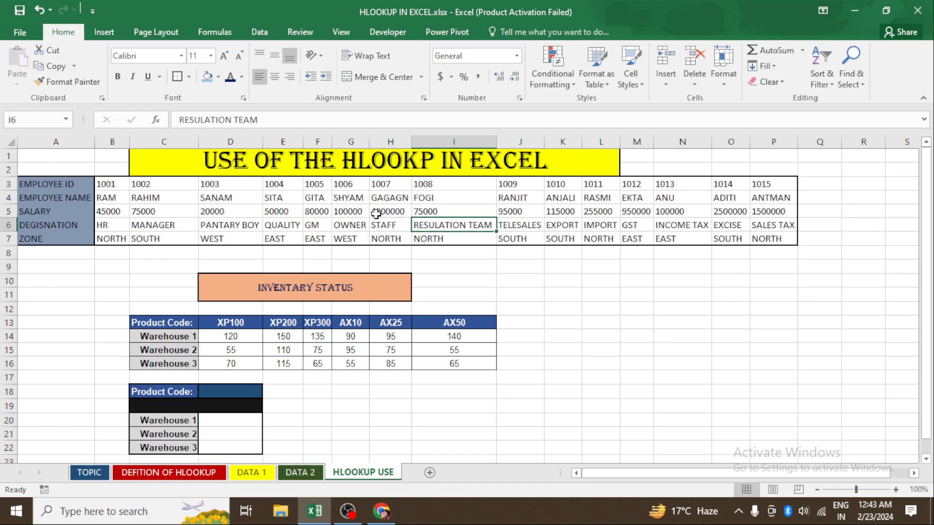
key("Right")
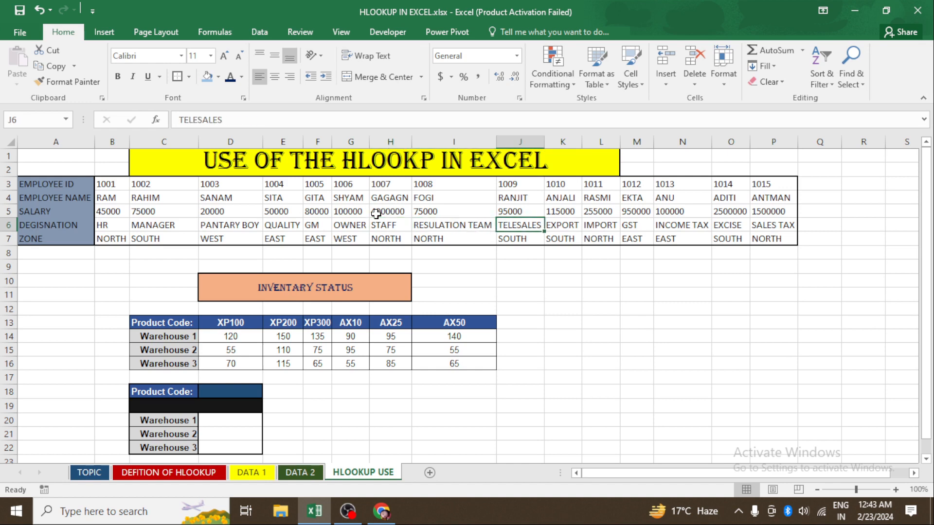
key("Right")
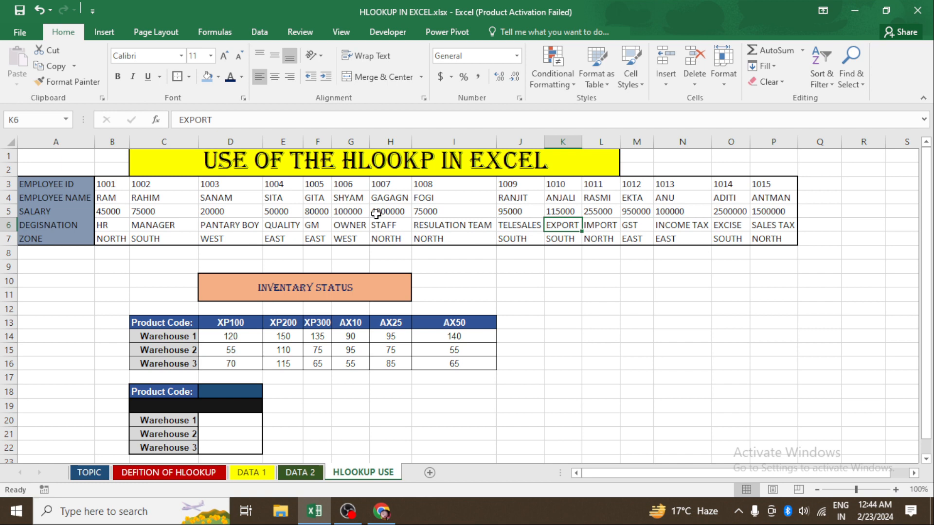
key("Right")
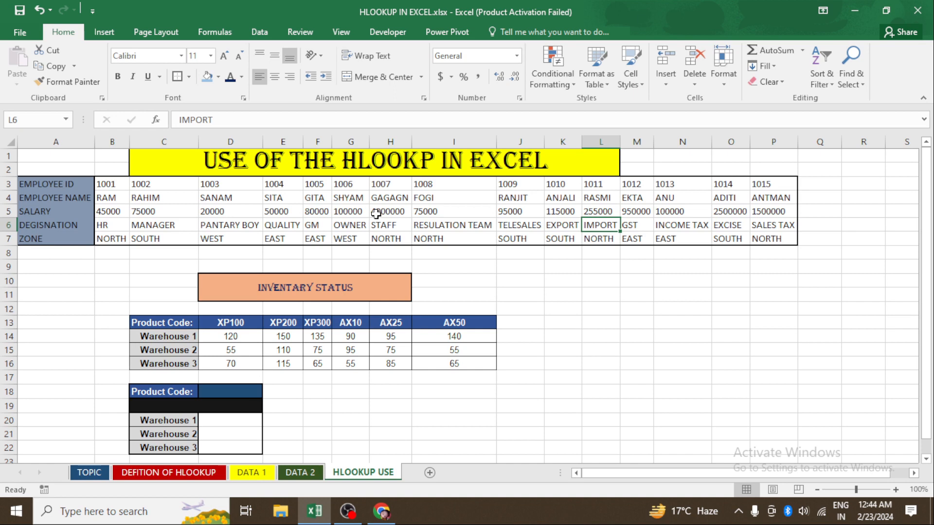
key("Right")
key("Right")
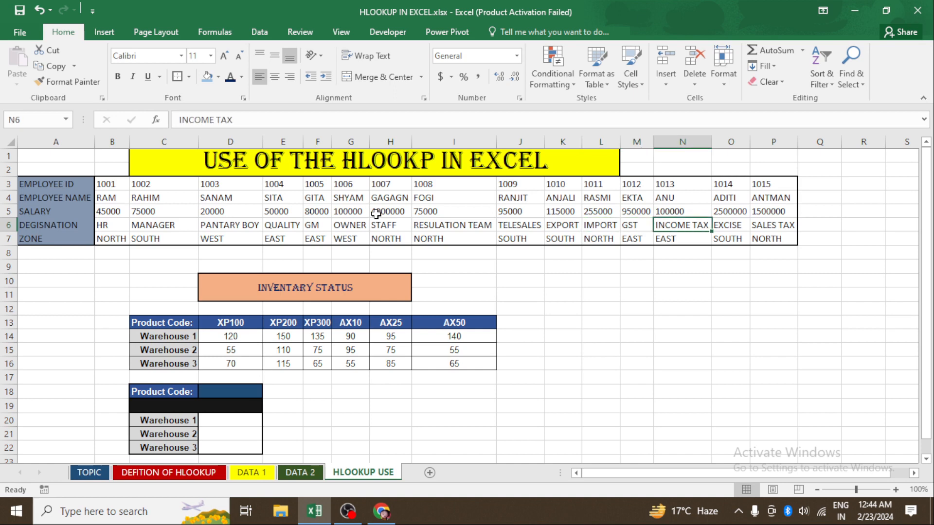
key("Right")
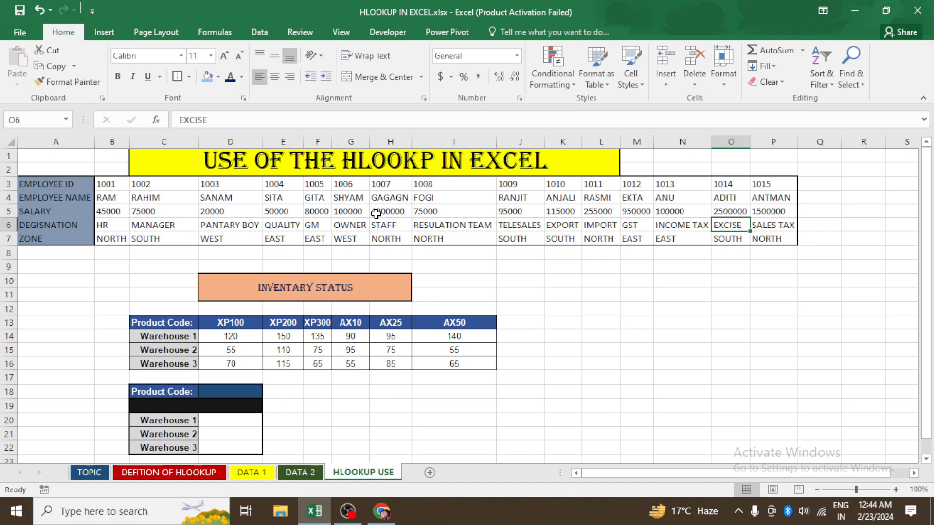
key("Right")
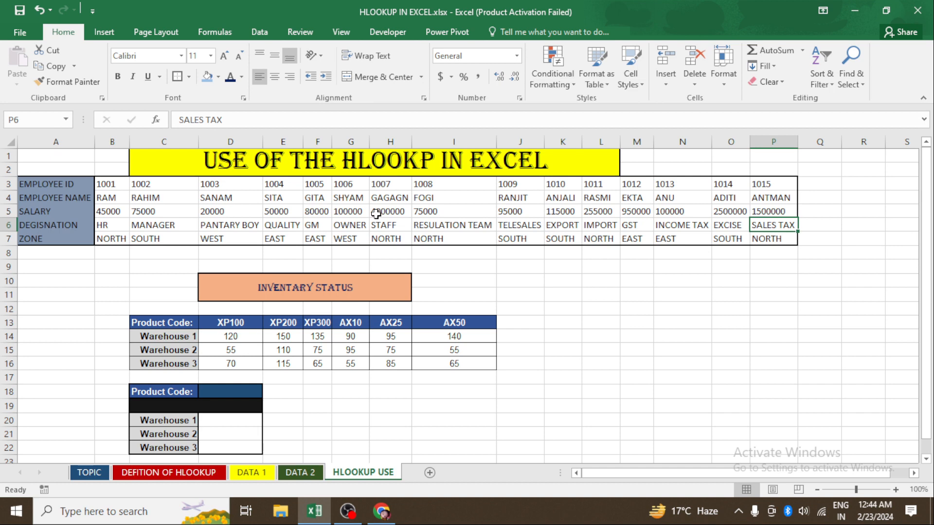
key("Down")
key("Down")
key("Left")
key("Left")
key("Left")
key("Left")
key("Left")
key("Left")
key("Left")
key("Left")
key("Left")
key("Left")
key("Left")
key("Left")
key("Left")
key("Left")
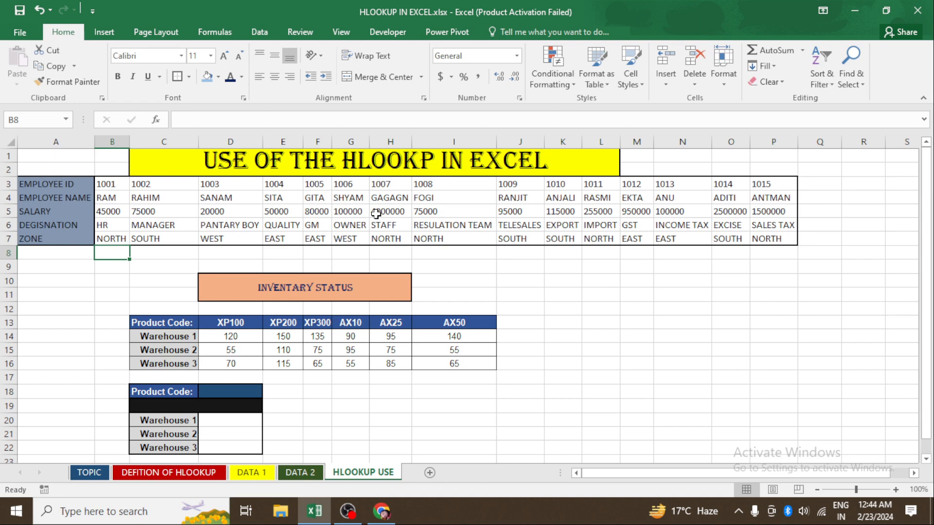
- Step through the INVENTARY STATUS product codes and warehouse quantities cell by cell
key("Down")
key("Down")
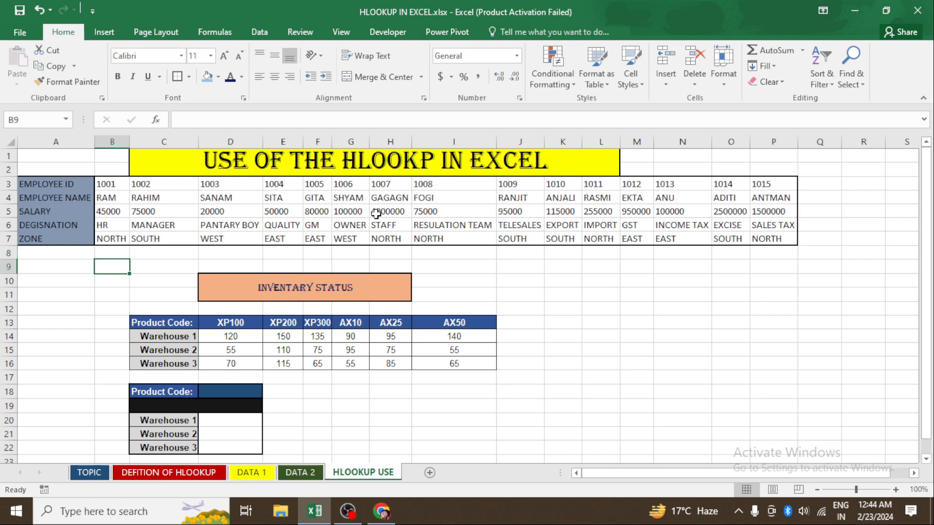
key("Right")
key("Right")
key("Right")
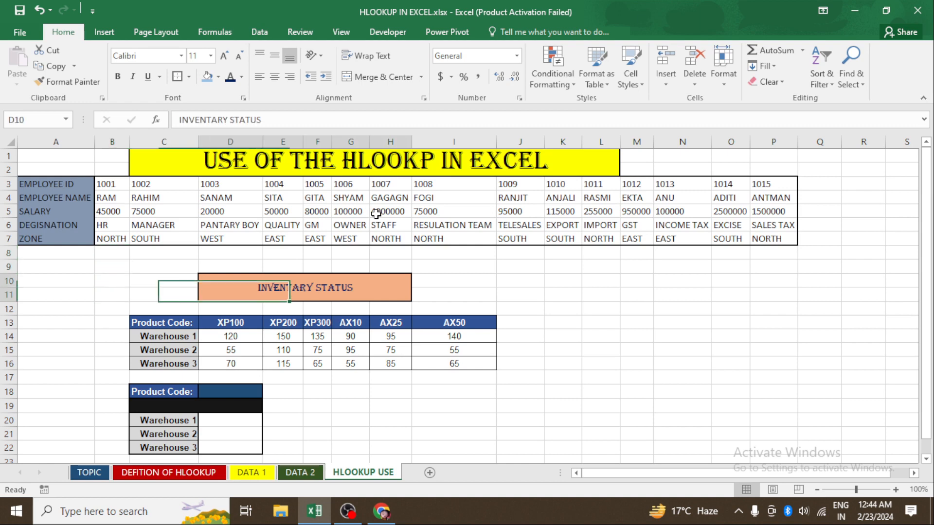
key("Left")
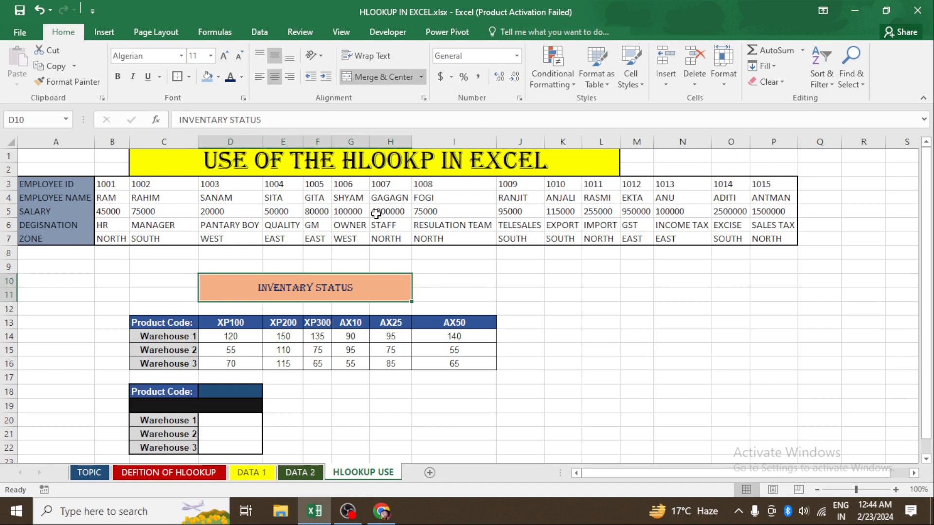
key("Down")
key("Right")
key("Right")
key("Right")
key("Right")
key("Down")
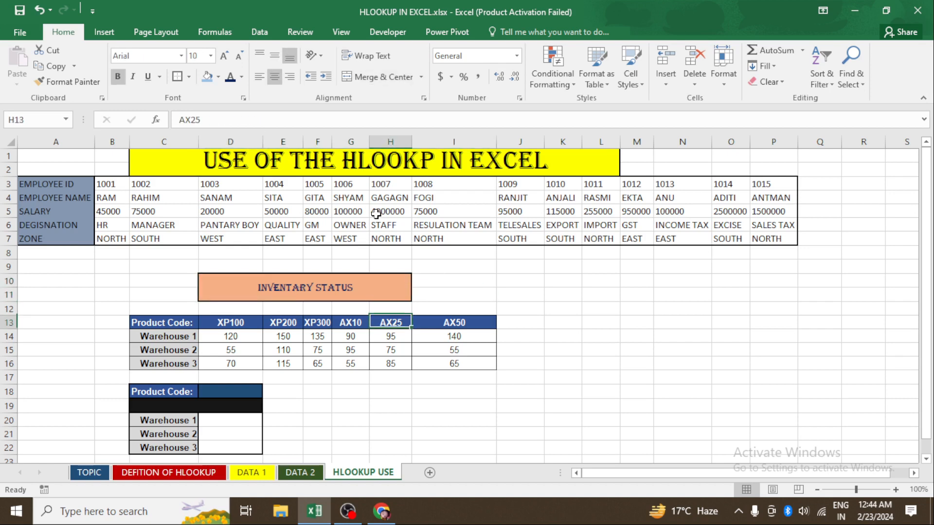
key("Left")
key("Left")
key("Left")
key("Left")
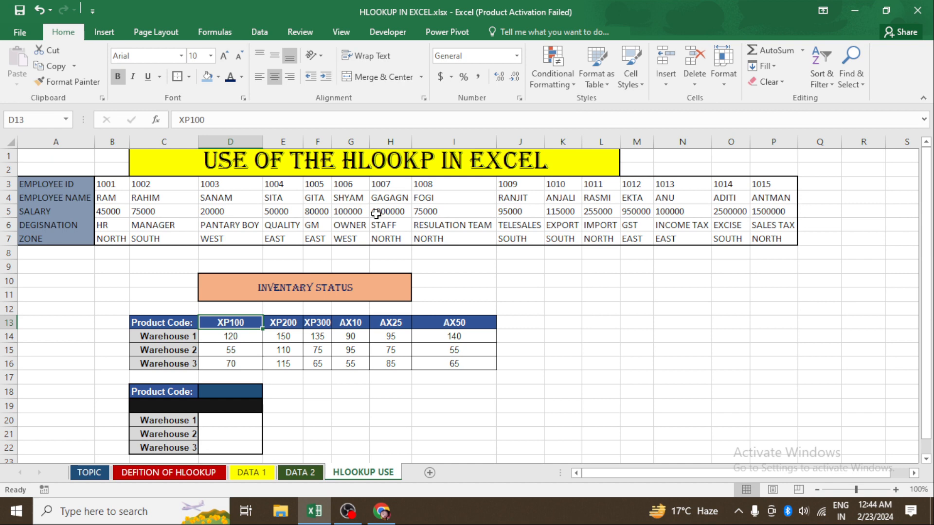
key("Right")
key("Right")
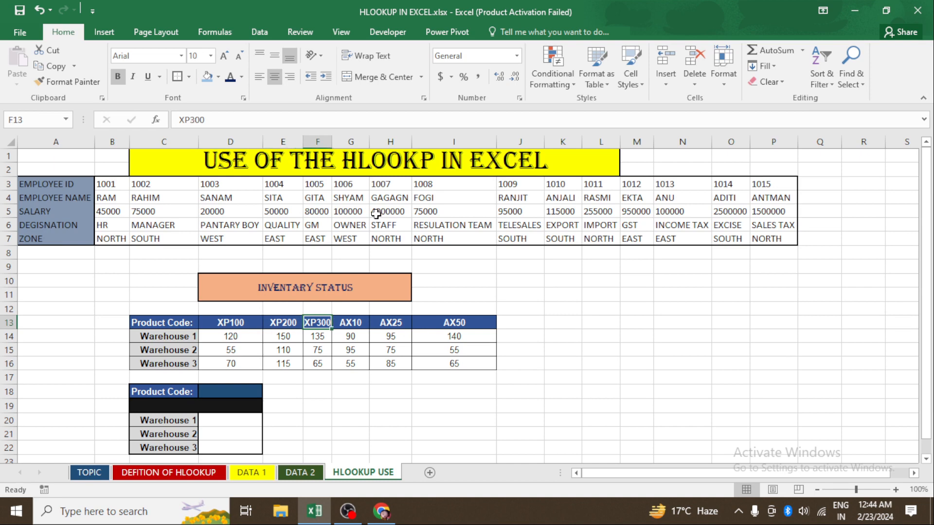
key("Right")
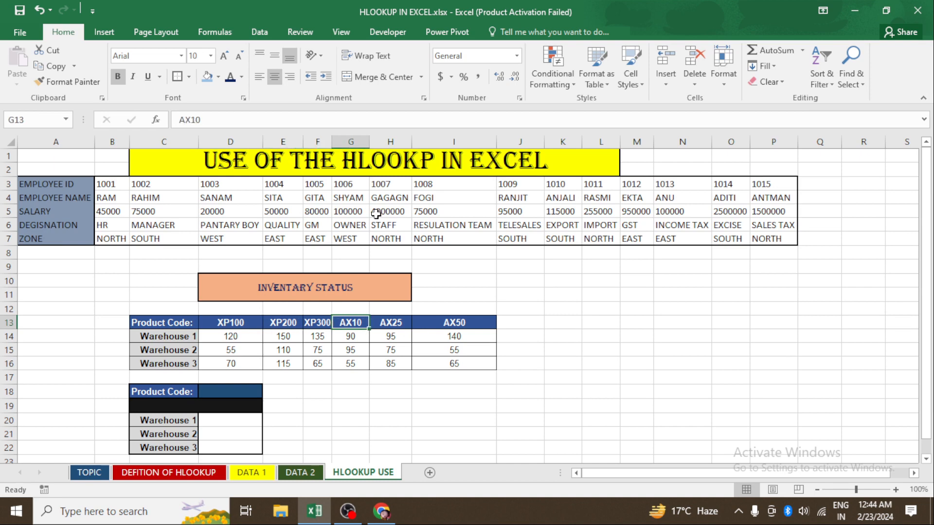
key("Right")
key("Right")
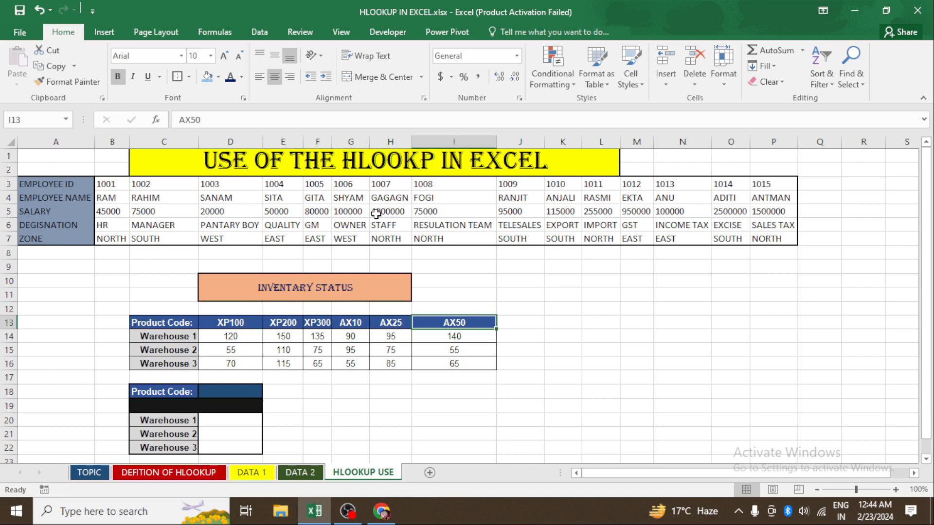
key("Down")
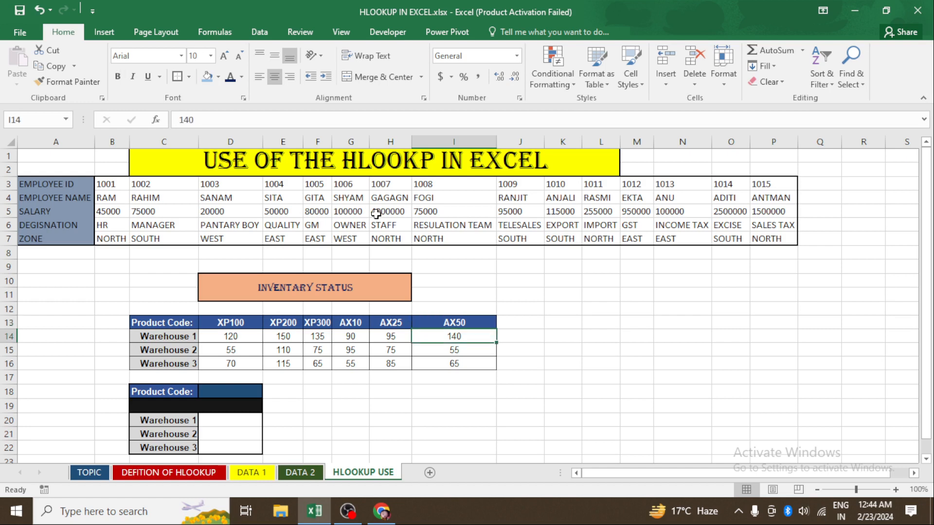
key("Down")
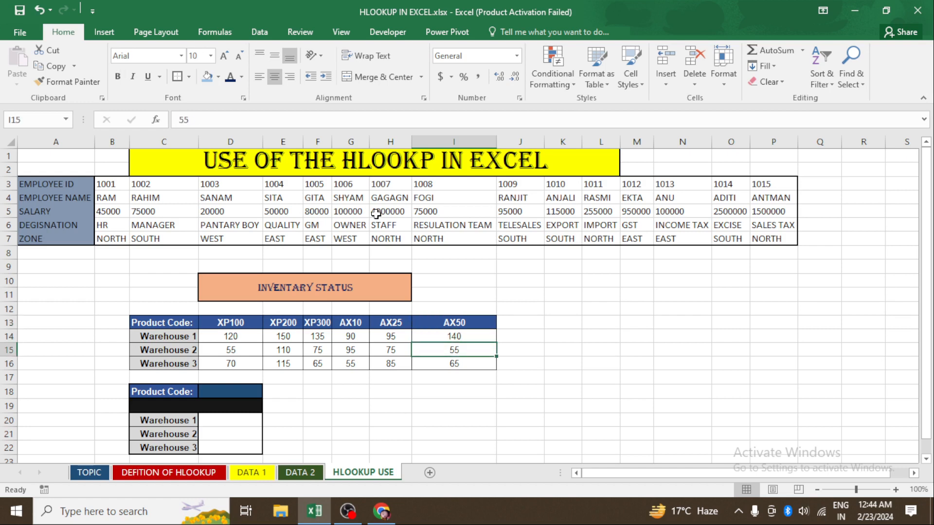
key("Left")
key("Left")
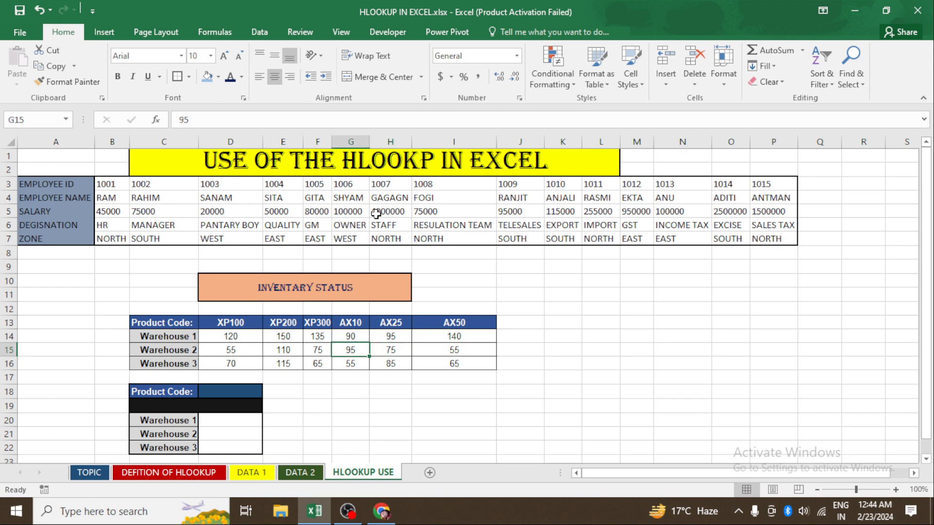
key("Left")
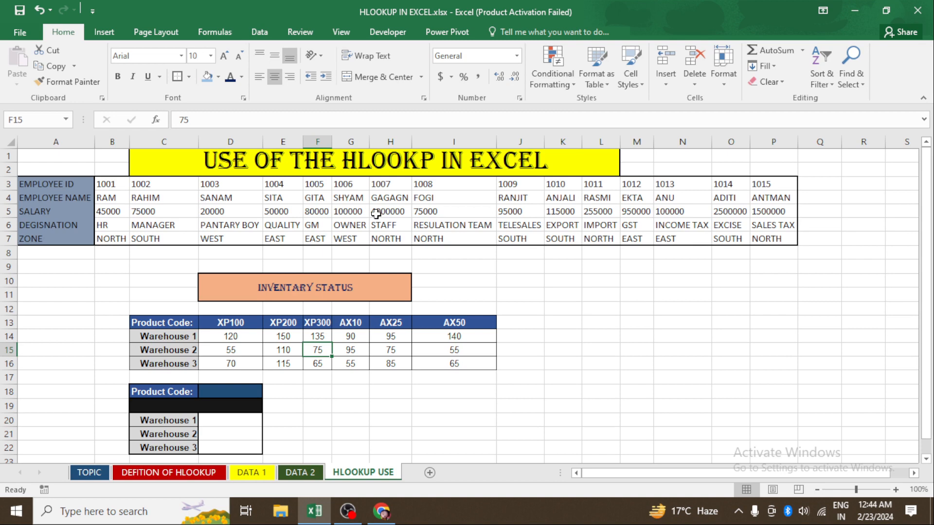
- Move cell by cell through the inventory quantities and the empty Product Code lookup box below
key("Left")
key("Down")
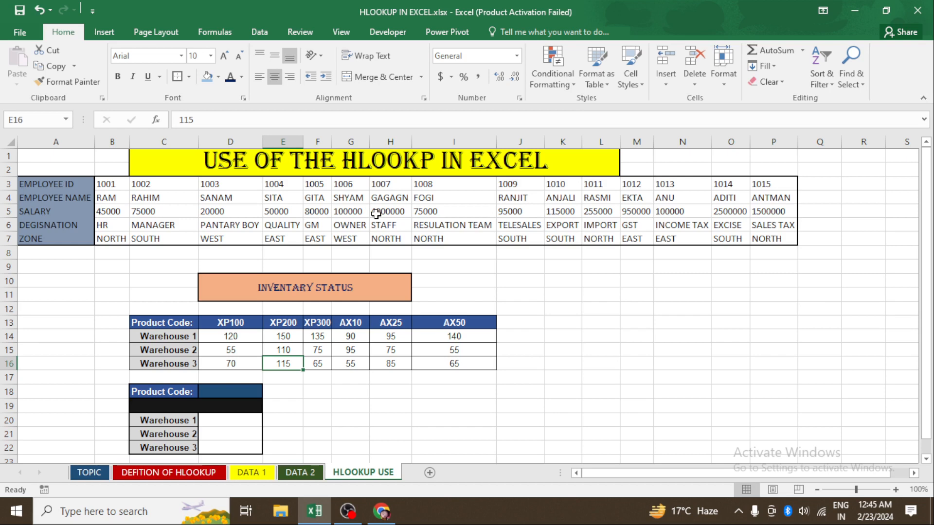
key("Down")
key("Down")
key("Down")
key("Left")
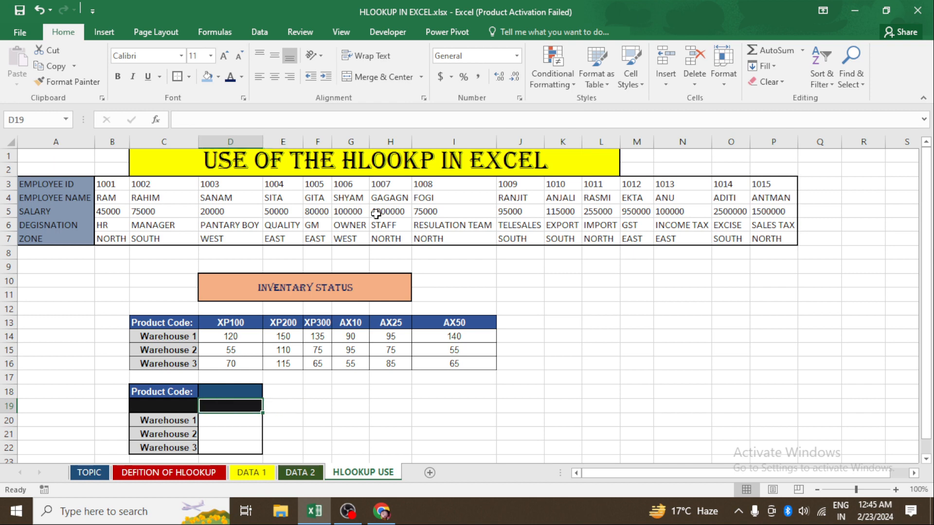
key("Down")
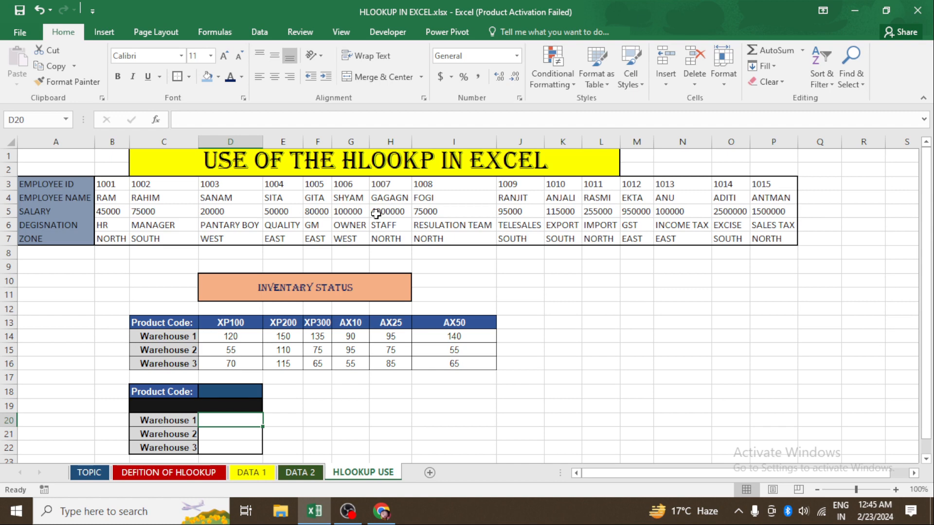
key("Down")
key("Up")
key("Up")
key("Up")
key("Down")
key("Down")
key("Right")
key("Right")
key("Right")
key("Right")
key("Right")
key("Right")
key("Right")
key("Right")
key("Right")
key("Right")
key("Right")
key("Right")
key("Right")
key("Right")
key("Right")
key("Up")
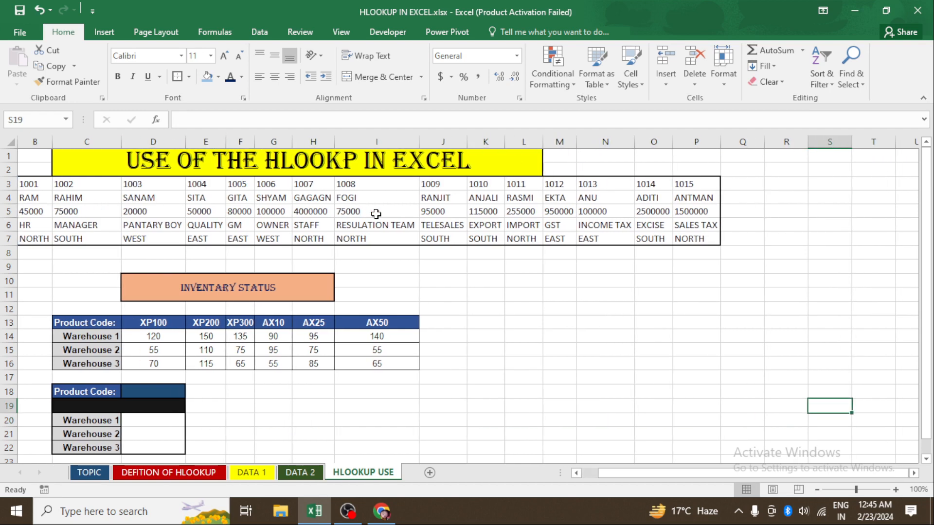
key("Left")
key("Left")
key("Left")
key("Left")
key("Left")
key("Left")
key("Left")
key("Left")
key("Left")
key("Left")
key("Left")
key("Left")
key("Left")
key("Left")
key("Left")
key("Left")
key("Left")
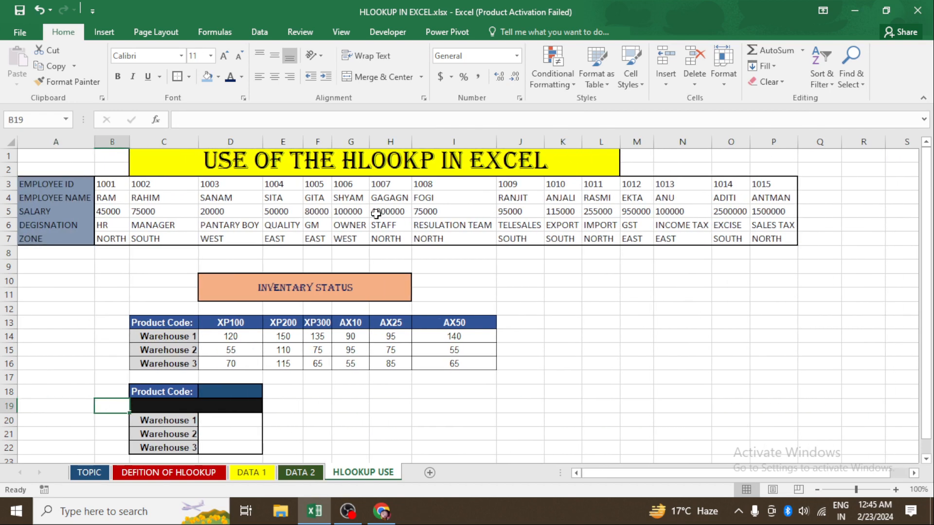
key("Right")
key("Right")
key("Right")
key("Right")
key("Right")
key("Up")
key("Up")
key("Up")
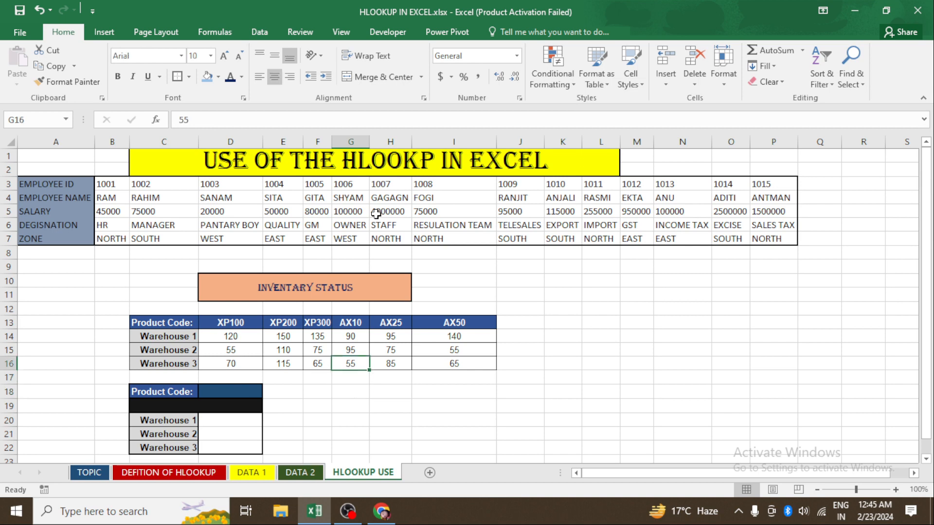
key("Up")
key("Up")
key("Up")
key("Up")
key("Left")
key("Left")
key("Left")
key("Left")
key("Left")
key("Left")
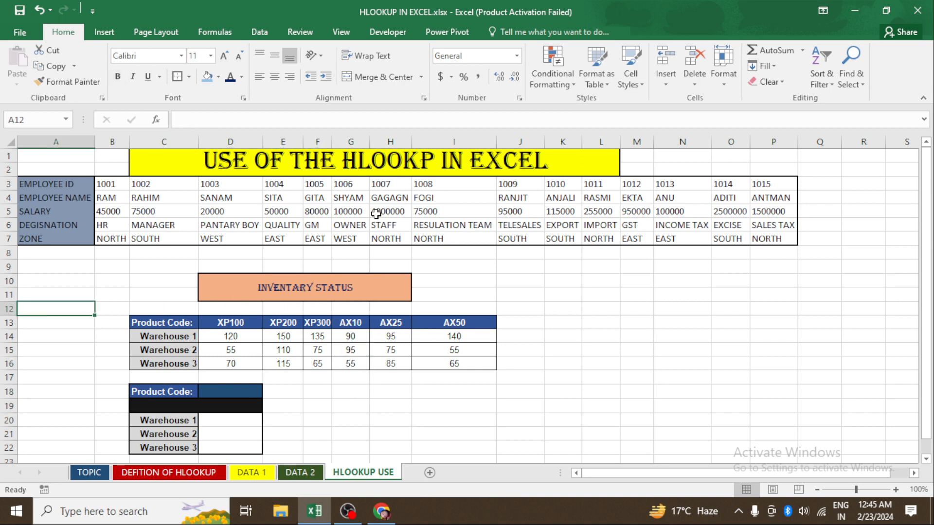
key("Up")
key("Up")
key("Up")
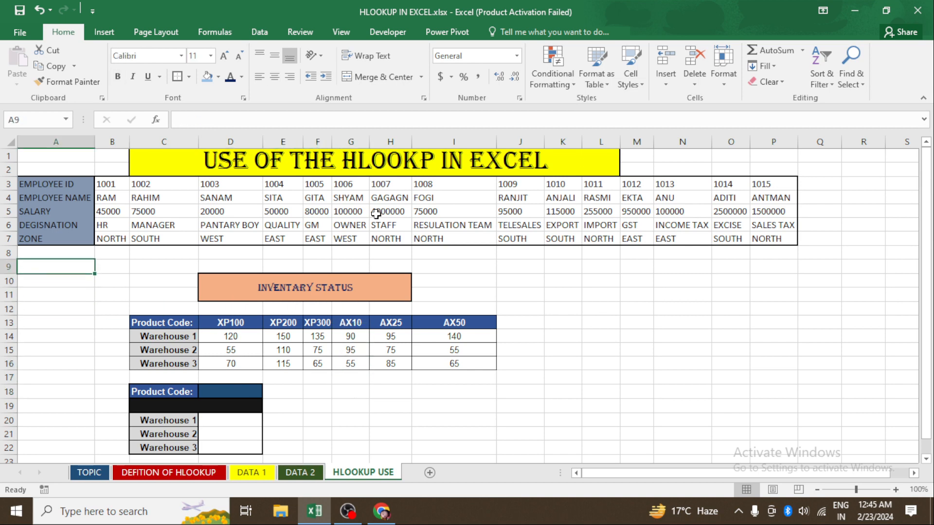
- Copy the employee table's row labels A3:A7 to K9:K13 and autofit column K's width
left_click_drag(41, 184, 56, 238)
key("ctrl+c")
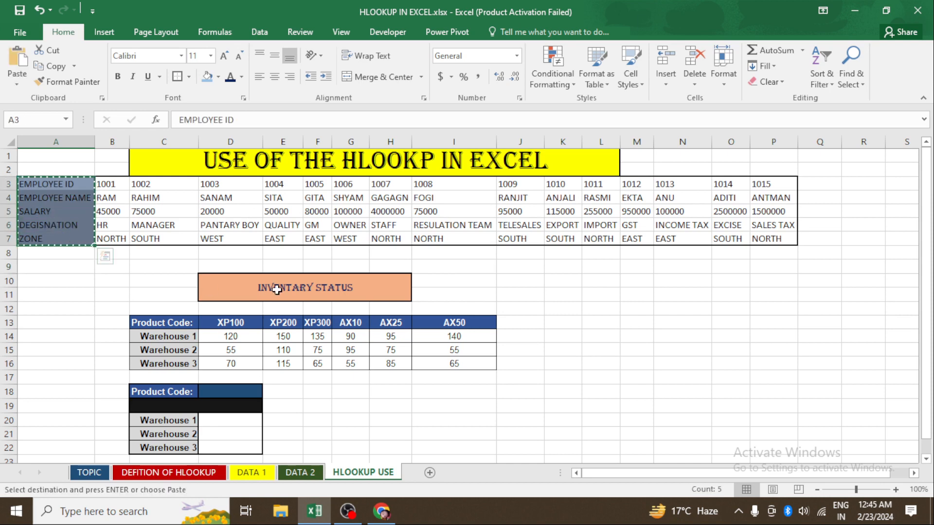
left_click(559, 266)
key("ctrl+v")
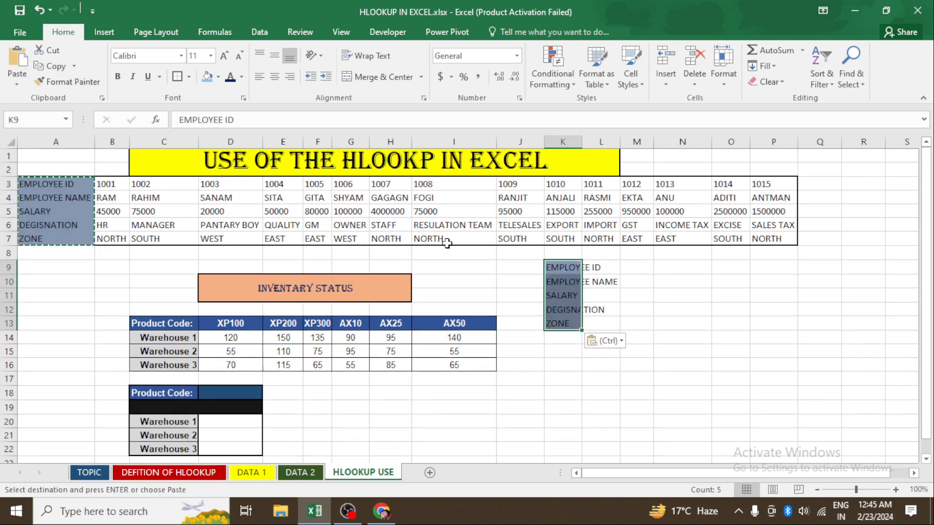
key("alt")
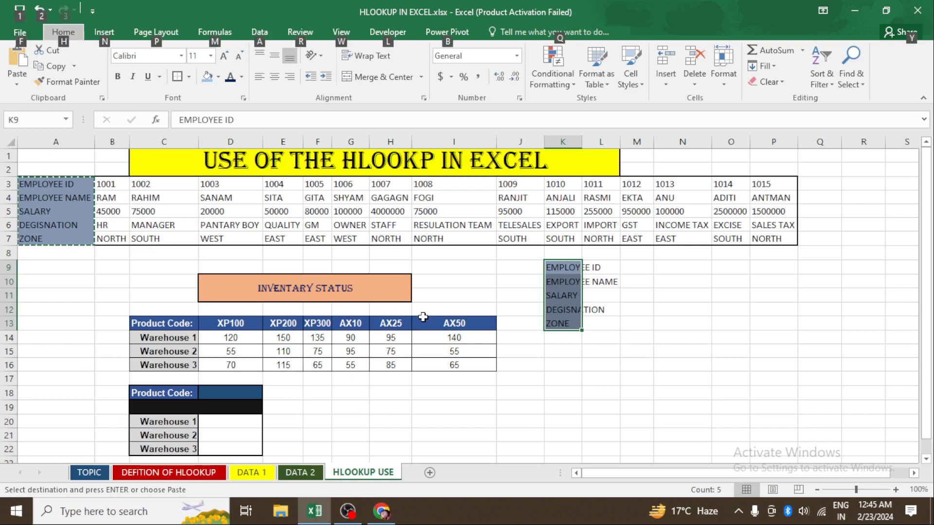
key("h")
key("o")
key("i")
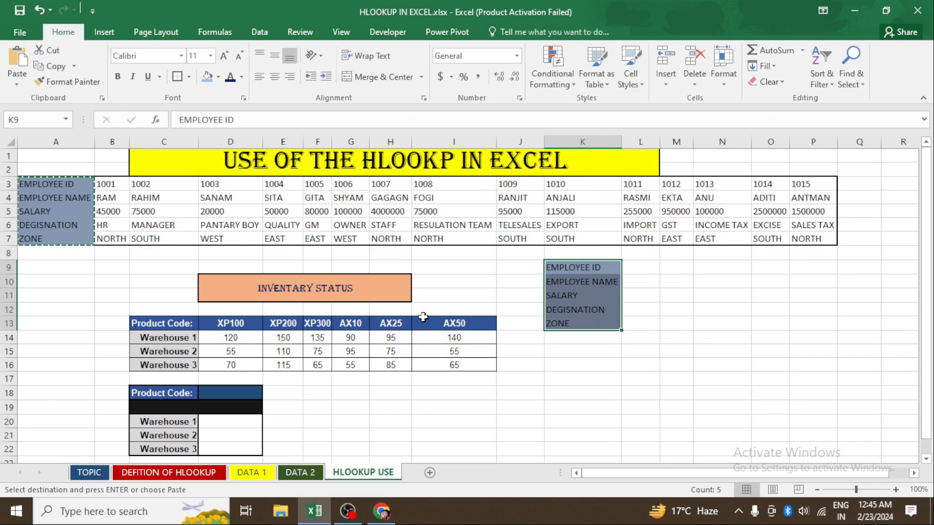
key("Escape")
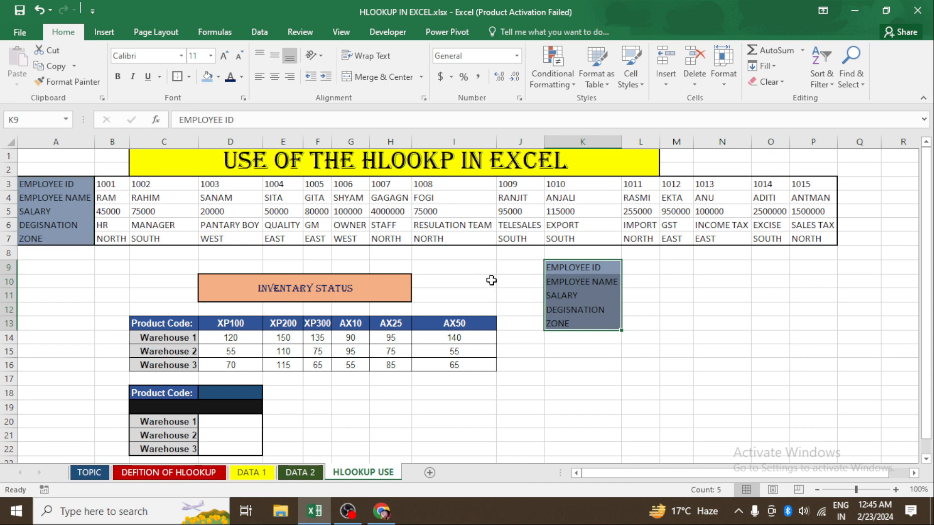
- Enter employee ID 1001 in L9 beside the EMPLOYEE ID label
left_click(649, 269)
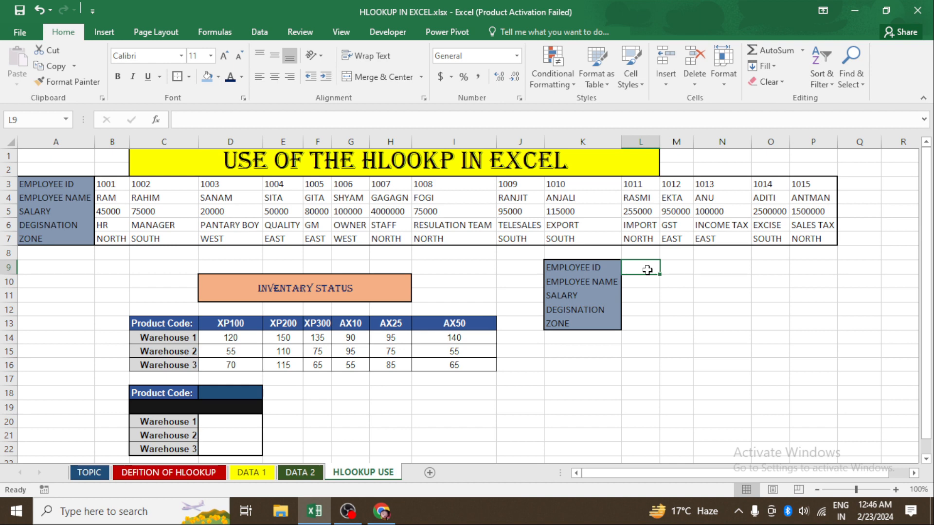
type("1001")
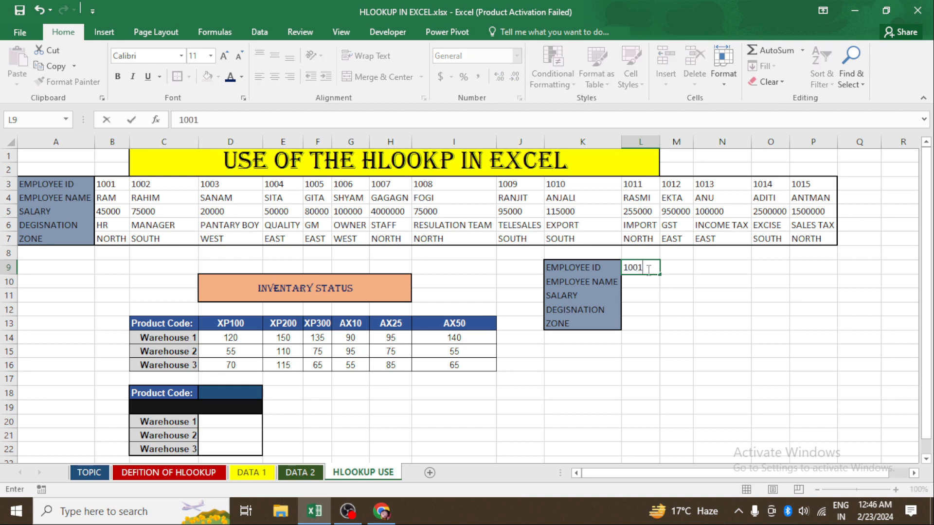
key("Return")
left_click(647, 269)
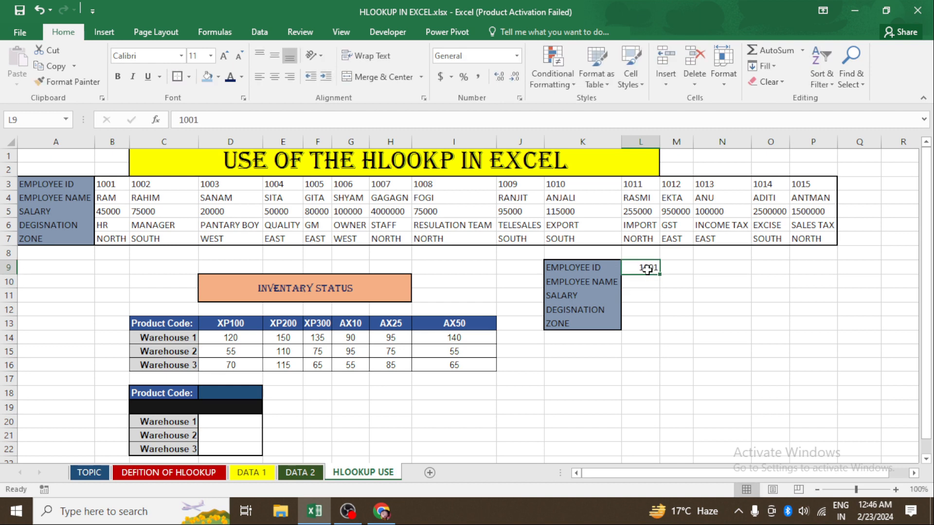
left_click(633, 285)
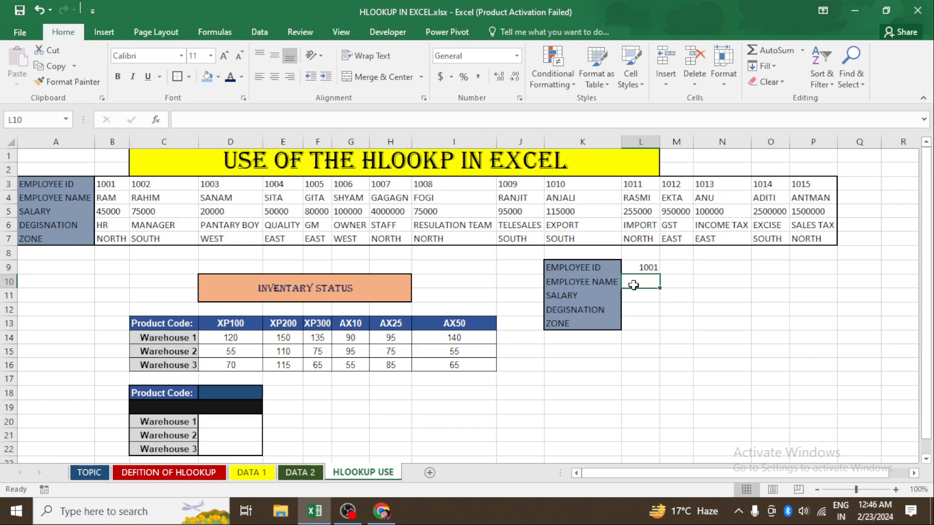
key("Up")
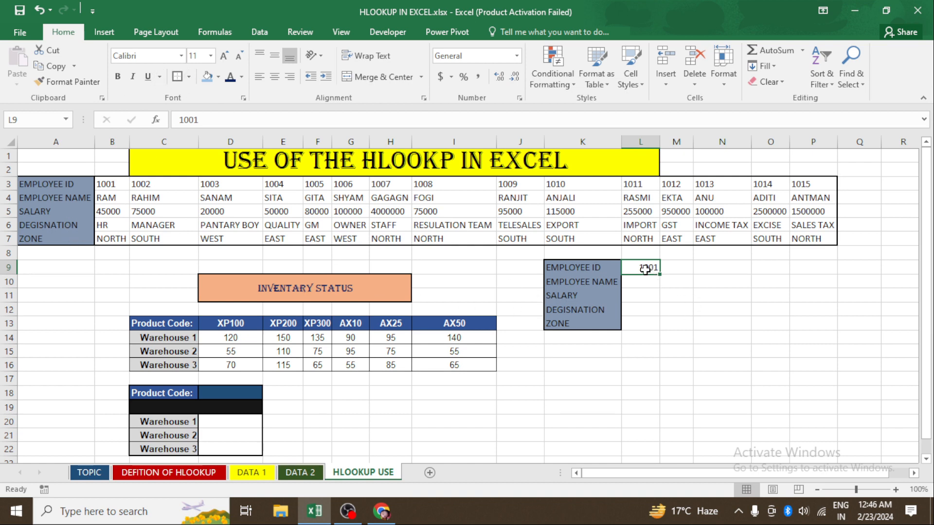
- Apply all borders to the value cells L9:L13 next to the copied labels
left_click_drag(645, 269, 650, 323)
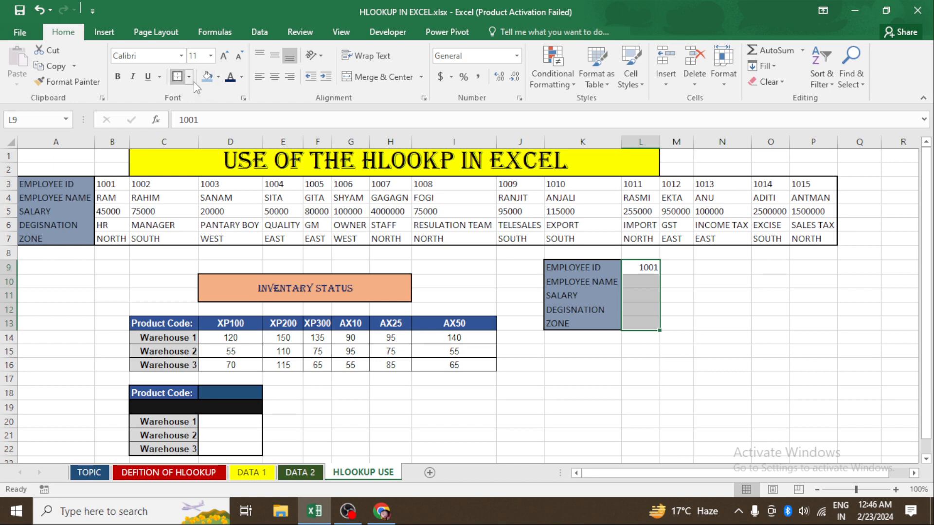
left_click(639, 300)
left_click(641, 283)
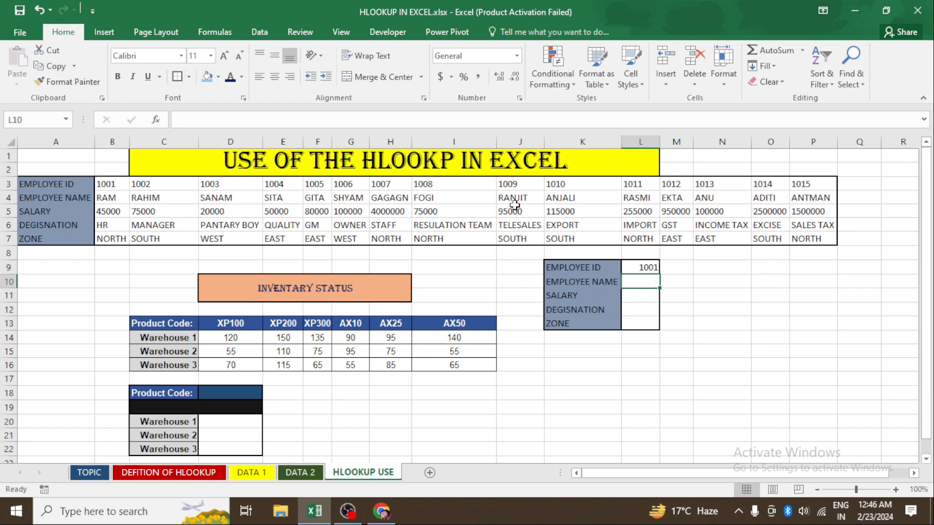
left_click(641, 296)
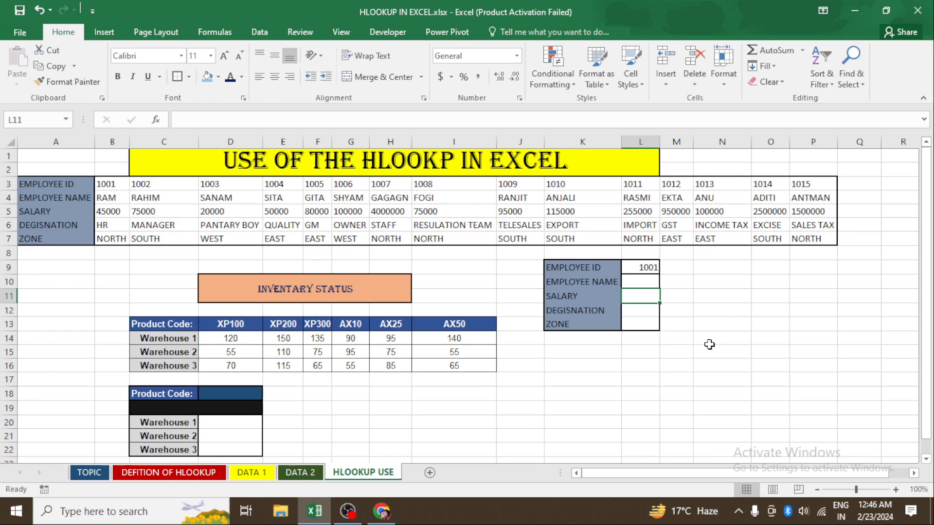
left_click(644, 312)
left_click(178, 77)
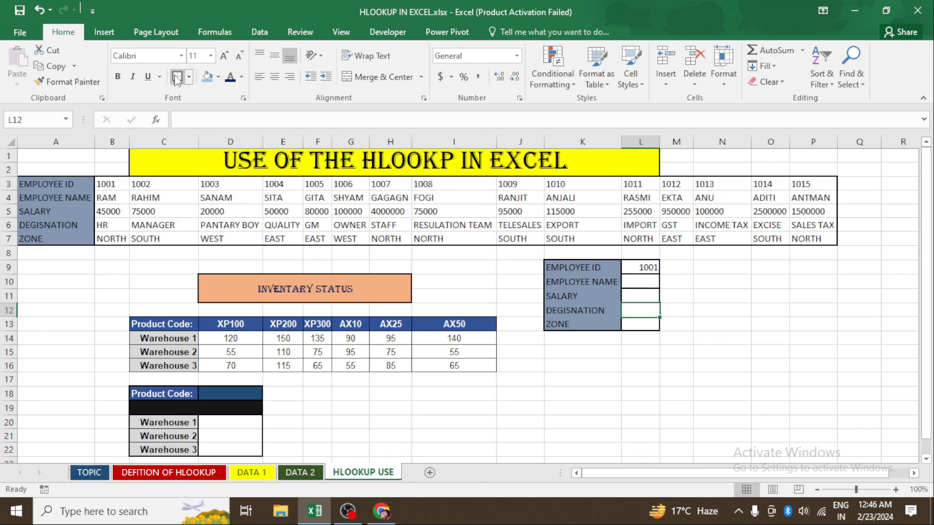
left_click(614, 410)
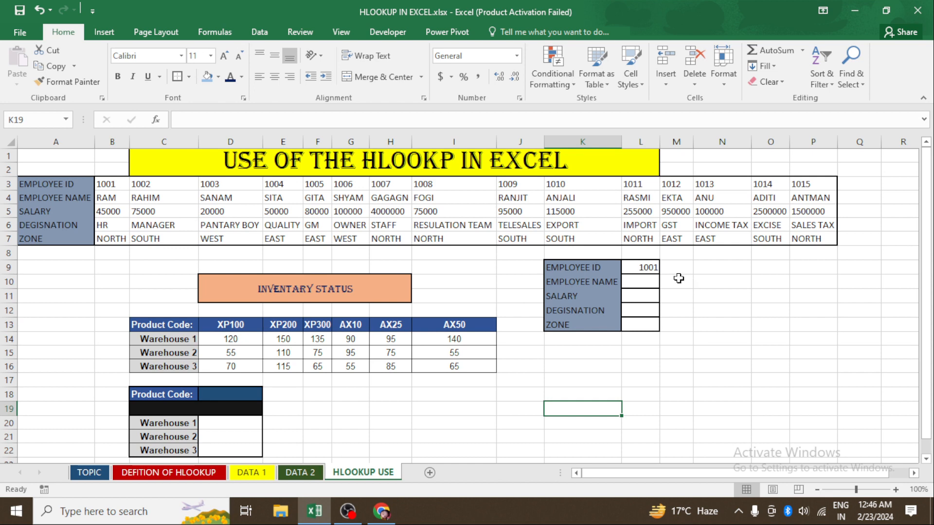
- Enter =HLOOKUP(L9,B3:P7,2,0) in L10 to return the employee name for the ID
left_click(640, 282)
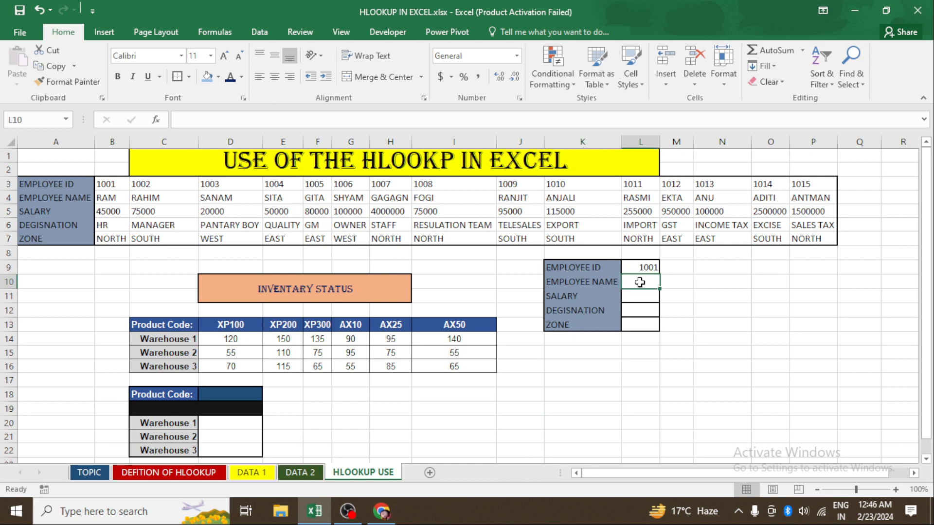
type("=")
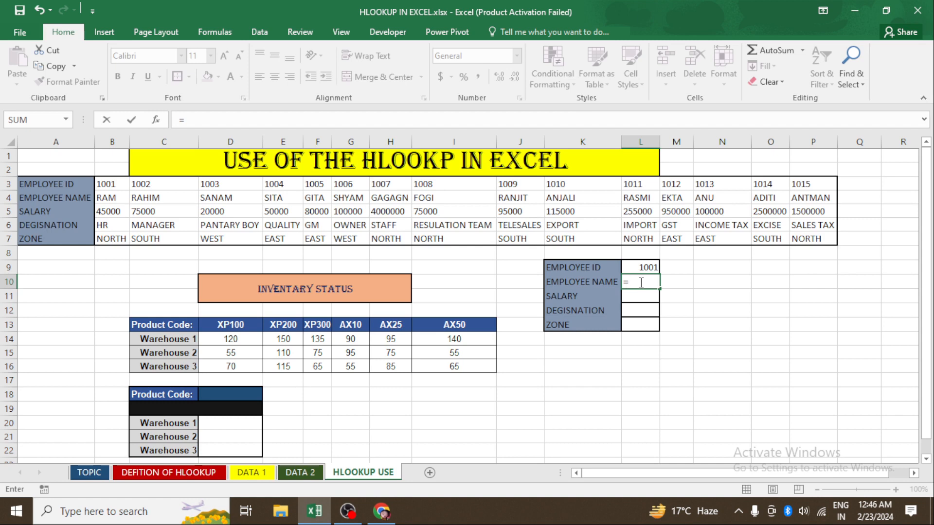
type("HL")
key("Tab")
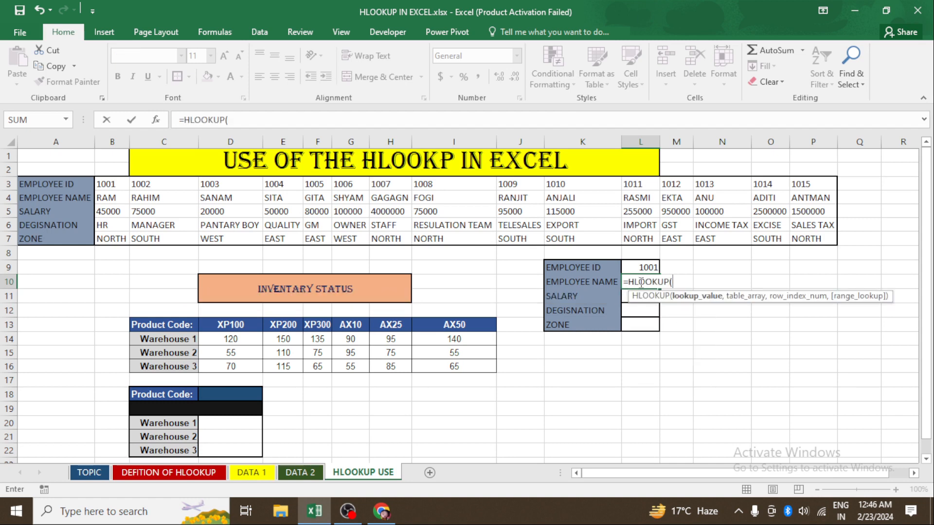
key("Up")
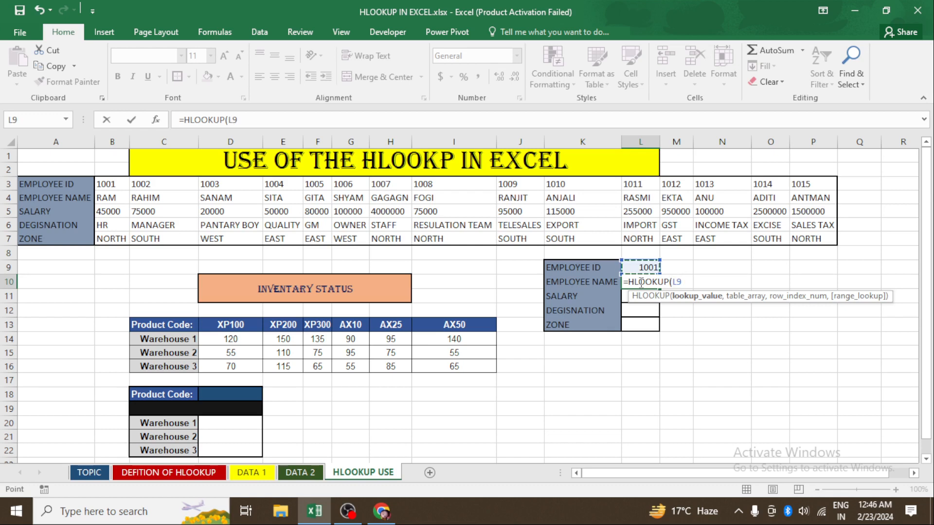
type(",")
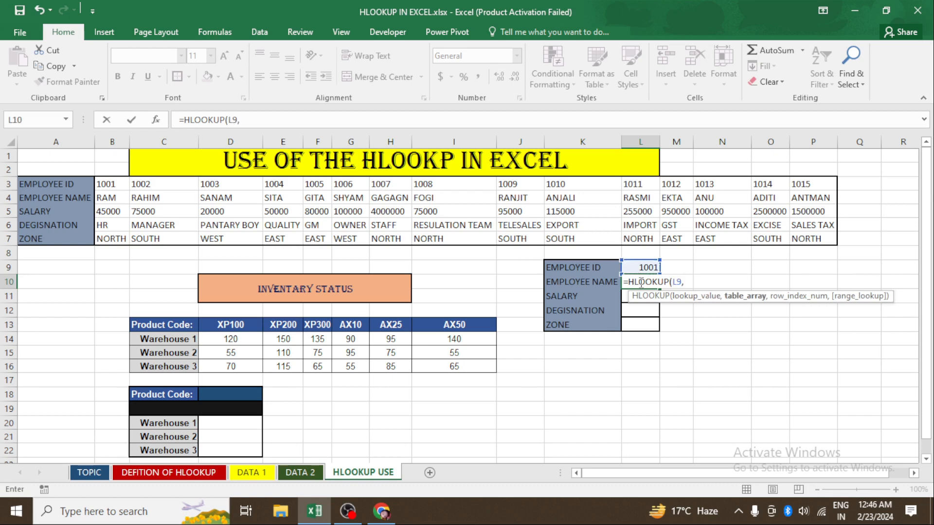
left_click_drag(111, 187, 821, 242)
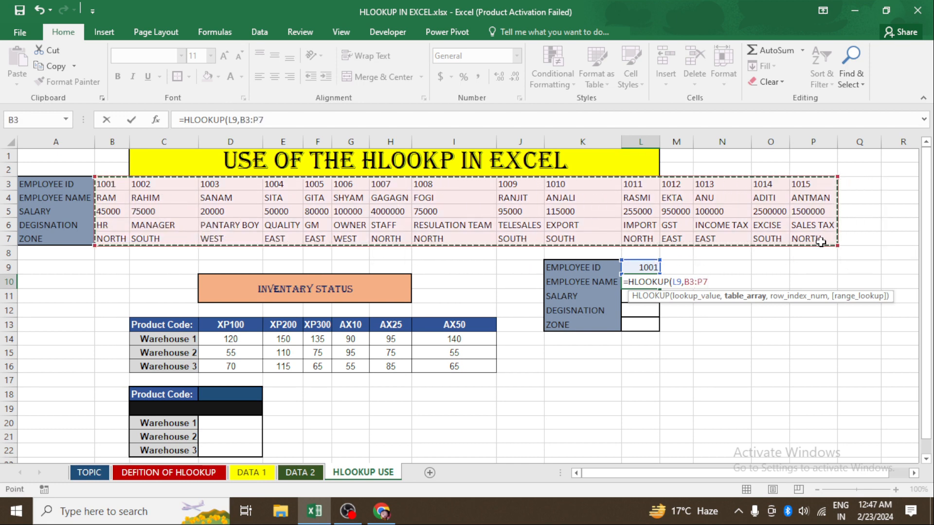
type(",")
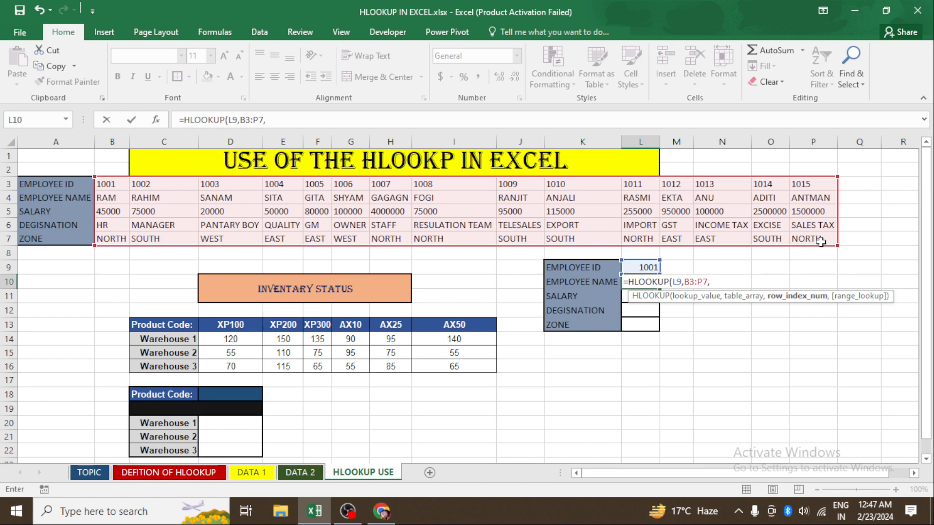
type("2,0")
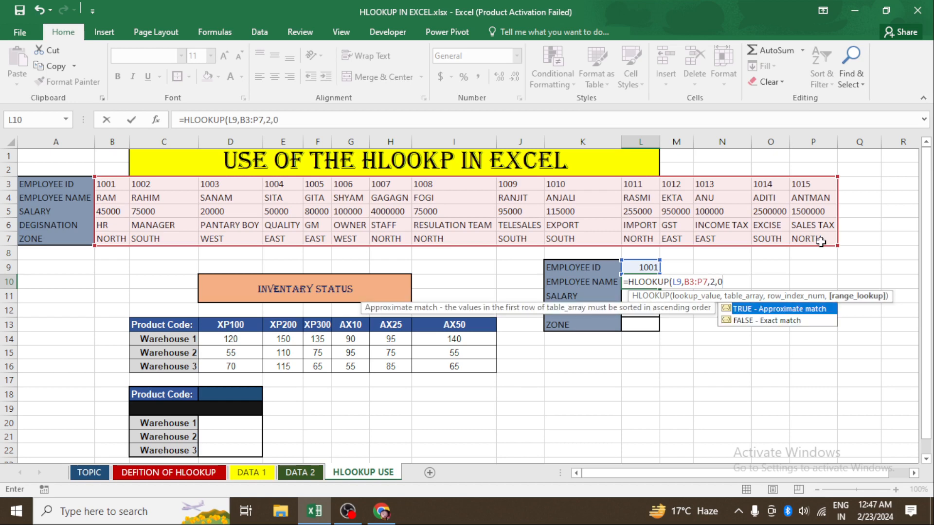
type(")")
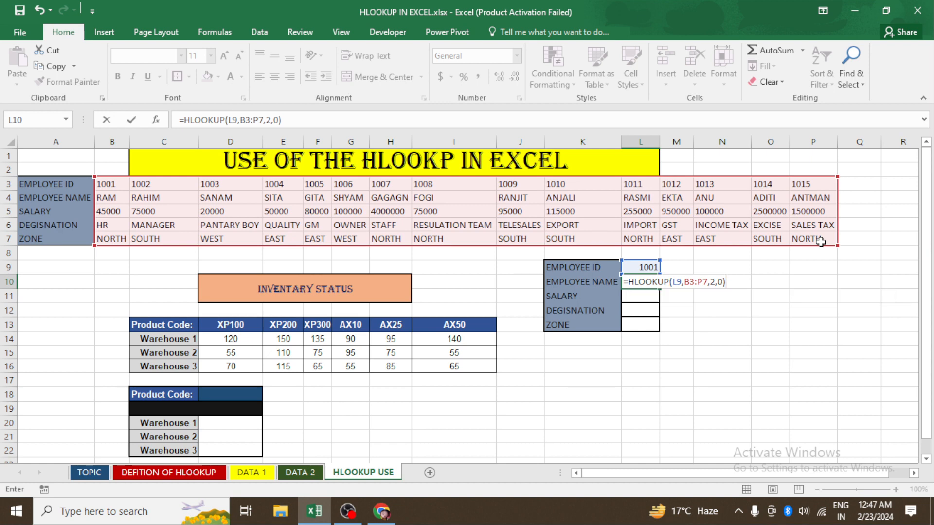
key("Return")
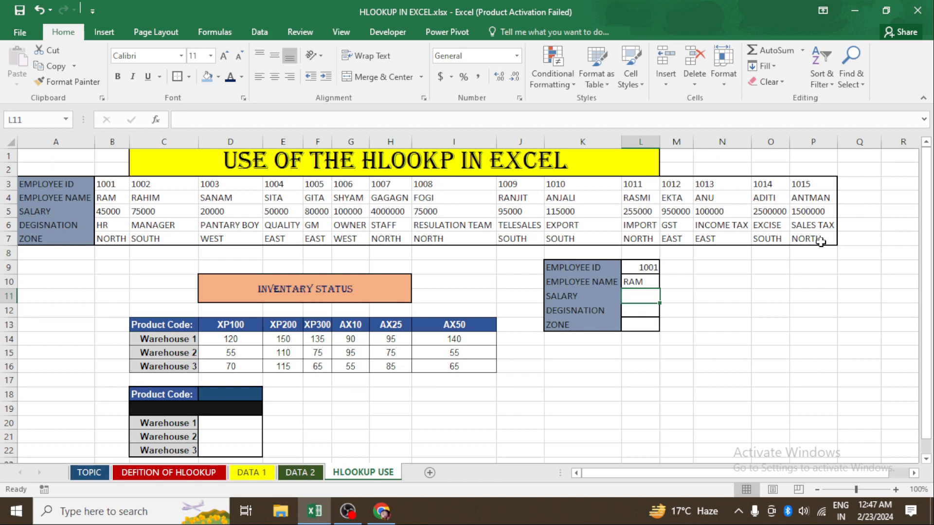
- Enter =HLOOKUP(L9,B3:P7,3,0) in L11 to return the salary for the entered ID
type("=")
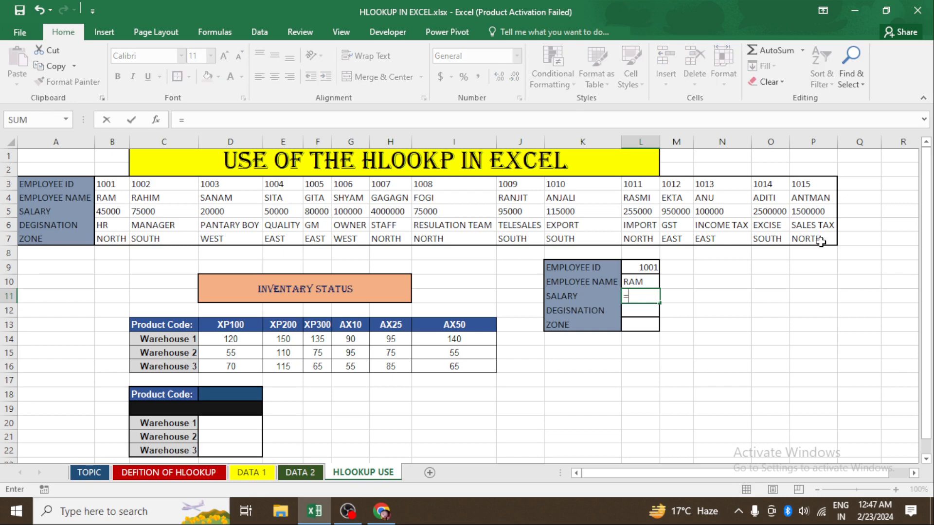
type("H")
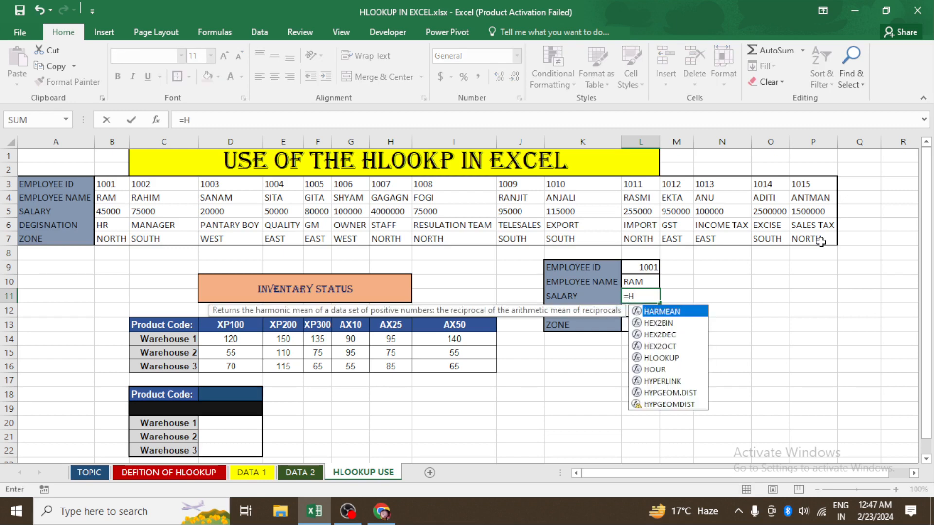
type("L")
key("Tab")
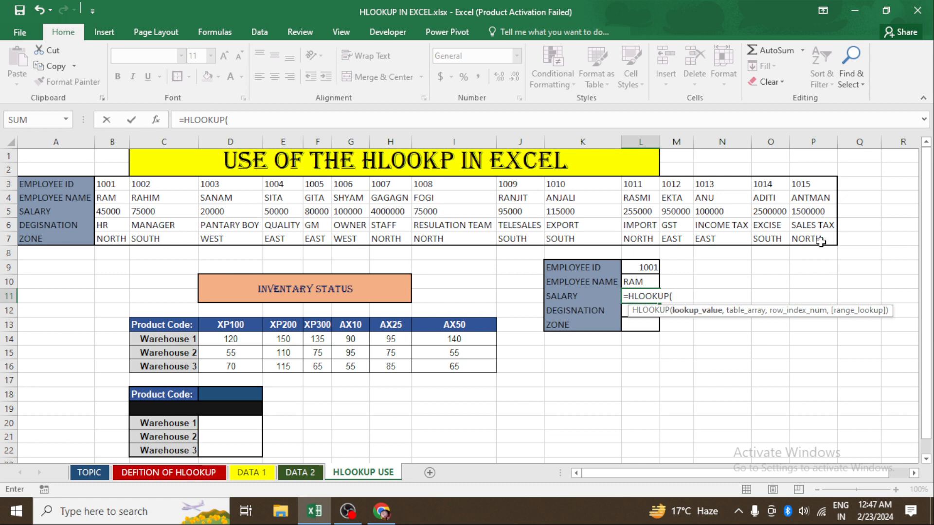
key("Up")
key("Up")
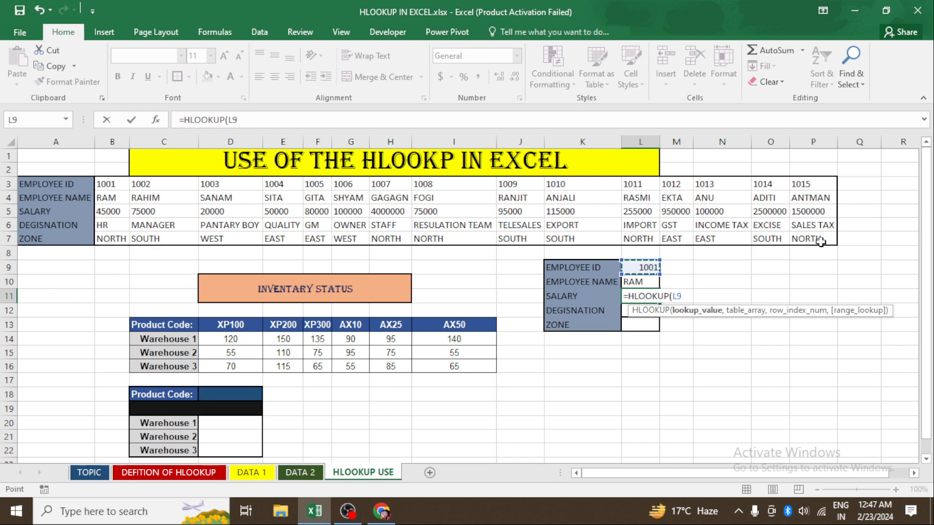
type(",")
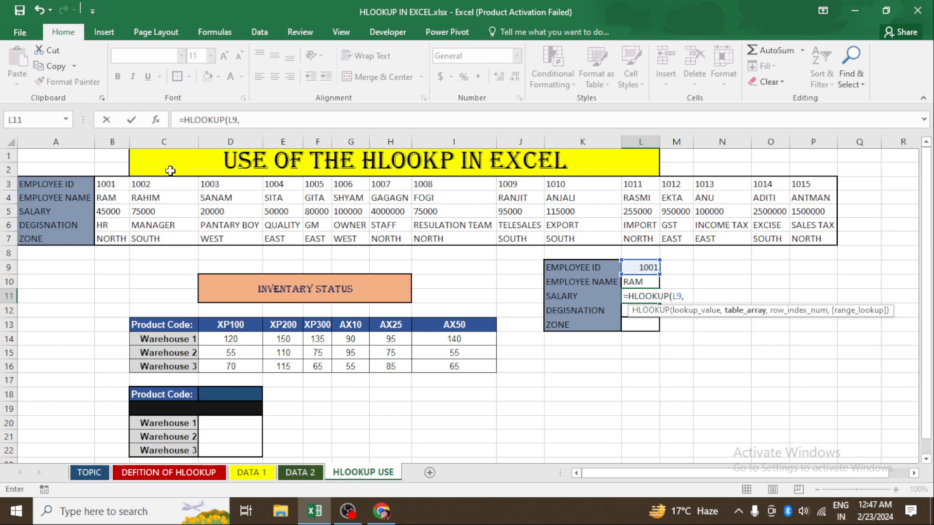
left_click(122, 191)
left_click_drag(122, 192, 817, 237)
type(",")
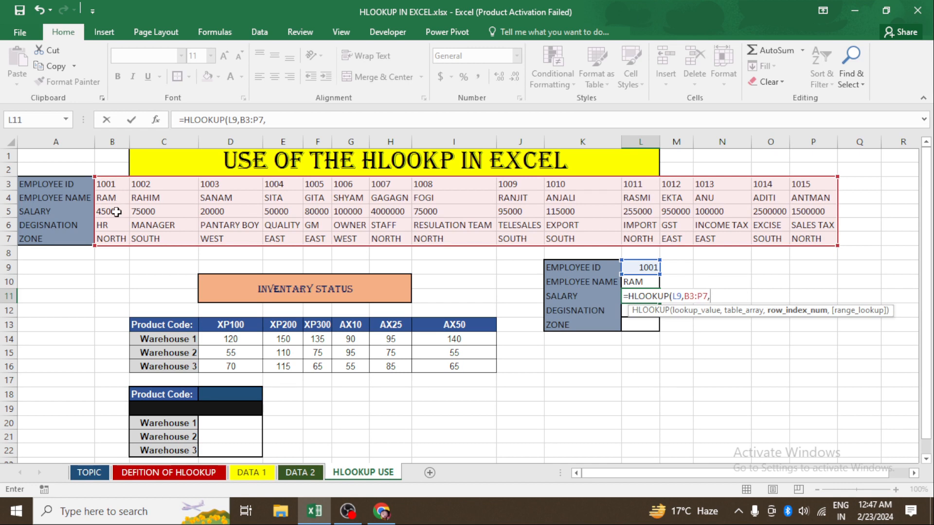
type("3,0")
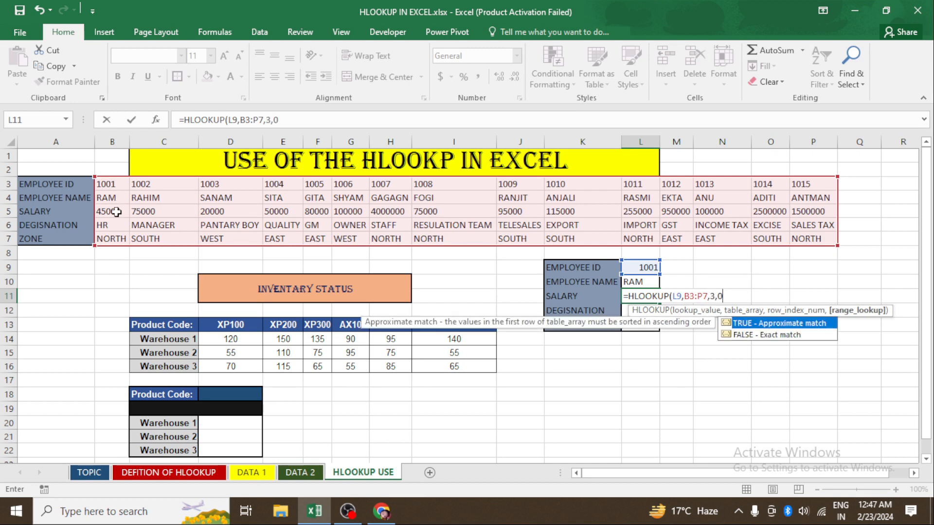
type(")")
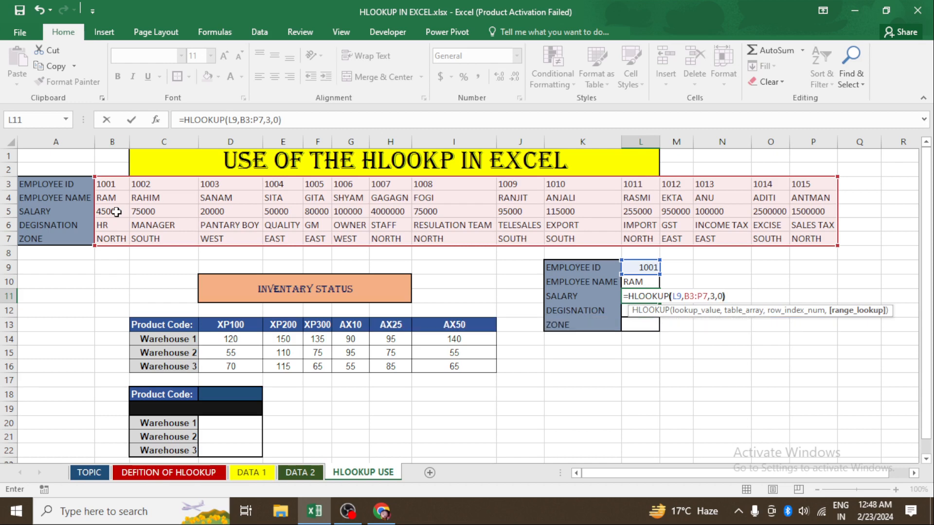
key("Return")
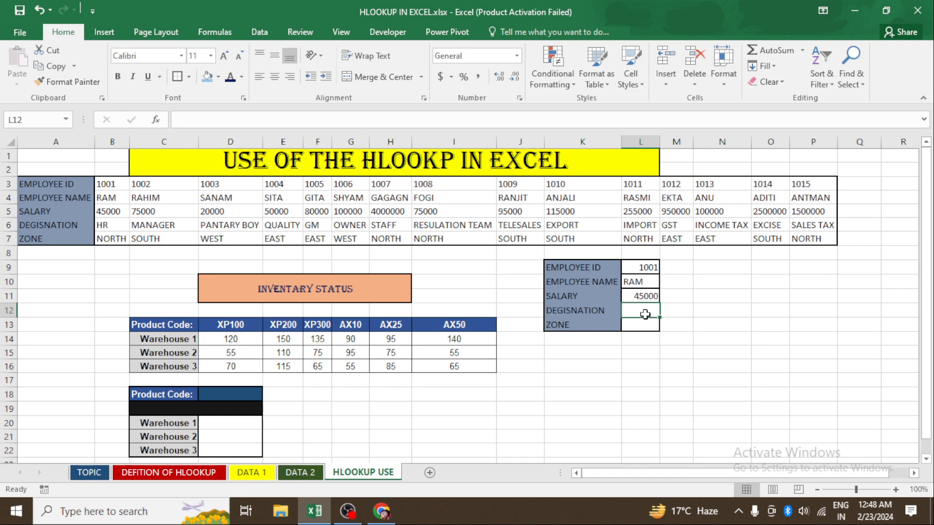
- Enter =HLOOKUP(L9,B3:P7,4,0) in L12 to return the designation for the entered ID
type("=")
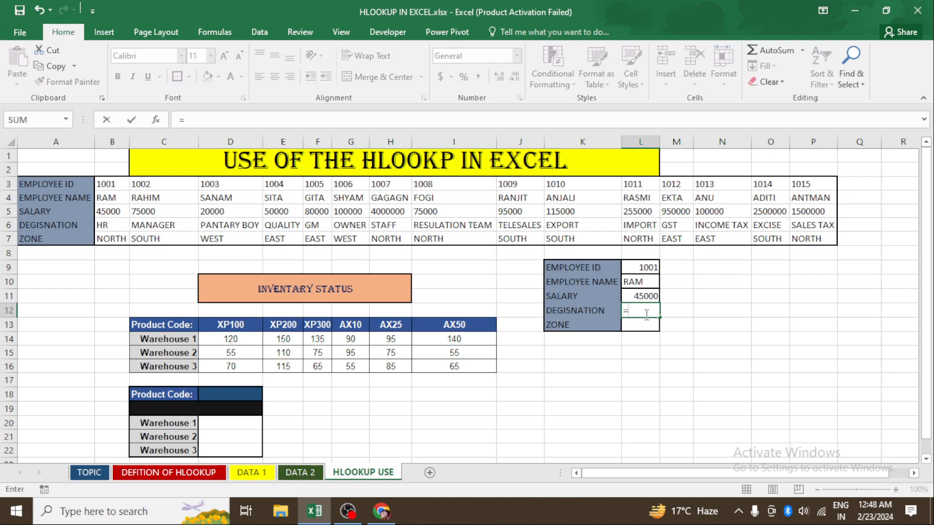
type("HL")
key("Tab")
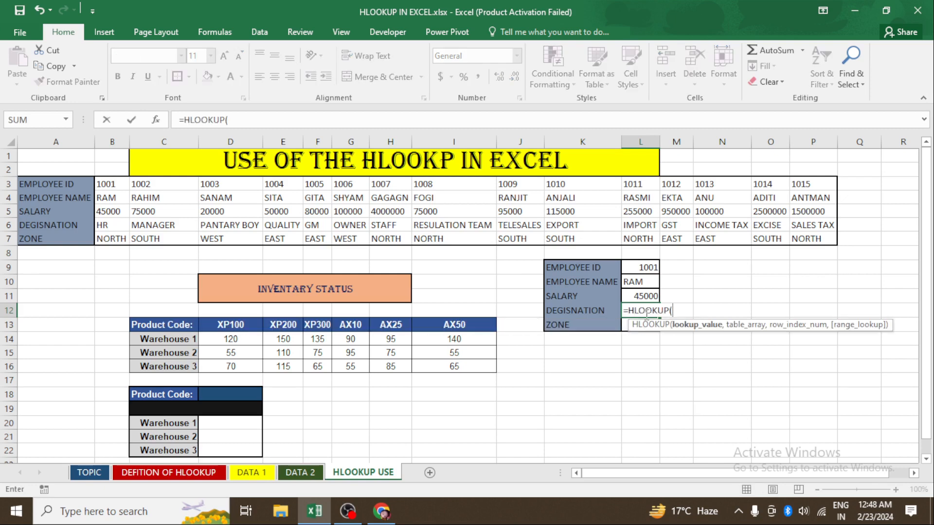
key("Up")
key("Up")
key("Up")
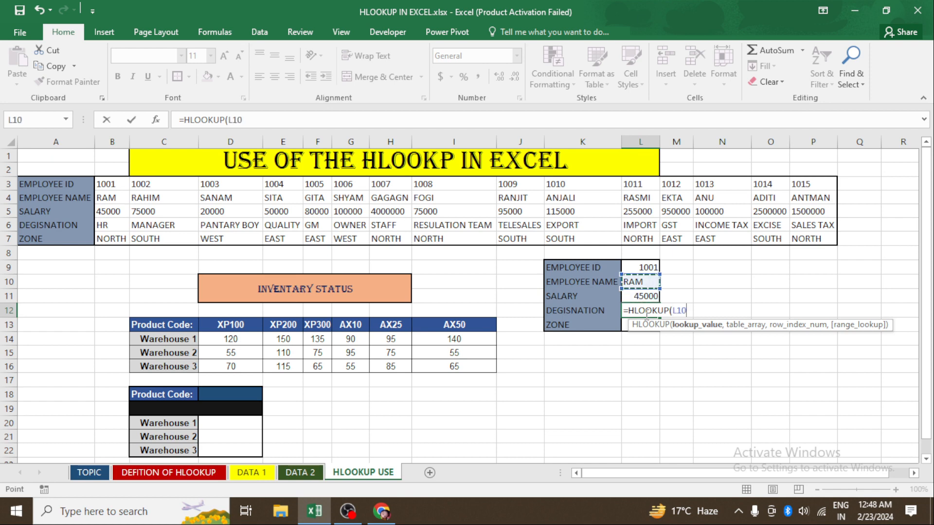
type(",")
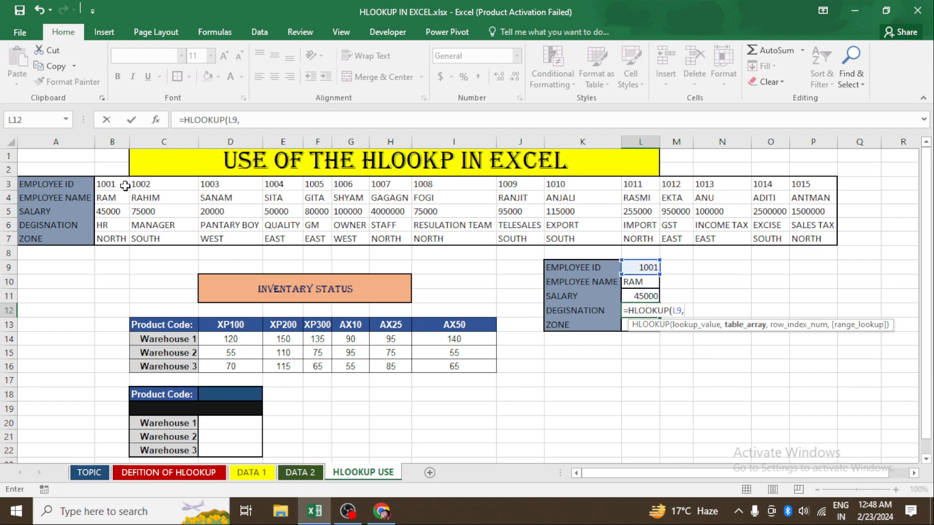
mouse_move(122, 185)
left_mouse_down()
mouse_move(214, 228)
mouse_move(801, 238)
left_mouse_up()
type(",")
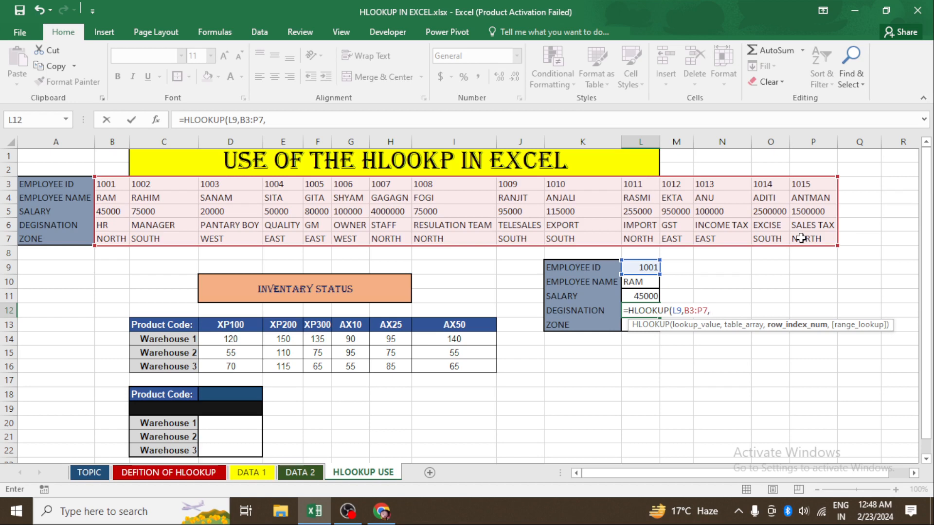
type("4,0)")
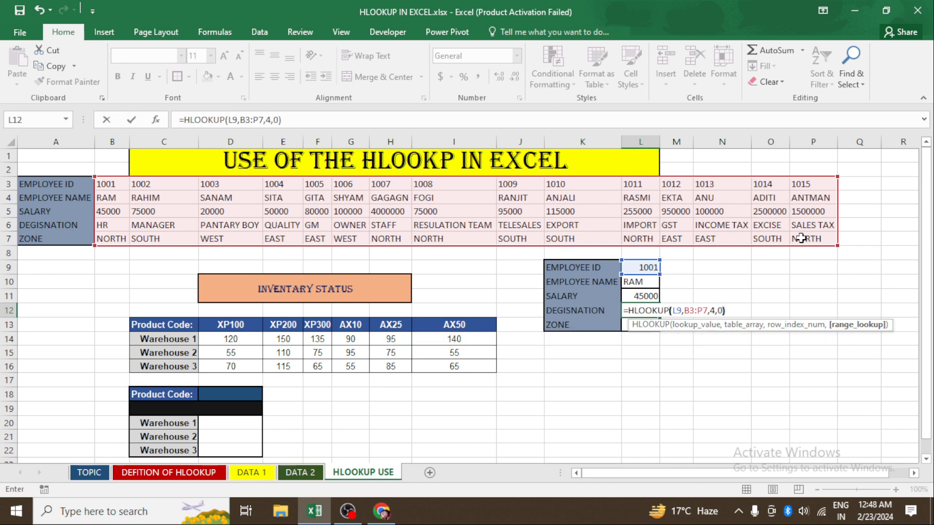
key("Return")
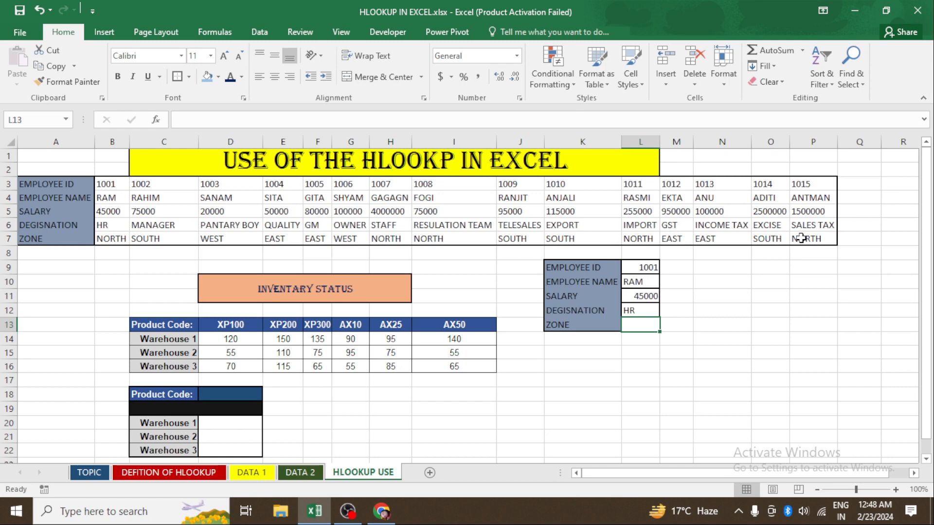
- Enter =HLOOKUP(L9,B3:P7,5,0) in L13 to return the zone for the entered ID
type("=")
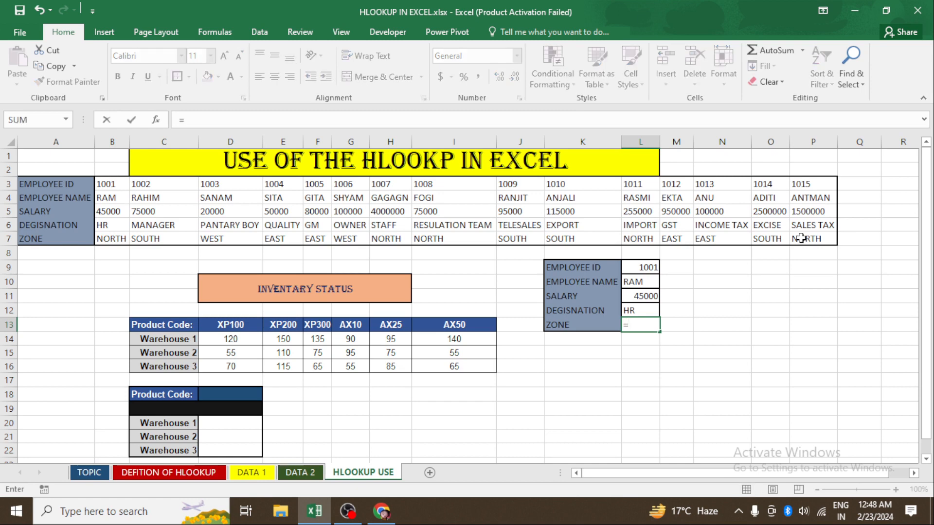
type("HL")
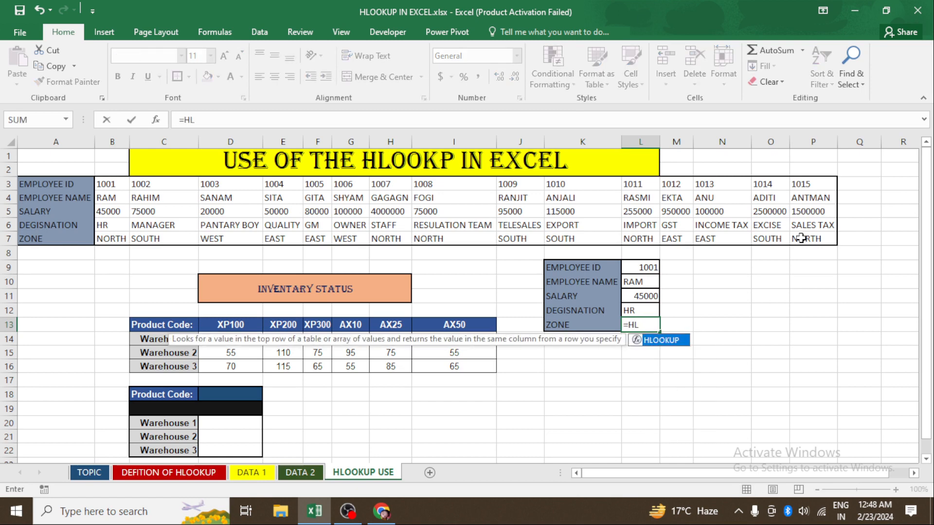
key("Tab")
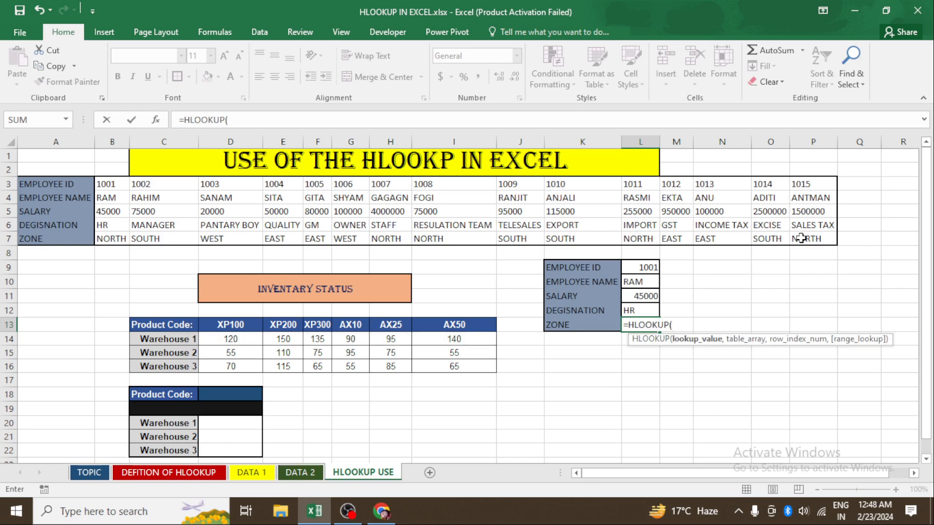
left_click(644, 268)
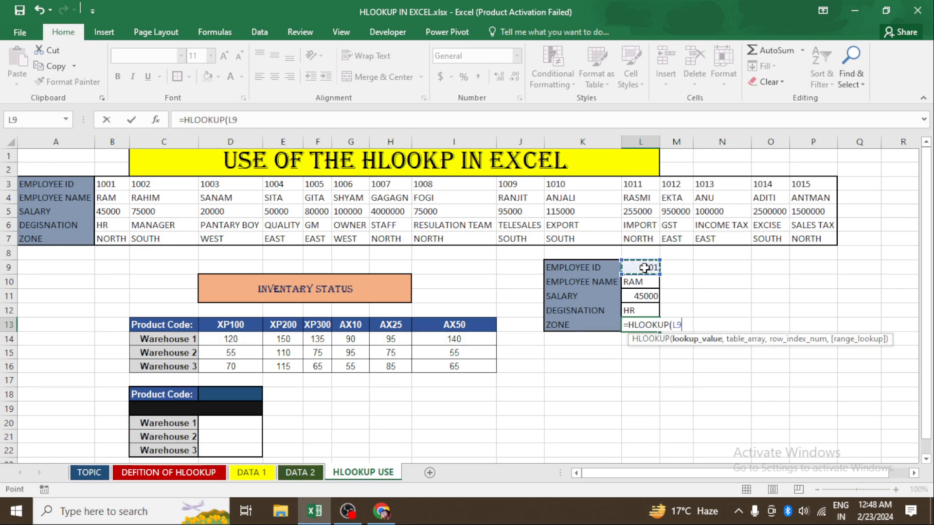
type(",")
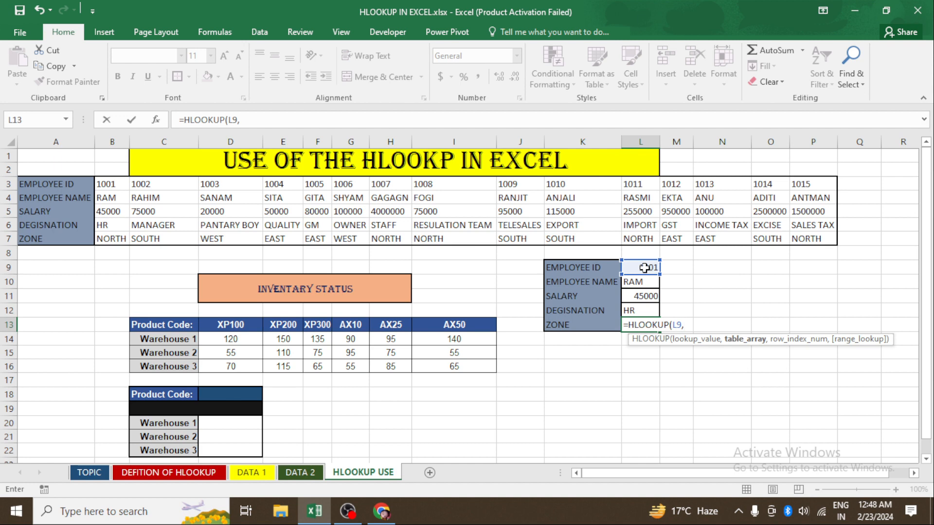
left_click_drag(108, 185, 807, 246)
type(",5")
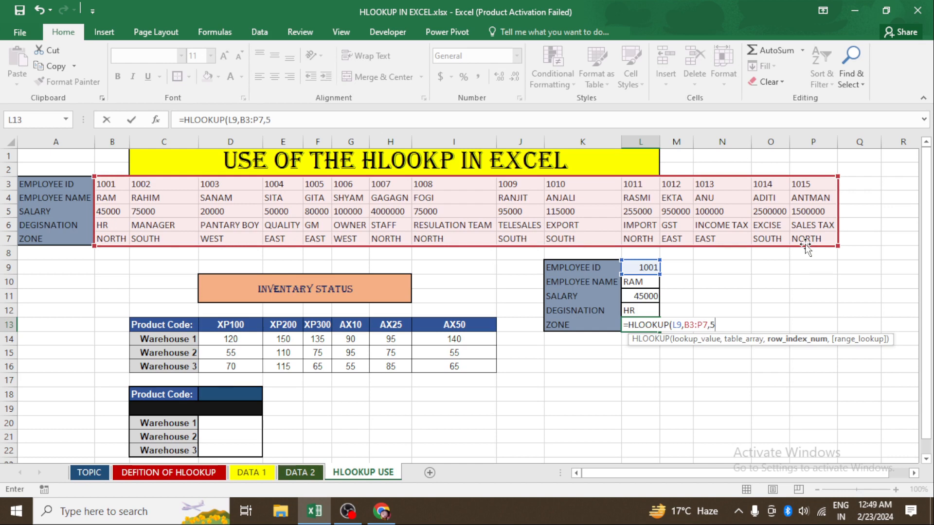
type(",0)")
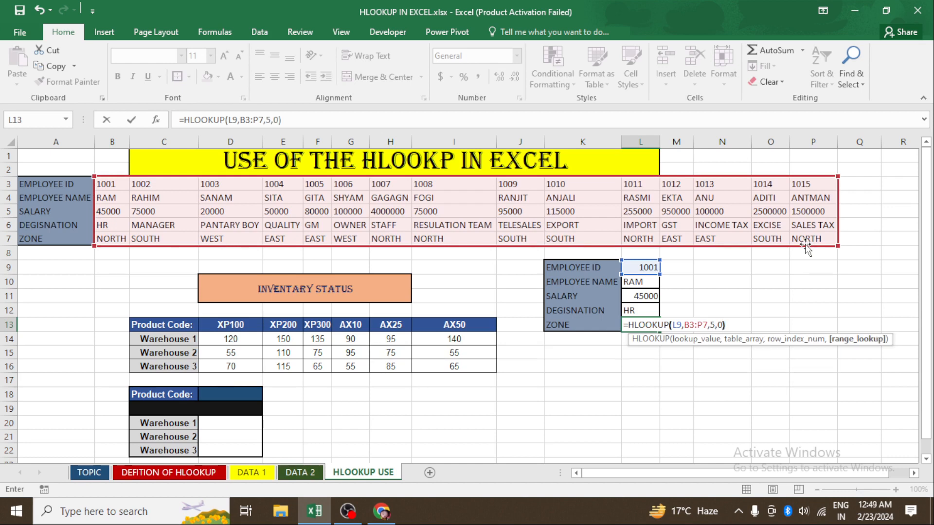
key("Return")
- Center-align the lookup value cells L9:L13
key("Up")
key("Up")
key("Up")
key("Up")
key("Up")
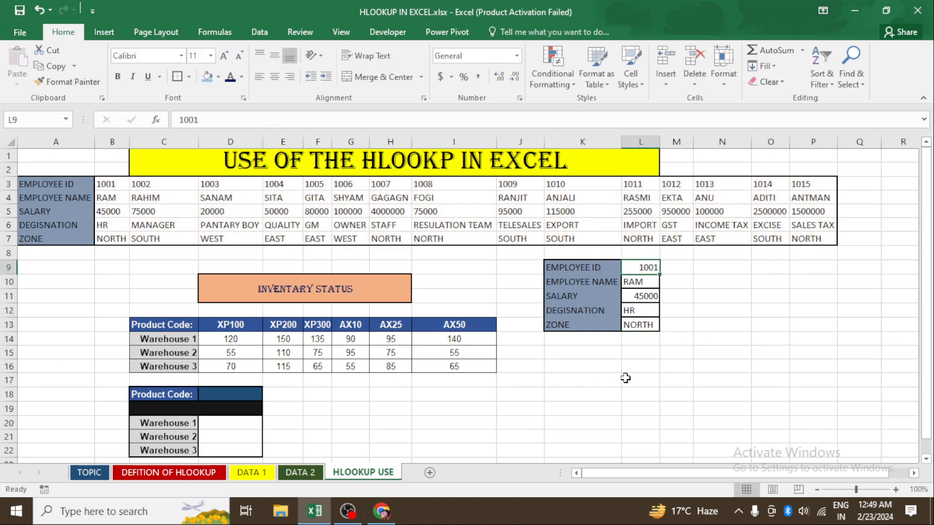
left_click_drag(642, 273, 646, 333)
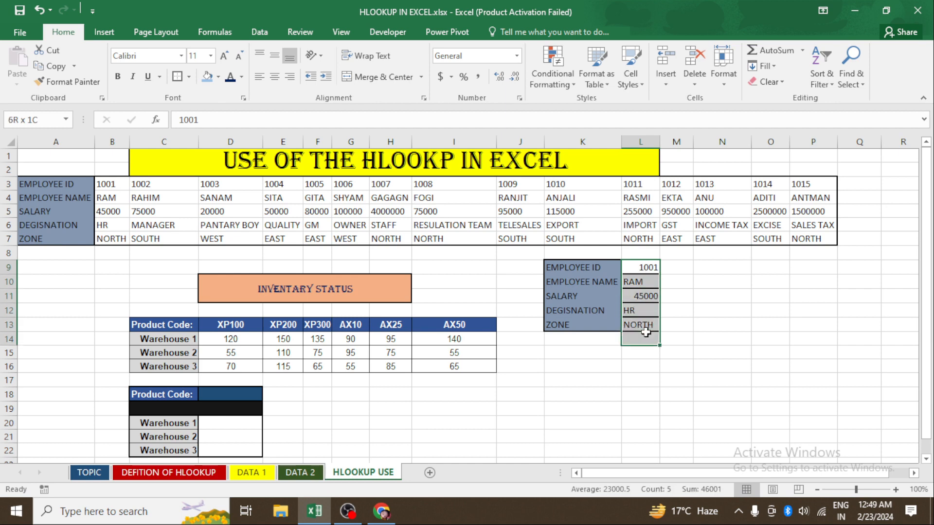
left_click(274, 76)
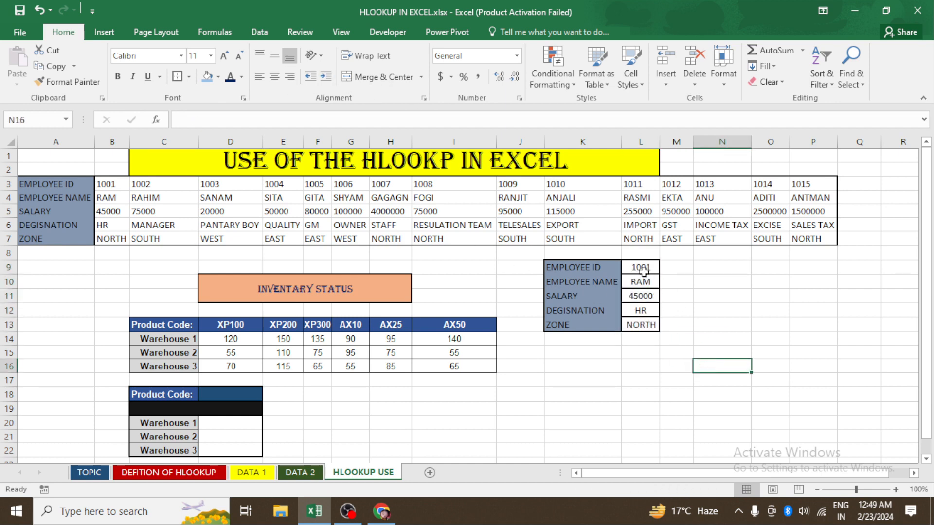
- Right-align the lookup value cells L9:L13
left_click_drag(638, 268, 647, 329)
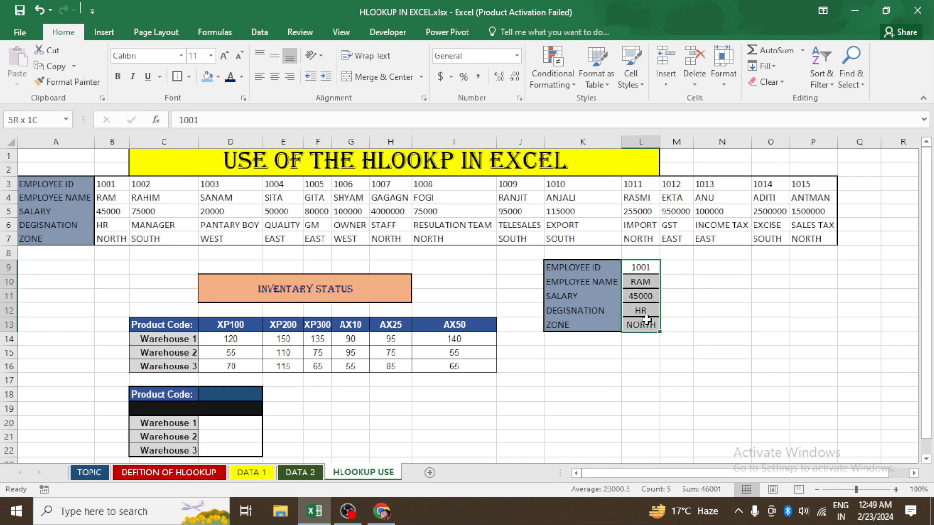
left_click(290, 77)
left_click(719, 321)
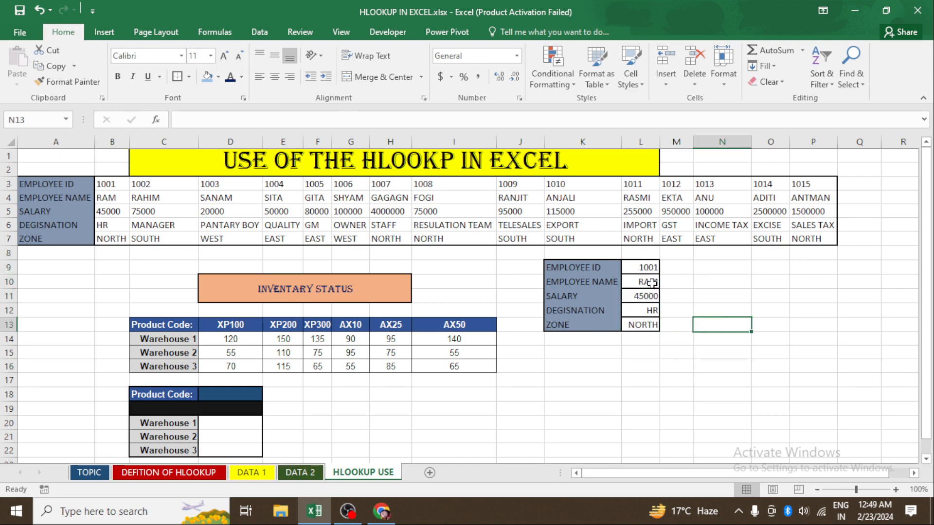
- Inspect the lookup formulas in cells L10 through L13
left_click(651, 283)
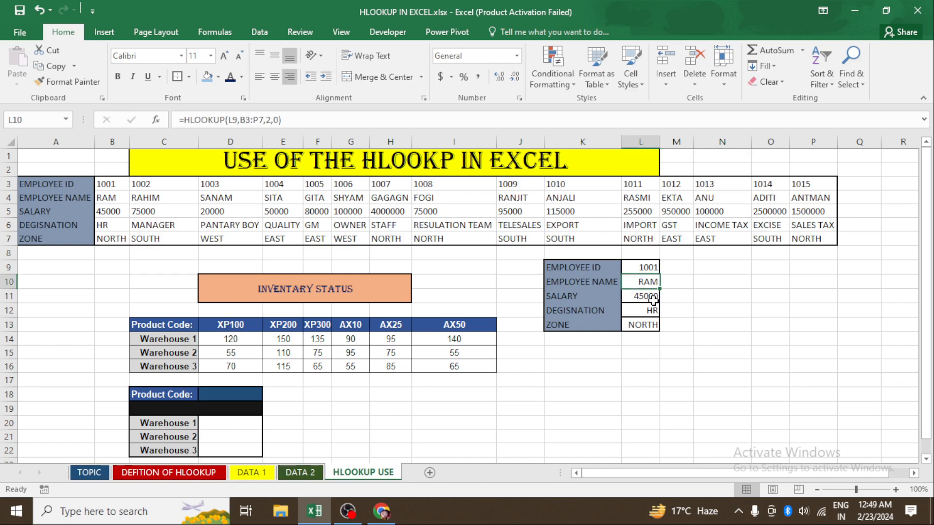
left_click(653, 300)
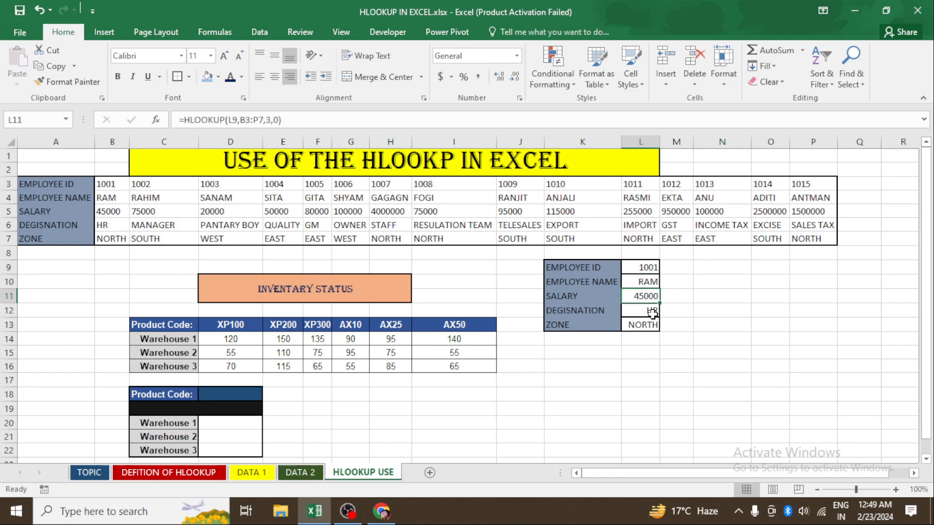
left_click(651, 312)
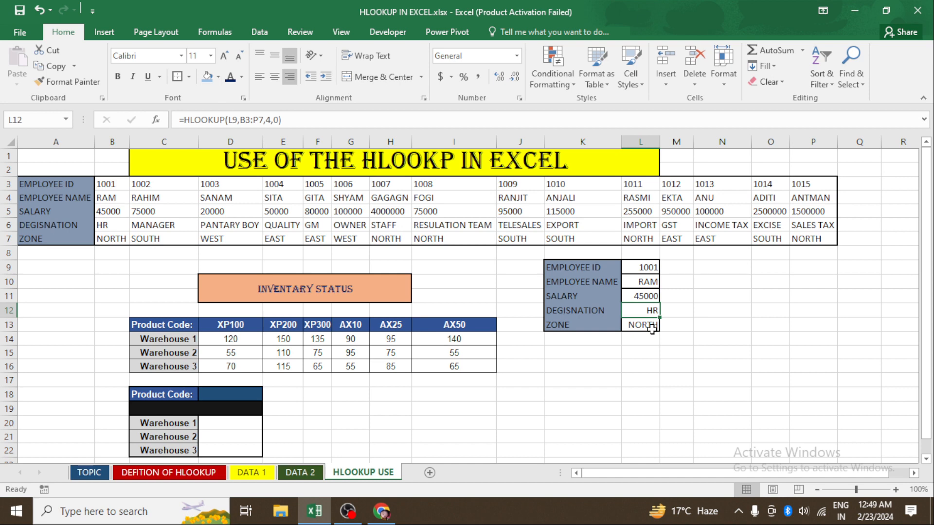
left_click(652, 329)
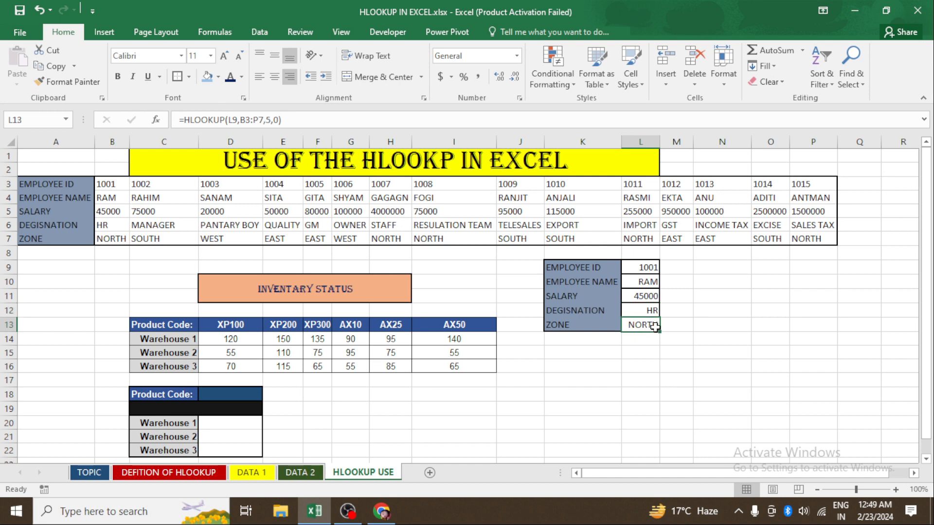
left_click(644, 363)
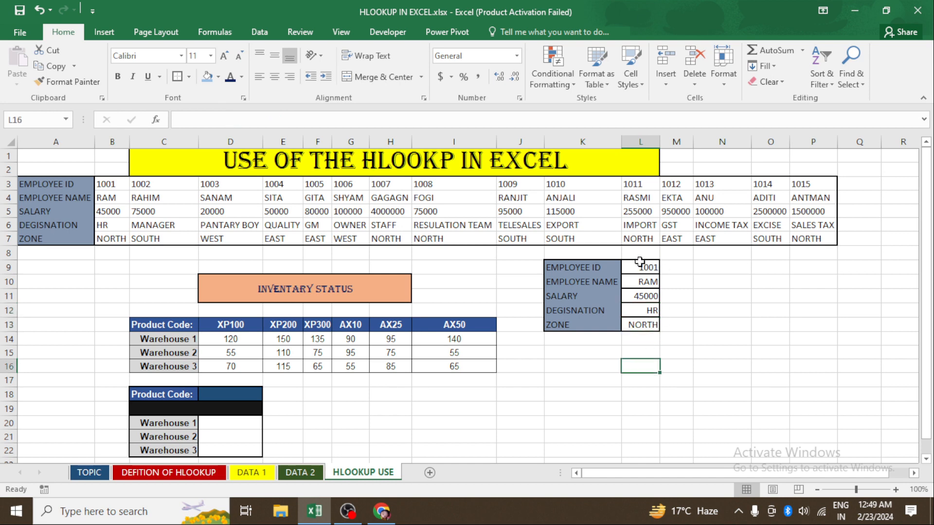
- Step through the ID 1001 column B3:B7 of the employee table to compare with the lookup results
left_click(126, 185)
left_click(125, 194)
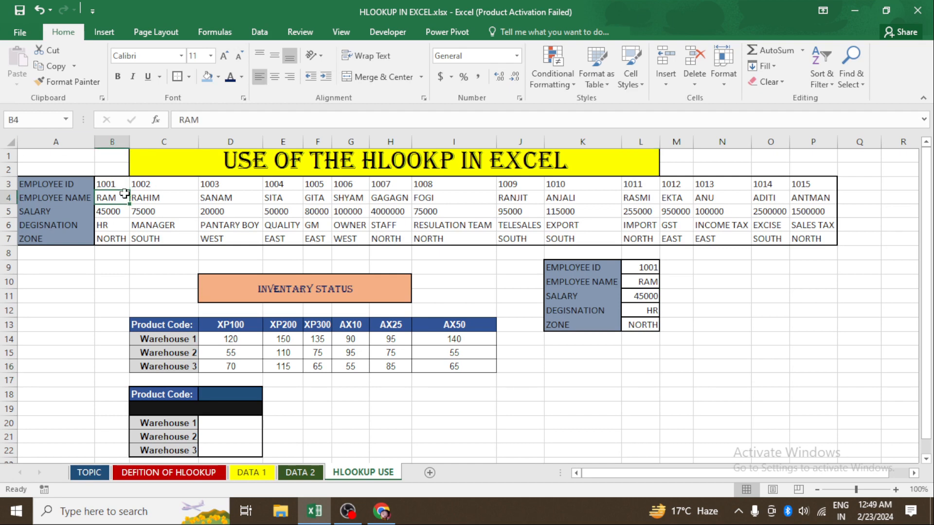
key("Down")
key("Down")
key("Down")
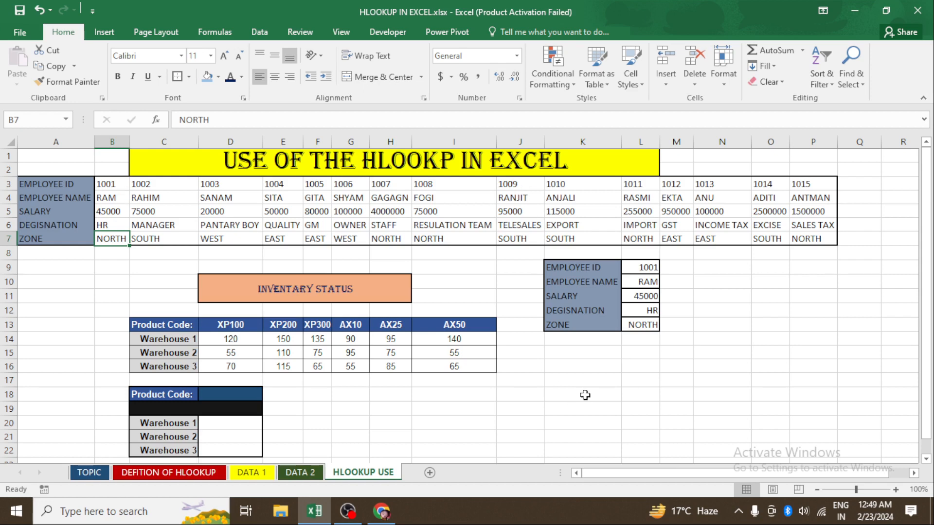
- Enter employee ID 1009 in the lookup ID cell L9 and autofit column L to the results
left_click(641, 267)
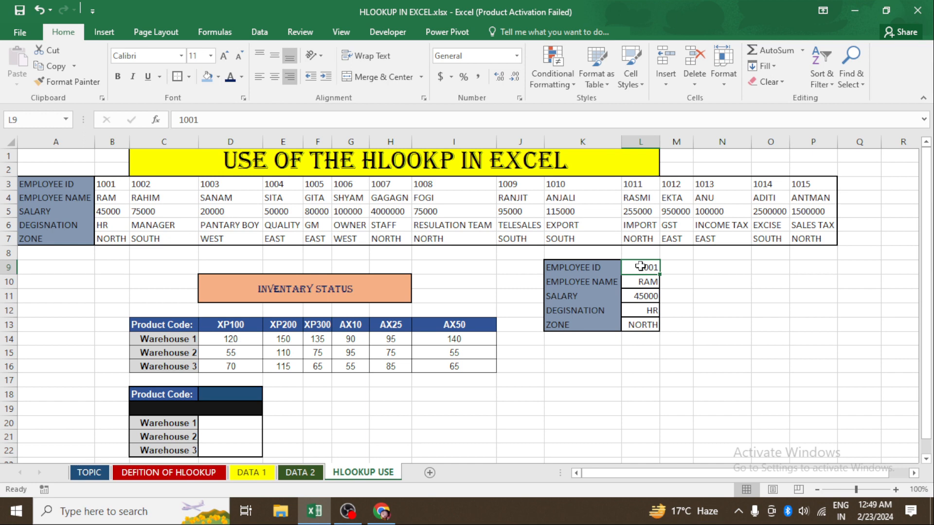
key("Delete")
type("1022")
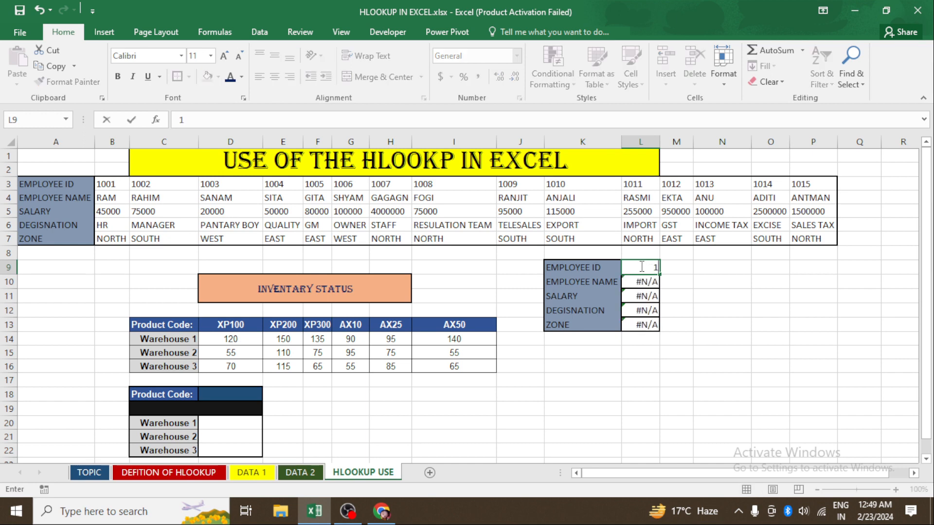
key("BackSpace")
key("BackSpace")
type("09")
key("Return")
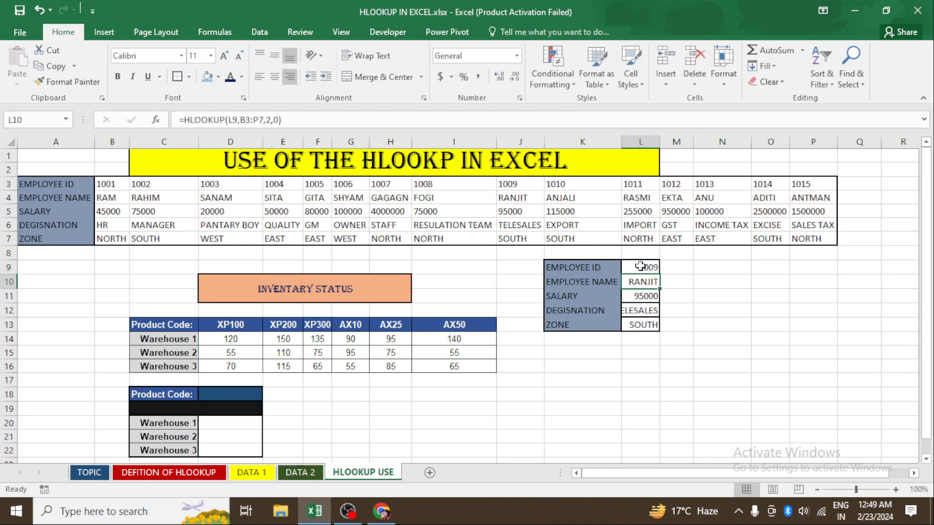
double_click(620, 147)
double_click(660, 141)
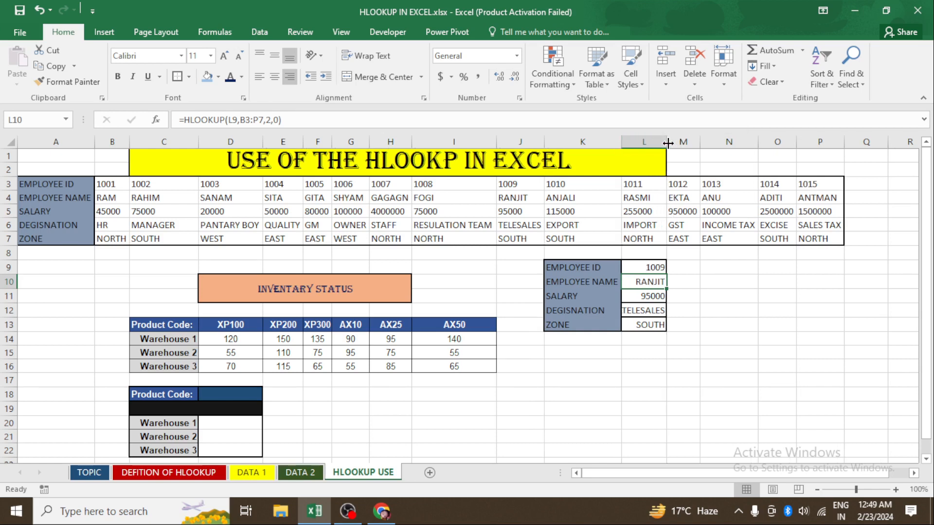
- Enter employee ID 1003 in L9 and widen column L further
left_click(640, 267)
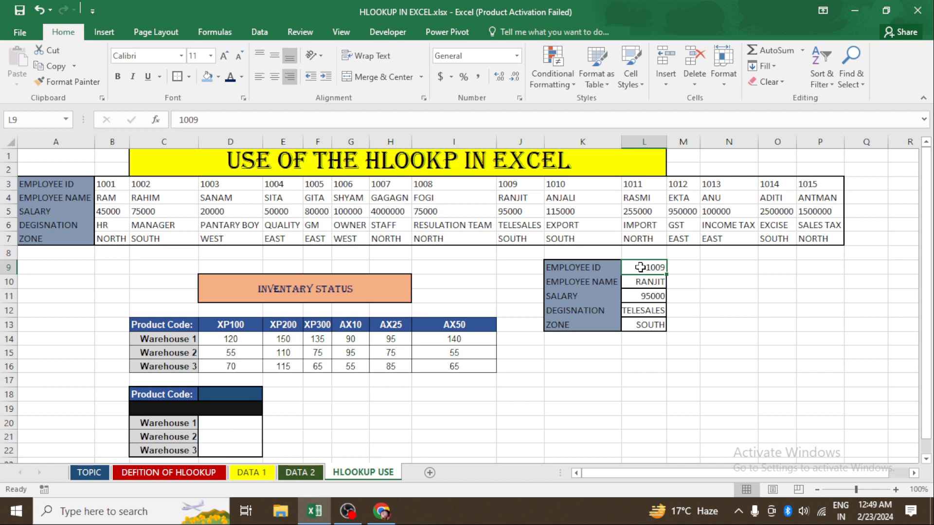
key("Delete")
type("1")
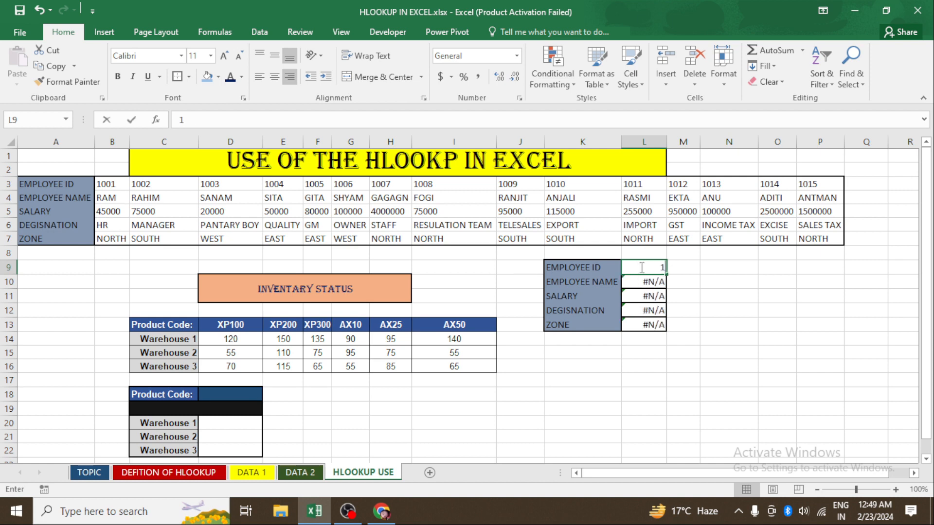
type("003")
key("Return")
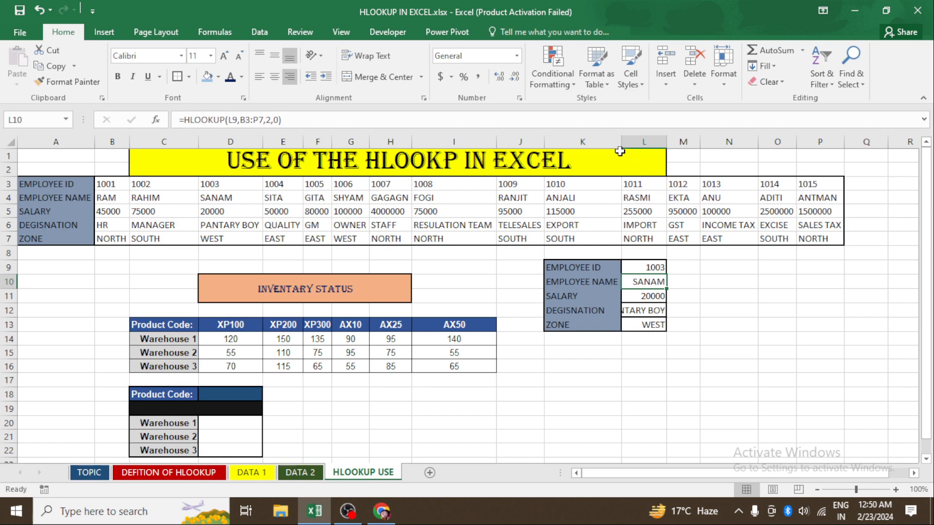
left_click_drag(666, 143, 693, 144)
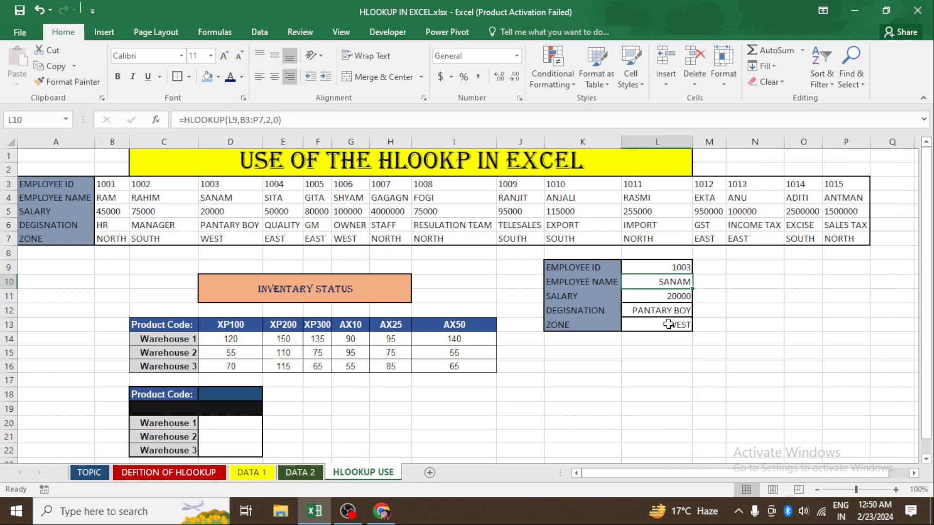
- Enter employee ID 1006 in the lookup ID cell L9
left_click(657, 268)
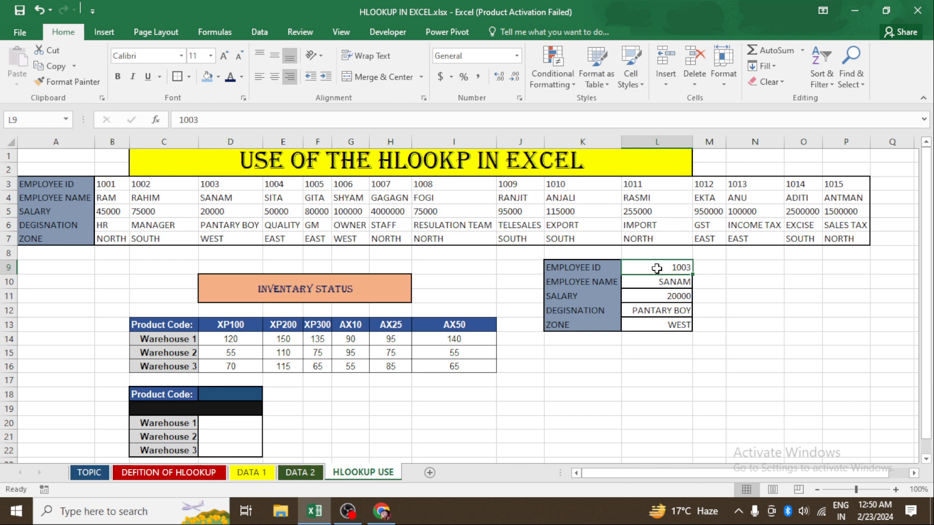
key("Delete")
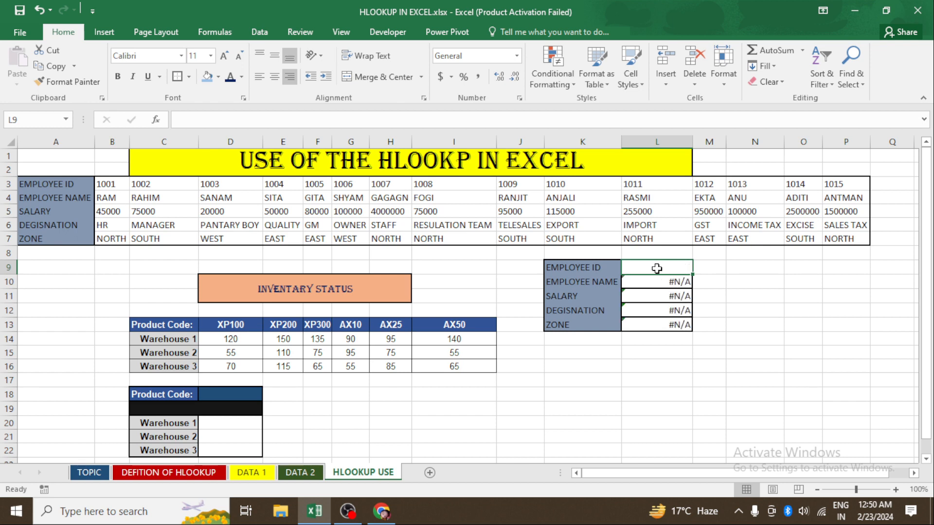
type("1006")
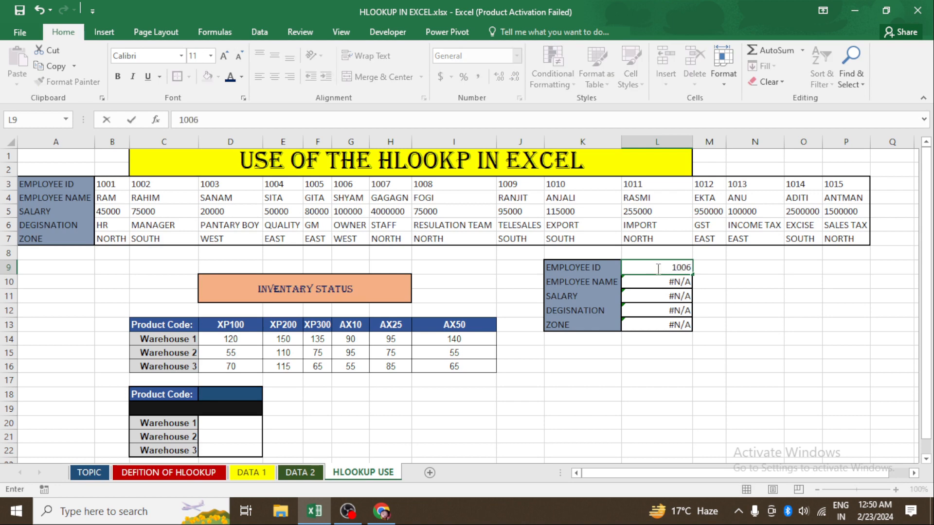
key("Return")
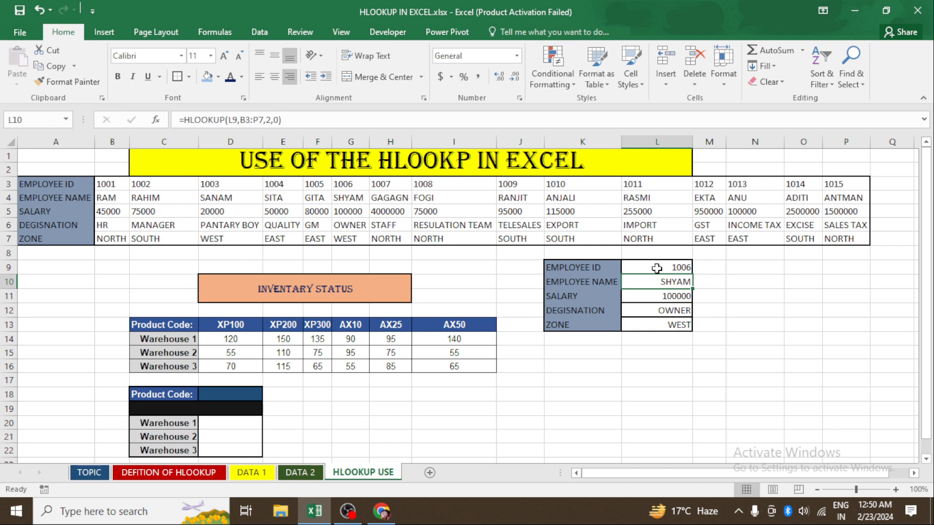
- Enter employee ID 1011 in the lookup ID cell L9
left_click(657, 268)
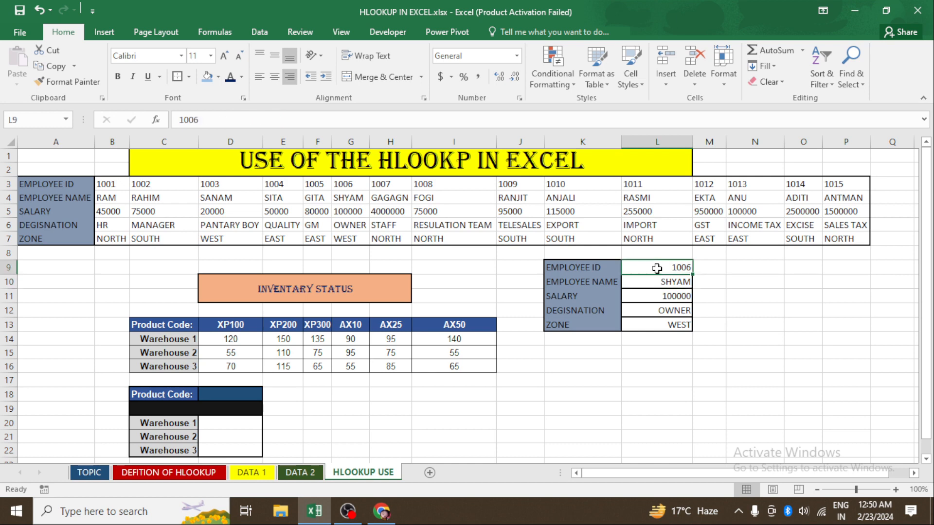
key("Delete")
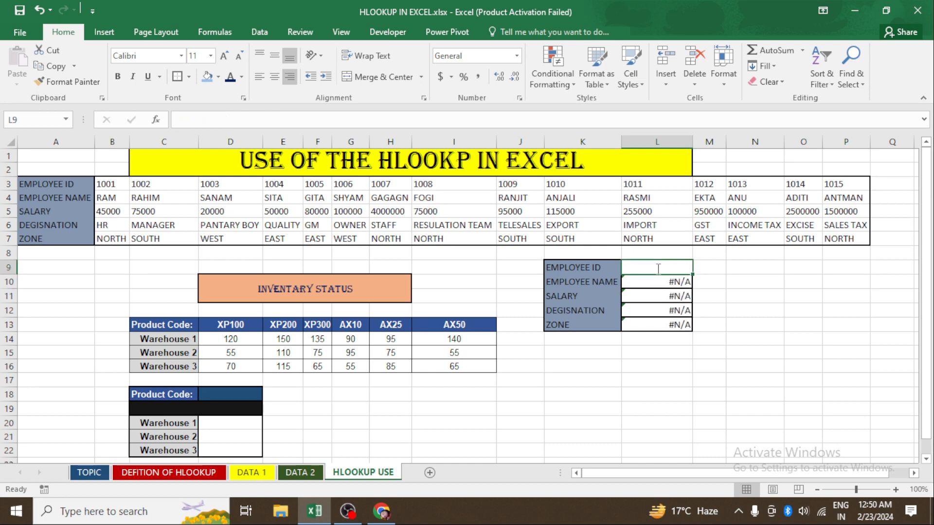
type("1011")
key("Return")
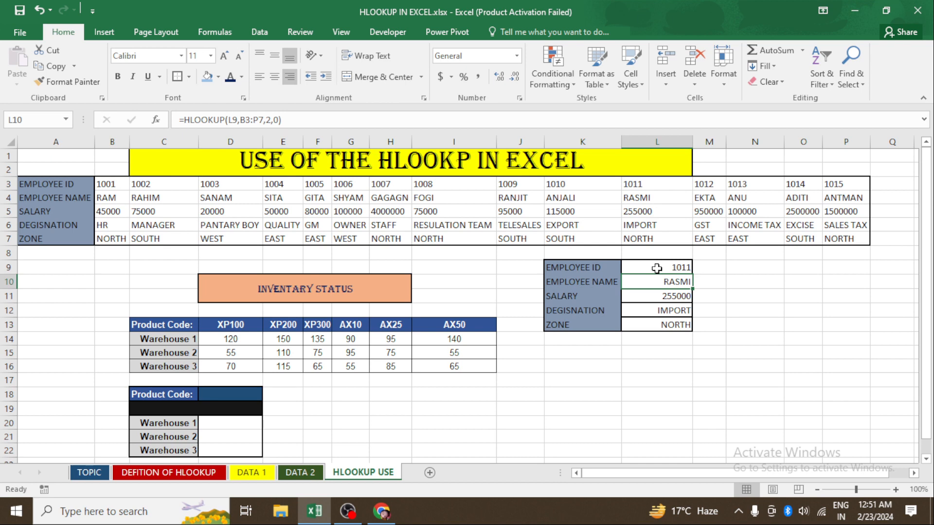
- Examine the product codes and warehouse quantities in the inventory status table
left_click(407, 400)
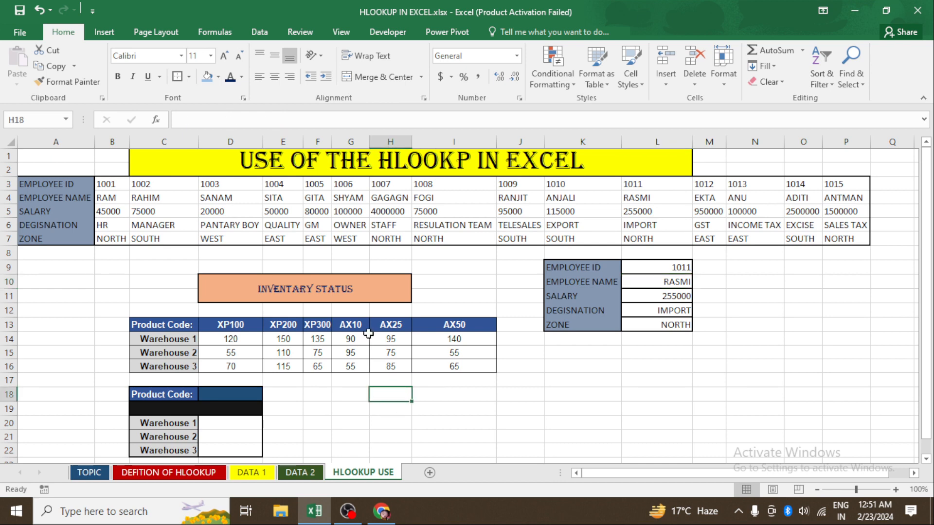
left_click(329, 288)
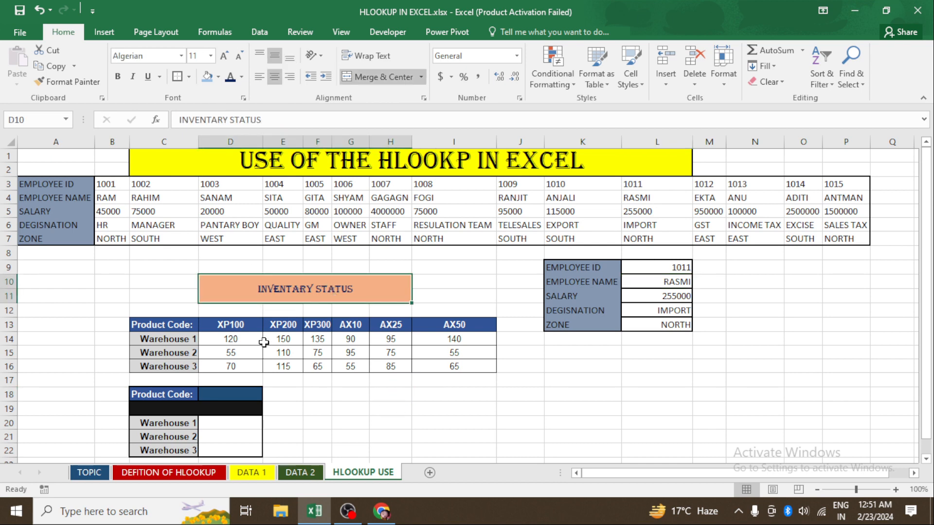
left_click(187, 342)
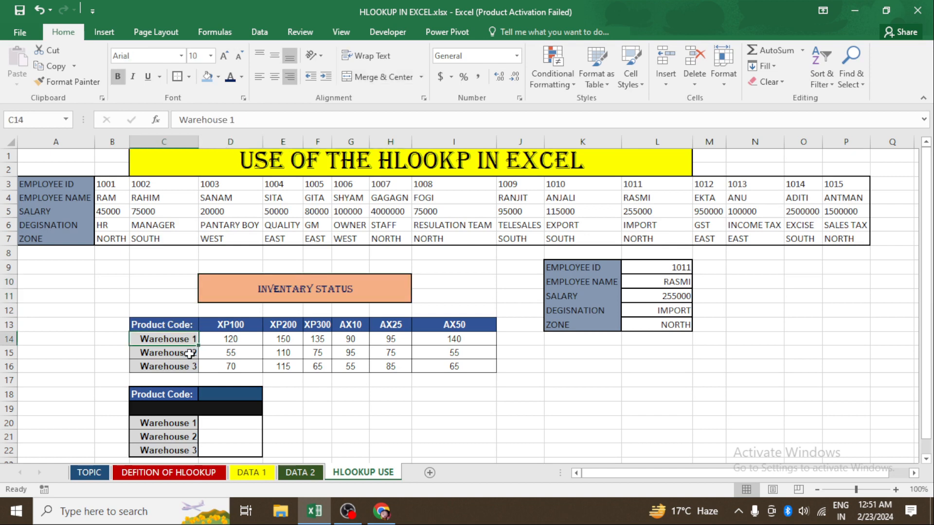
left_click(189, 355)
left_click(187, 368)
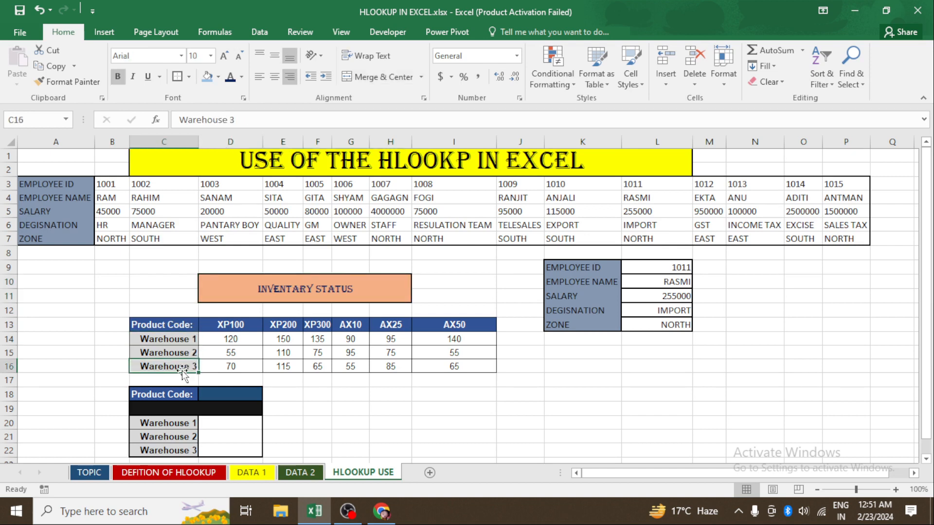
left_click(234, 331)
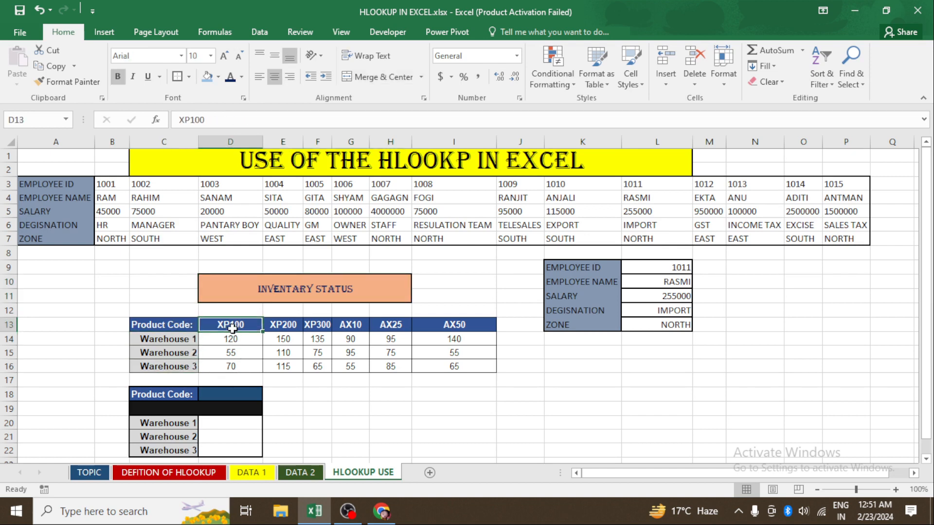
left_click(298, 328)
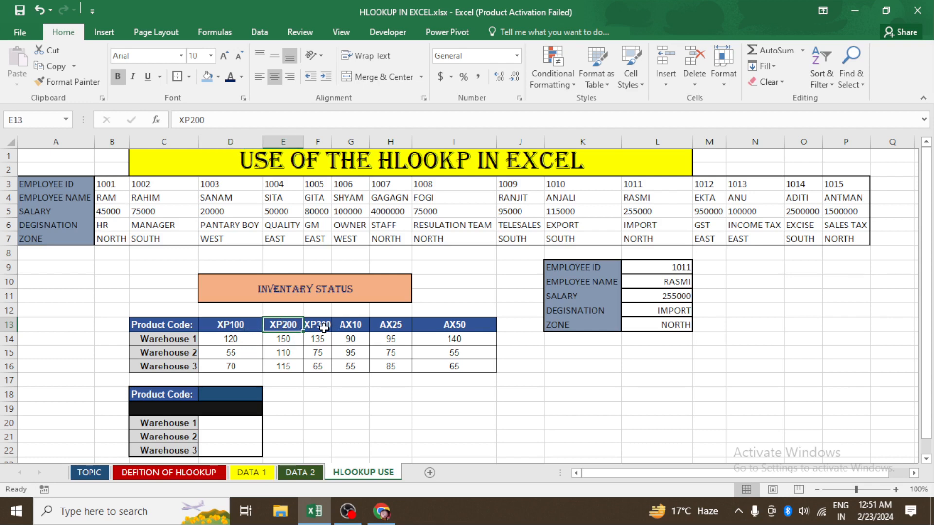
left_click(321, 329)
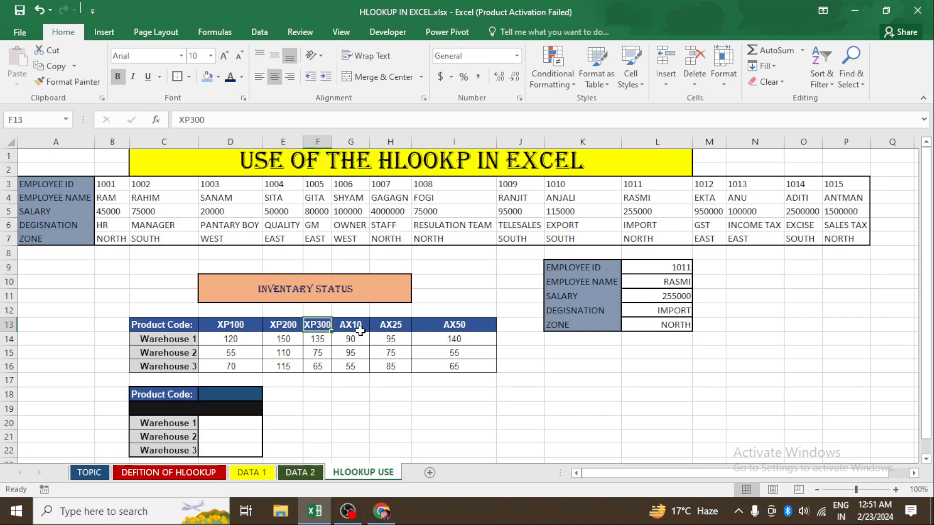
left_click(355, 329)
left_click(388, 327)
left_click(455, 325)
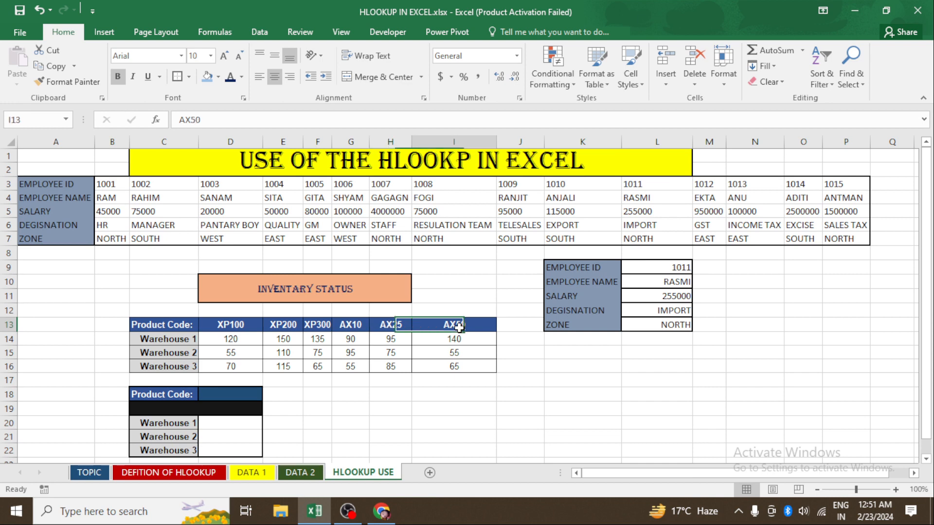
left_click(258, 346)
left_click(357, 356)
left_click(418, 354)
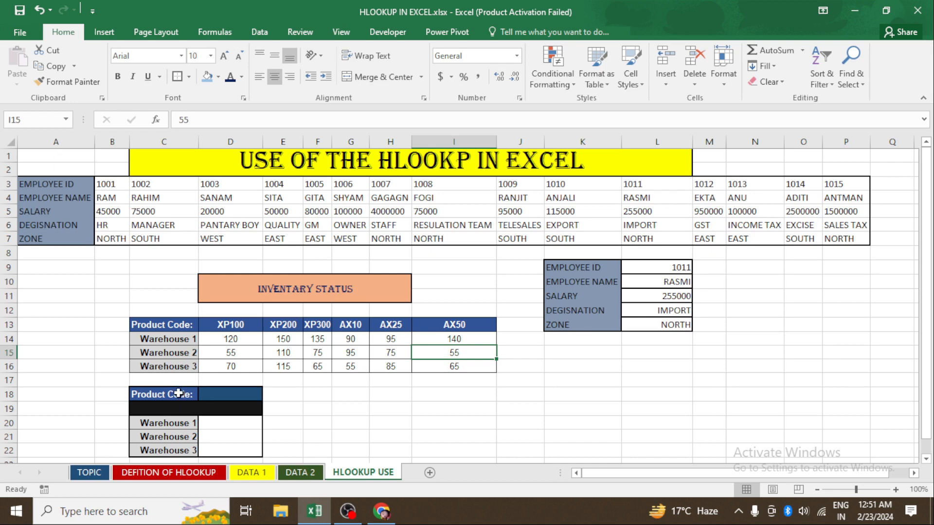
- Move the Product Code lookup block C18:D22 to K17:L21 below the employee panel
left_click_drag(180, 394, 250, 452)
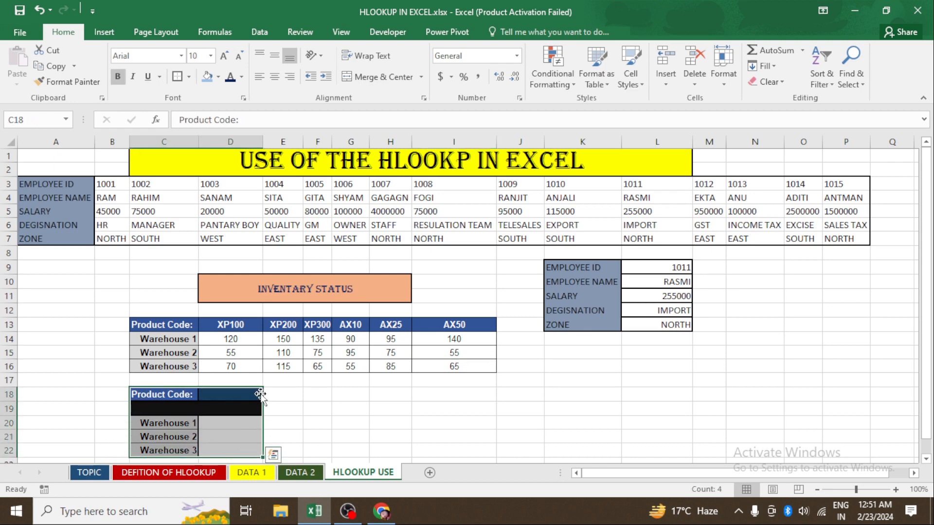
left_click_drag(260, 395, 645, 383)
left_click(504, 423)
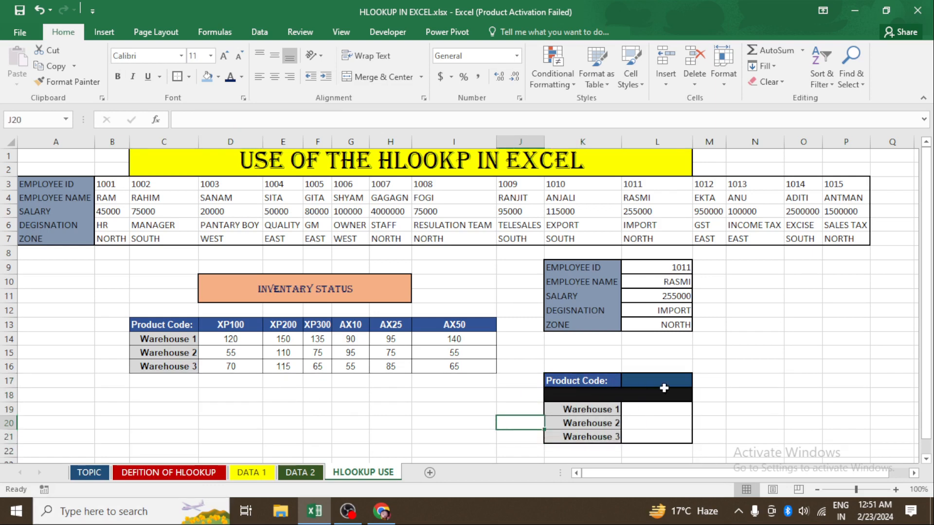
- Enter =HLOOKUP(L17,D14:I16,1,0) in the Warehouse 1 cell L19
left_click(651, 409)
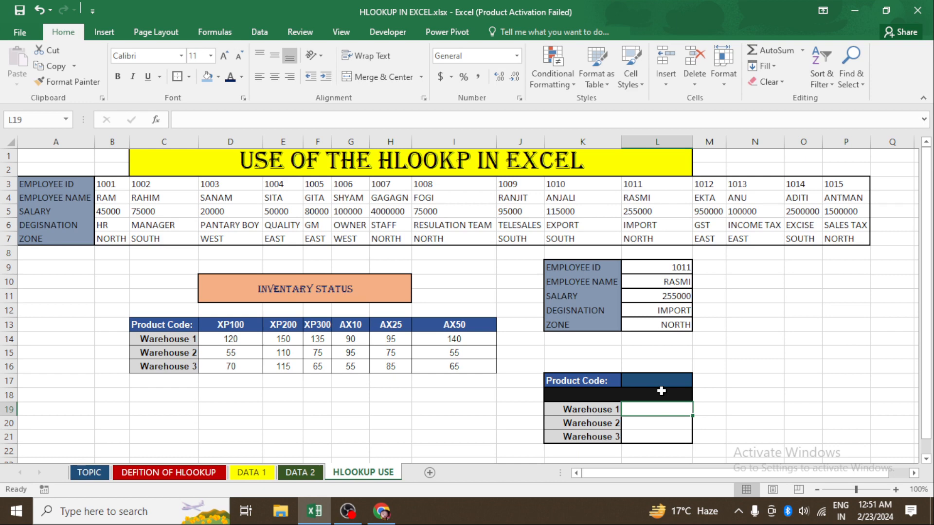
type("=")
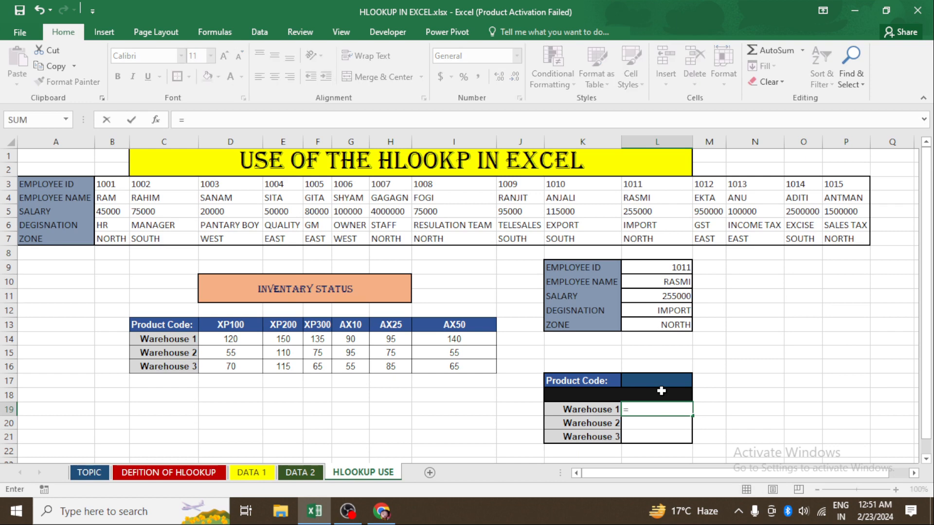
type("HK")
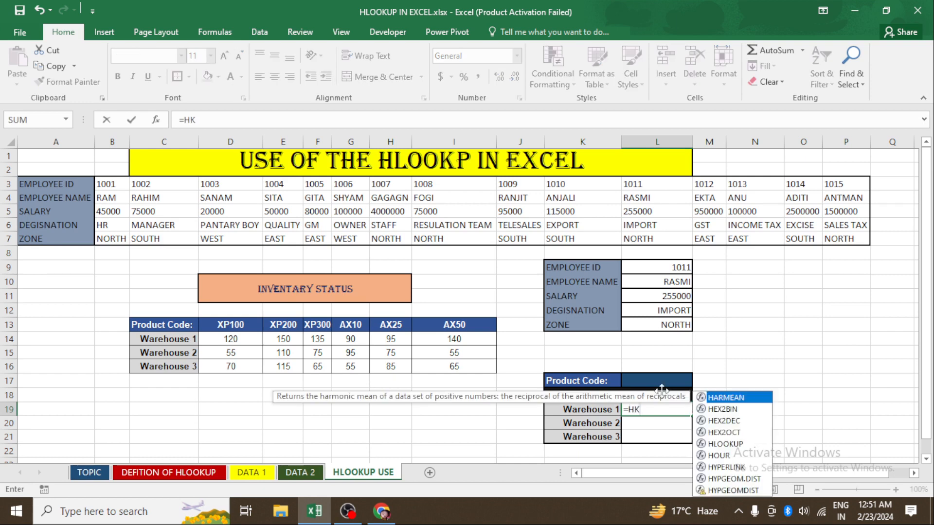
key("BackSpace")
type("L")
key("Tab")
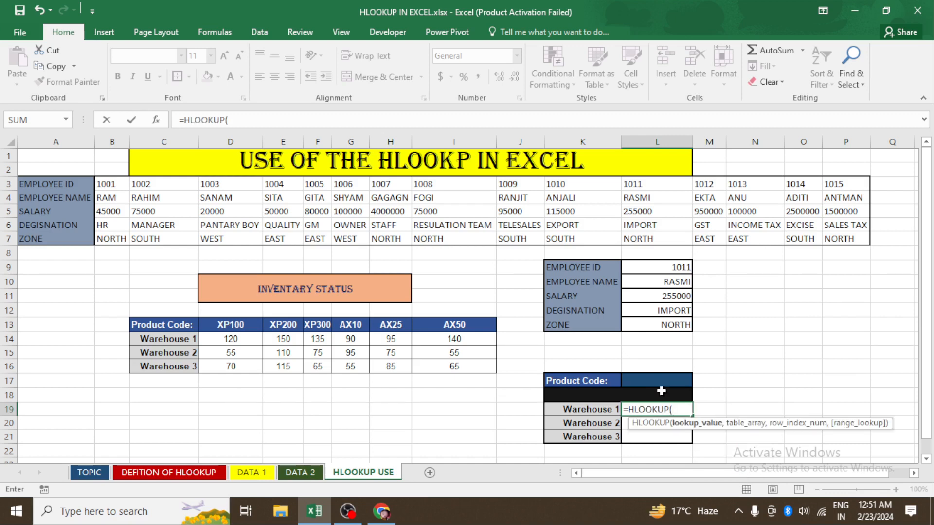
left_click(662, 391)
key("Up")
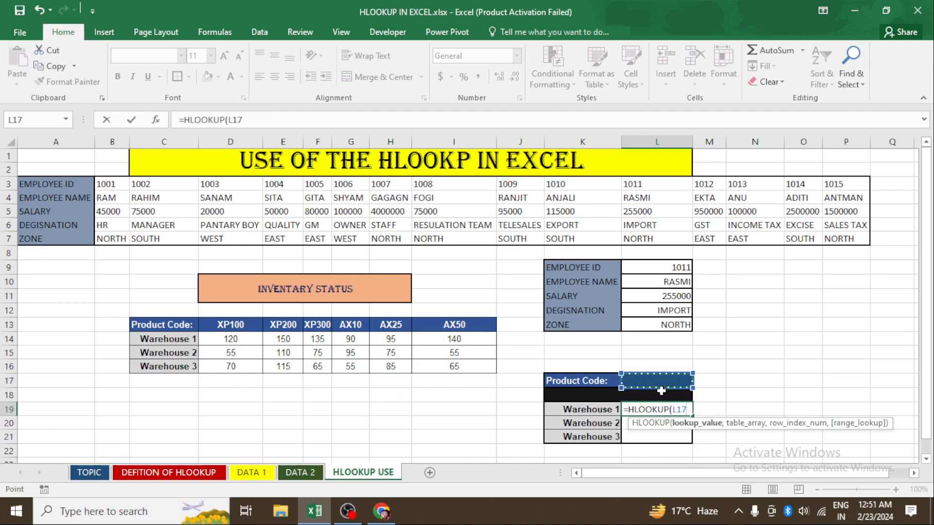
type(",")
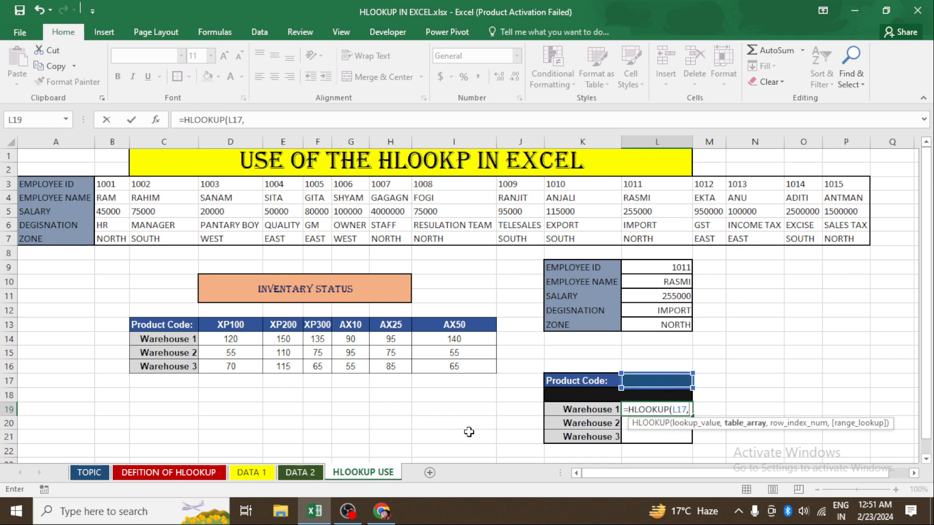
left_click(214, 338)
left_click_drag(284, 354, 481, 360)
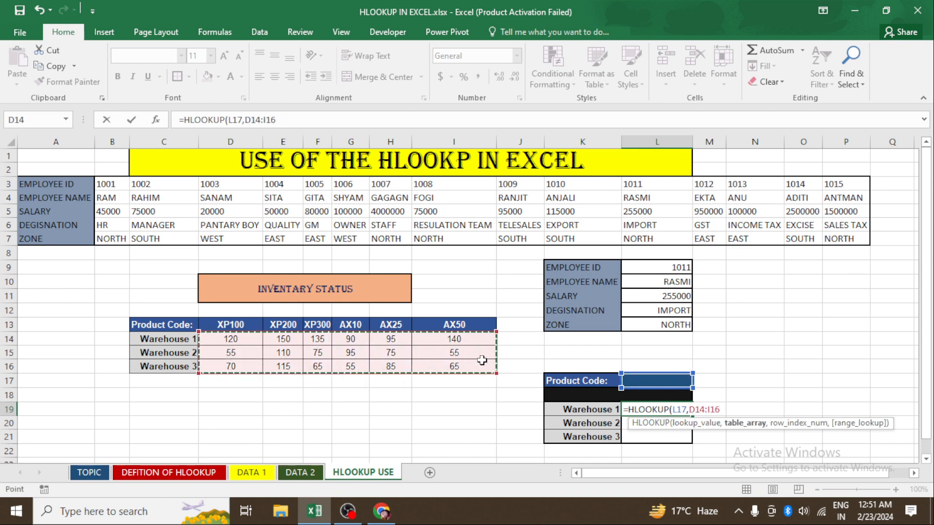
type(",")
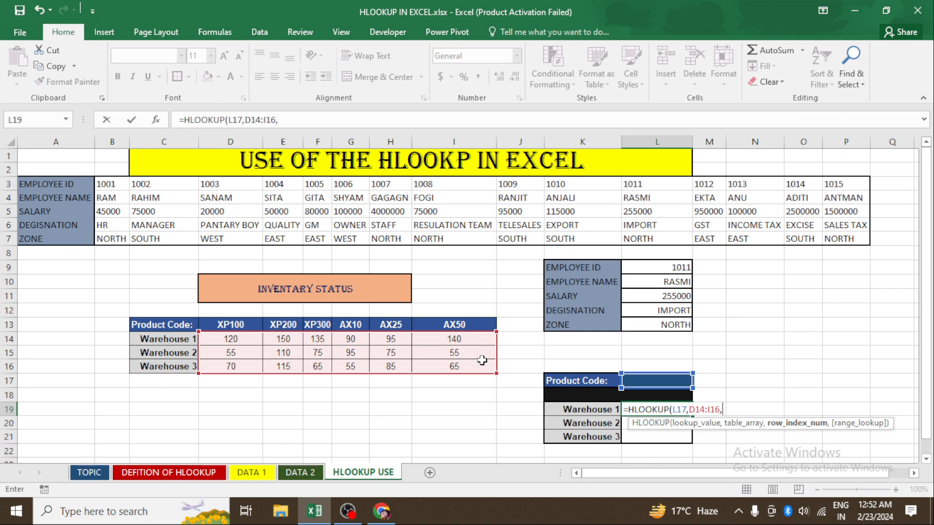
type("1,0")
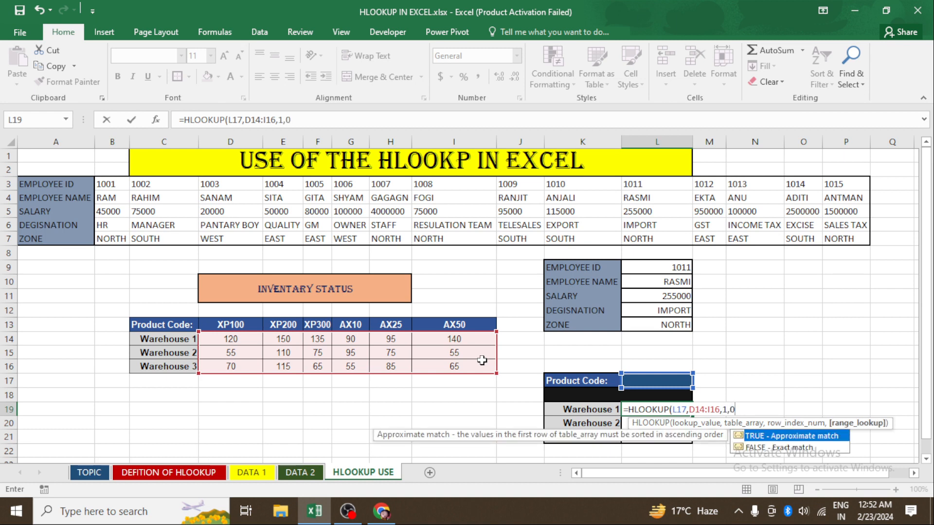
type(")")
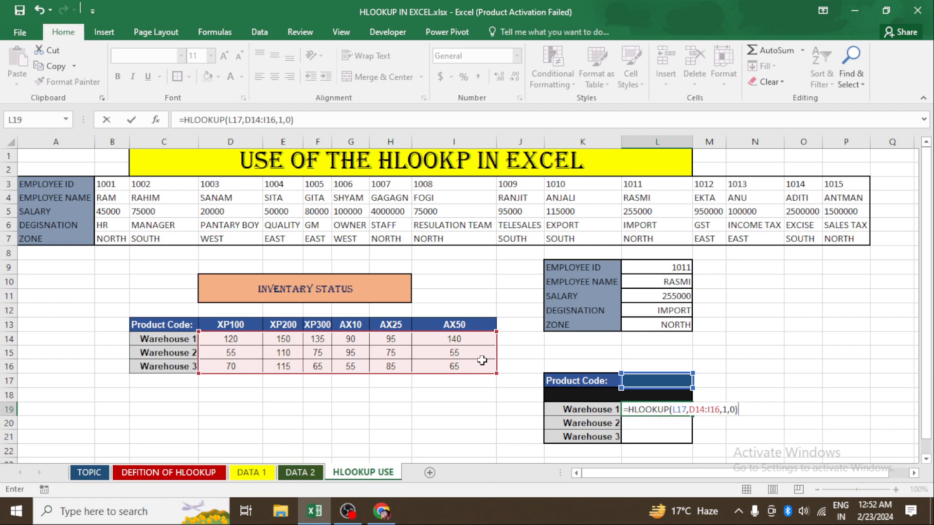
key("Return")
- Enter the product code XP100 in the Product Code cell L17
key("Up")
key("Up")
key("Up")
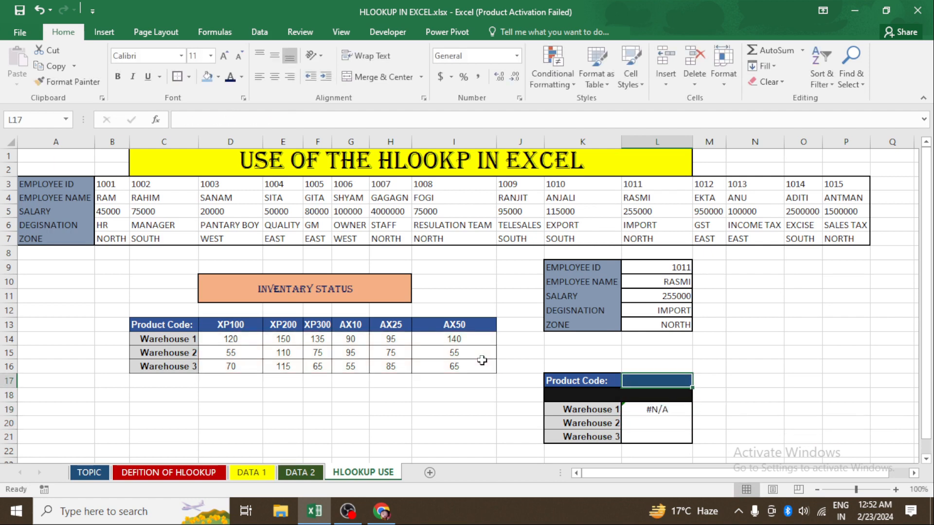
type("X")
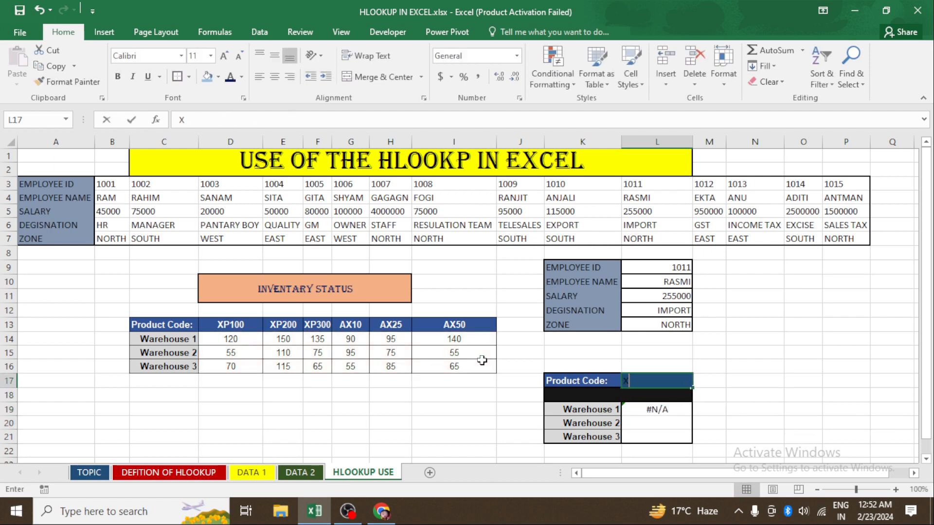
type("P100")
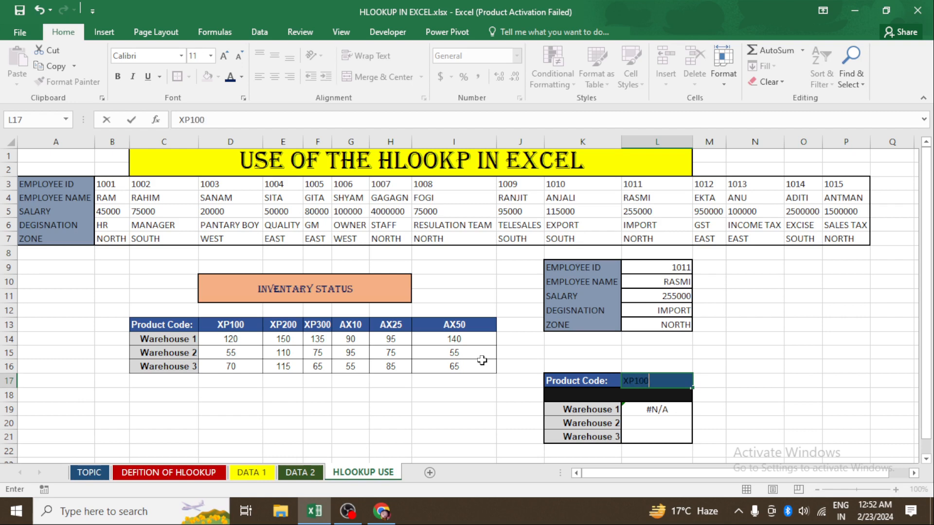
key("Return")
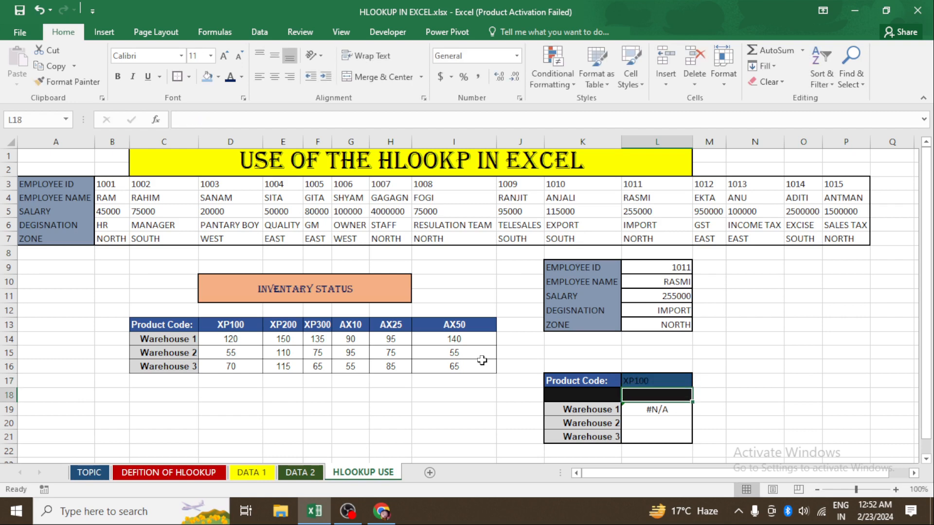
- Edit the Warehouse 1 formula in L19 to use row index 2
key("Up")
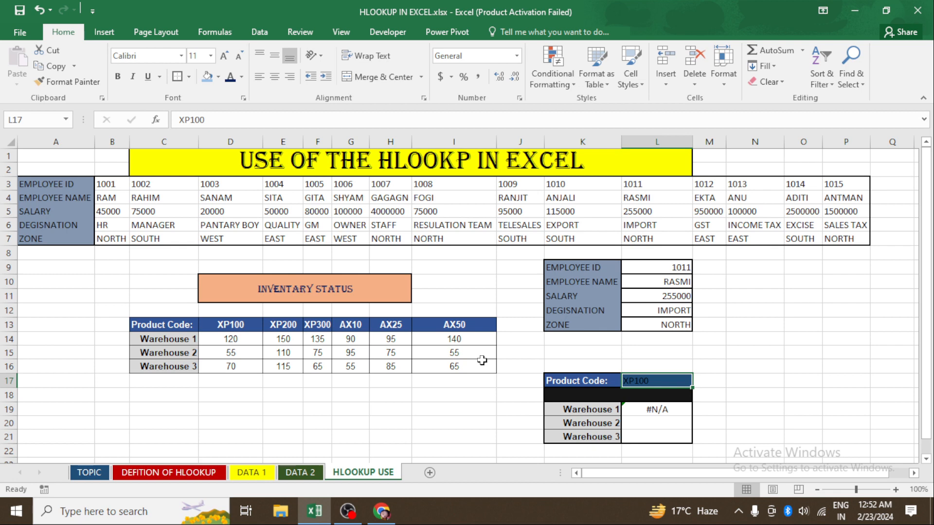
key("Down")
key("Down")
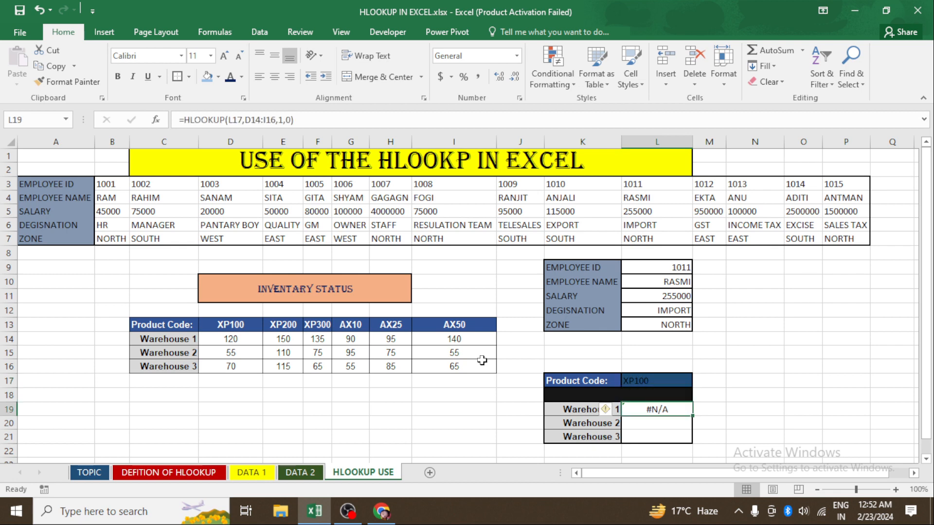
key("F2")
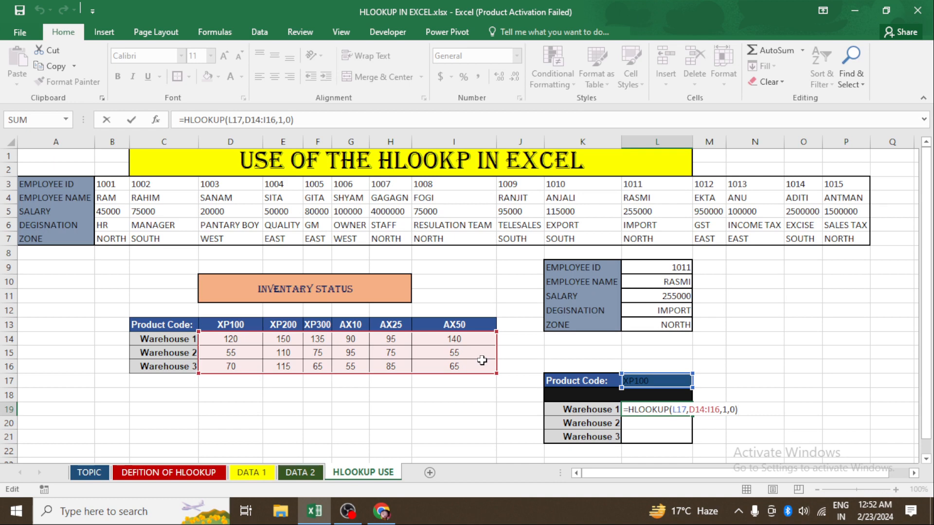
key("Left")
key("Left")
key("BackSpace")
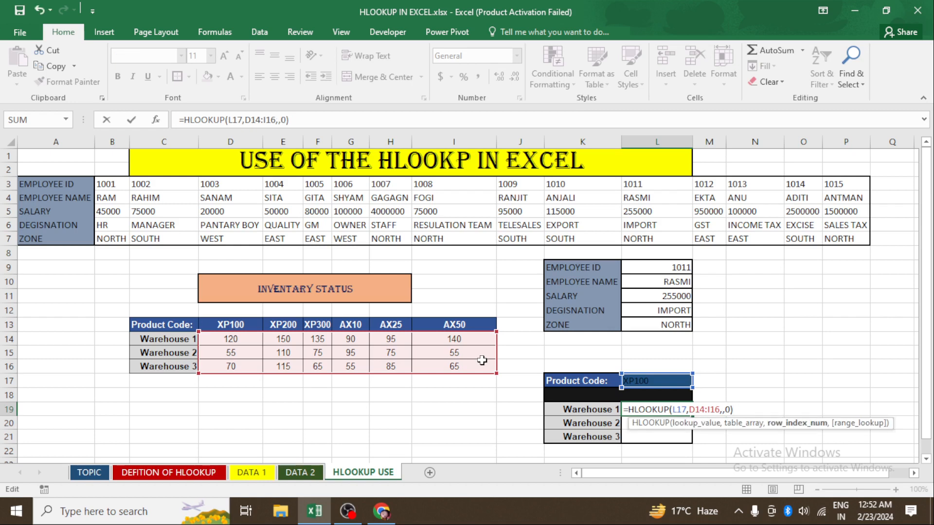
type("2")
key("ctrl+Return")
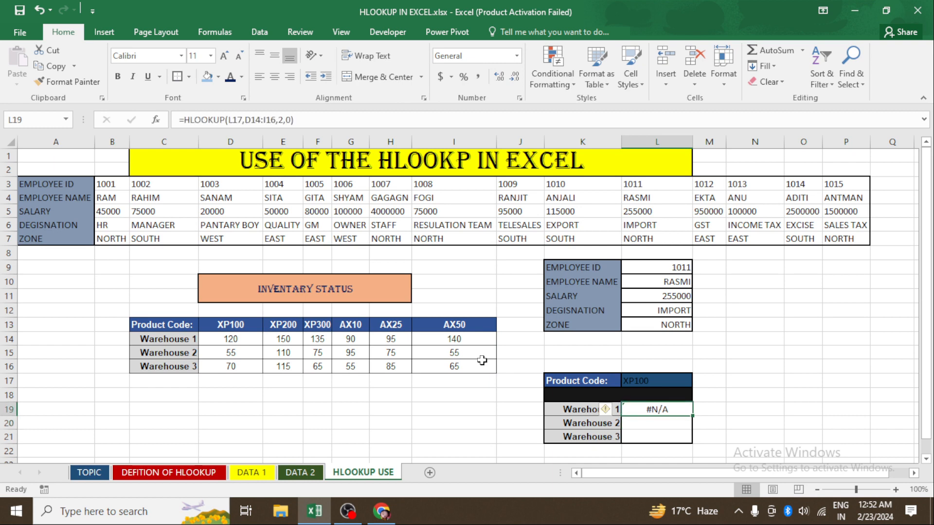
- Clear the Warehouse 1 formula from cell L19
key("Up")
key("Up")
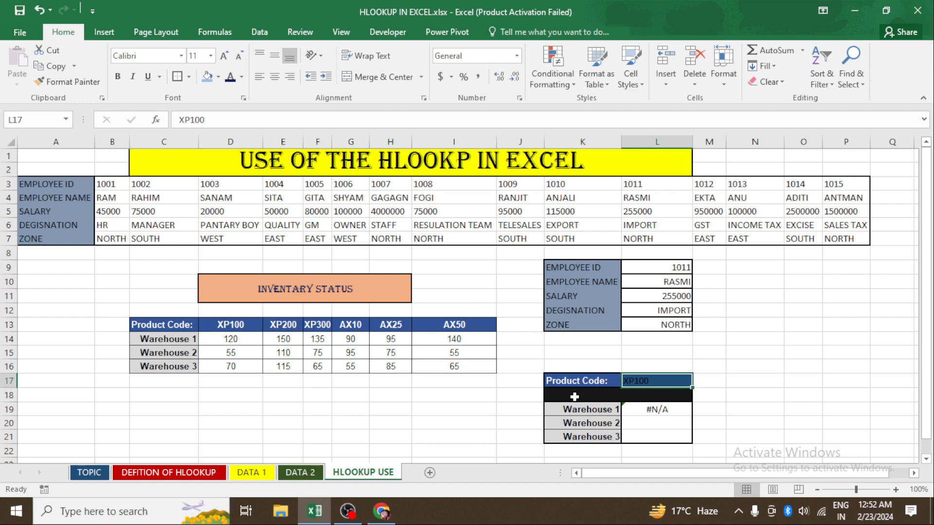
left_click(635, 410)
key("Delete")
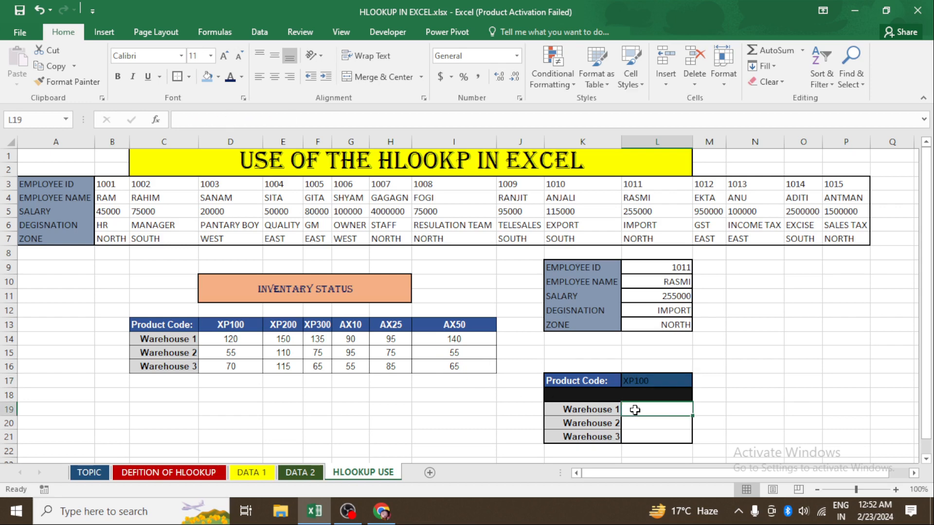
key("Up")
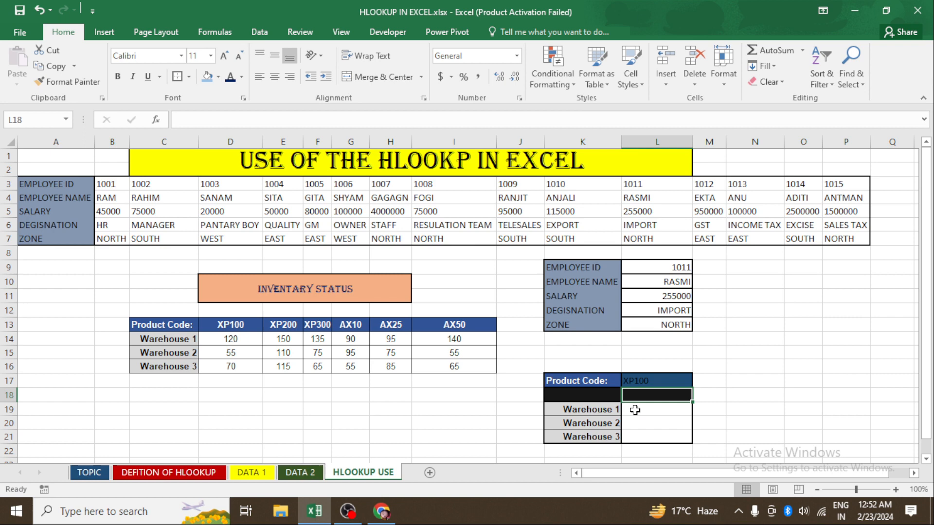
- Enter =HLOOKUP(L17,D13:I16,2,0) in the Warehouse 1 cell L19
left_click(634, 410)
type("=H")
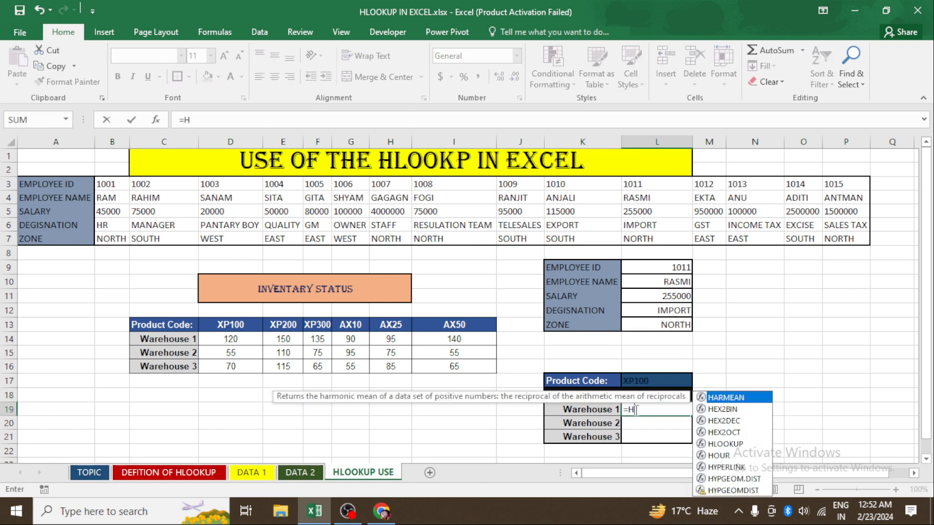
type("L")
key("Tab")
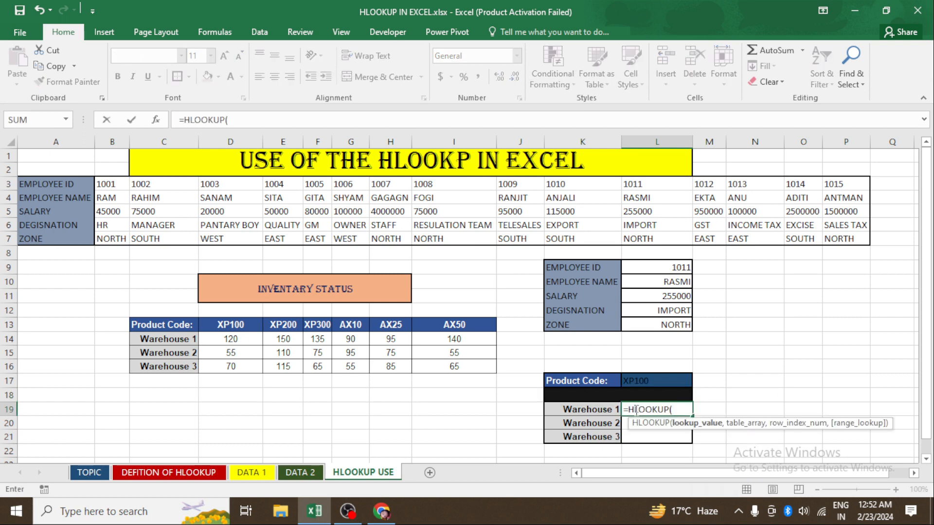
left_click(647, 381)
type(",")
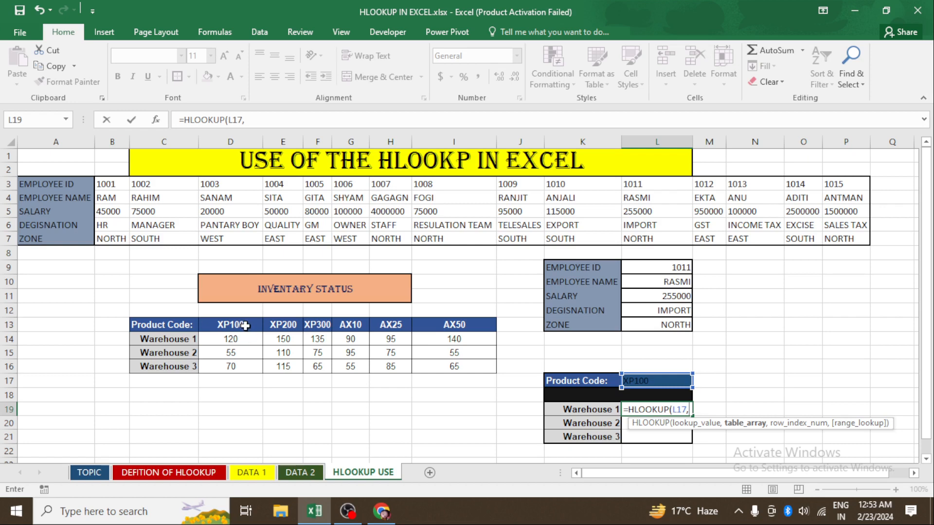
left_click_drag(245, 326, 455, 367)
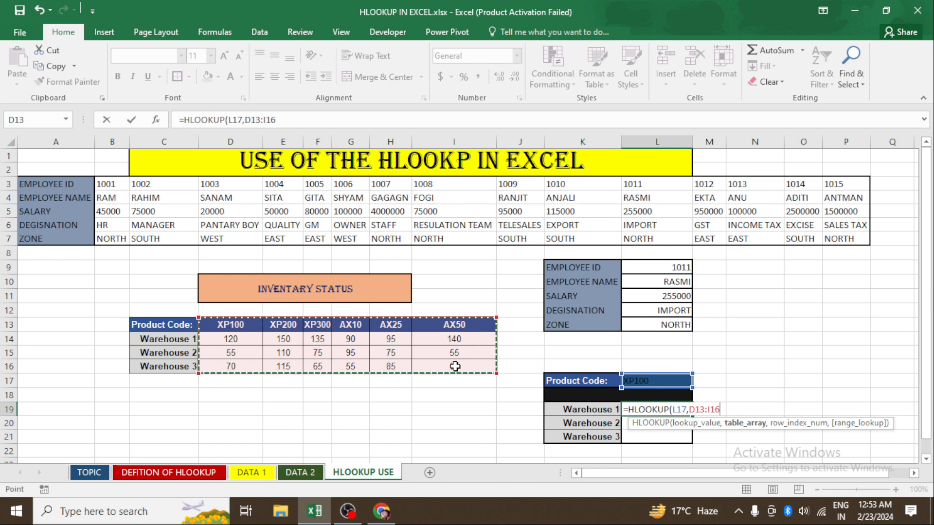
type(",")
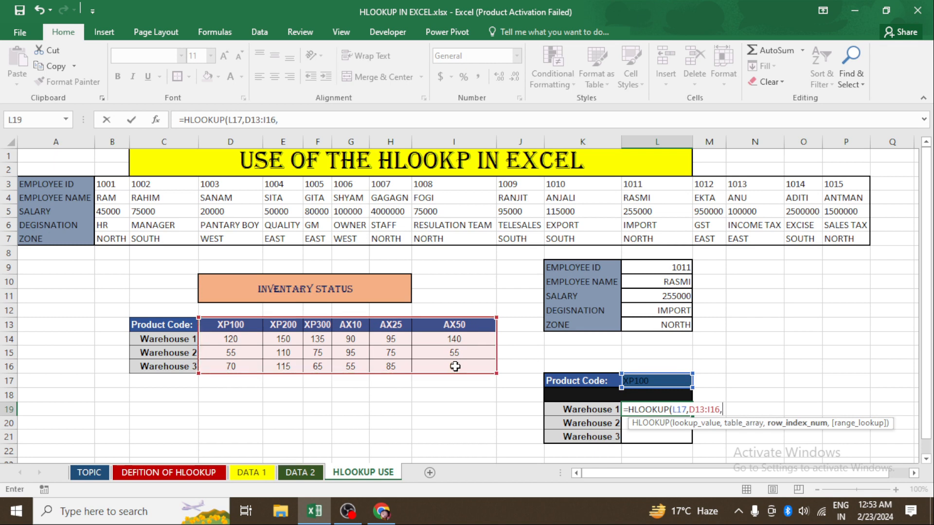
type("2,")
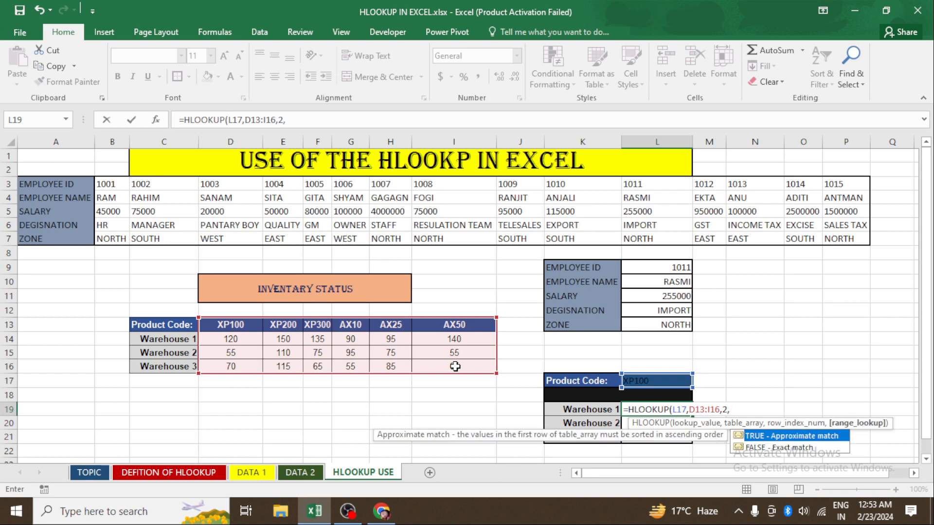
type("0)")
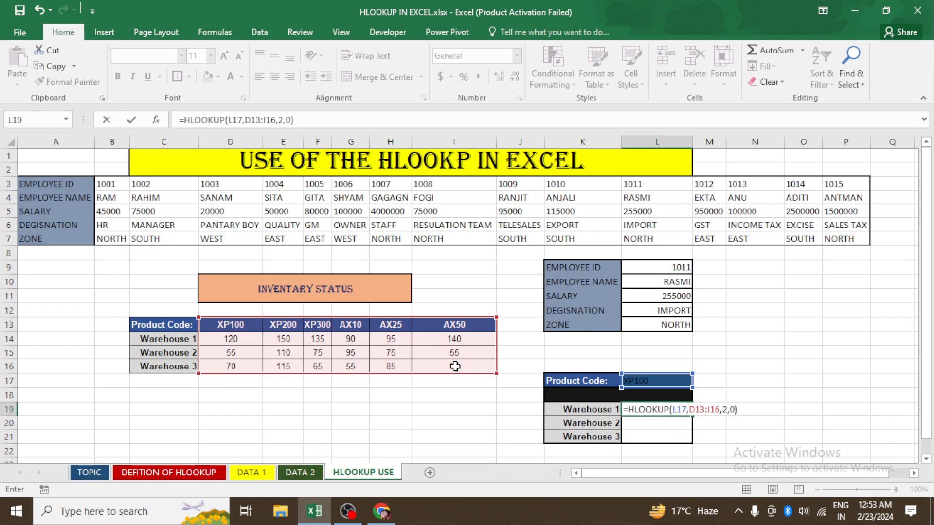
key("Return")
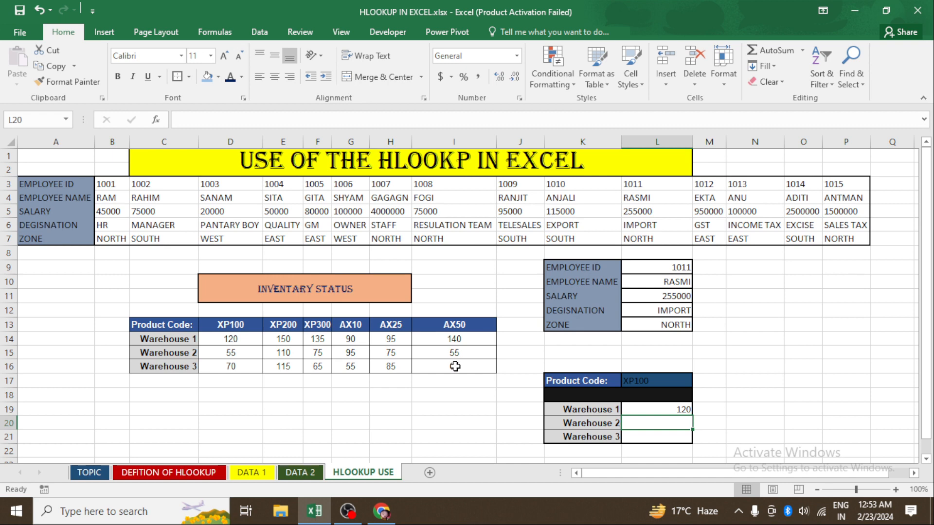
- Enter =HLOOKUP(L17,D13:I16,3,0) in the Warehouse 2 cell L20
type("=HL")
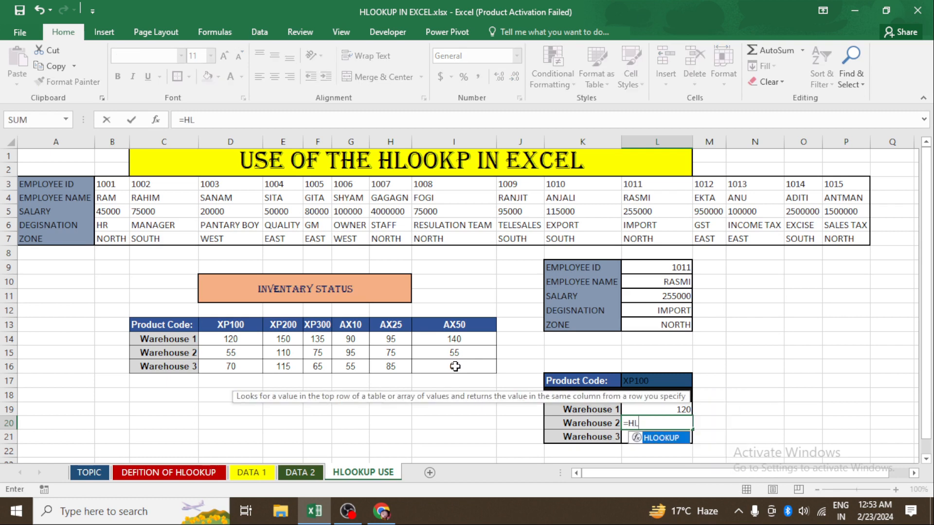
key("Tab")
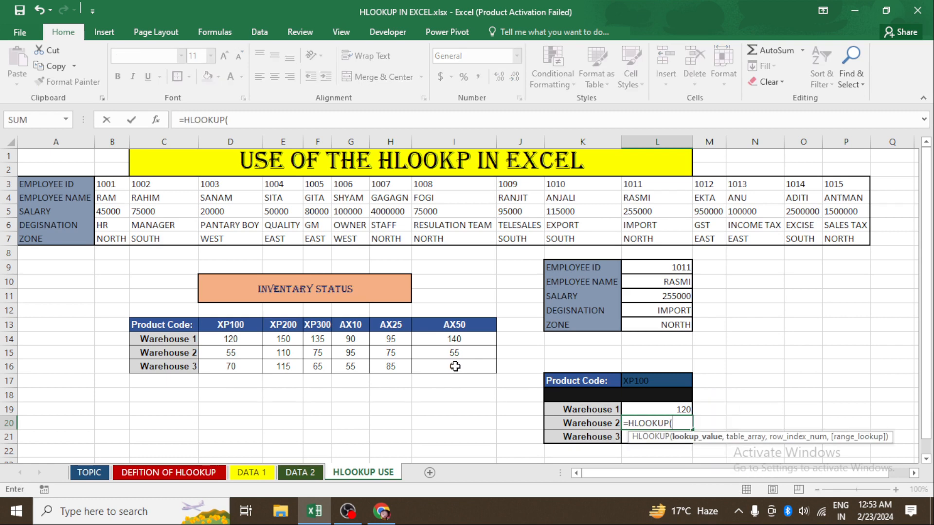
key("Up")
key("Up")
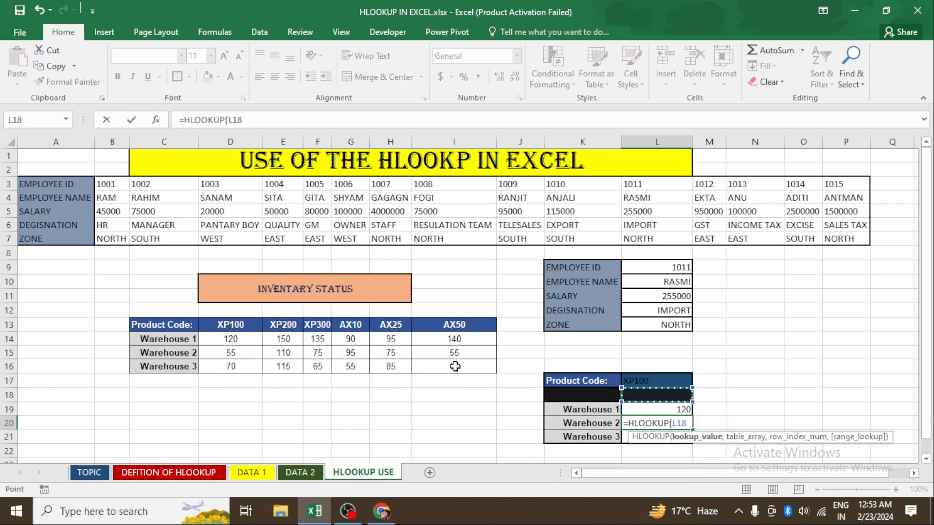
key("Up")
type(",")
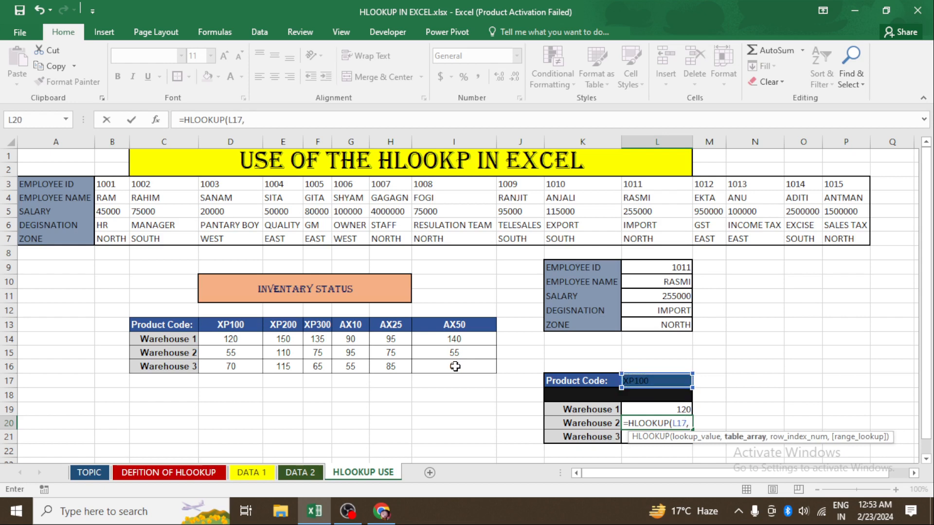
left_click_drag(244, 325, 458, 359)
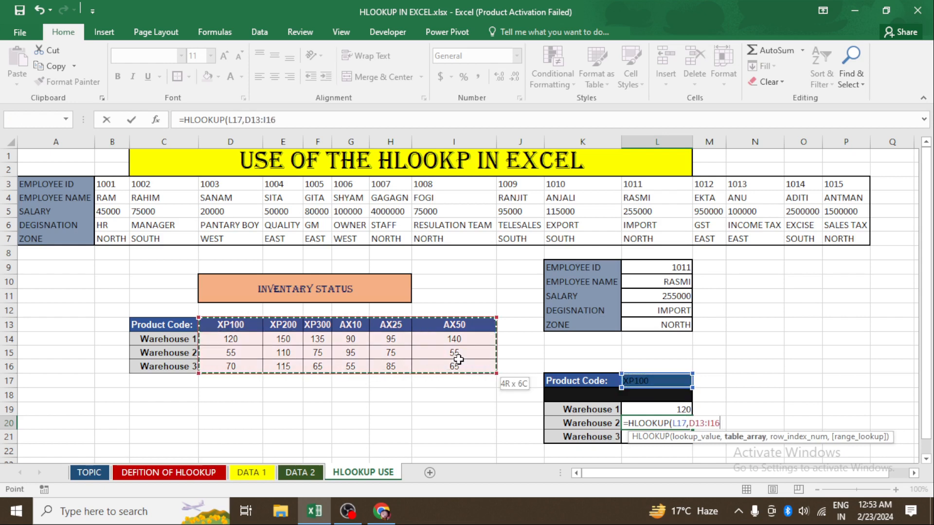
type(",")
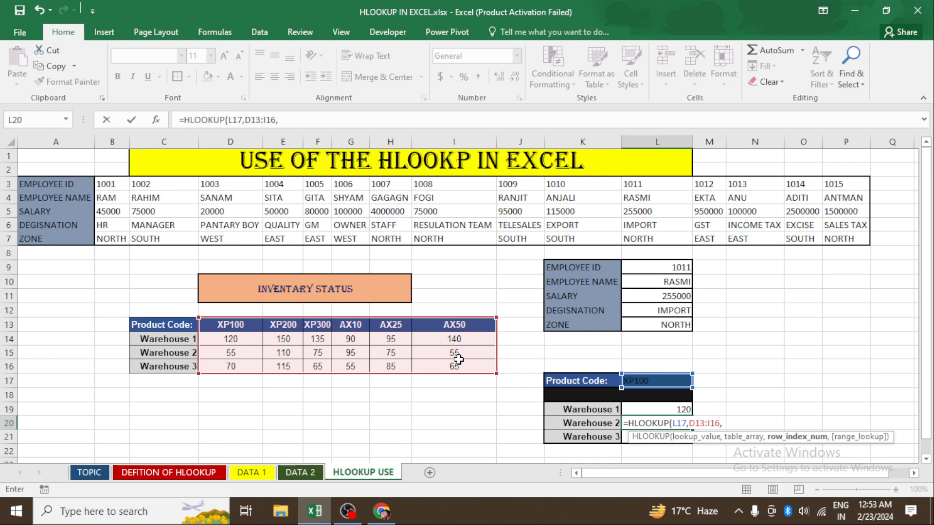
type("3,0")
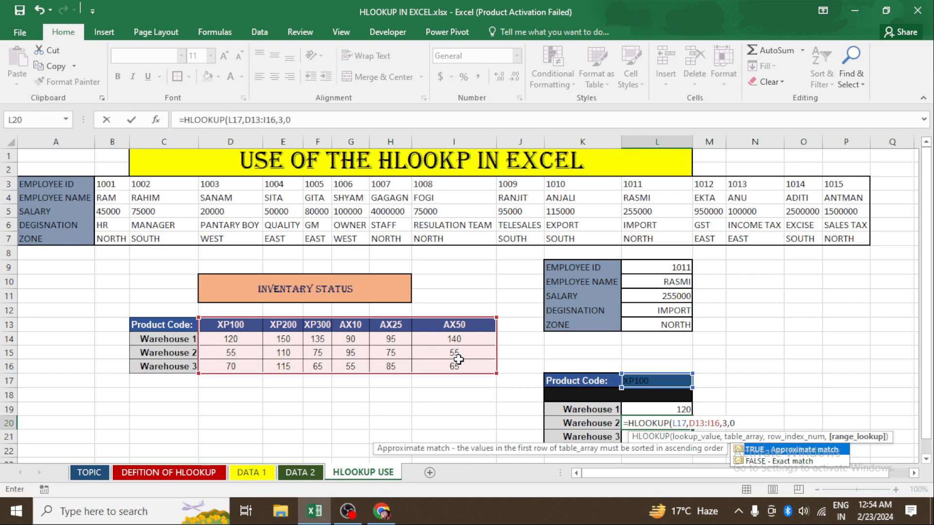
type(")")
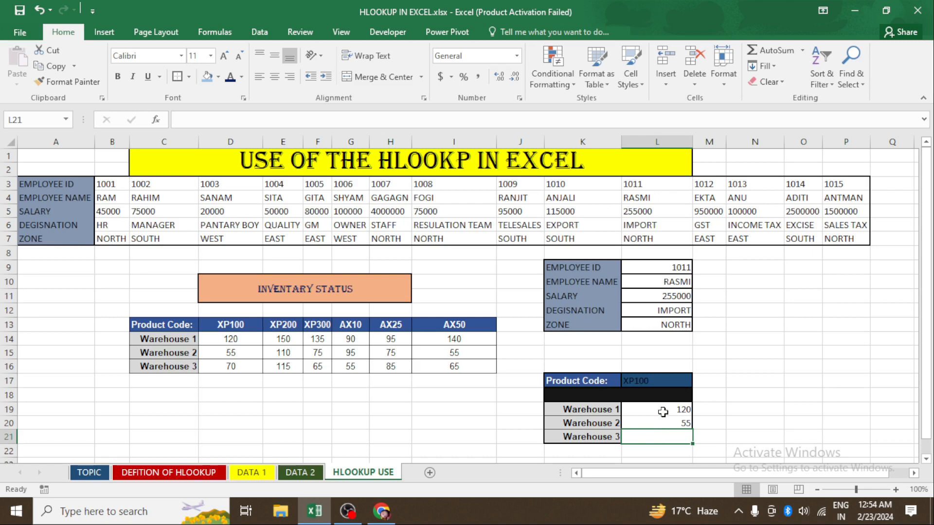
- Enter =HLOOKUP(L17,D13:I16,4,0) in the Warehouse 3 cell L21
left_click(700, 423)
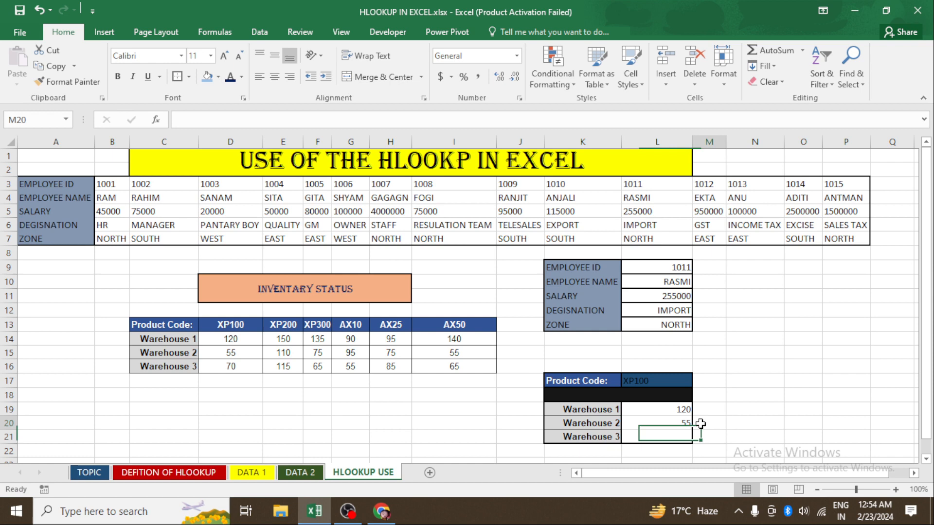
left_click(673, 424)
left_click(656, 436)
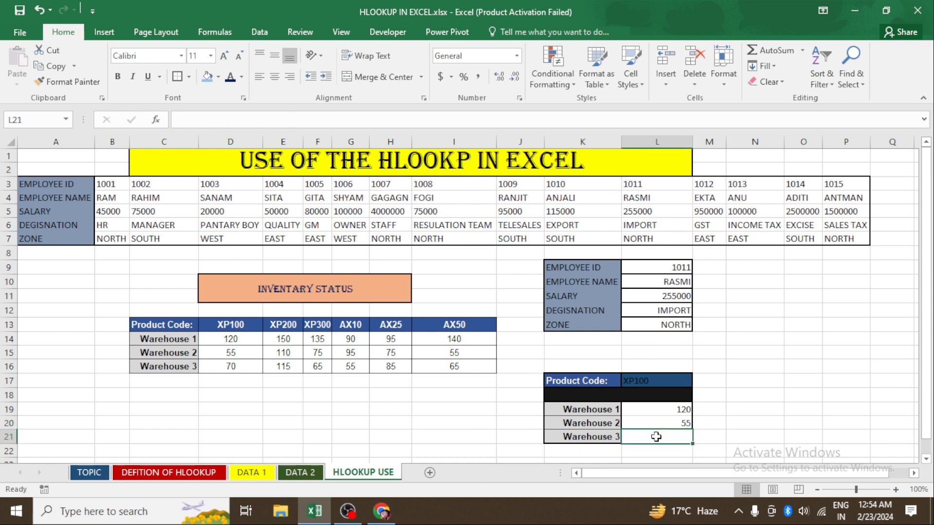
type("=H")
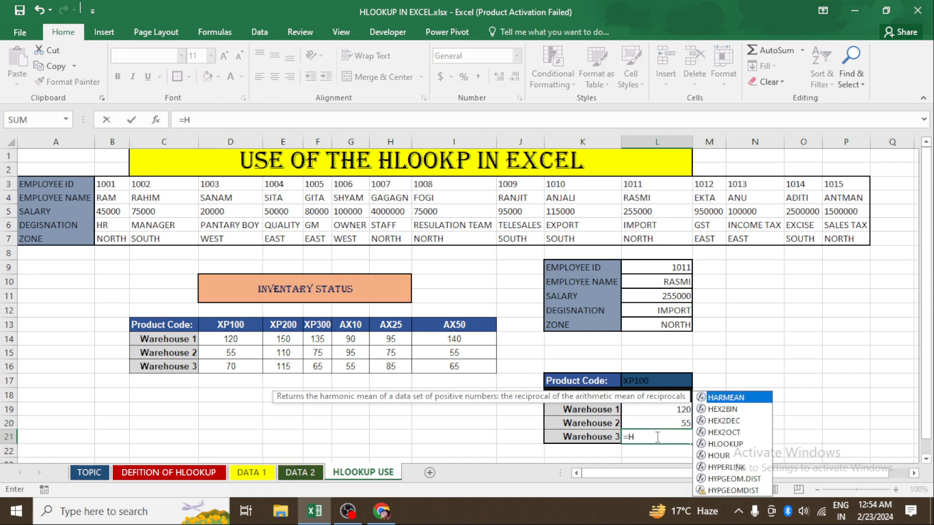
type("L")
key("Tab")
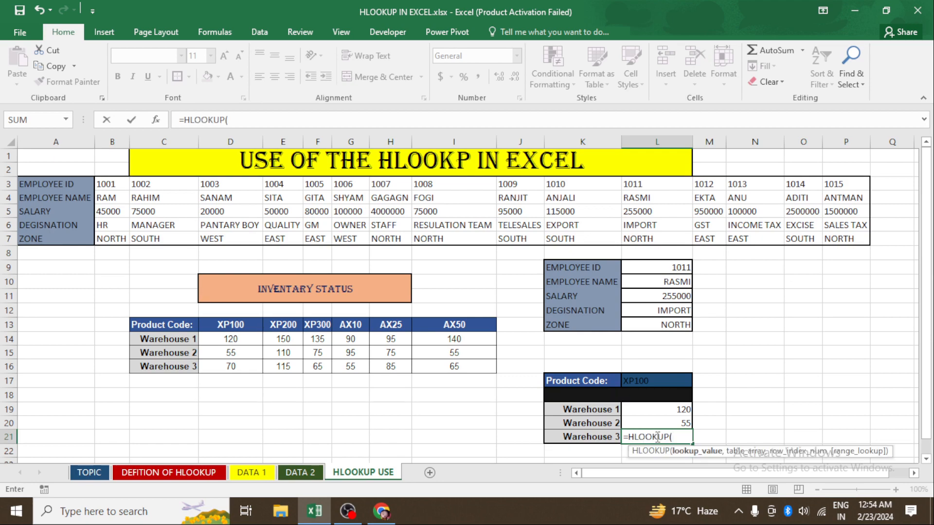
left_click(661, 380)
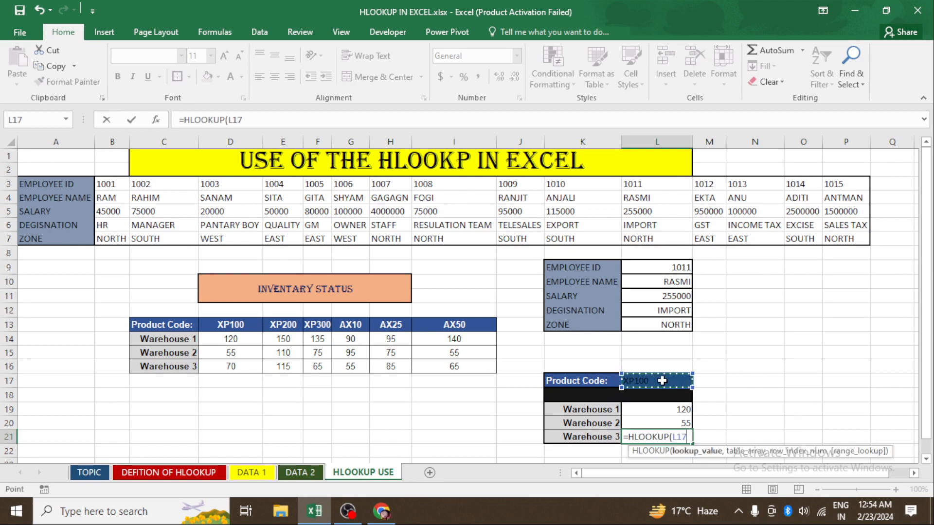
type(",")
scroll(642, 377, "down", 1)
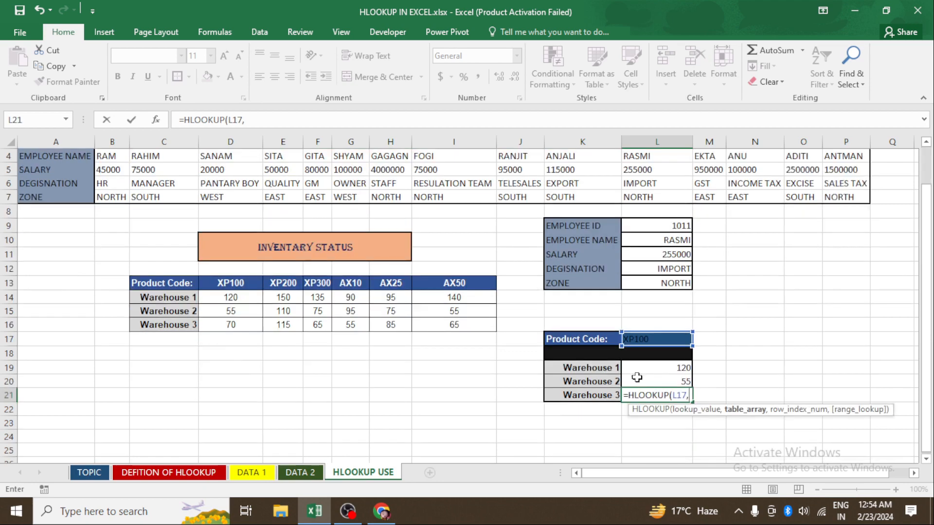
left_click(238, 297)
left_click_drag(229, 283, 475, 325)
type(",")
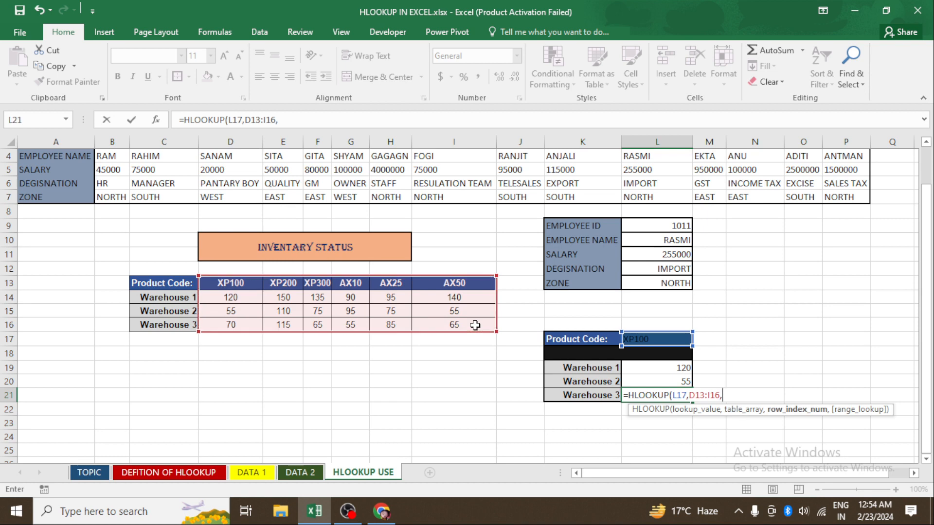
type("4,0")
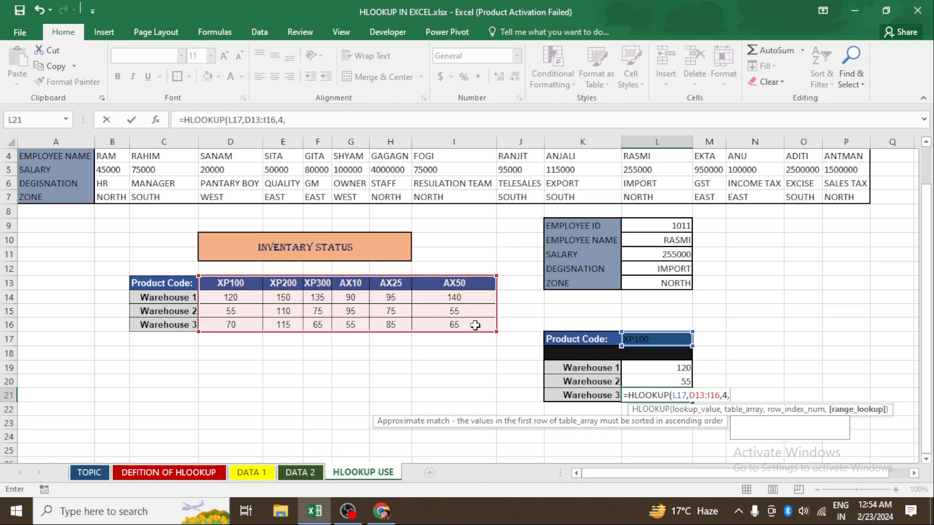
type(")")
key("Return")
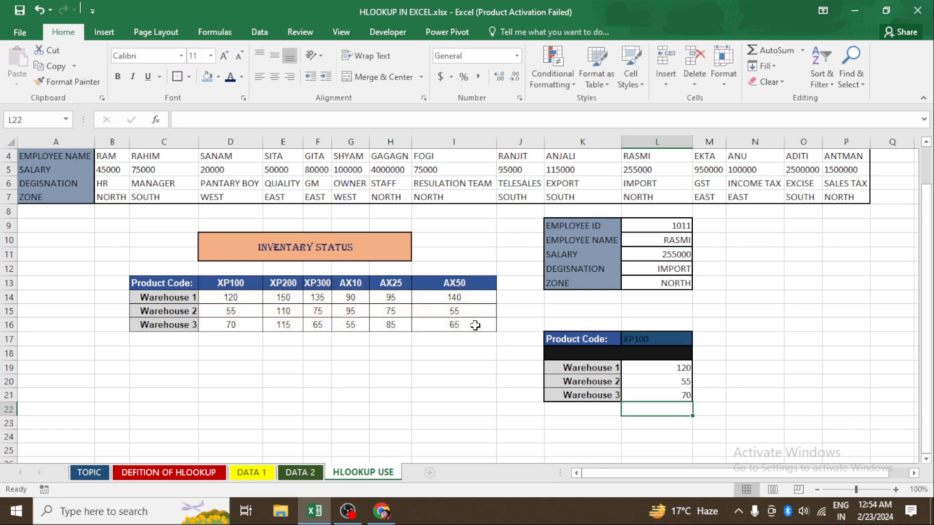
- Apply all borders and thick outside borders to the warehouse result cells L19:L21
left_click(769, 392)
left_click(642, 360)
left_click_drag(643, 359, 651, 386)
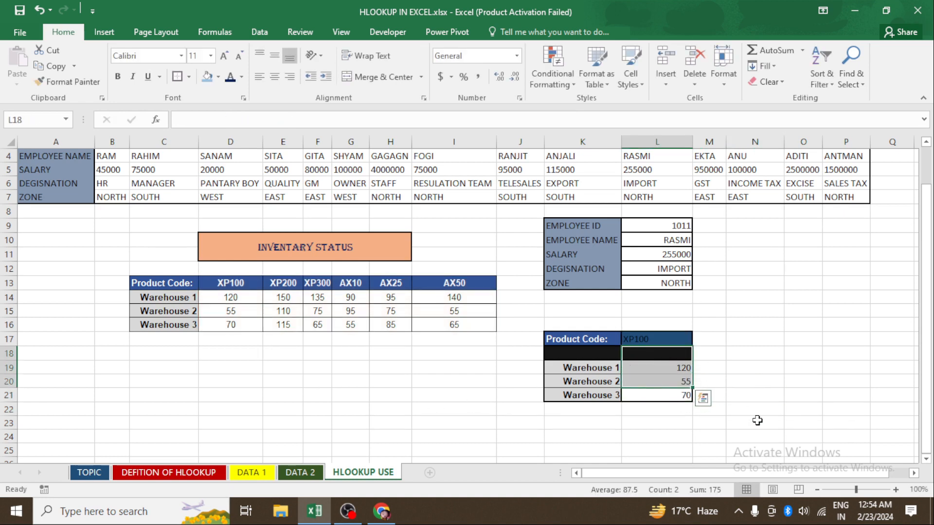
left_click_drag(757, 421, 754, 411)
left_click_drag(669, 373, 667, 395)
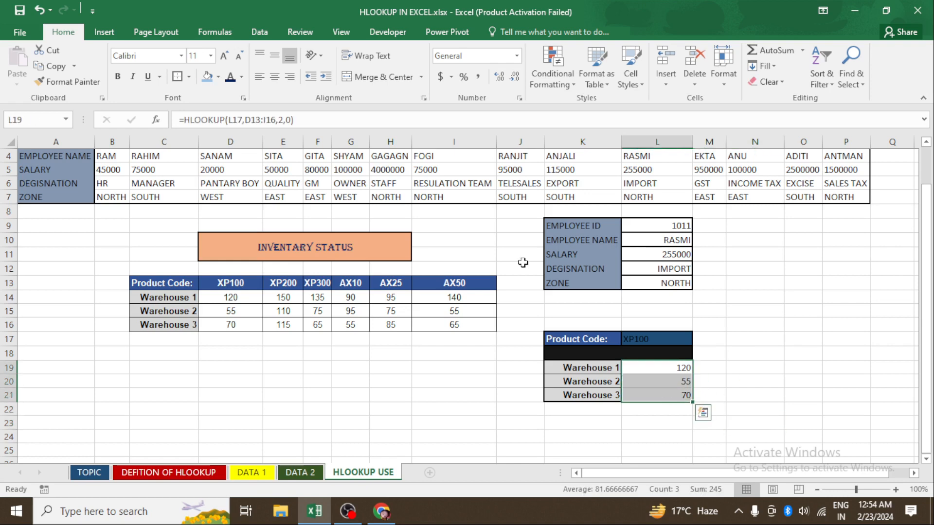
left_click(189, 76)
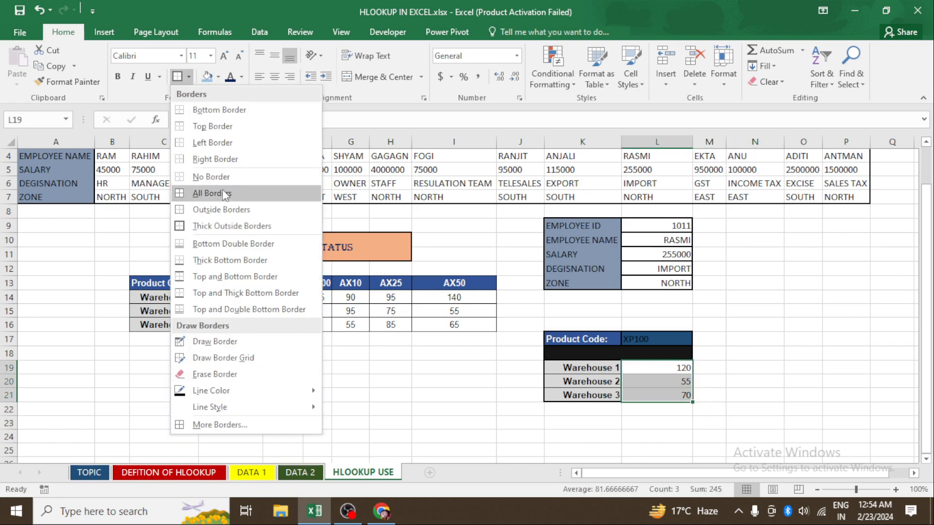
left_click(229, 193)
left_click(458, 339)
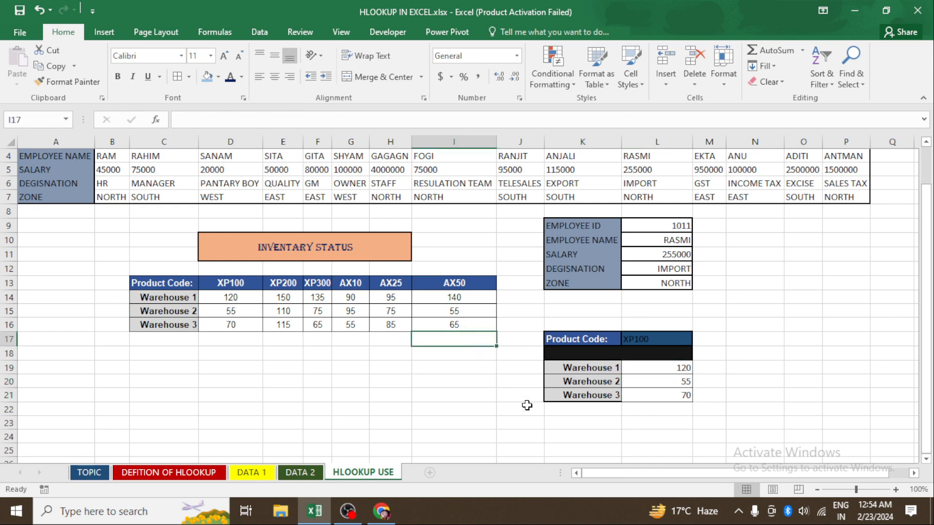
left_click_drag(637, 370, 657, 398)
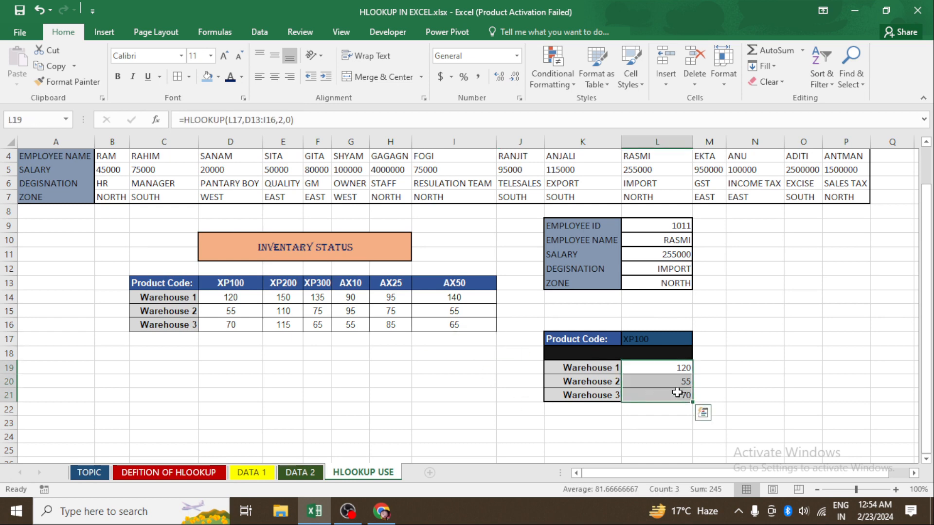
left_click(189, 77)
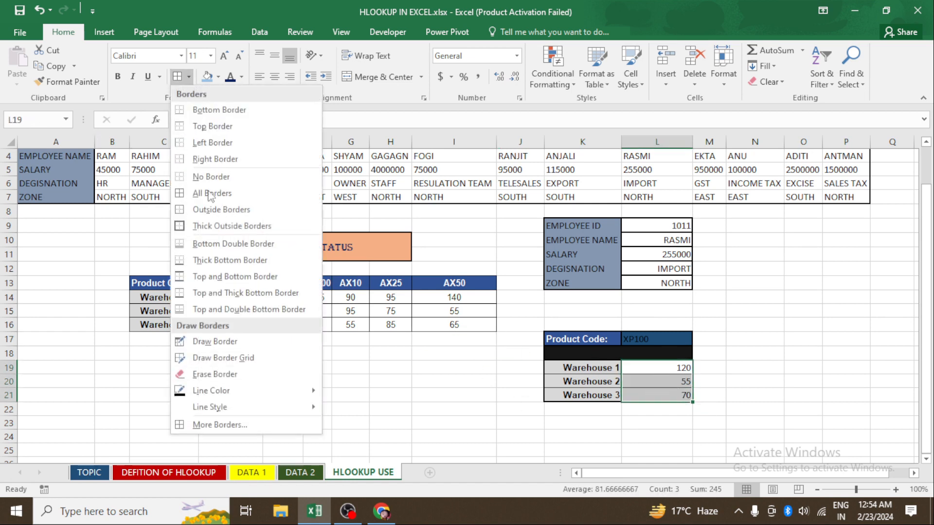
left_click(206, 223)
left_click(436, 376)
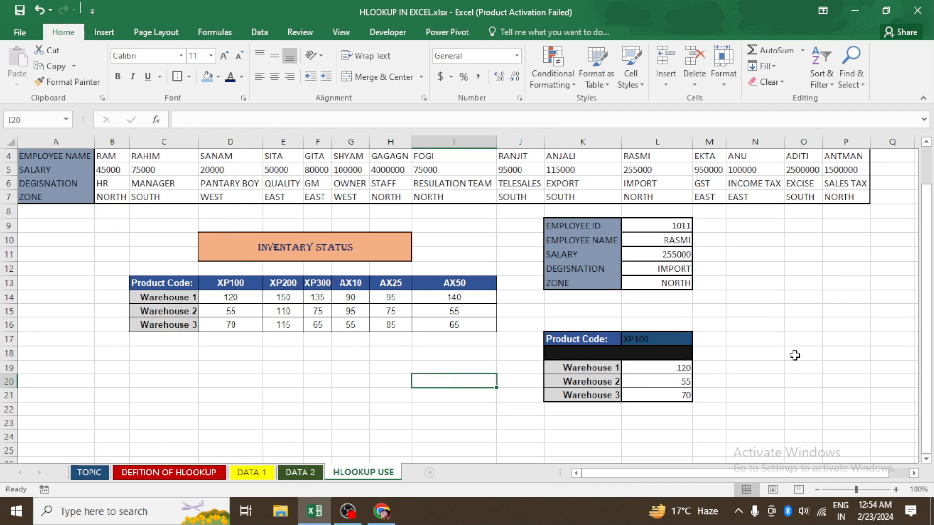
- Change the product code in L17 to XP200
left_click(649, 339)
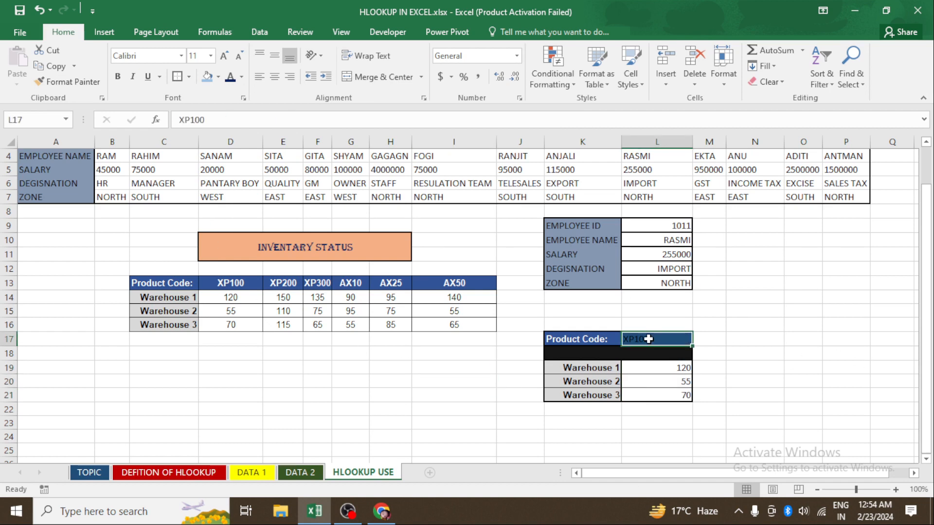
key("Delete")
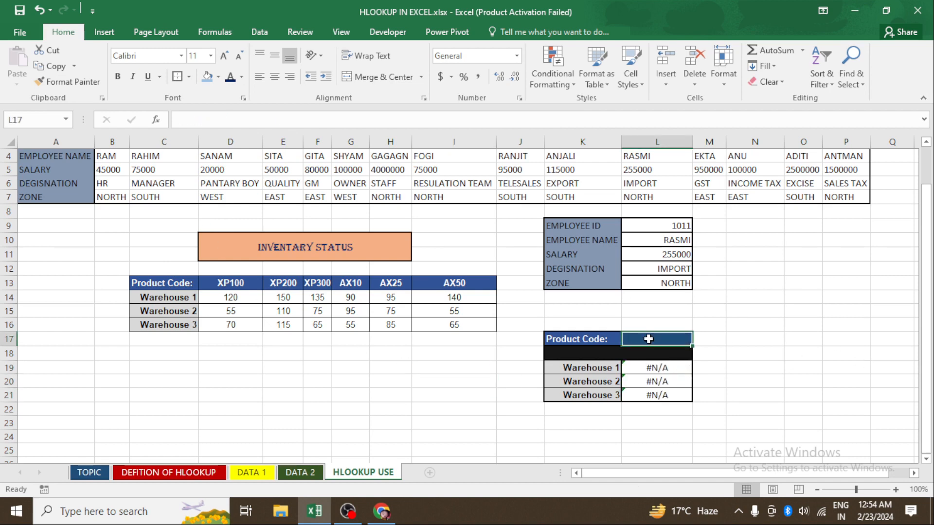
type("X")
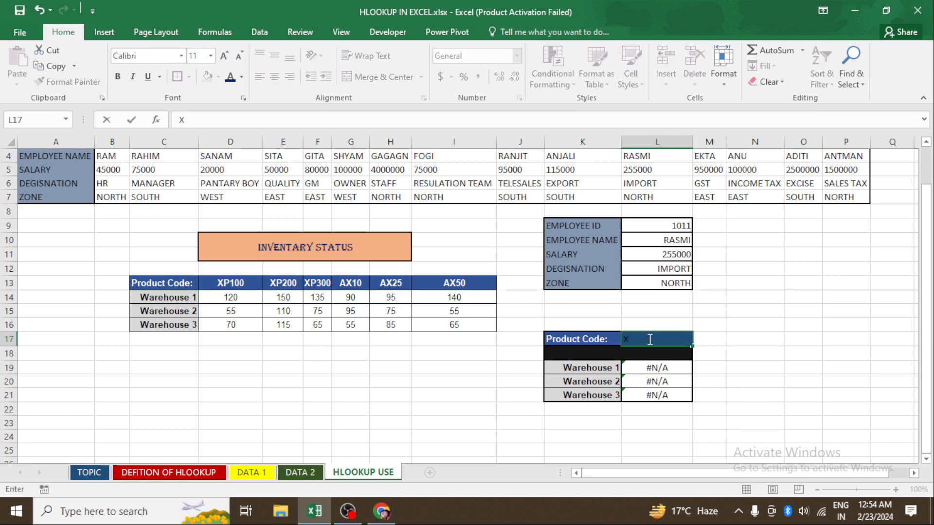
type("P200")
key("Return")
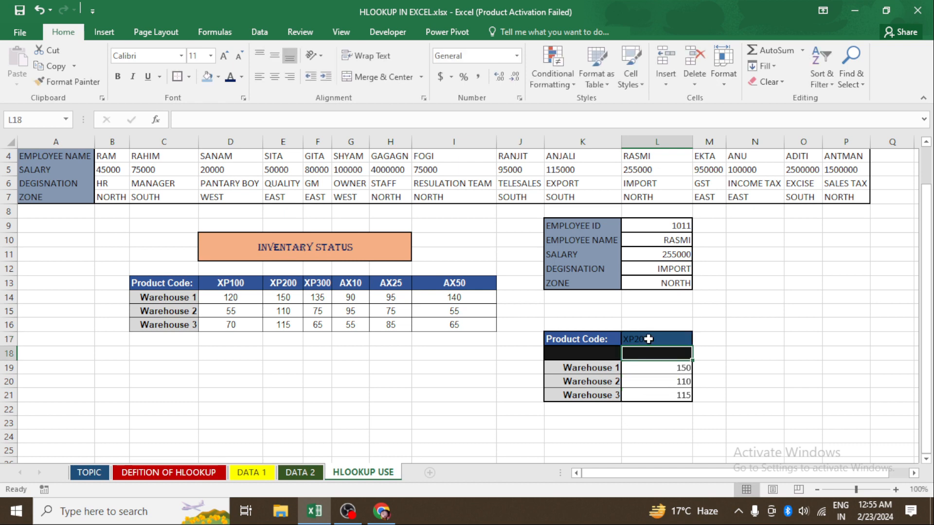
- Change the product code in L17 to XP300
left_click(648, 339)
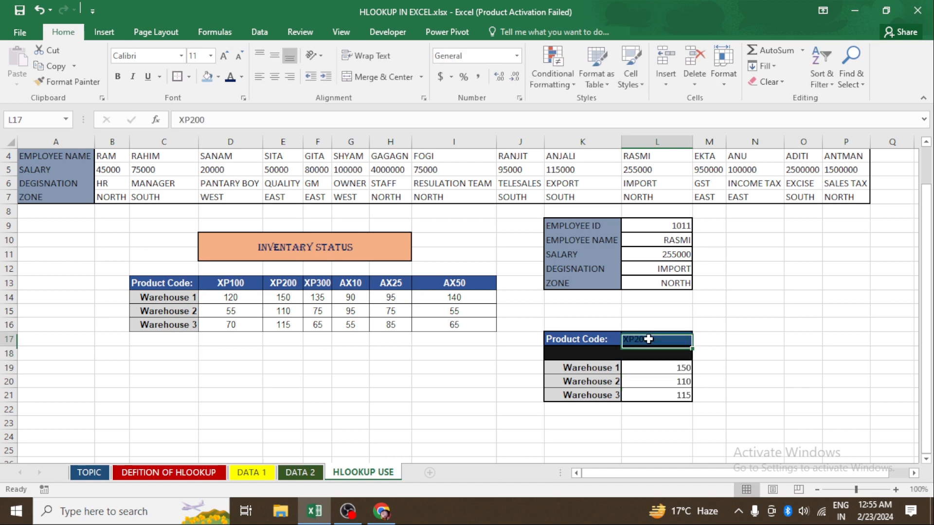
key("Delete")
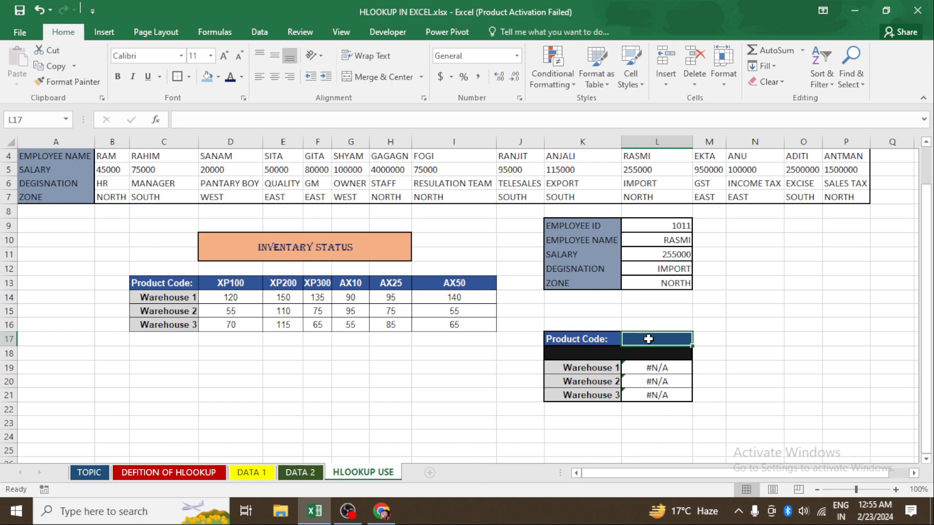
type("XP")
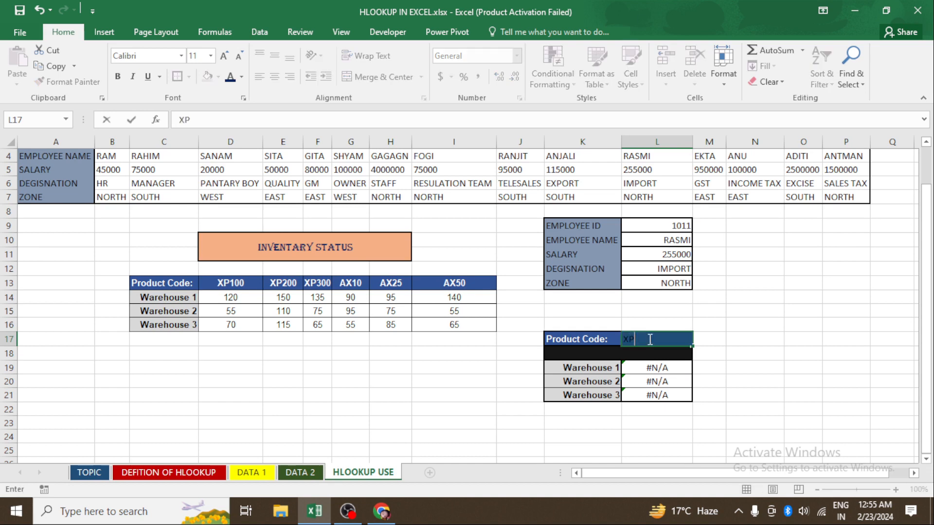
type("300")
key("Return")
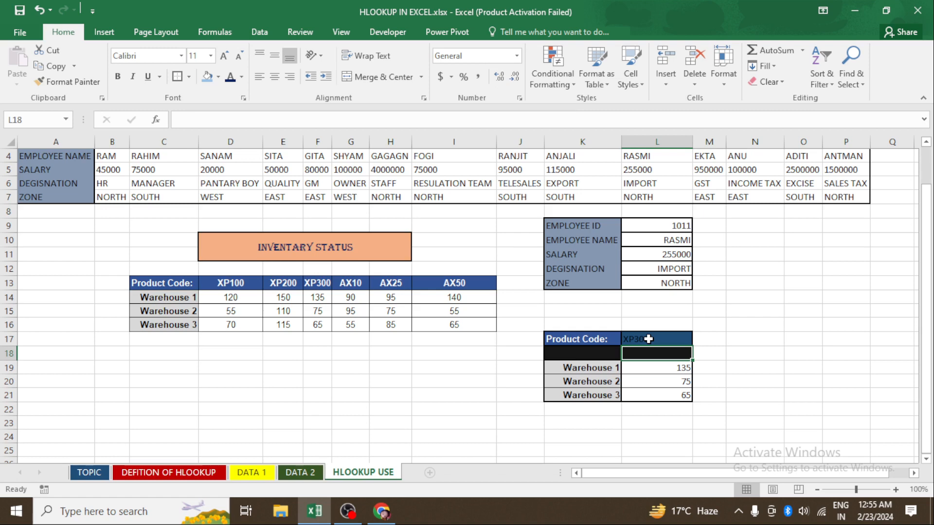
- Change the product code in L17 to AX25
left_click(648, 339)
key("Delete")
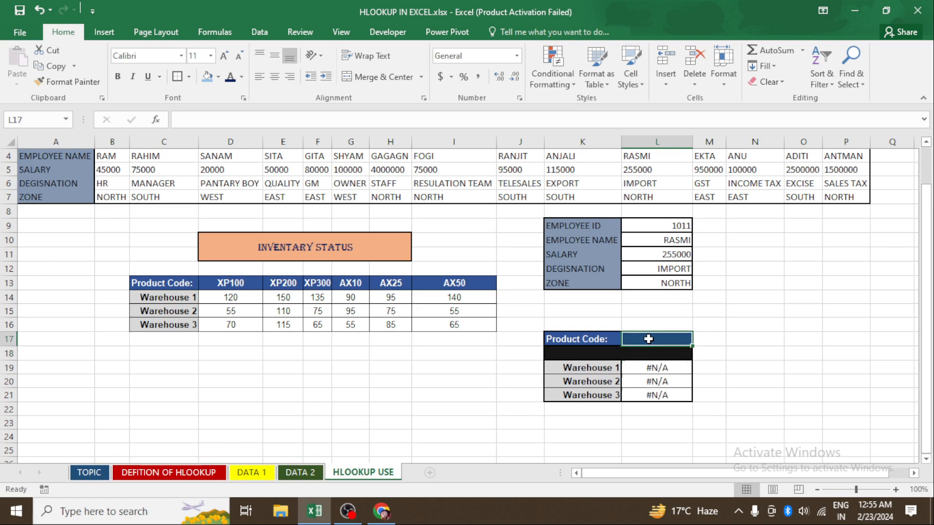
type("A")
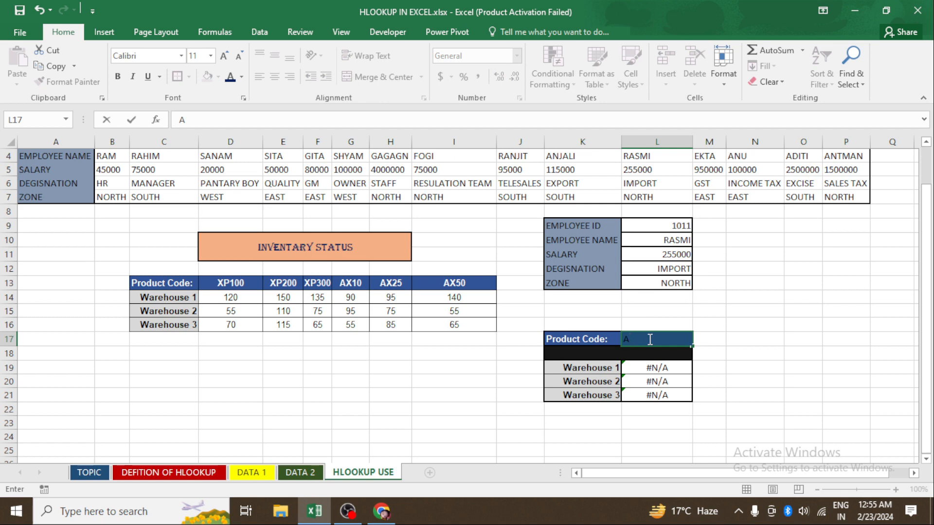
type("X25")
key("Return")
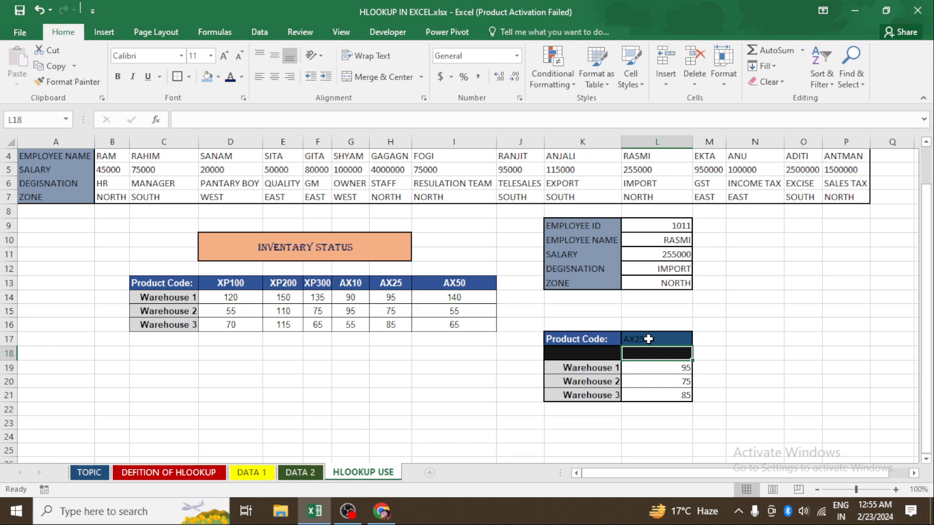
- Review the HLOOKUP argument definitions on the DEFITION OF HLOOKUP sheet, going through each explanation cell
left_click(156, 474)
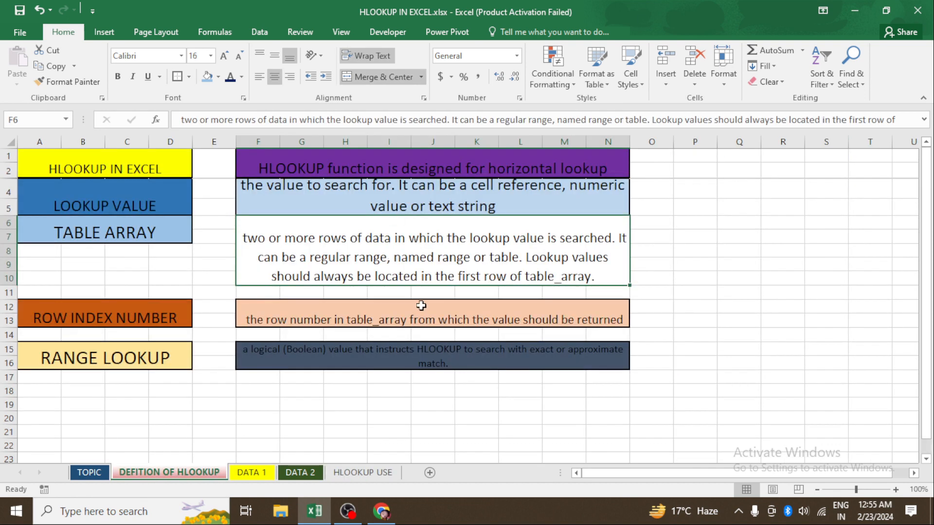
left_click(429, 321)
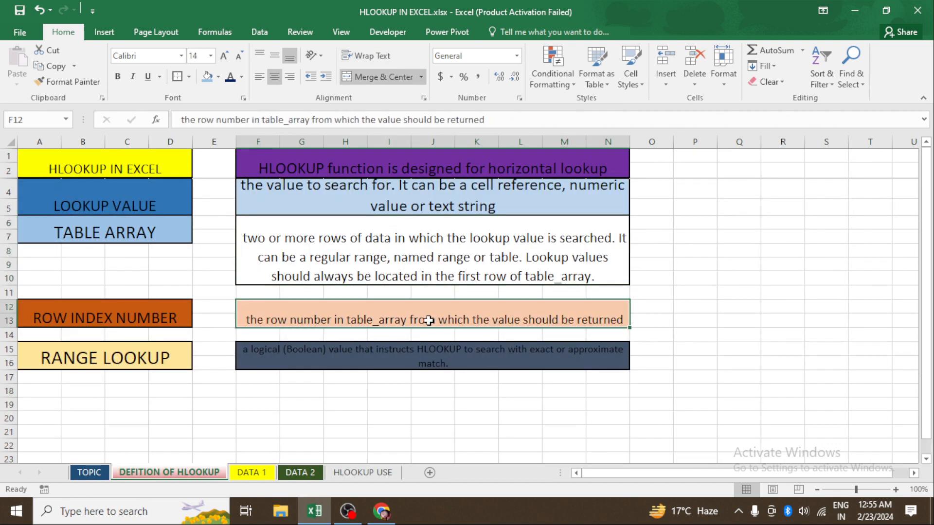
left_click(426, 357)
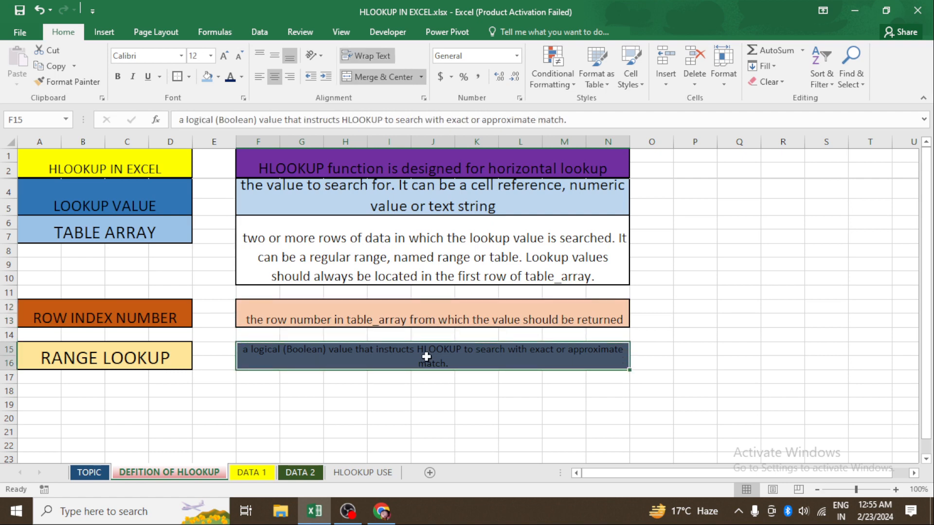
left_click(397, 254)
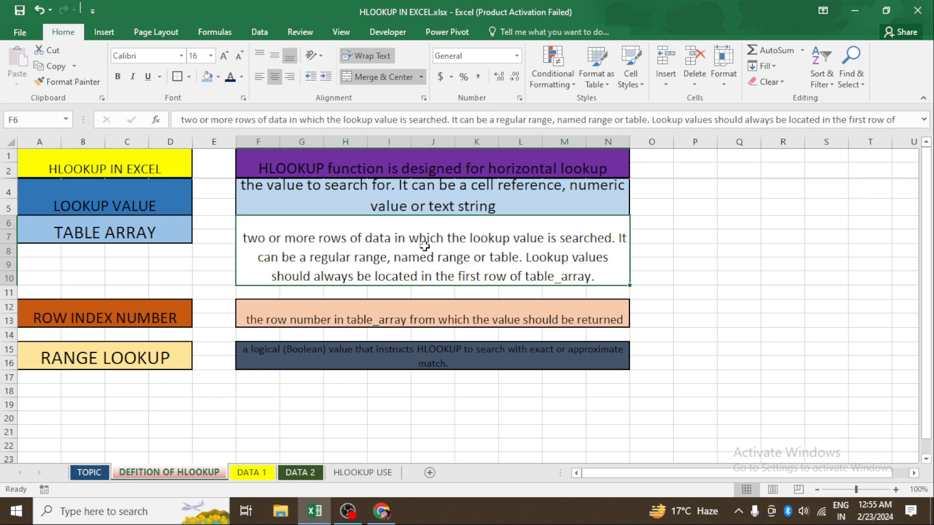
left_click(377, 203)
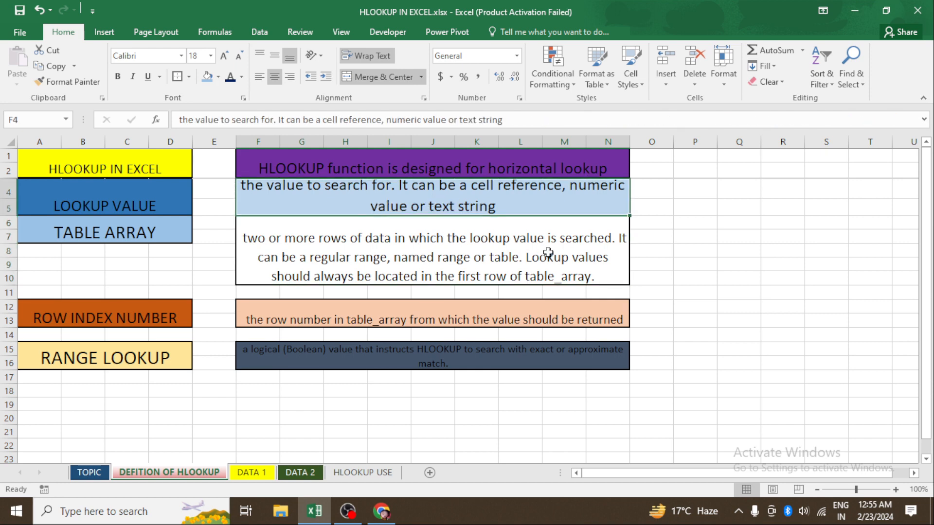
left_click(470, 171)
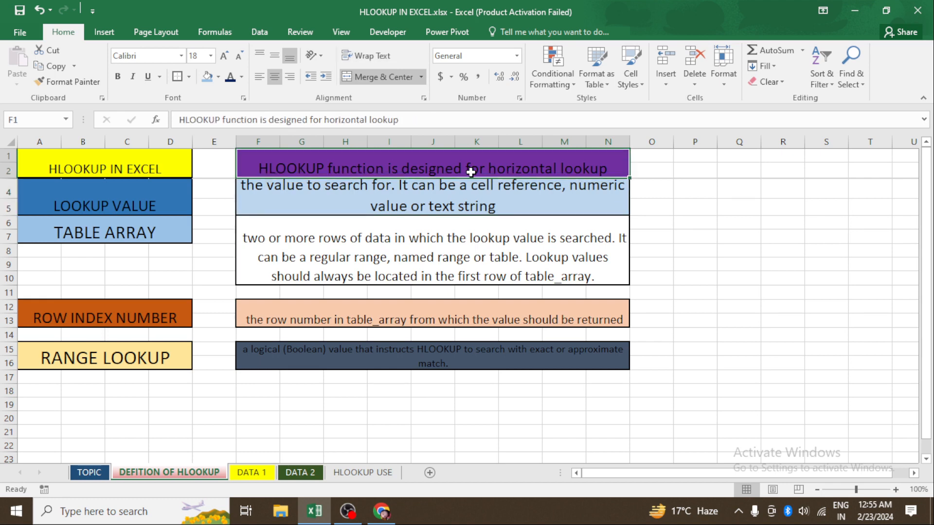
- Flip through the workbook's sheets back to TOPIC and return to the HLOOKUP USE sheet
left_click(372, 473)
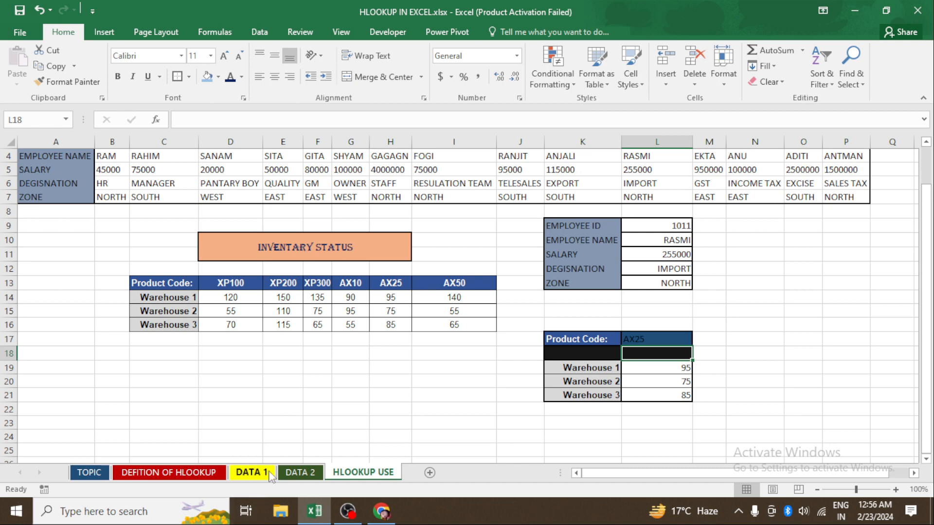
left_click(248, 473)
left_click(170, 473)
left_click(90, 473)
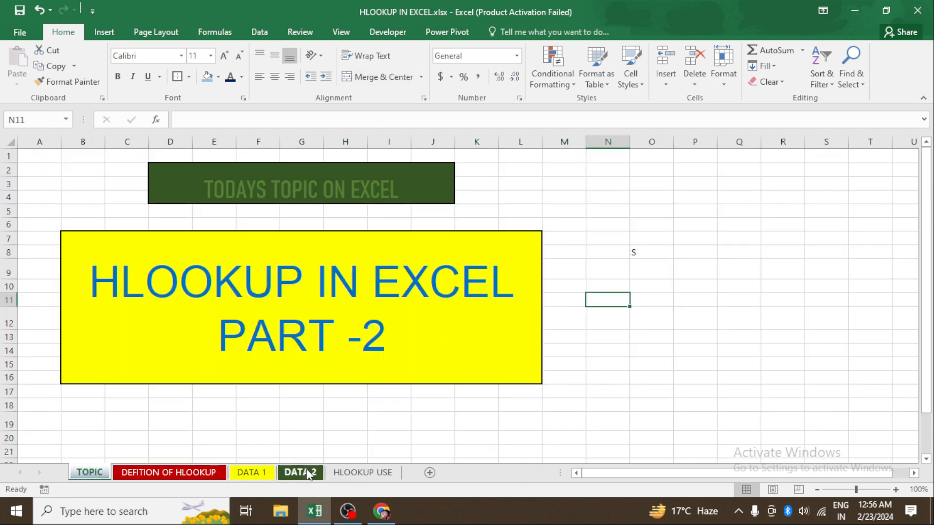
left_click(342, 474)
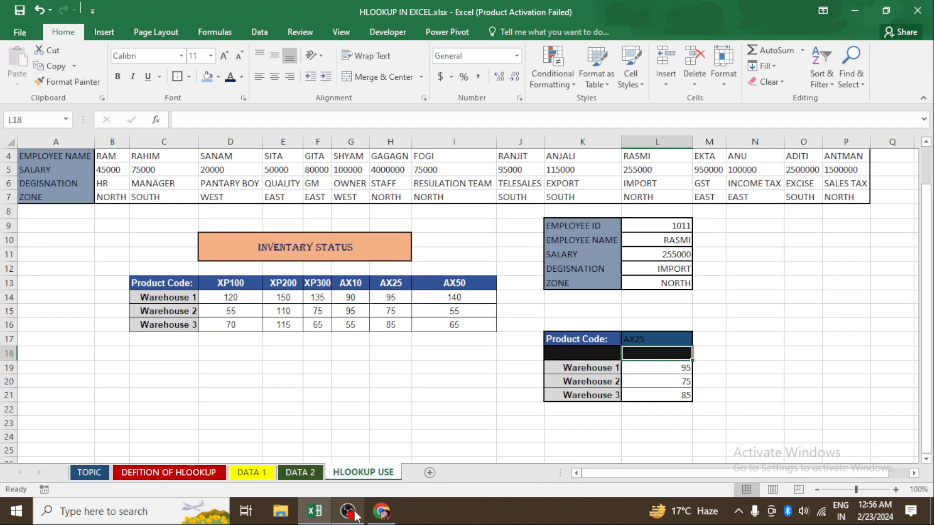
- Switch to the browser and end the YouTube Studio live stream, confirming the end
left_click(382, 511)
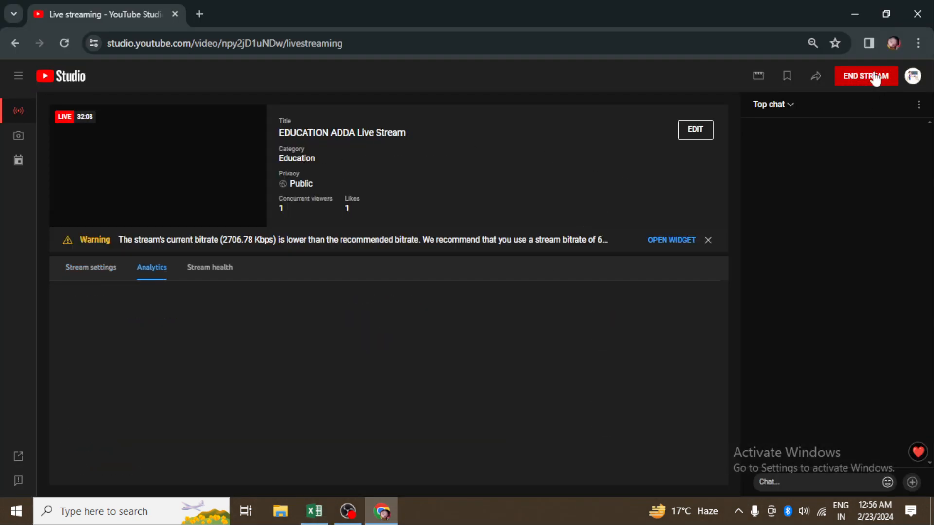
left_click(876, 76)
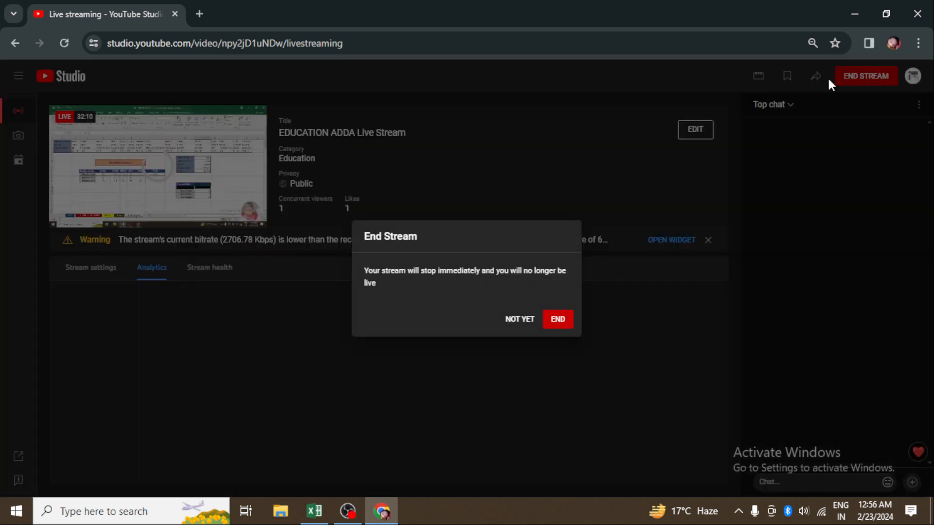
left_click(559, 321)
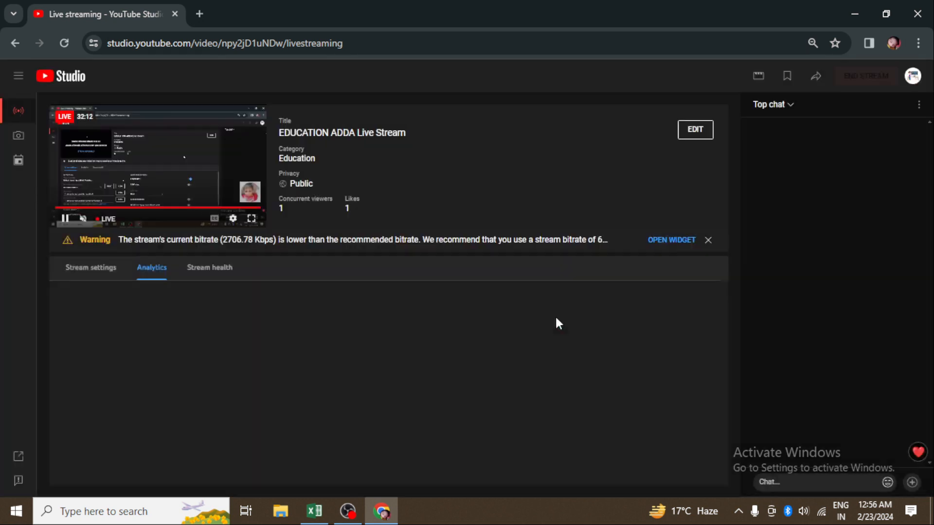